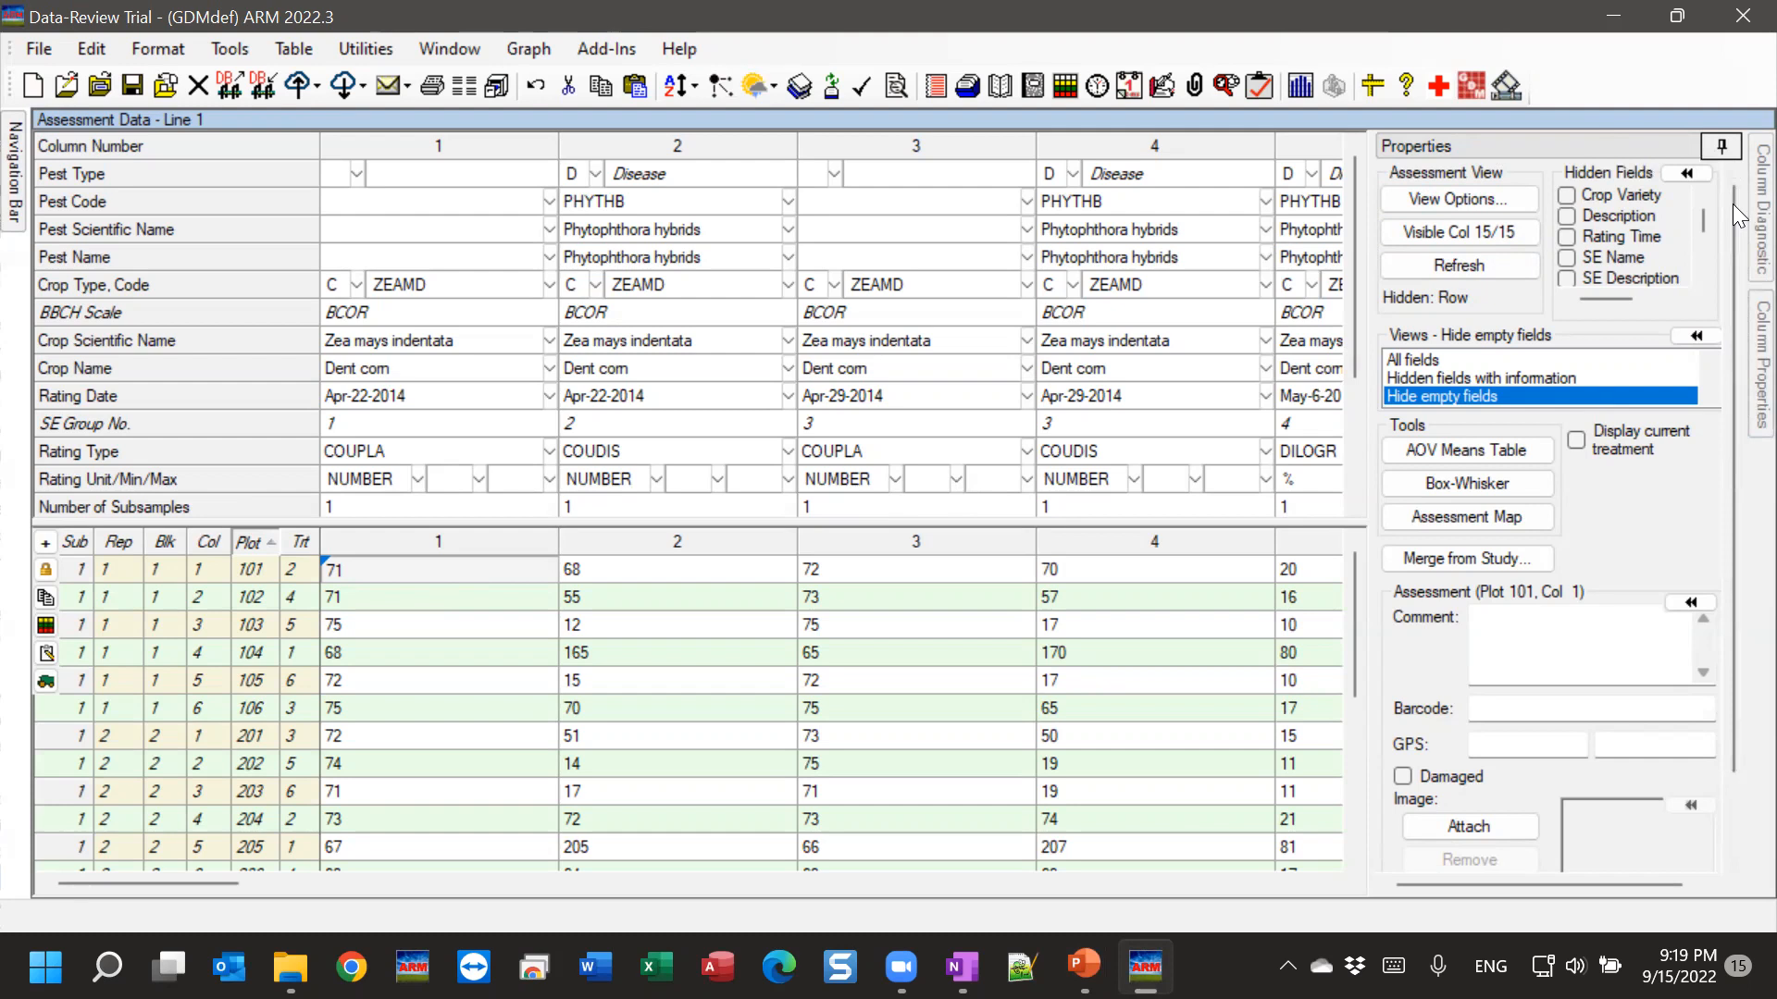
# Pin the Column Diagnostics panel open, auto-hide the Properties panel, and enlarge the diagnostics and statistics areas.
pyautogui.moveTo(1734, 204)
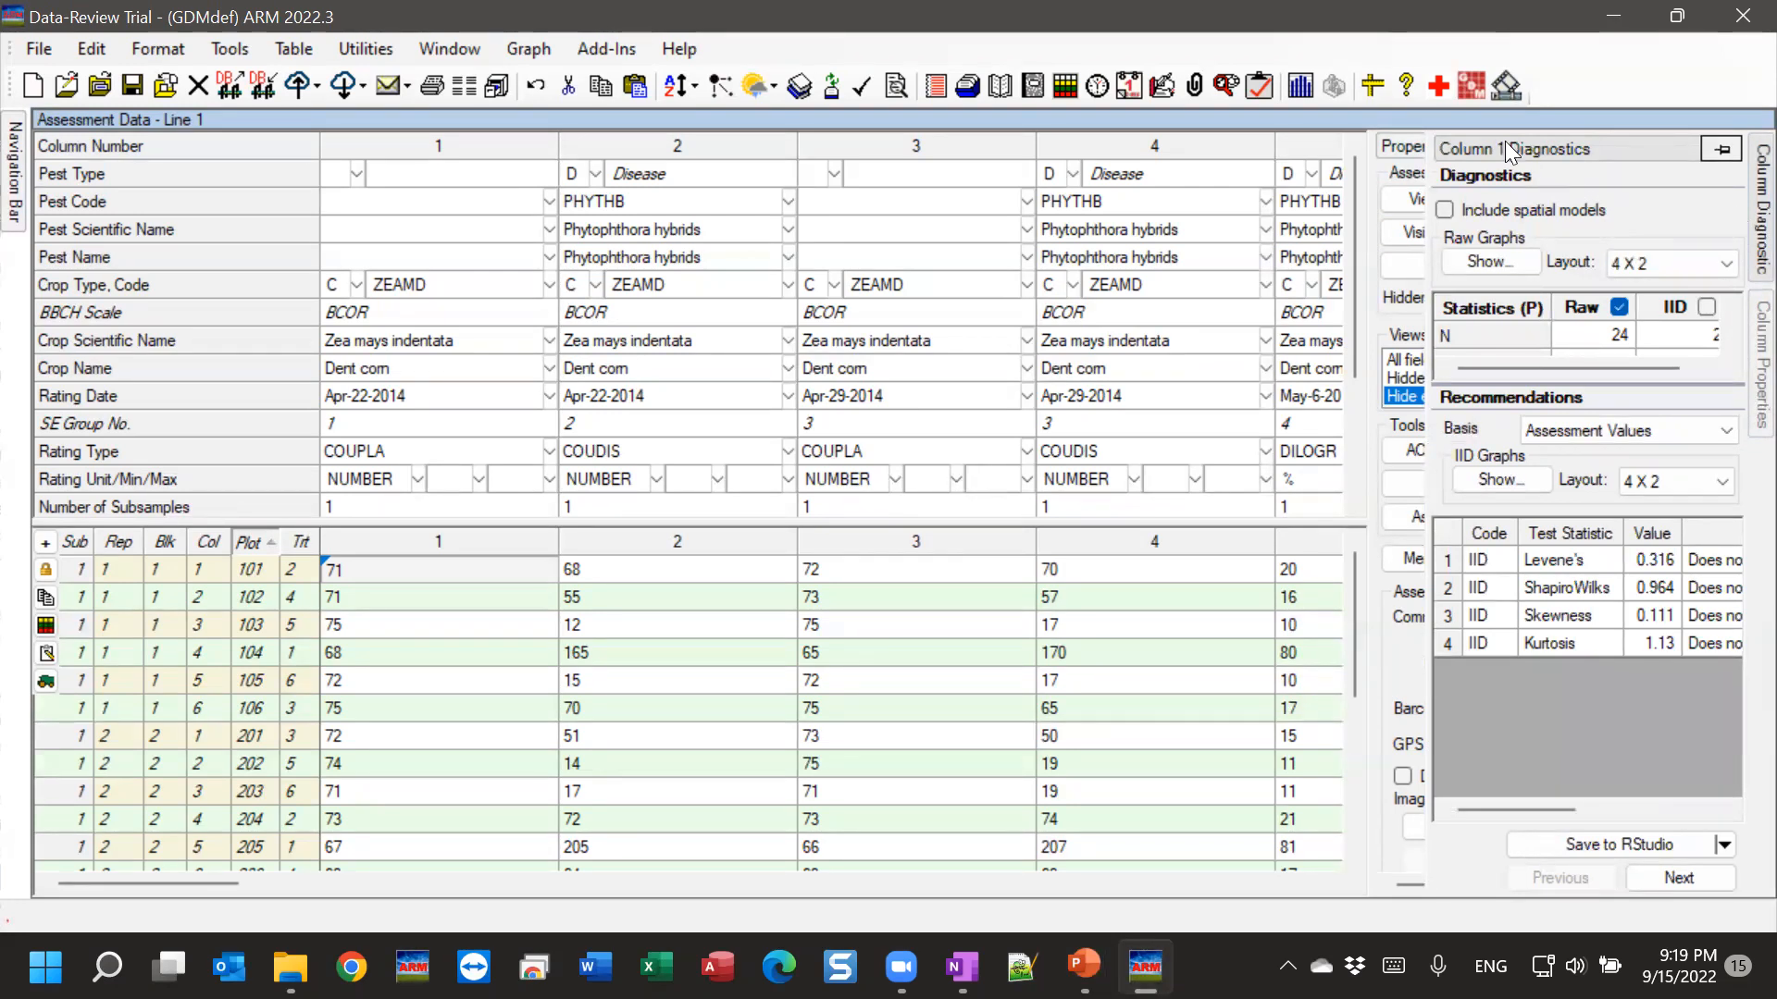
pyautogui.click(1721, 148)
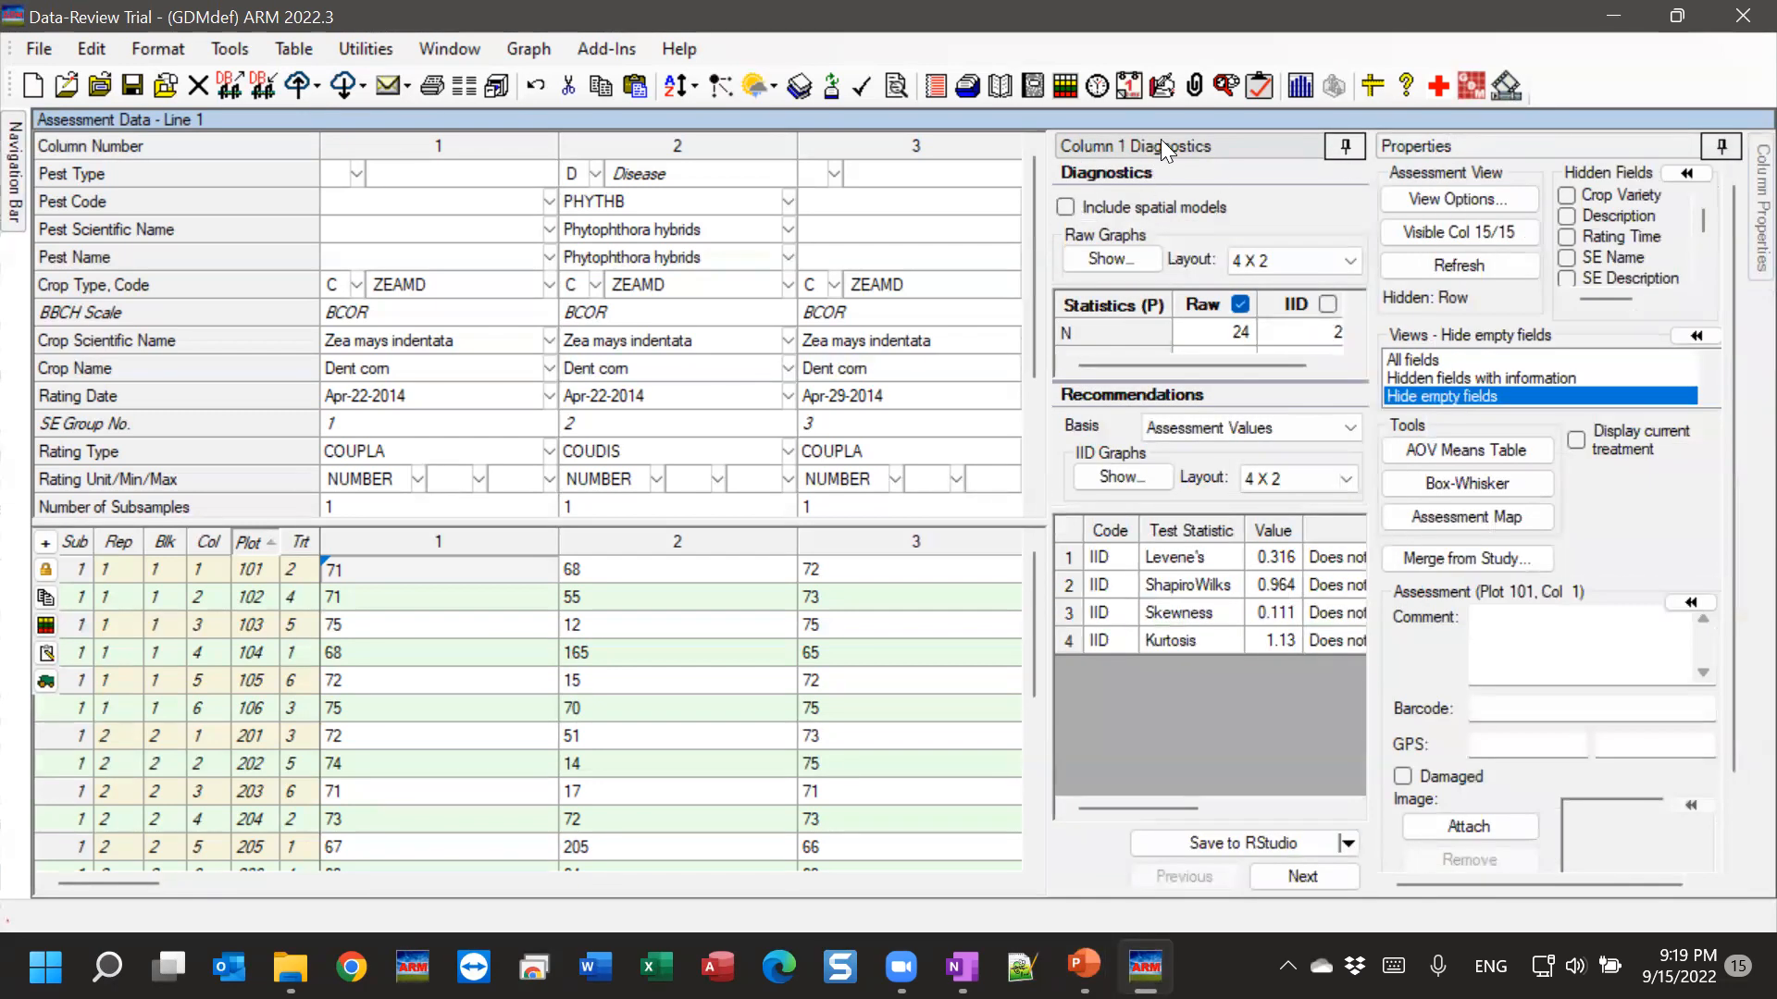
pyautogui.click(1728, 148)
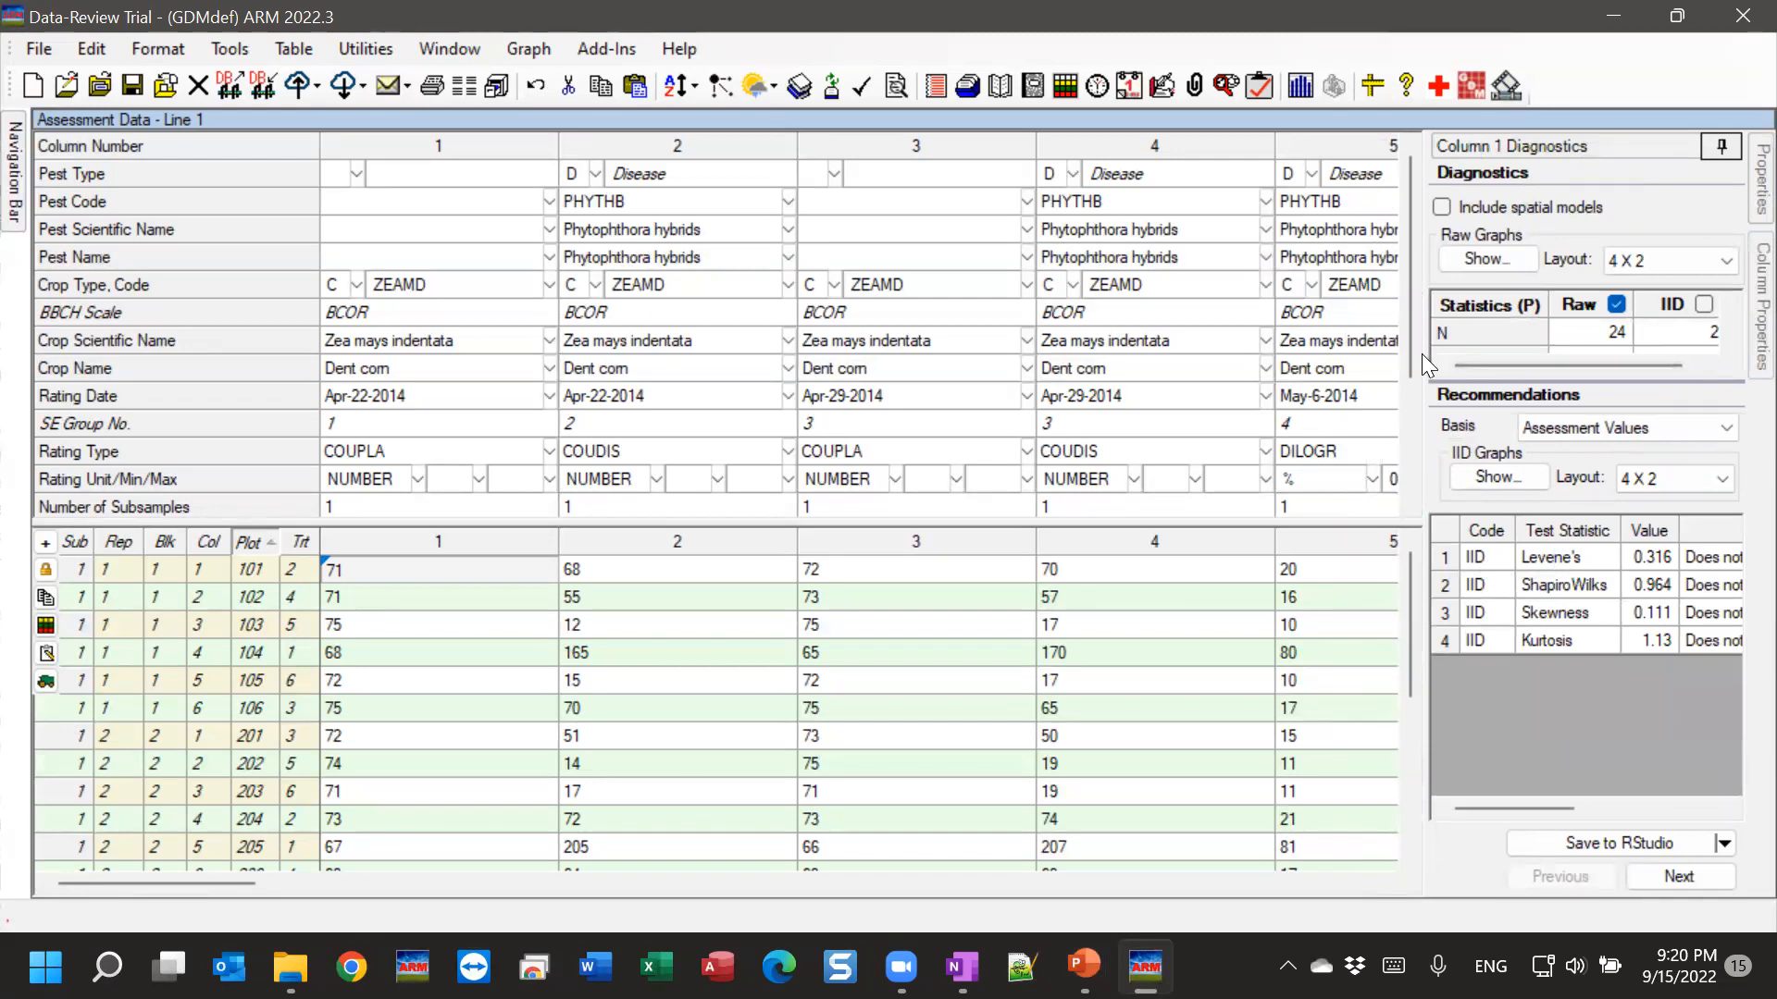
pyautogui.moveTo(1421, 353); pyautogui.dragTo(1094, 390)
pyautogui.moveTo(1484, 388); pyautogui.dragTo(1478, 499)
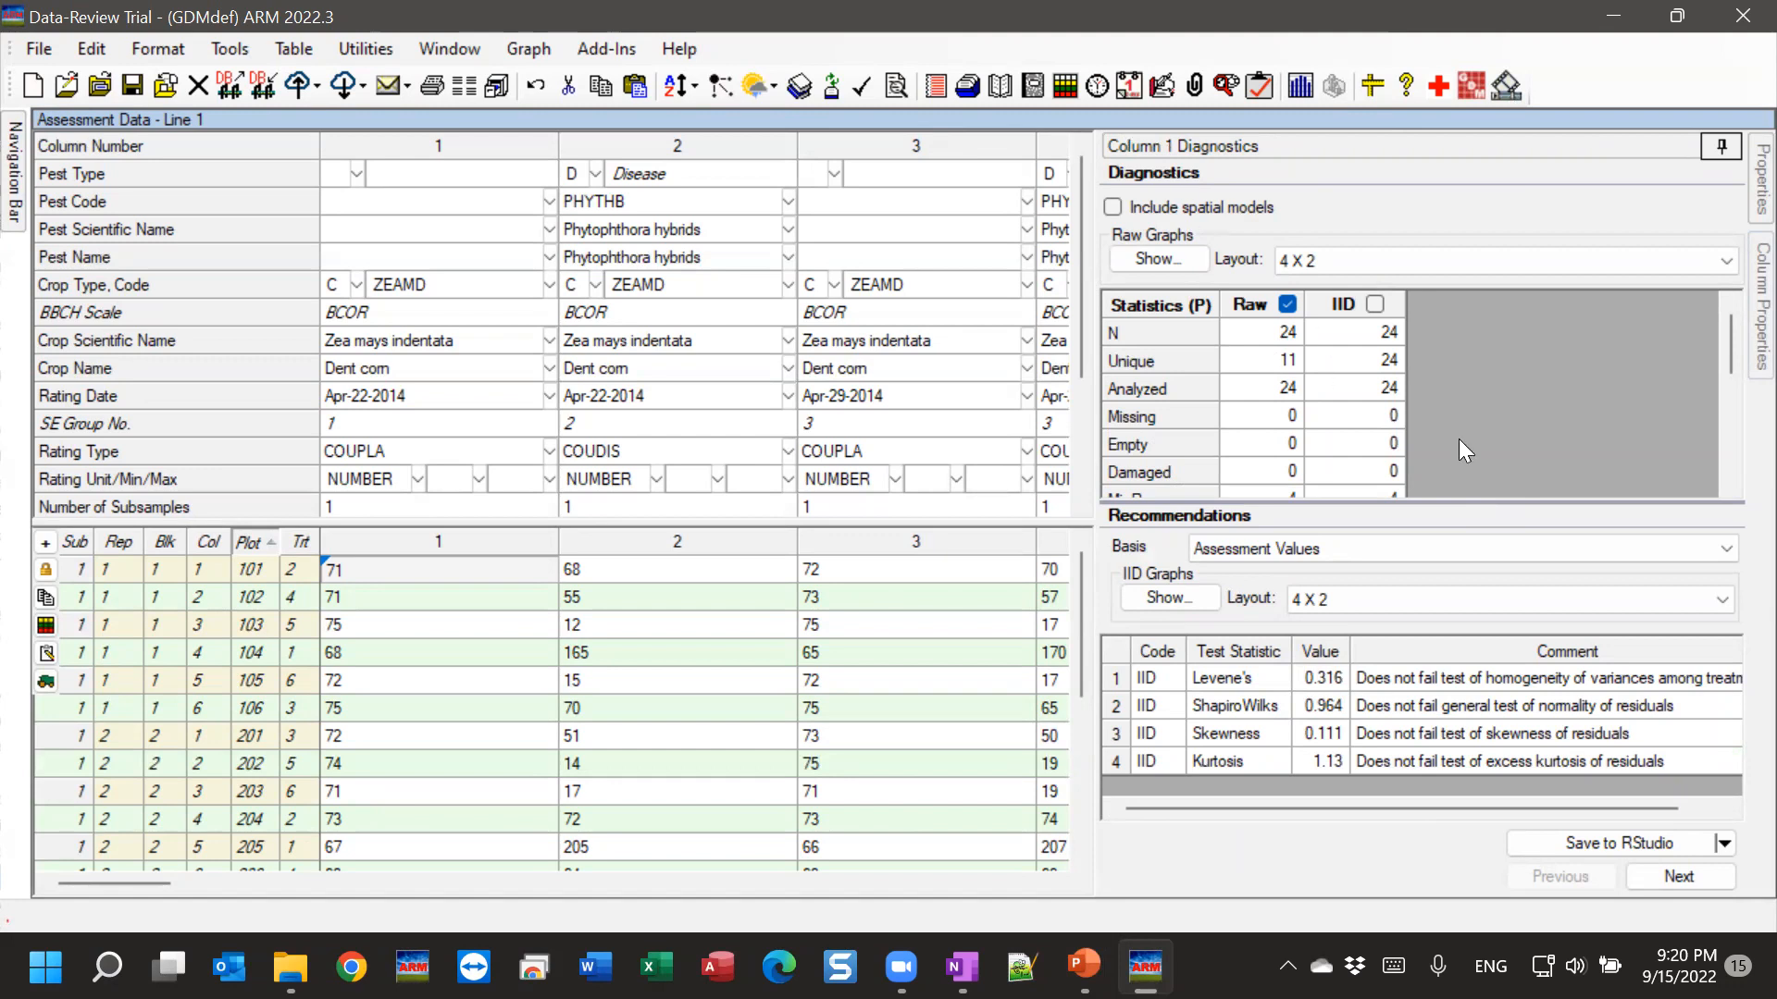
# Compare the N, Unique and Analyzed counts in the diagnostics statistics of assessment columns 1 and 2, returning to column 1.
pyautogui.scroll(-1, 1728, 346)
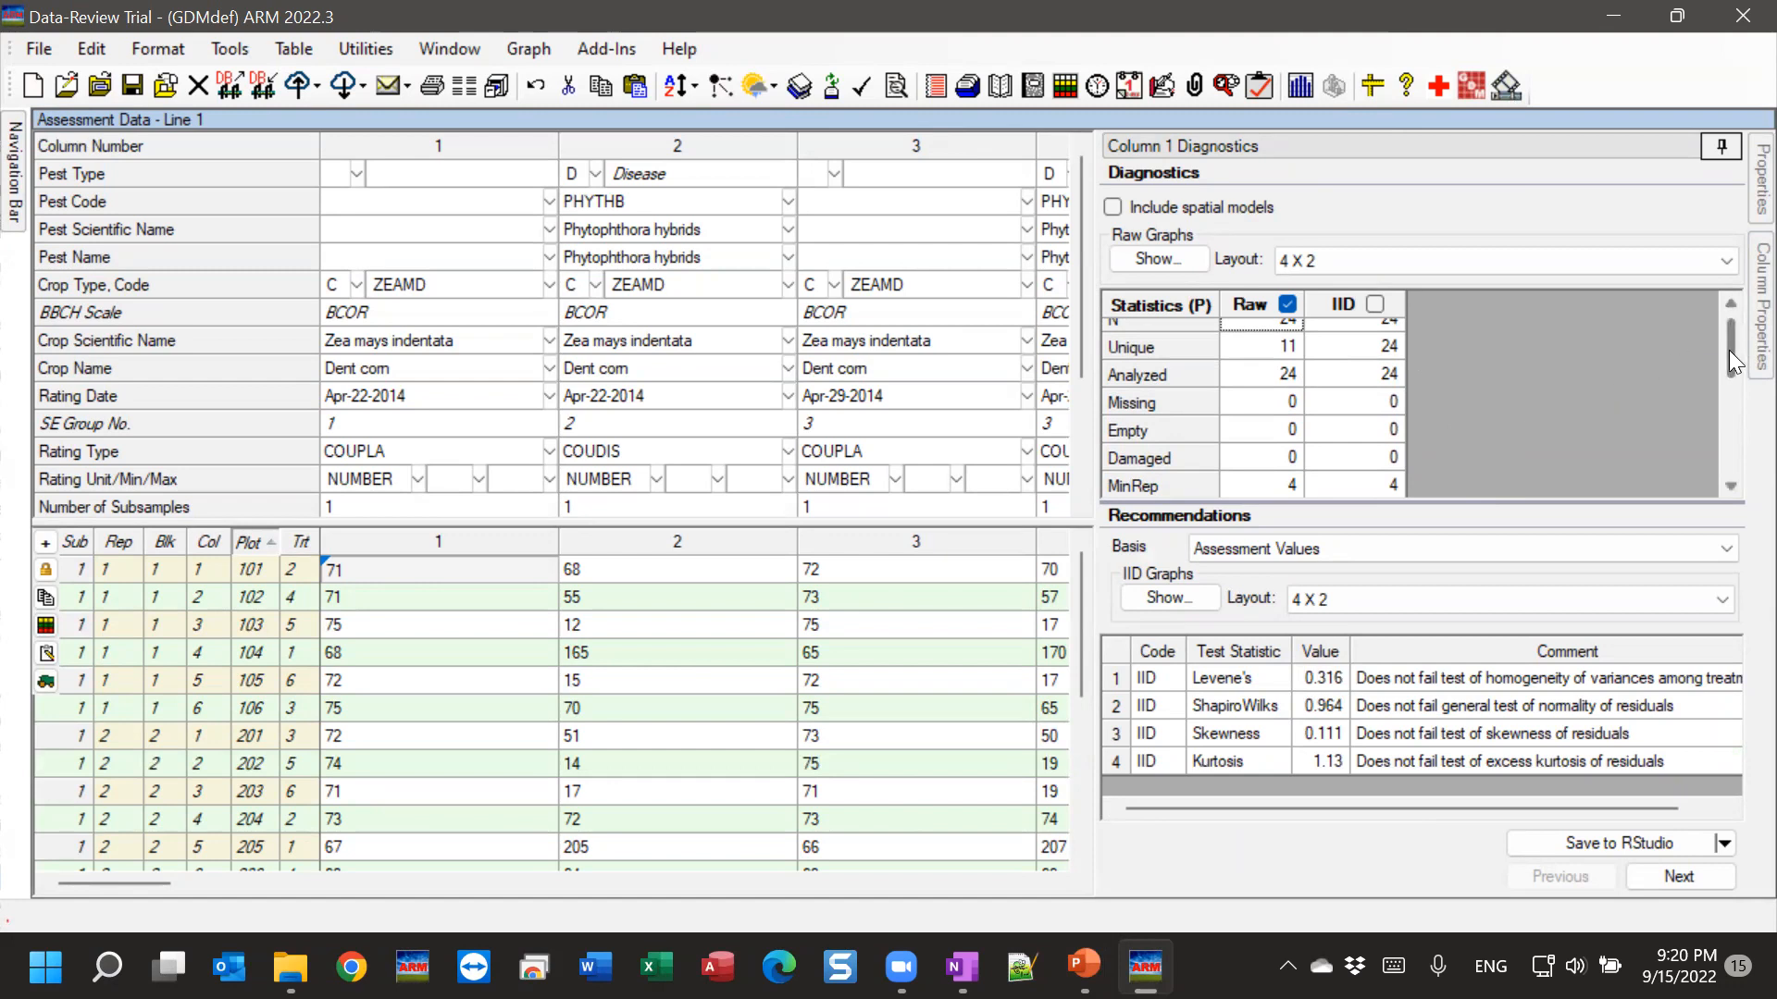
pyautogui.moveTo(1729, 350); pyautogui.dragTo(1728, 338)
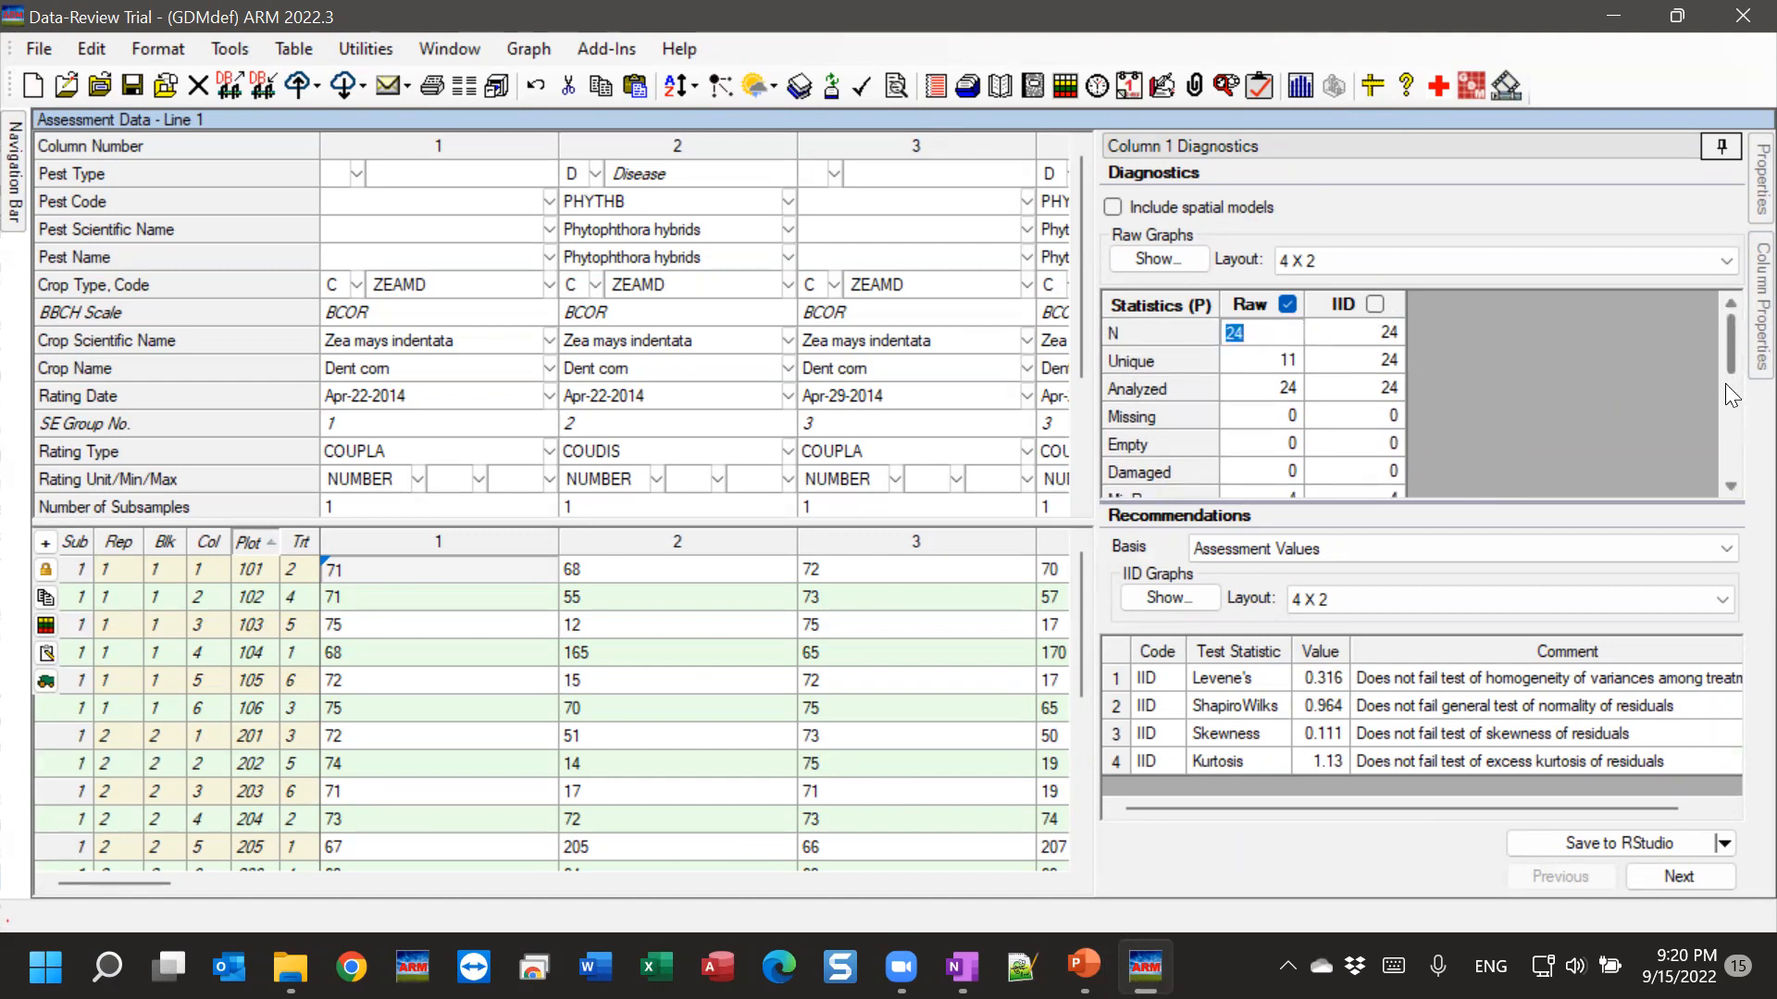
pyautogui.moveTo(1731, 341); pyautogui.dragTo(1730, 352)
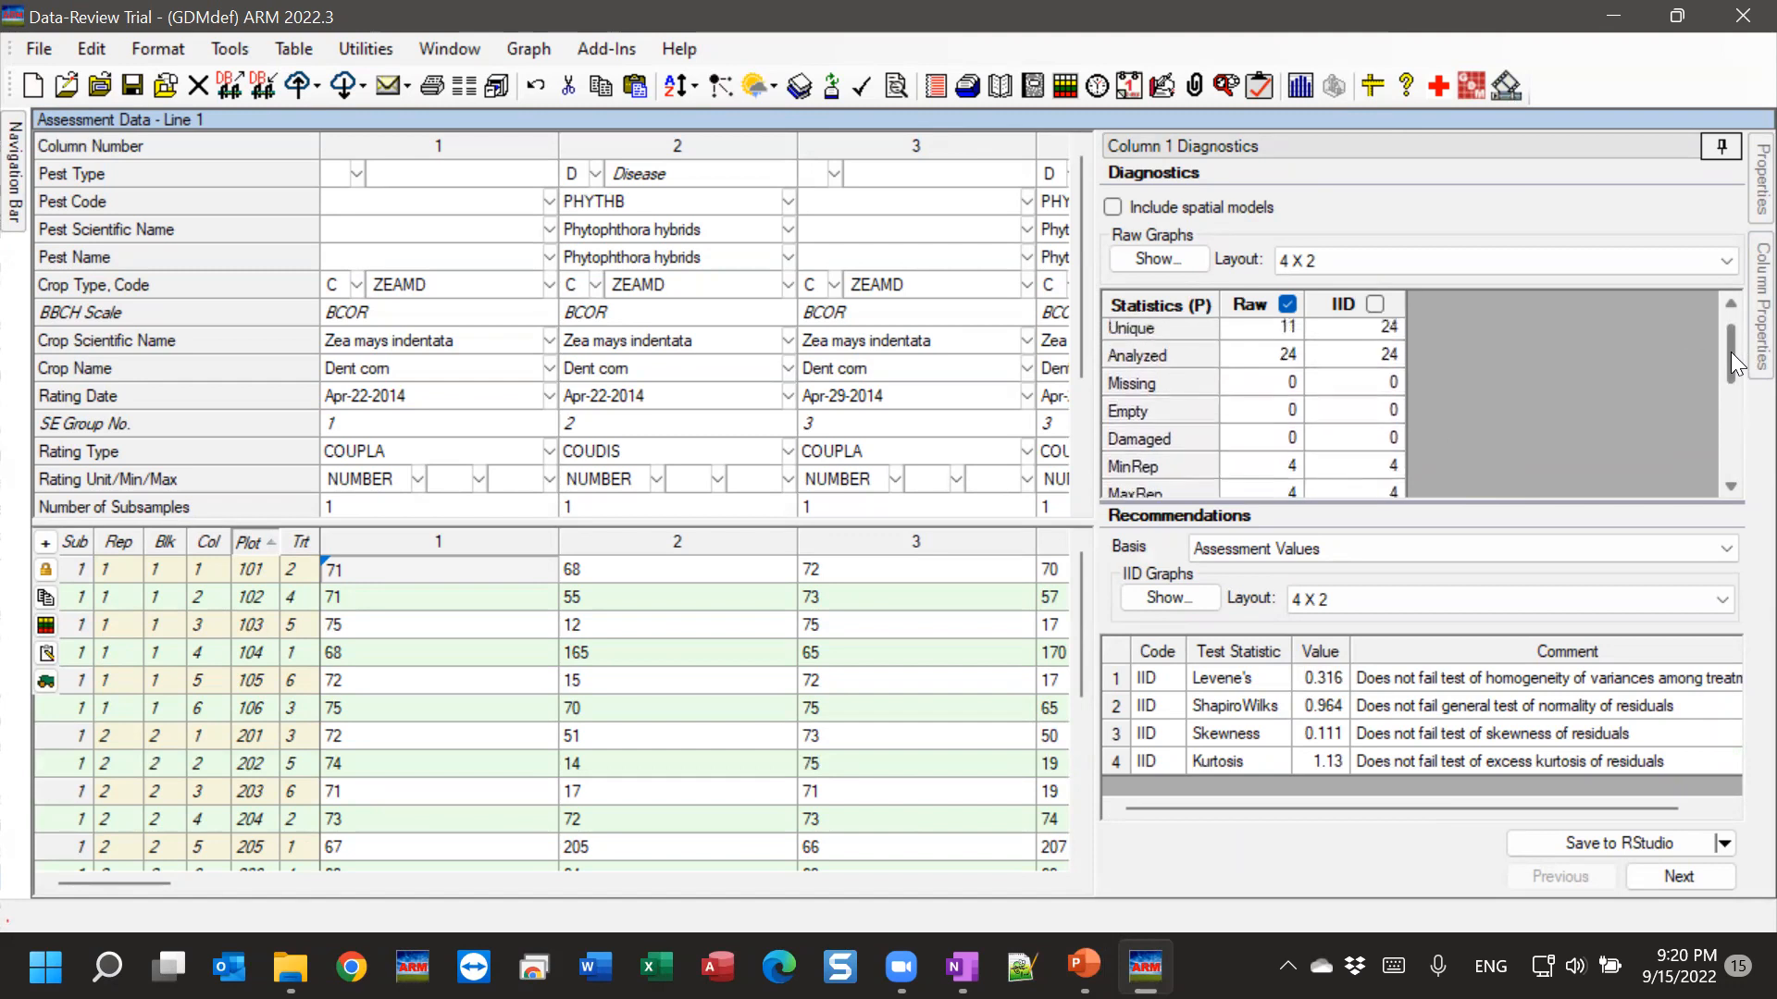
pyautogui.click(1281, 379)
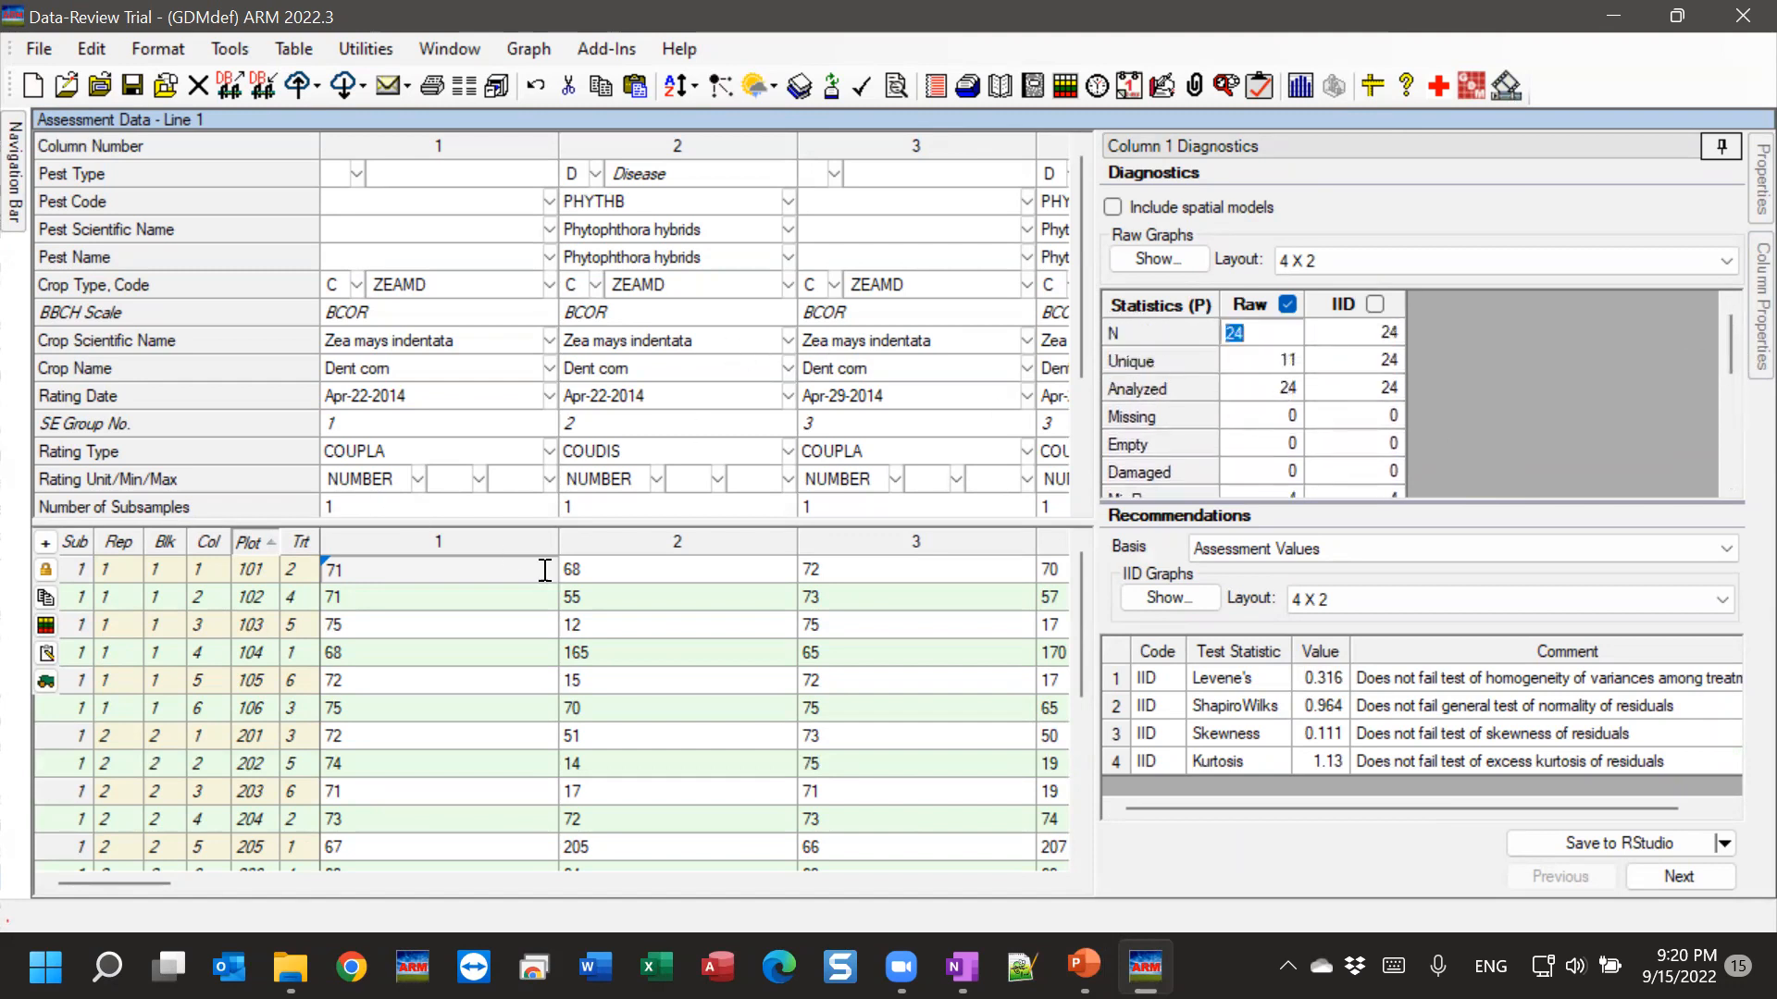
pyautogui.click(387, 646)
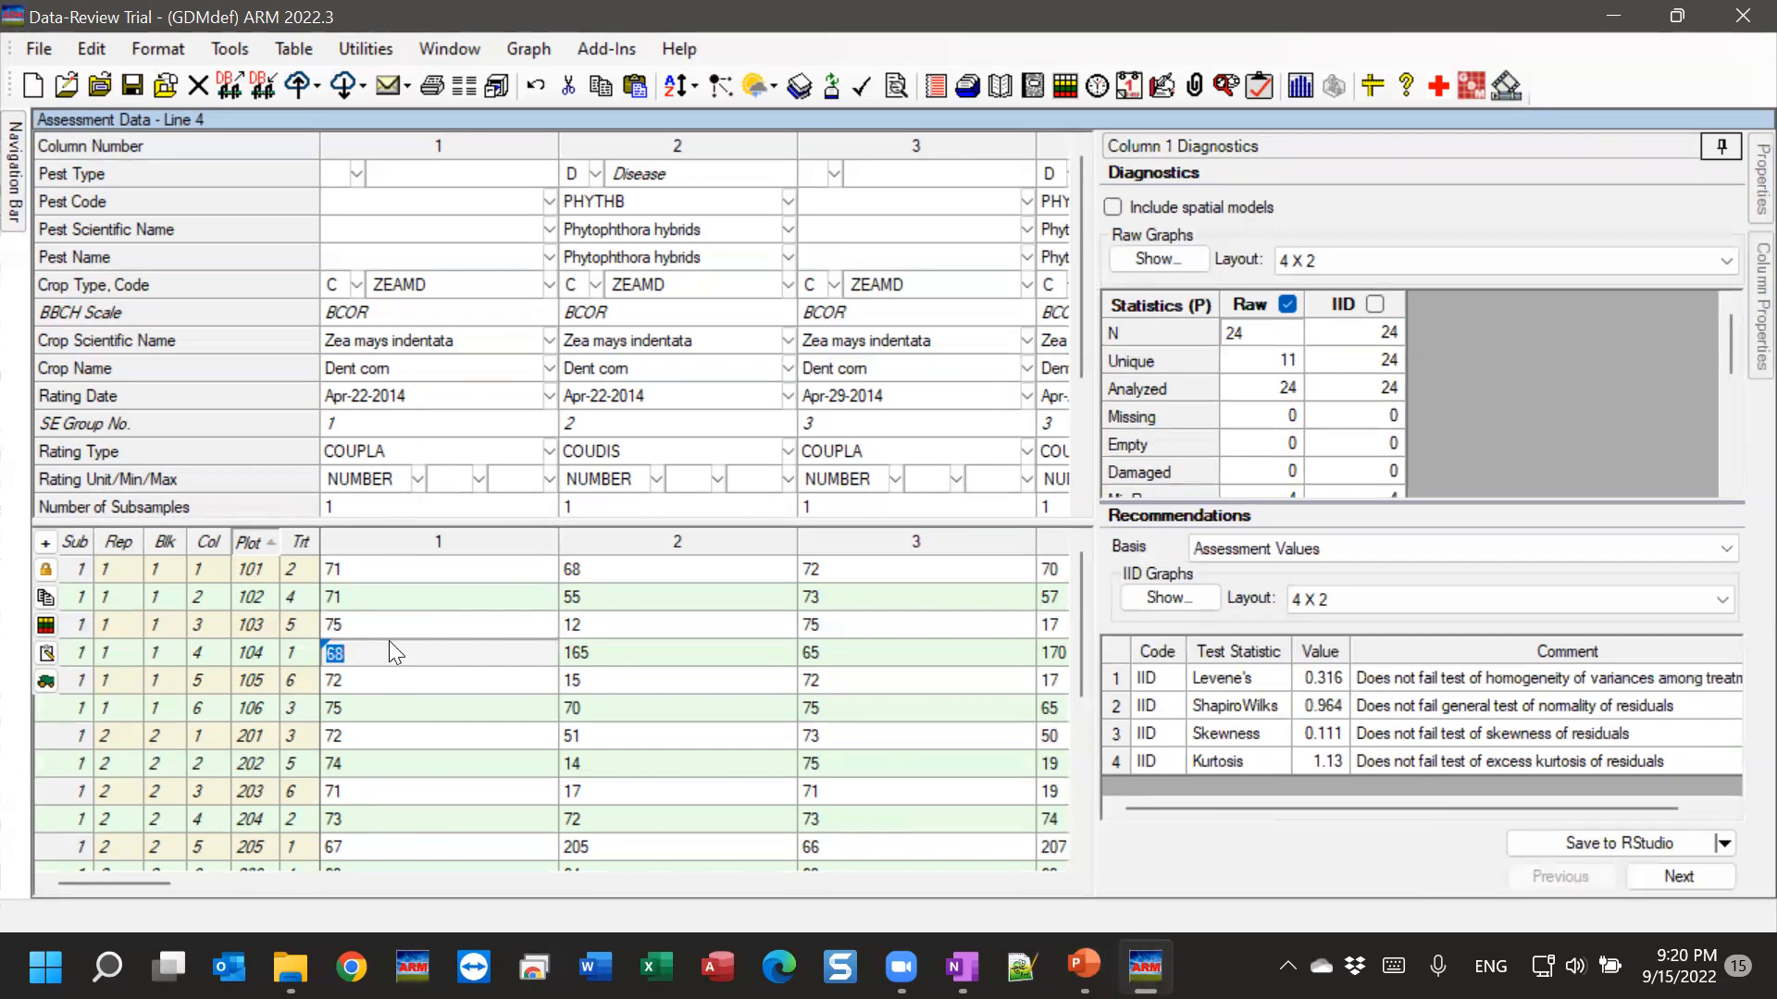
pyautogui.click(645, 623)
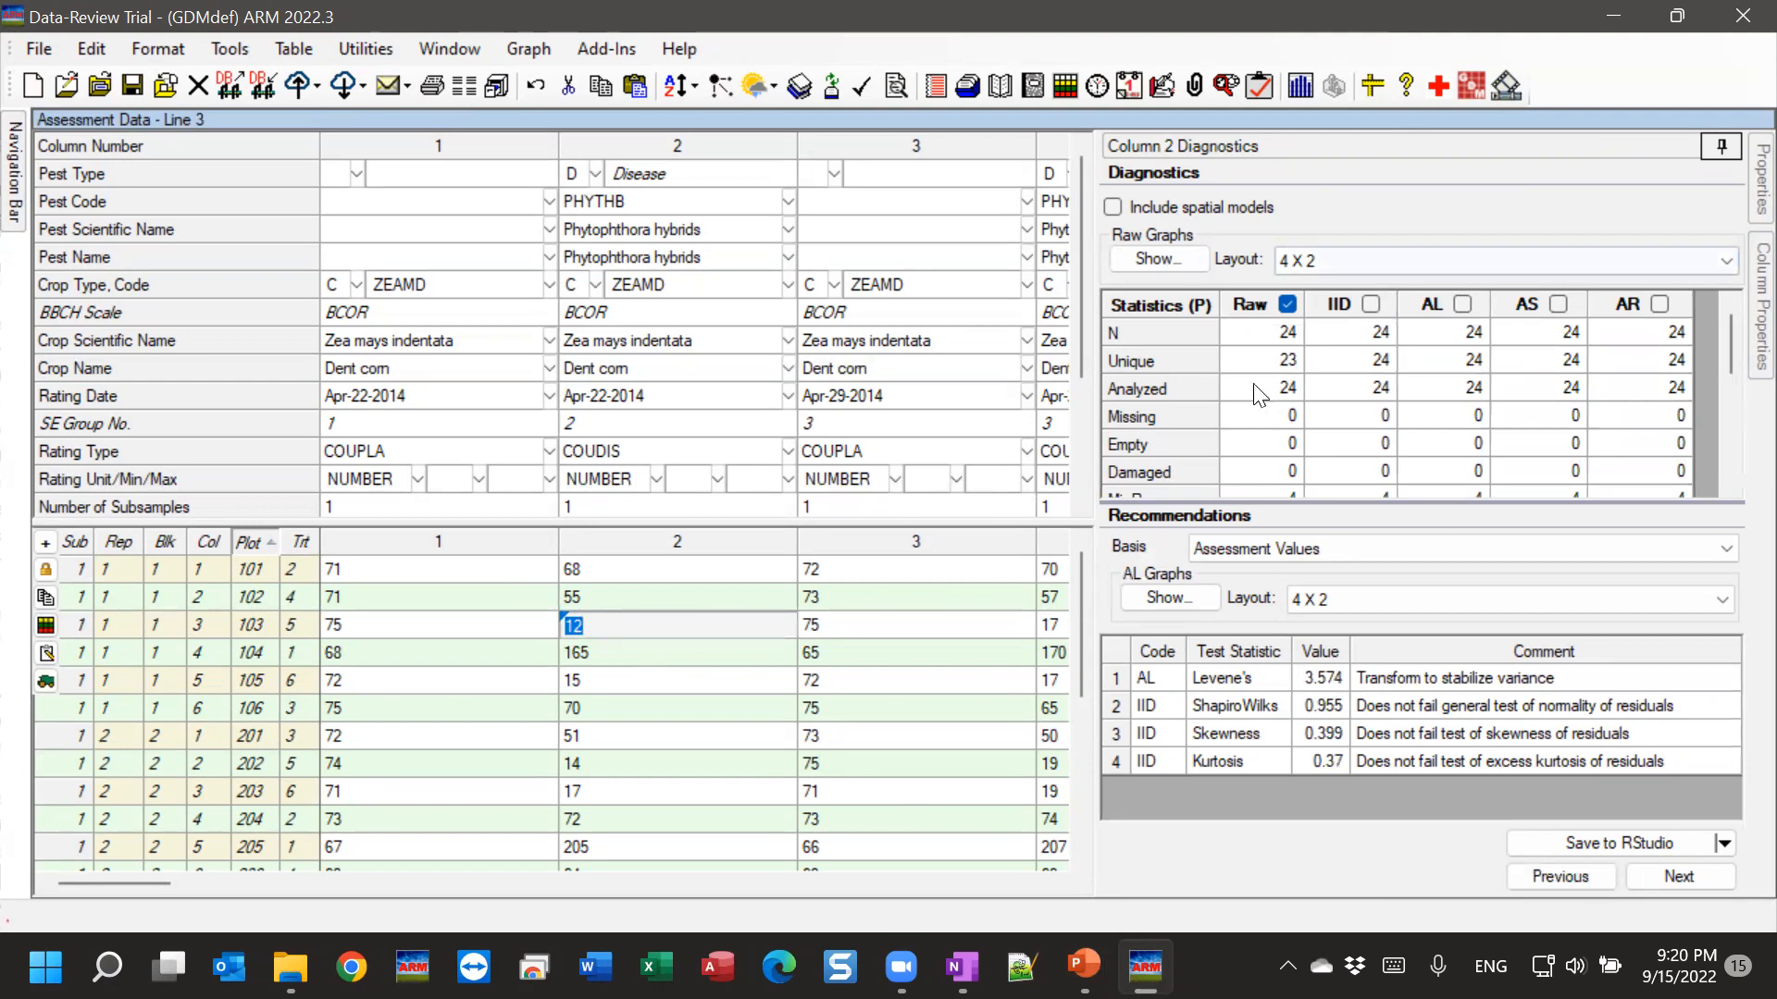
pyautogui.click(352, 572)
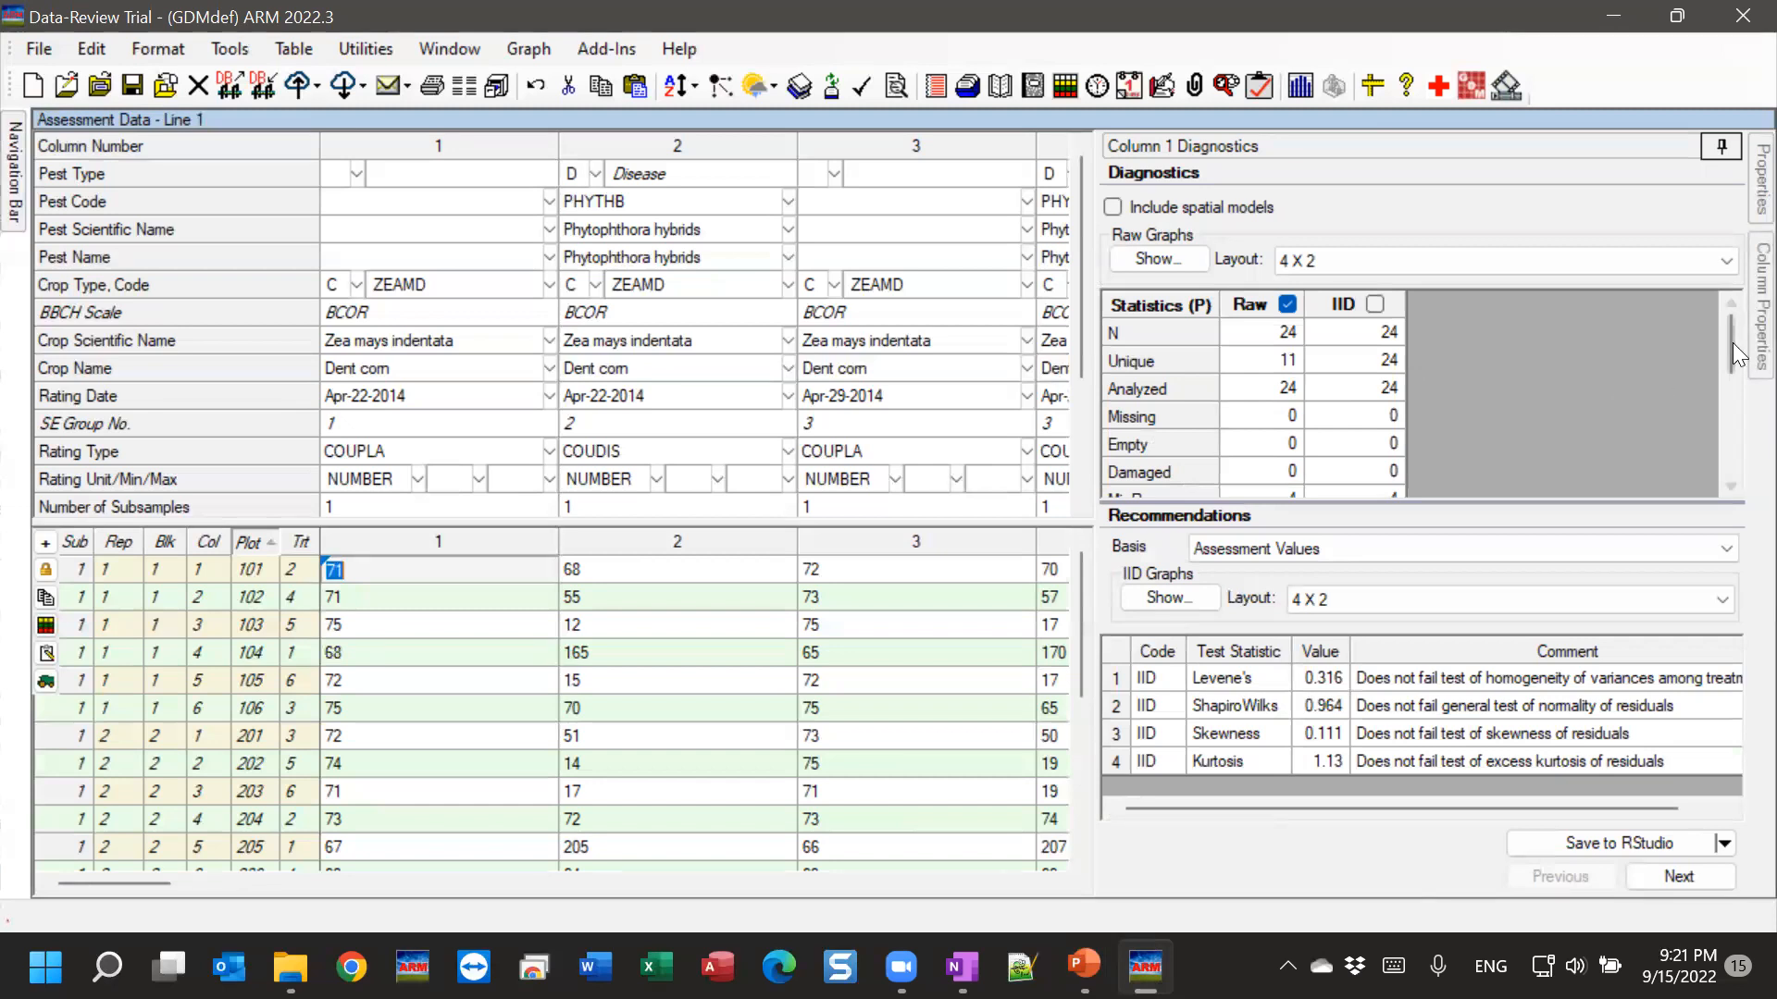
# Review column 1's missing, replicate and treatment counts and its Levene's, ShapiroWilks, Skewness and Kurtosis statistics for Raw and IID.
pyautogui.scroll(-1, 1734, 356)
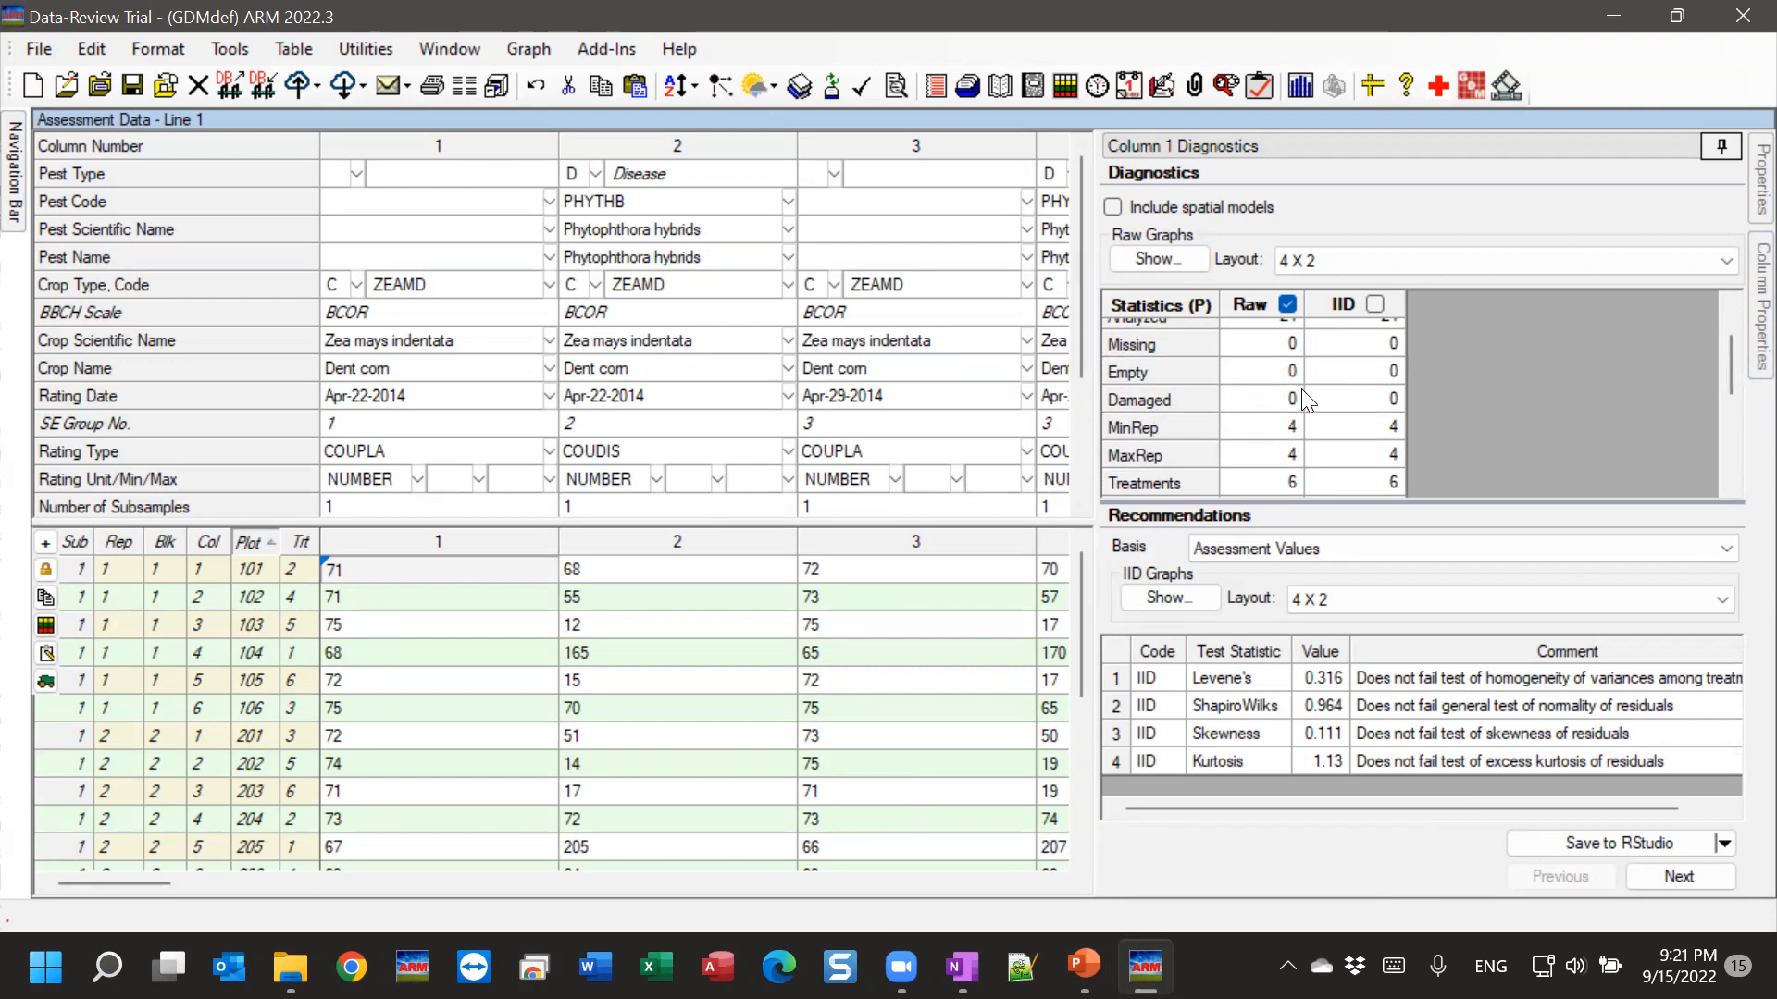
pyautogui.scroll(-1, 1728, 361)
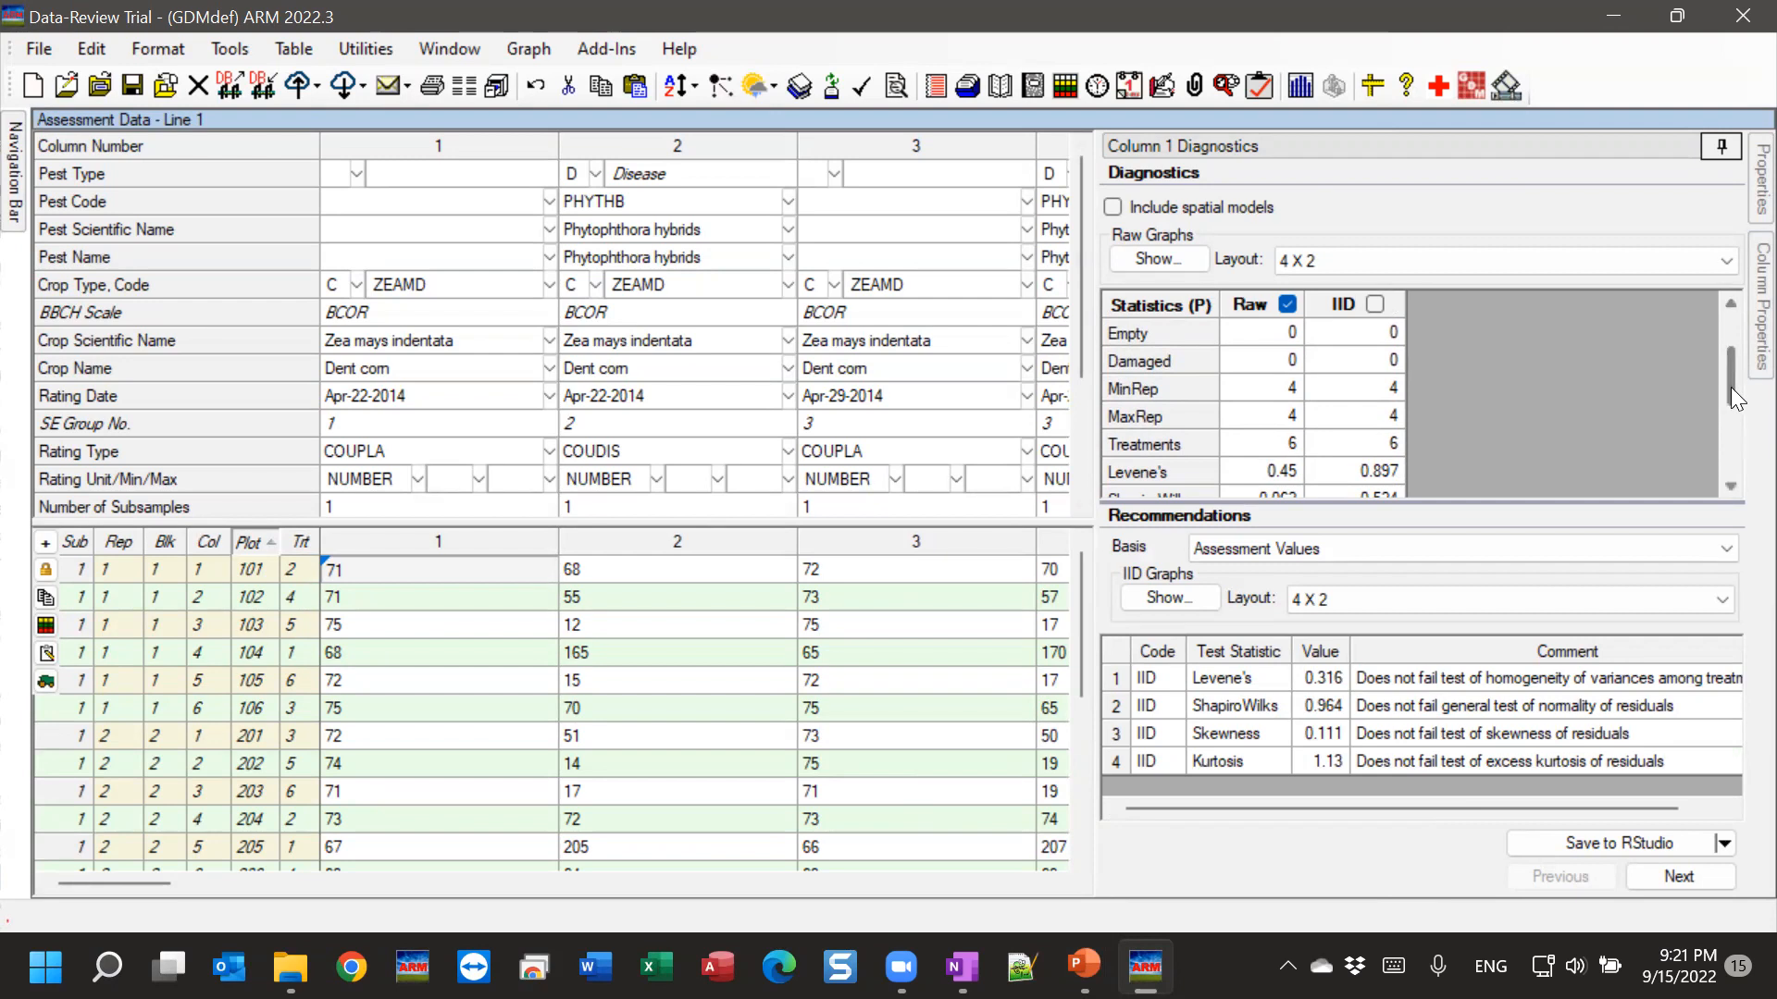
pyautogui.scroll(-1, 1729, 373)
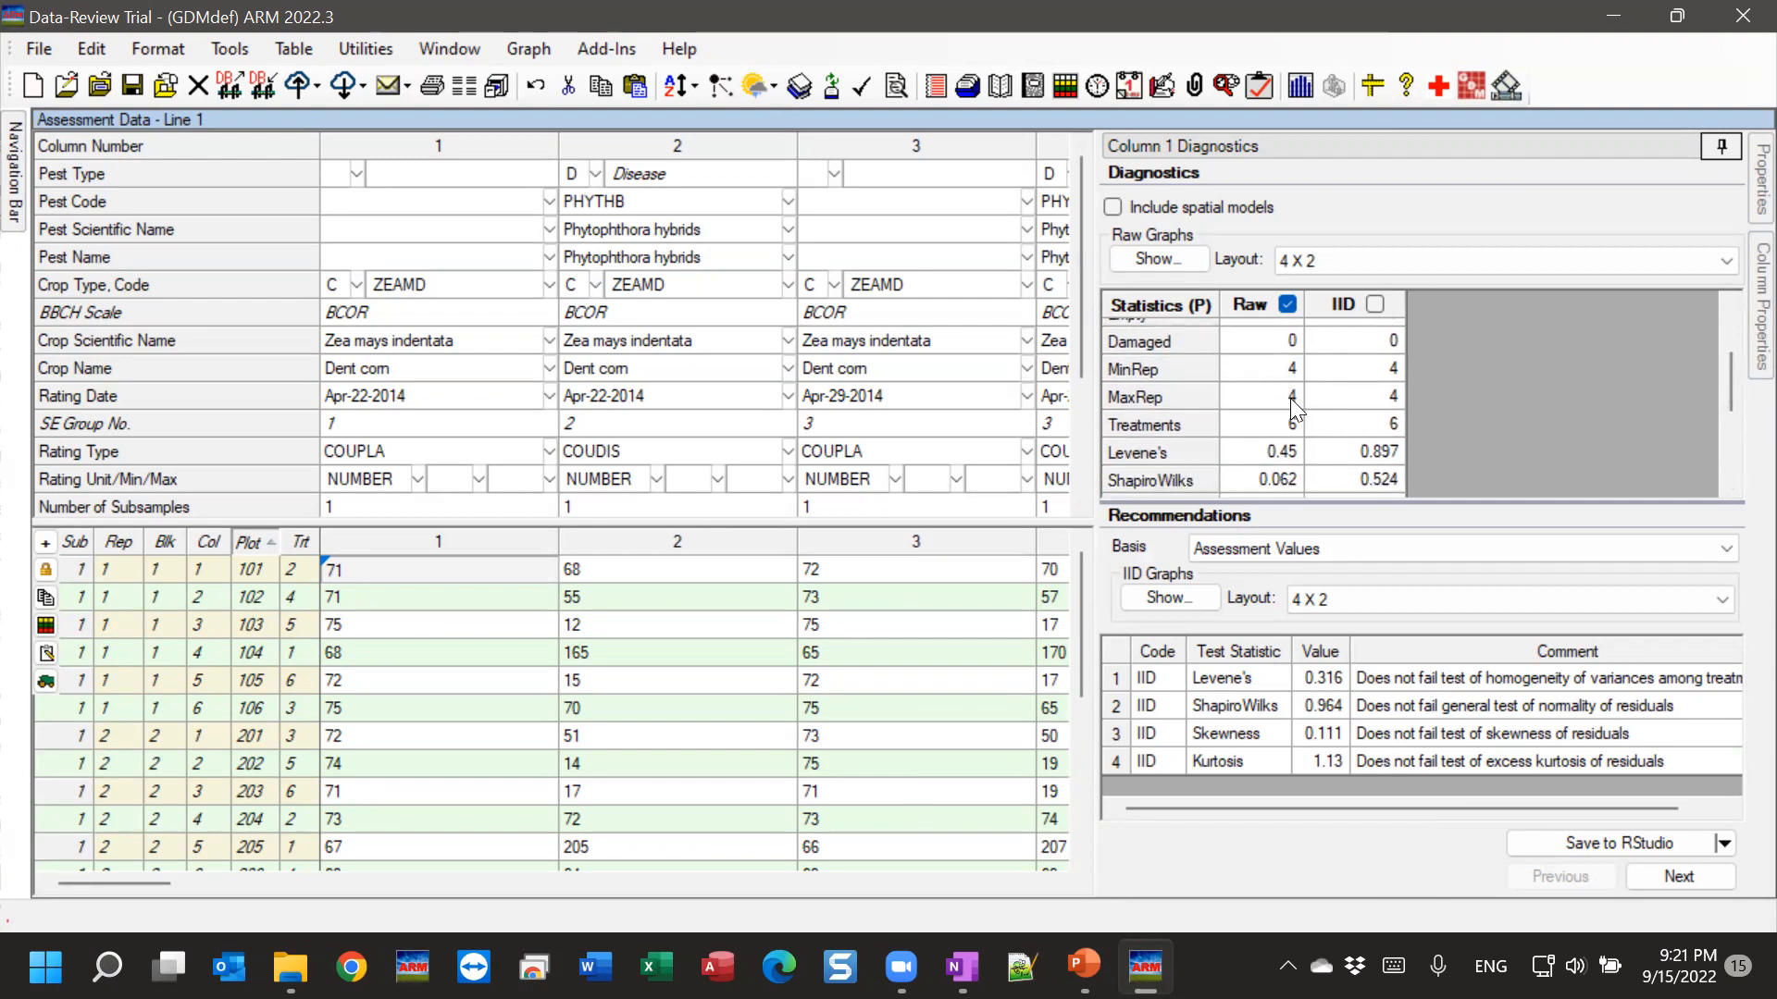
pyautogui.moveTo(1727, 374); pyautogui.dragTo(1719, 401)
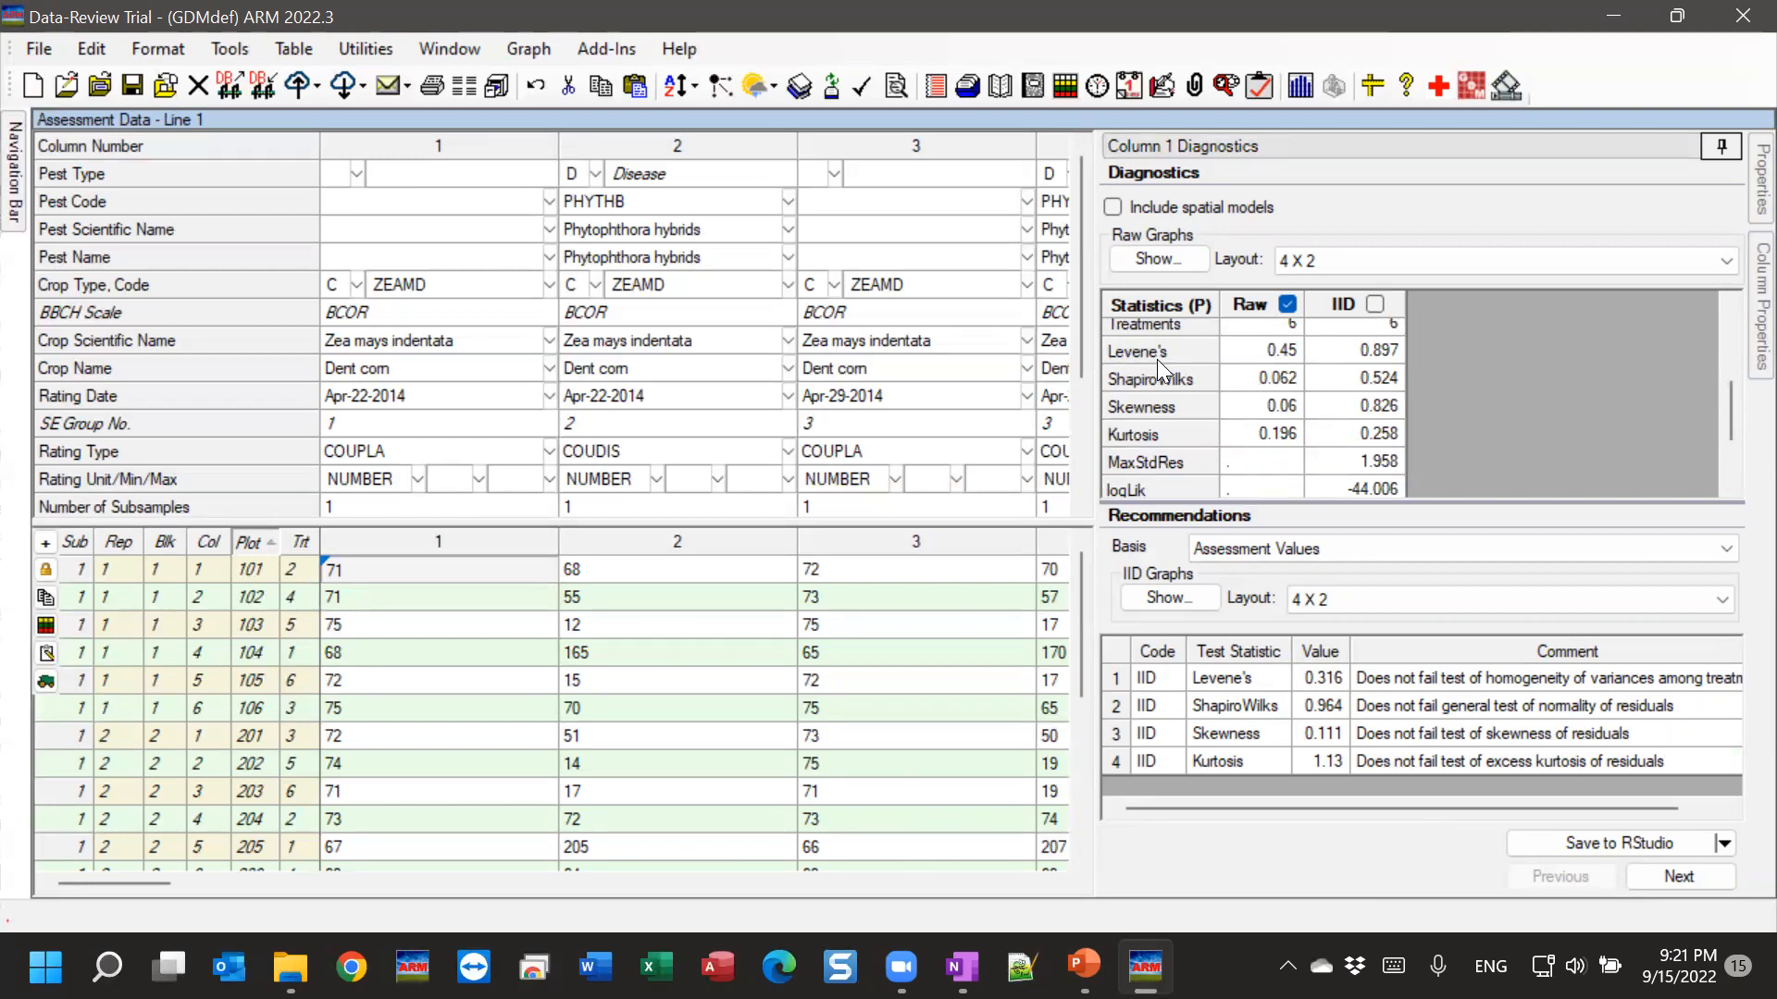
pyautogui.scroll(-2, 1729, 403)
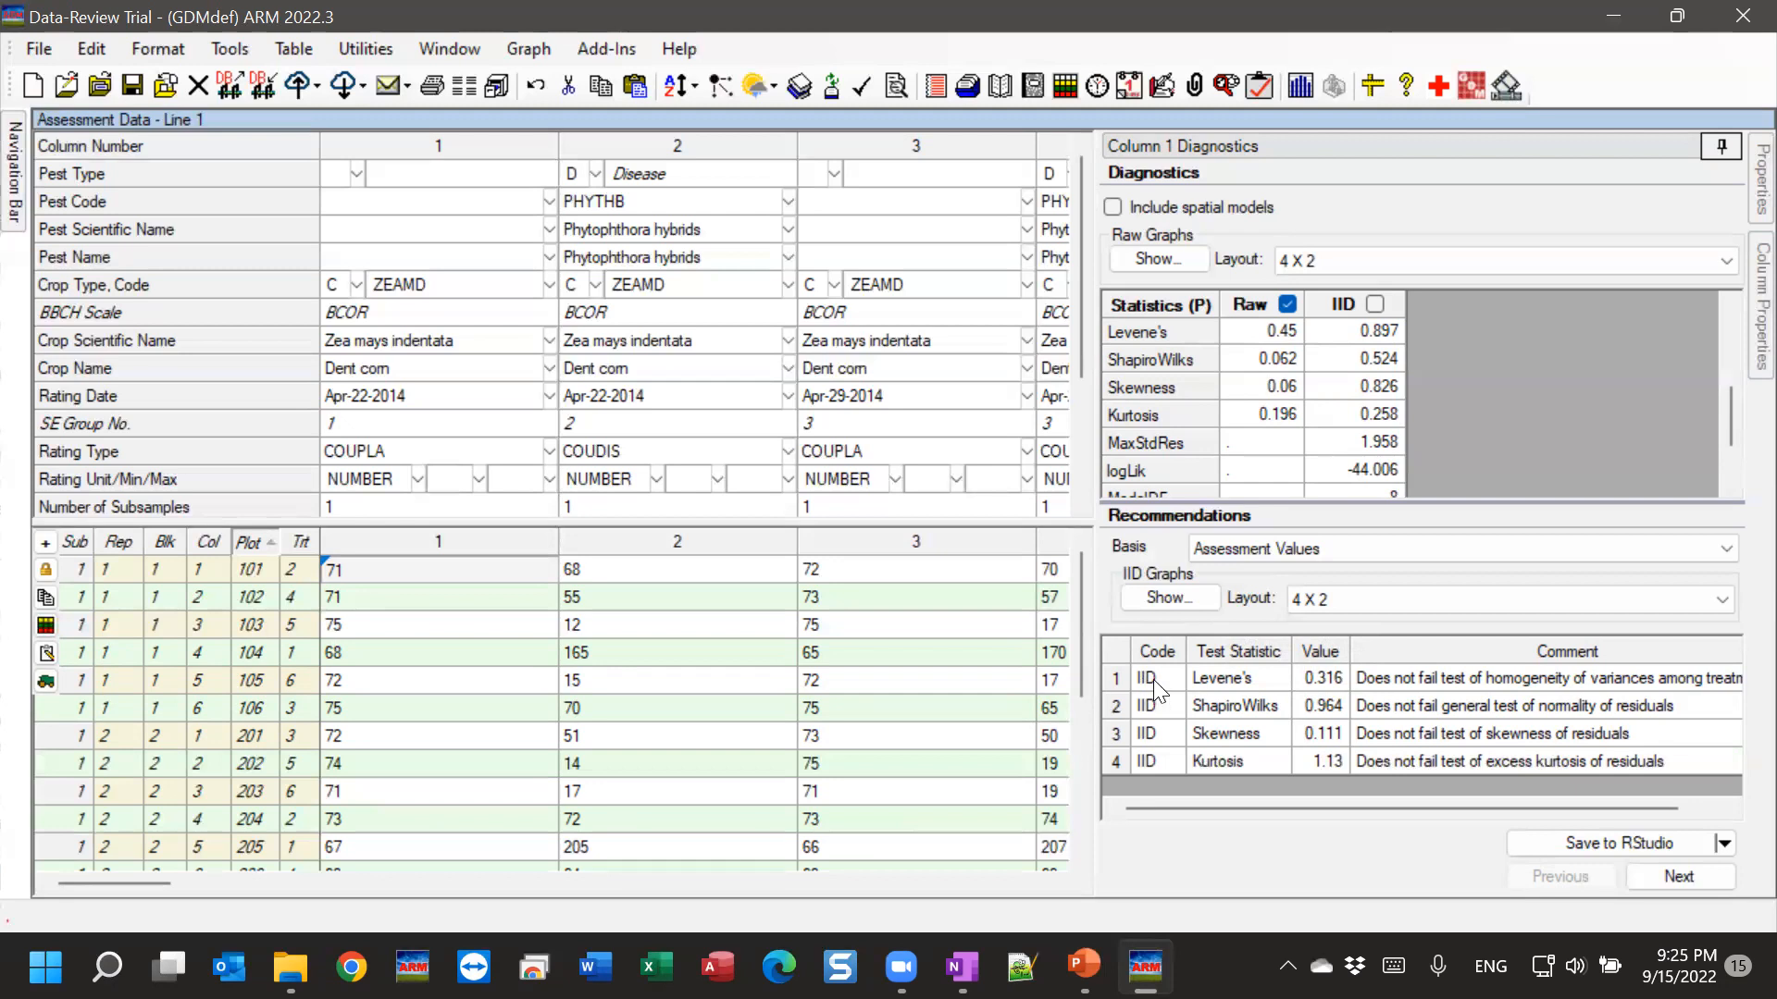
# Apply the recommended IID code from the Levene's recommendation to column 1's ARM Action Codes.
pyautogui.click(1154, 681)
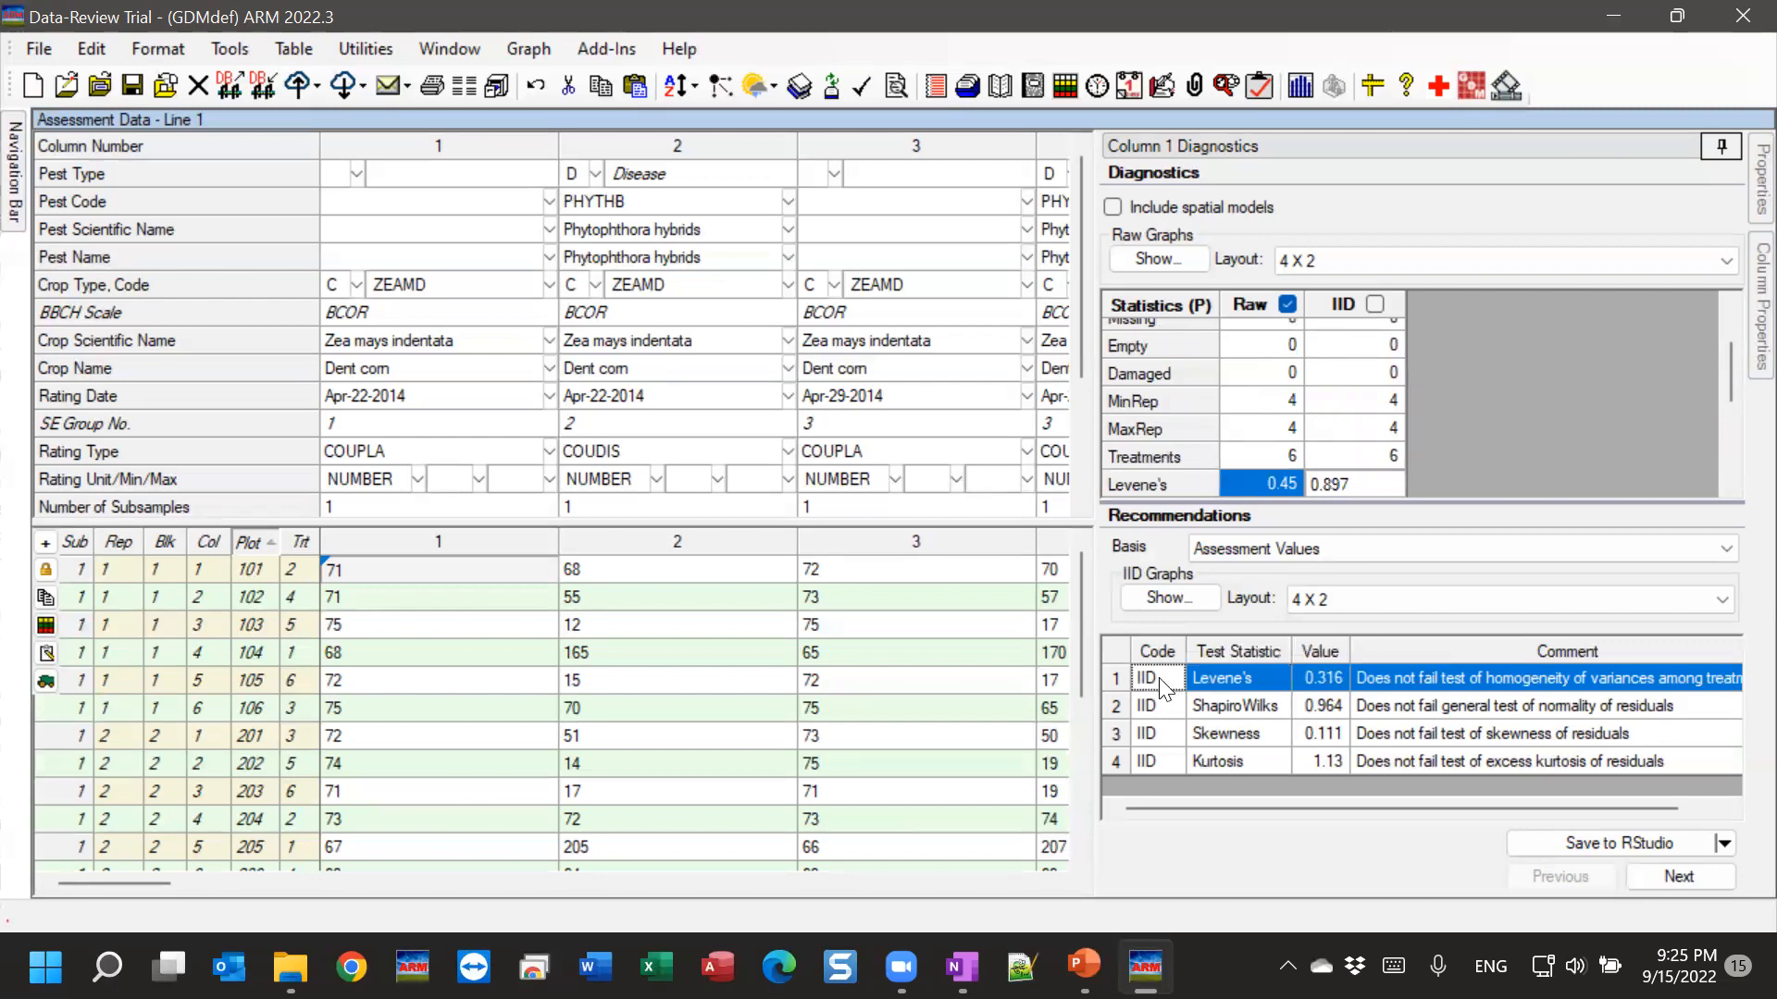
pyautogui.doubleClick(1158, 680)
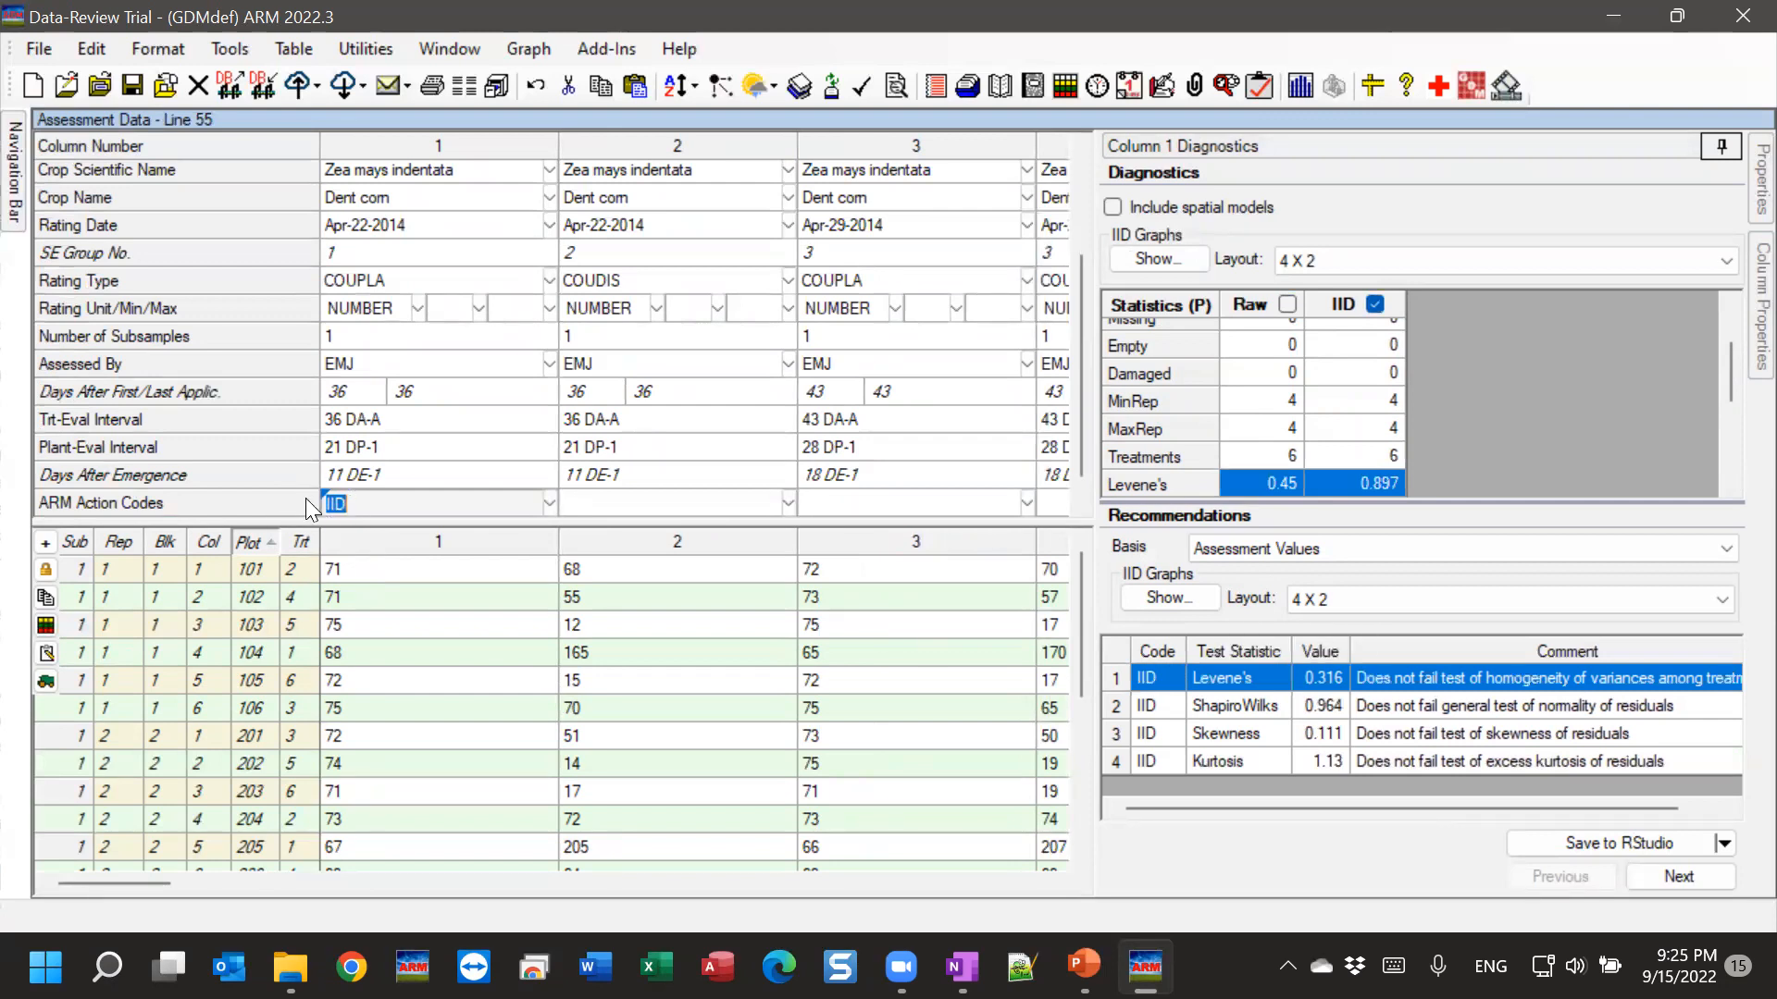
pyautogui.click(389, 501)
# Go to column 2's diagnostics and highlight the Levene's recommendation to compare its statistic across the transformations.
pyautogui.click(1670, 878)
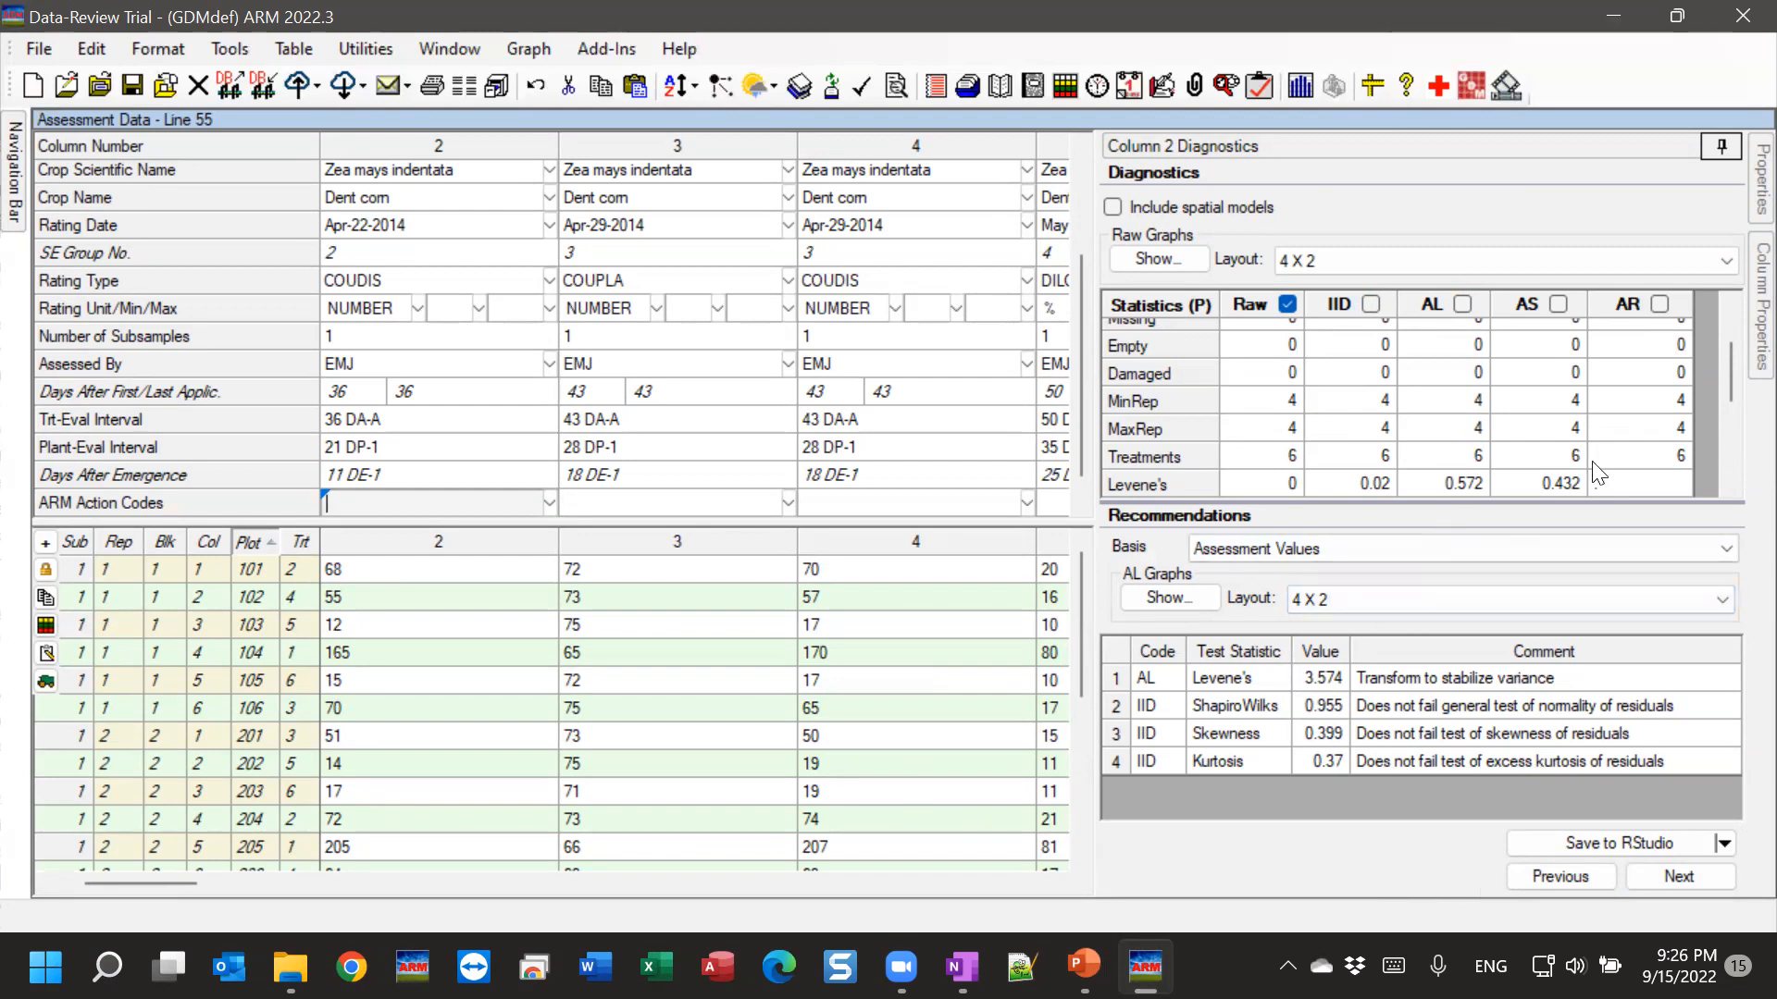
pyautogui.moveTo(1727, 368); pyautogui.dragTo(1723, 407)
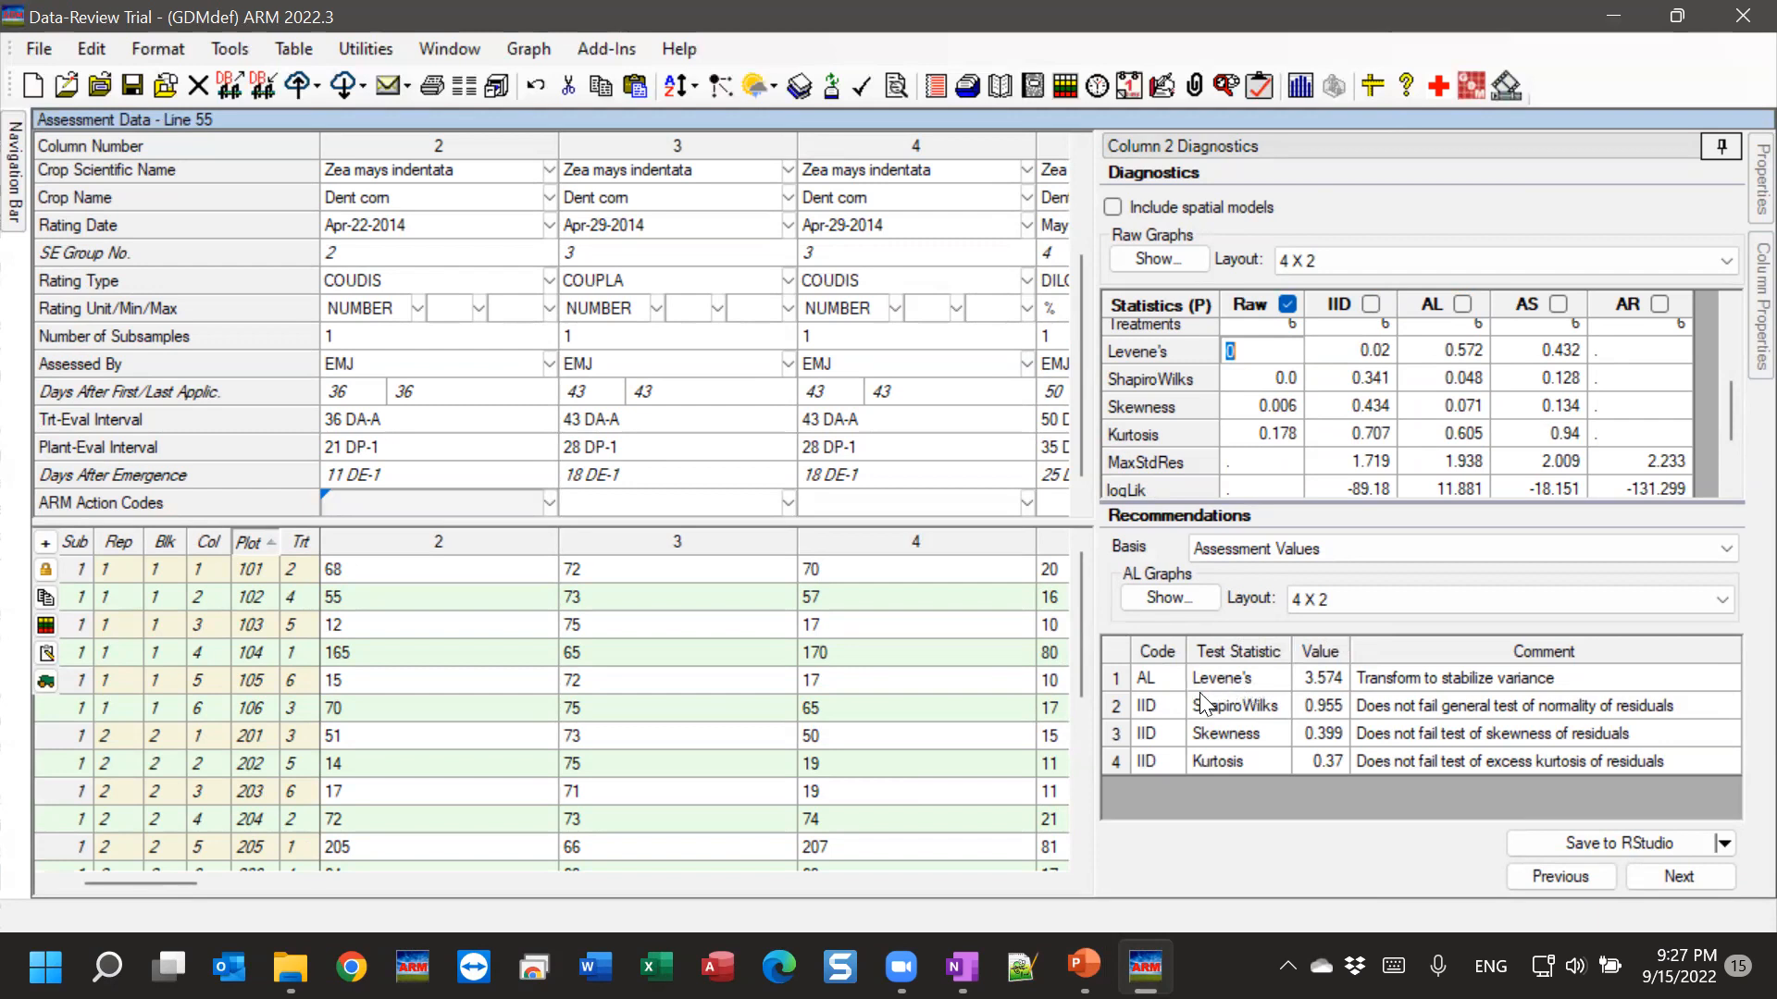
pyautogui.click(1145, 683)
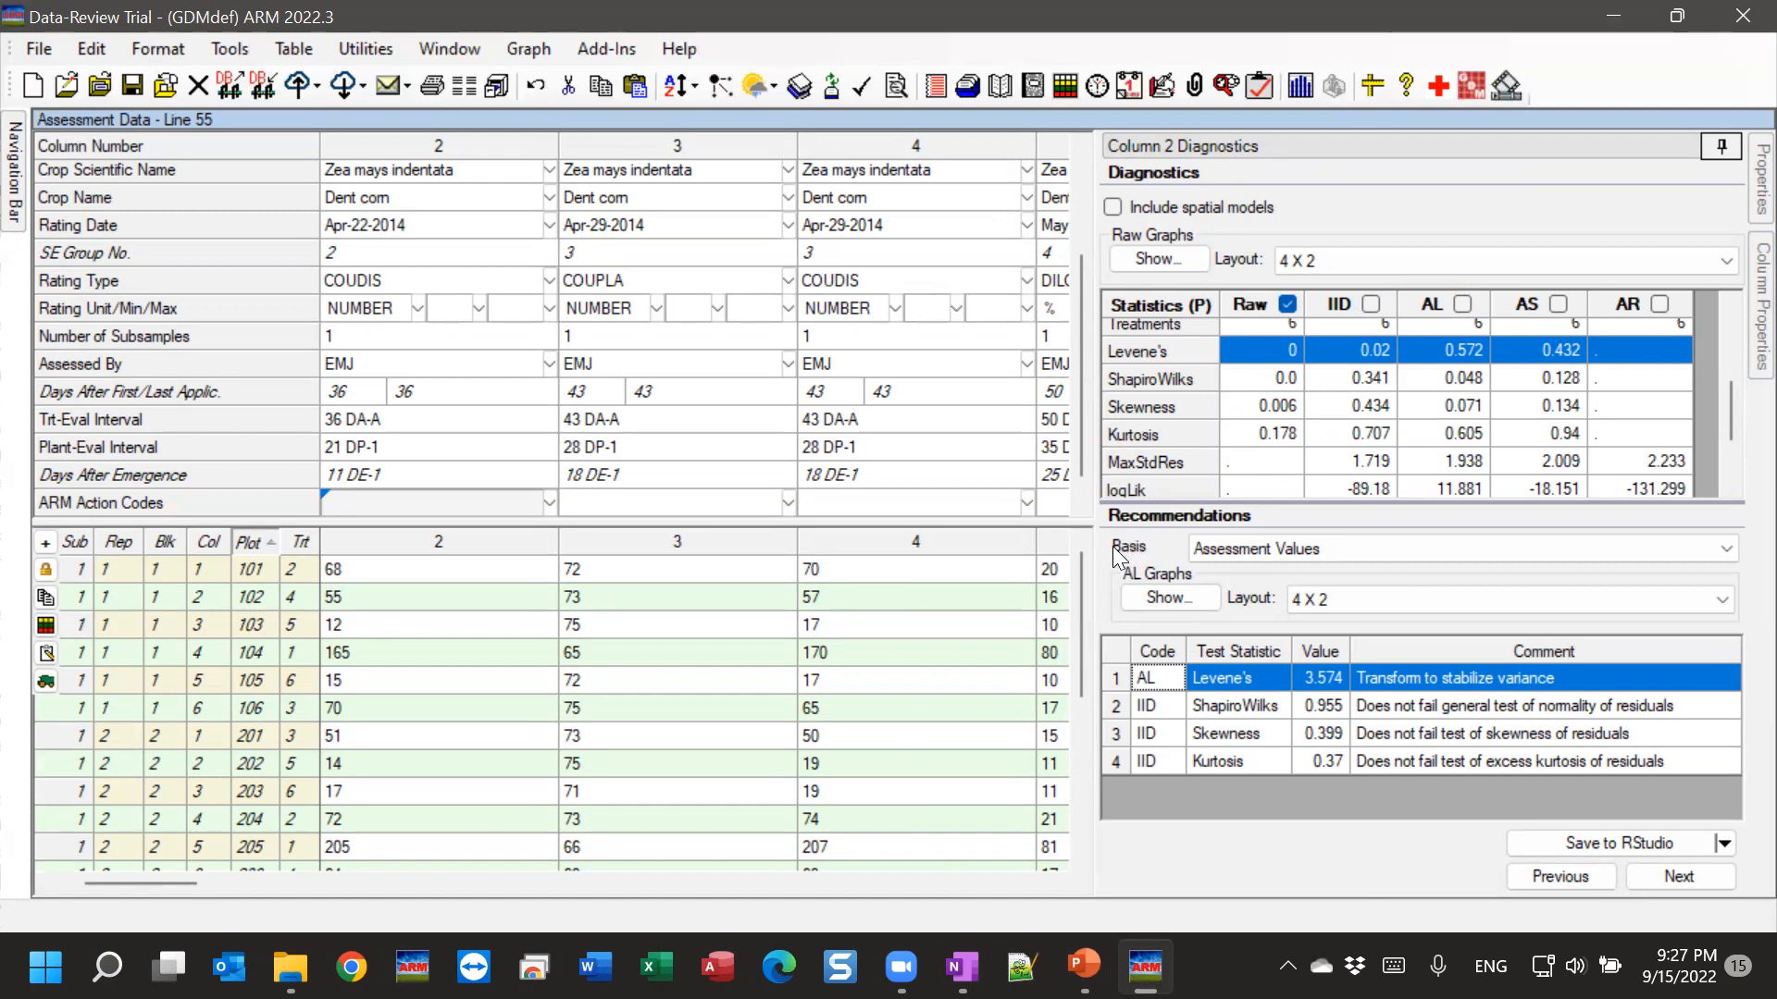
# Try Rating Type : COUDIS as the recommendation basis, check its Levene's row, and try Rating Unit/Min/Max : NUMBER.
pyautogui.click(1445, 557)
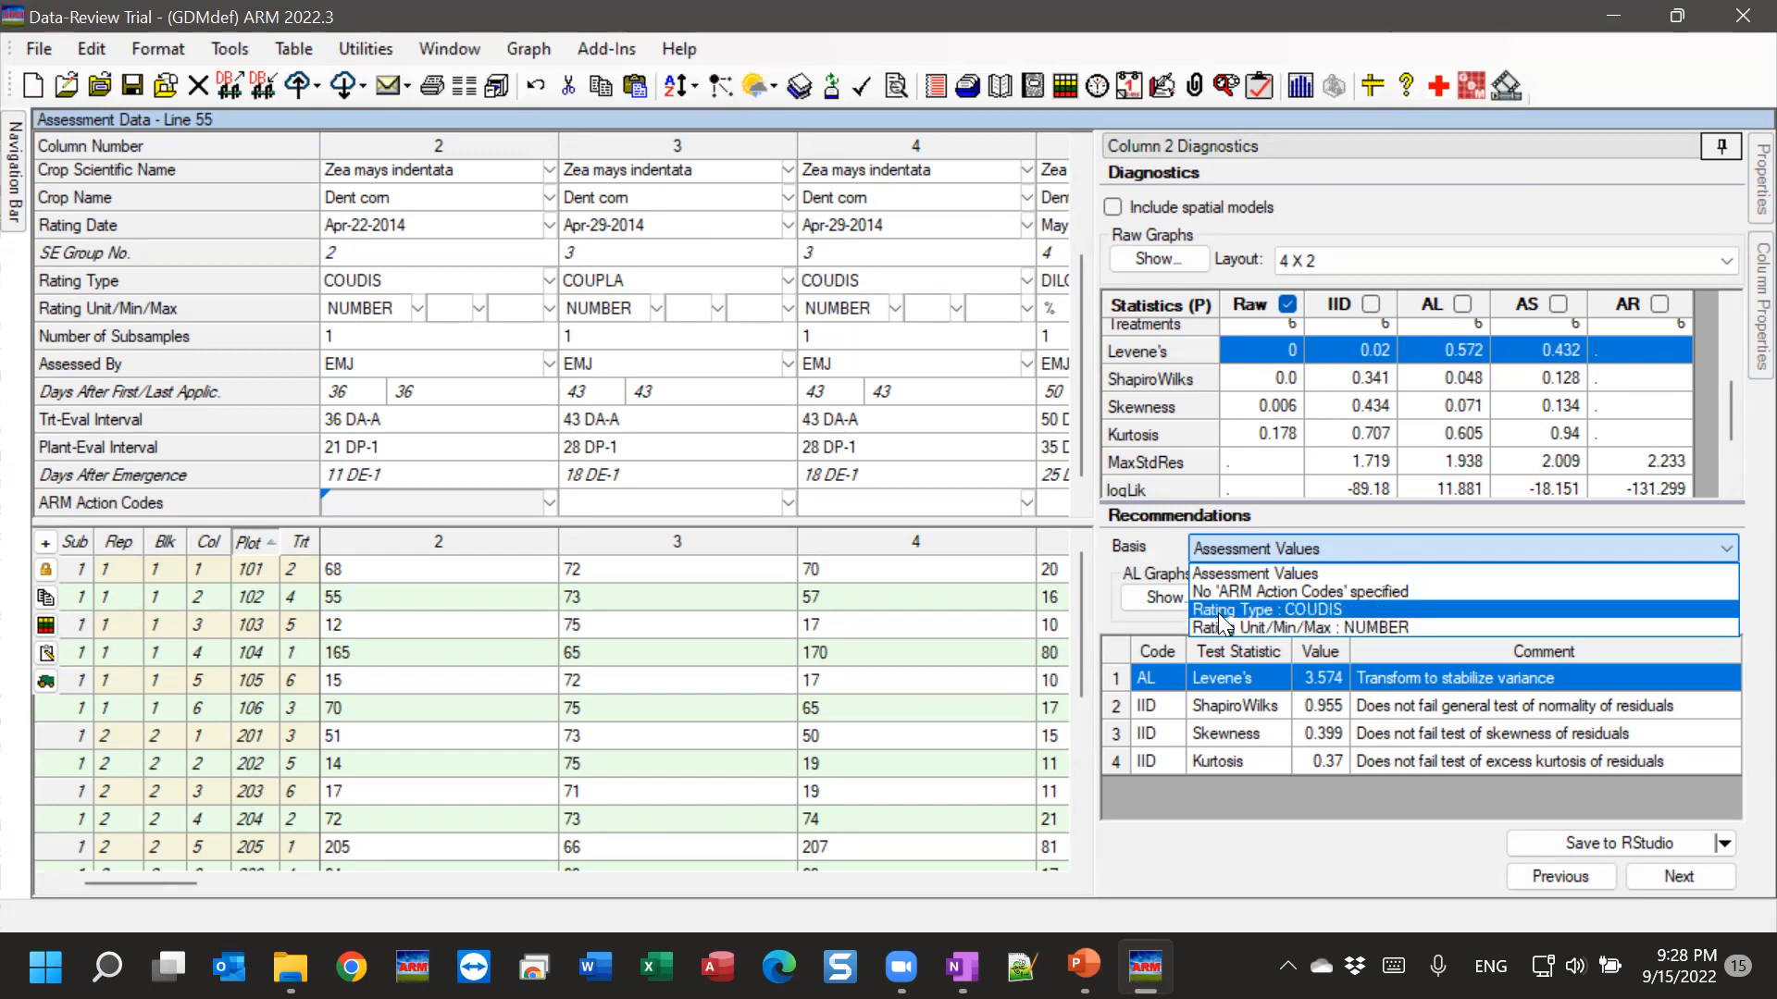
pyautogui.click(1315, 612)
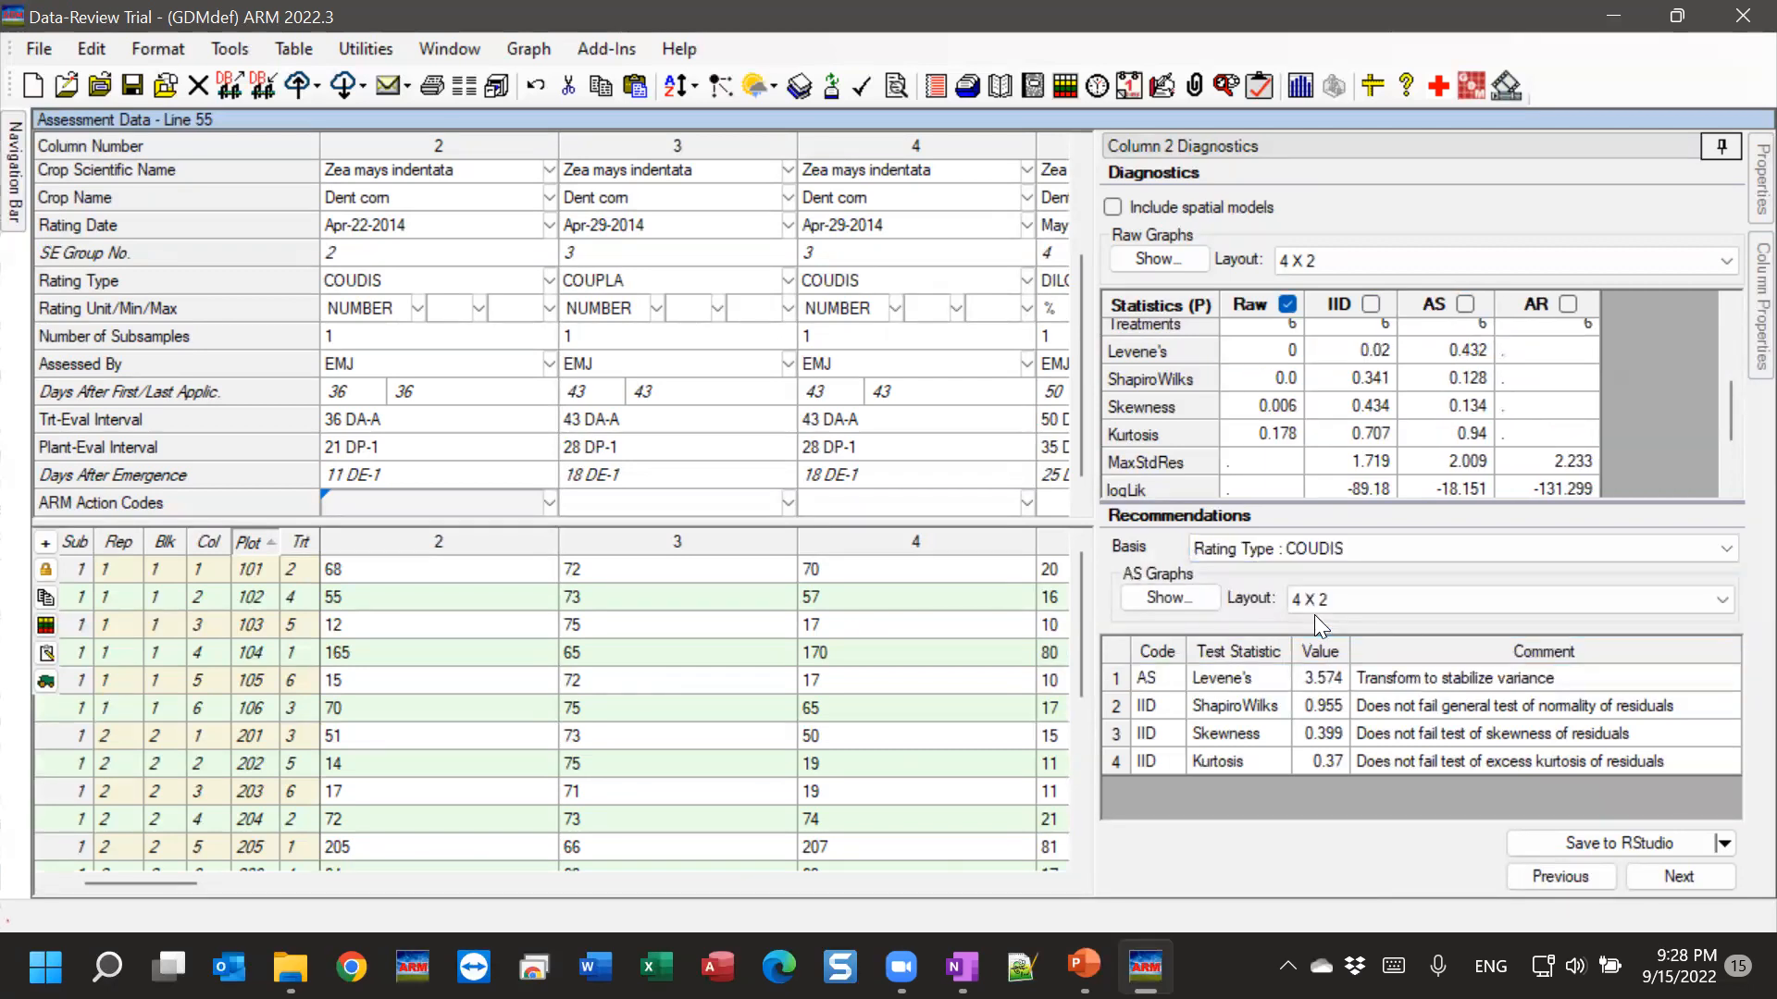
pyautogui.click(1148, 678)
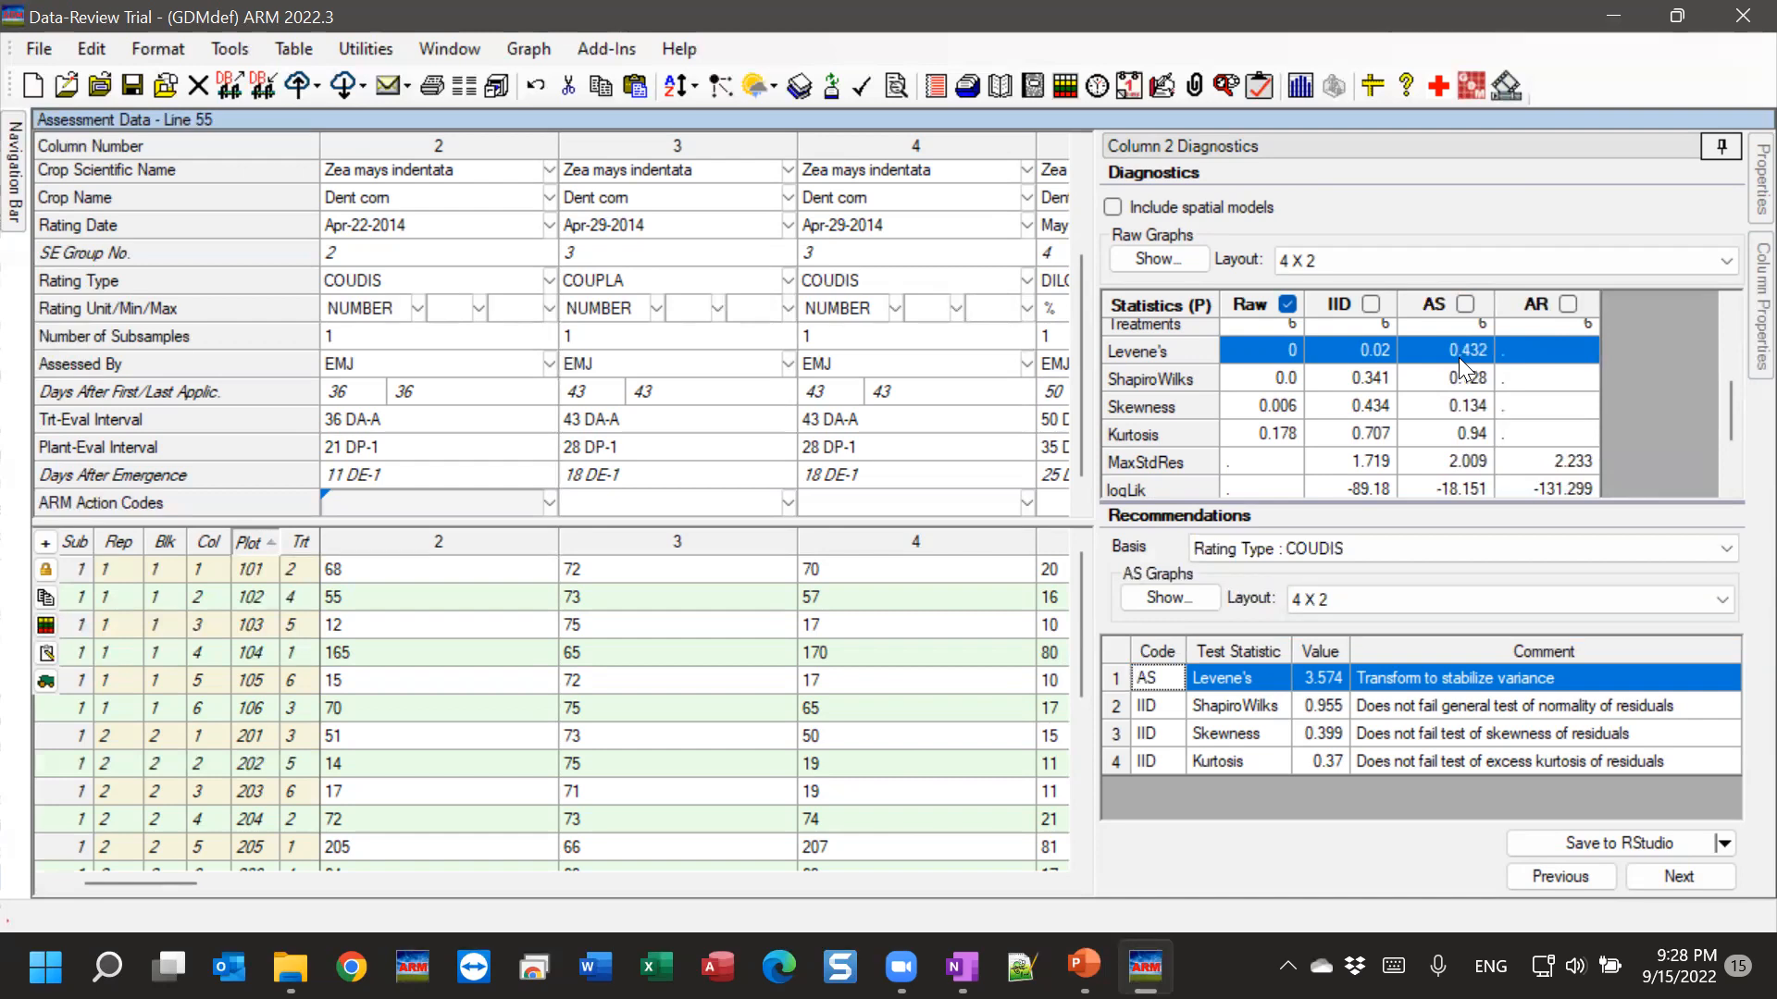
pyautogui.click(1256, 551)
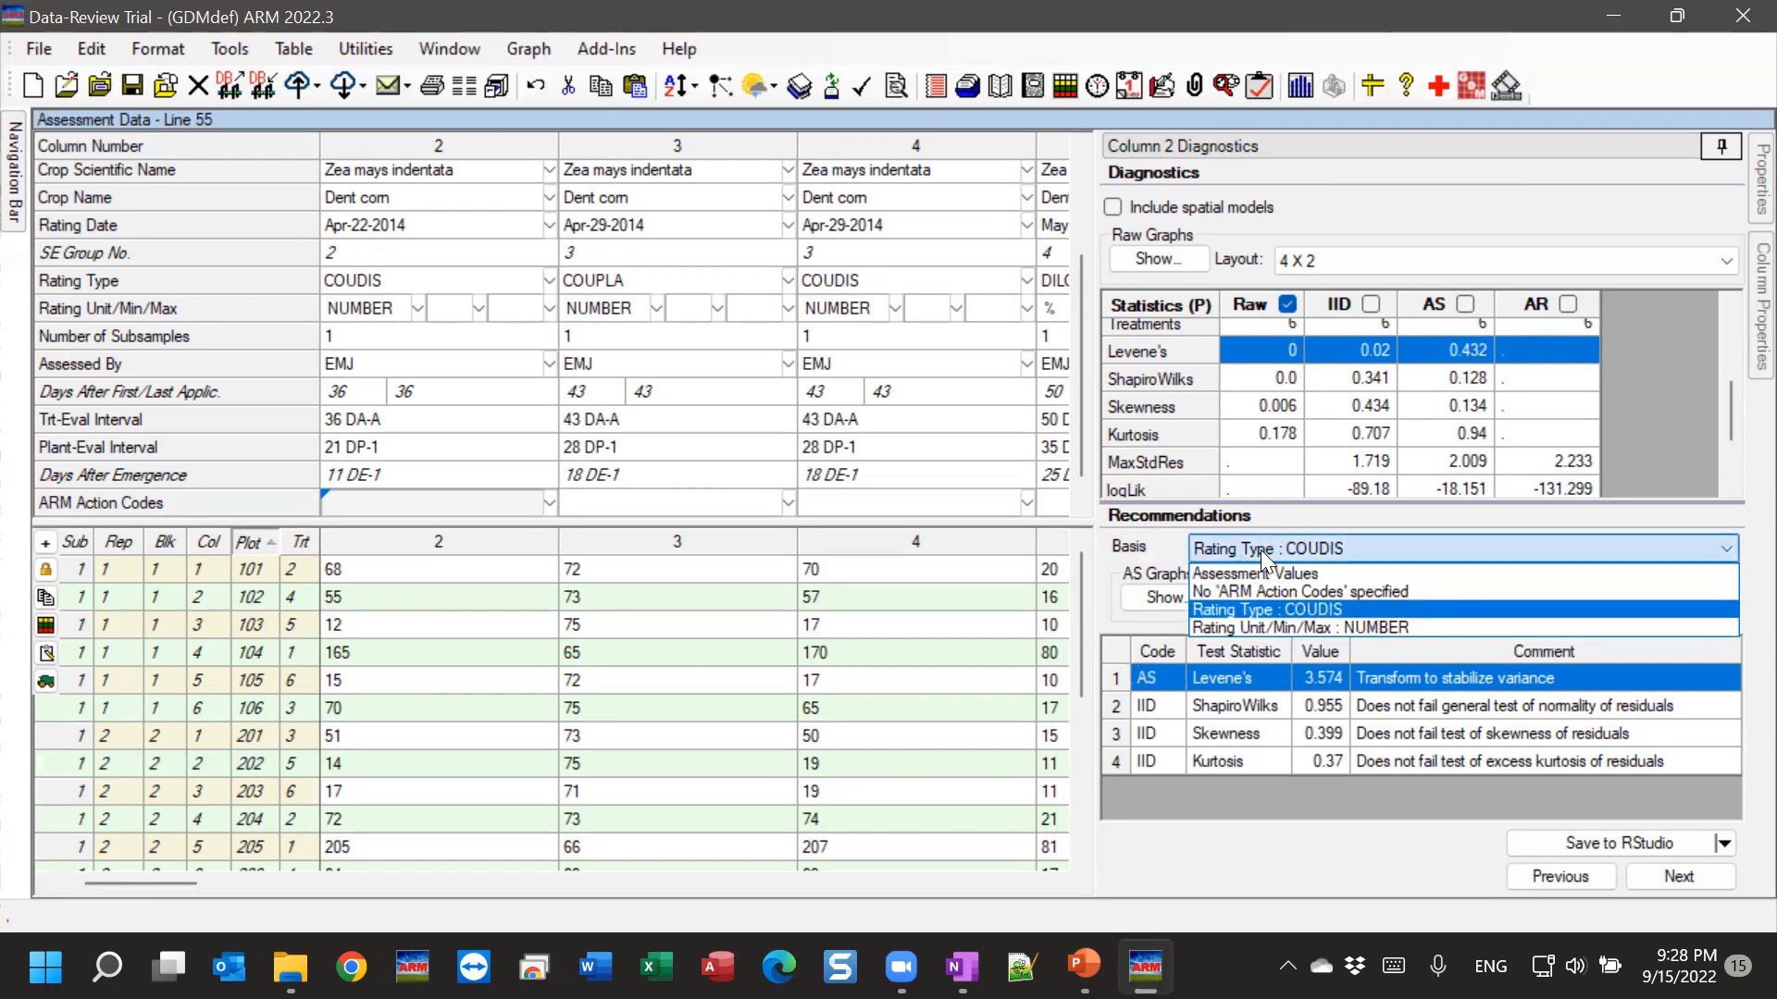
pyautogui.click(1249, 629)
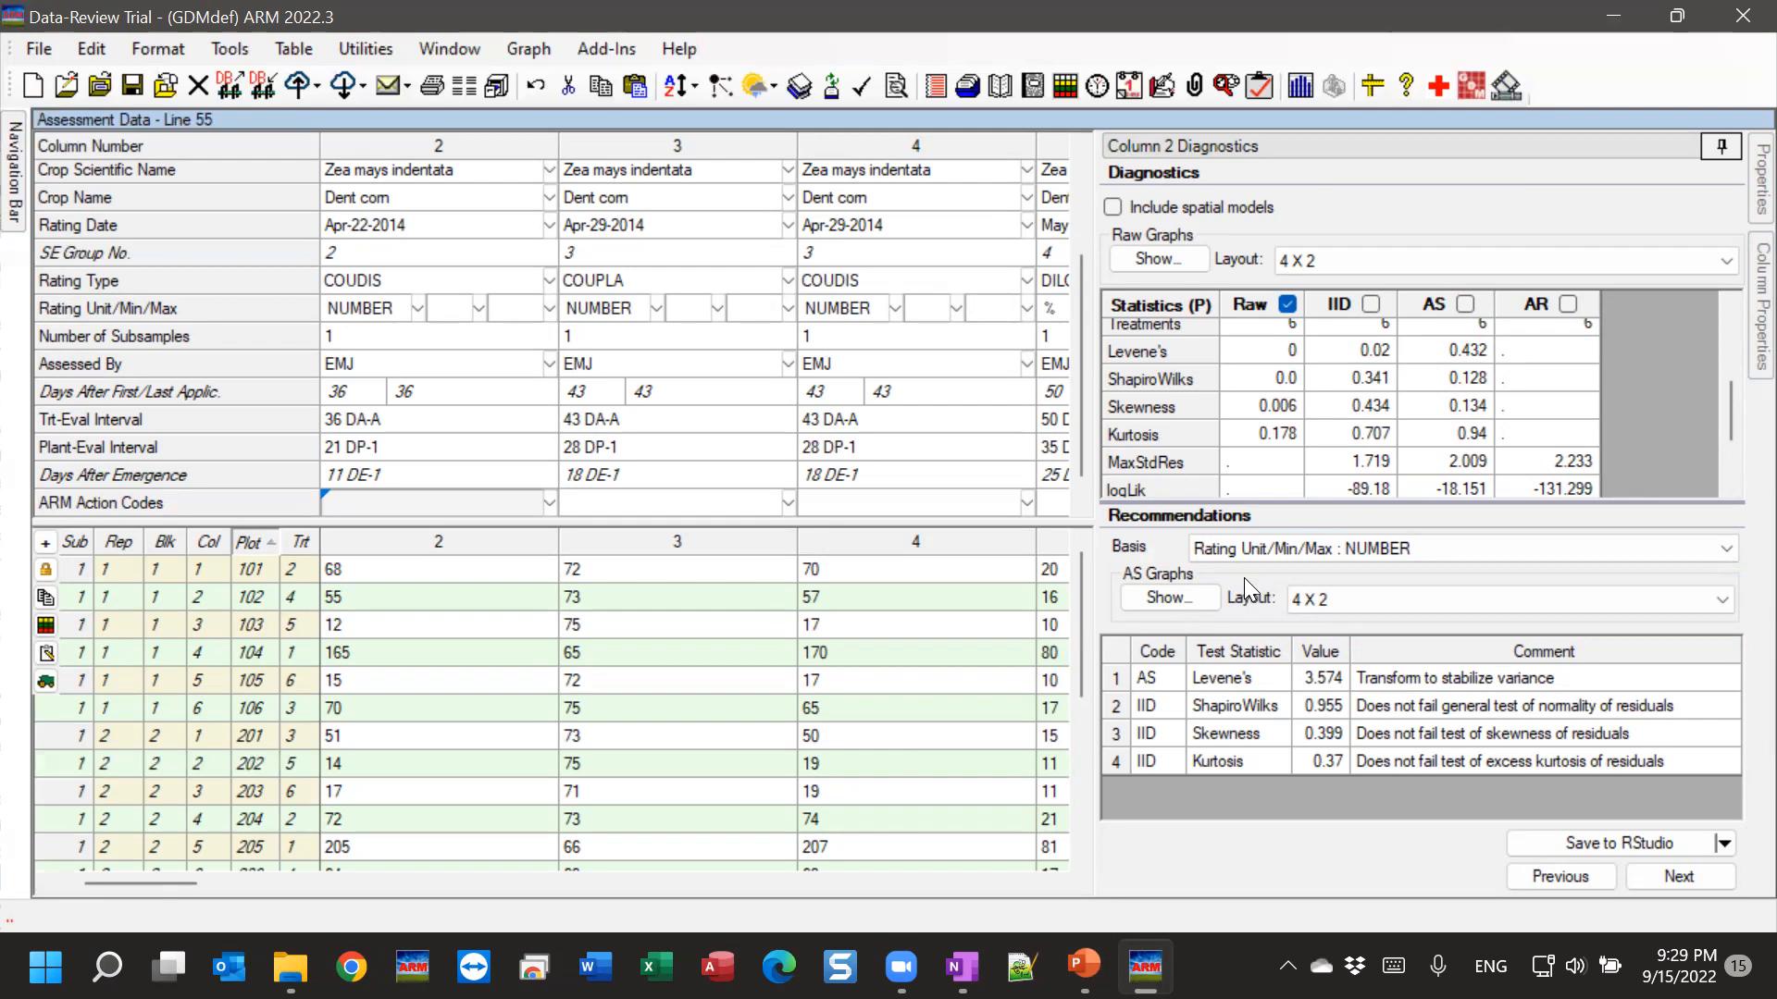
# Look up the Family values of the CONTRO and CONSUM rating types in column 2's Rating Type List, leaving the rating type as is.
pyautogui.click(344, 284)
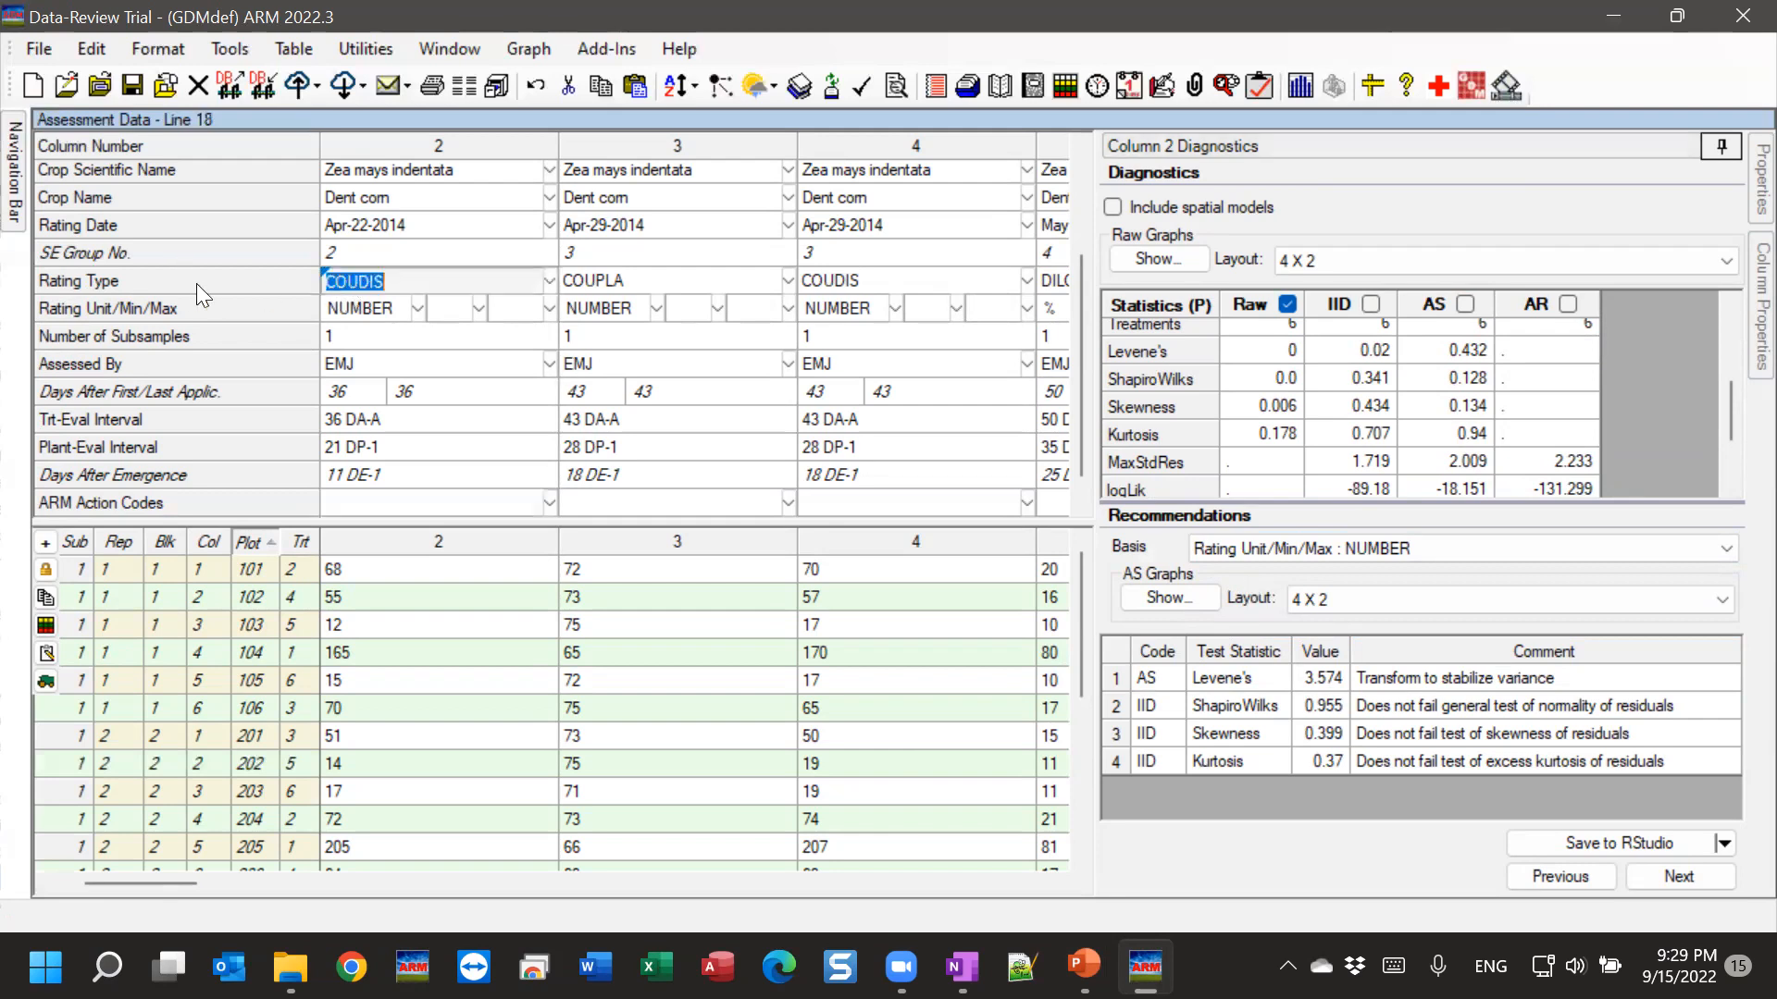
pyautogui.click(548, 281)
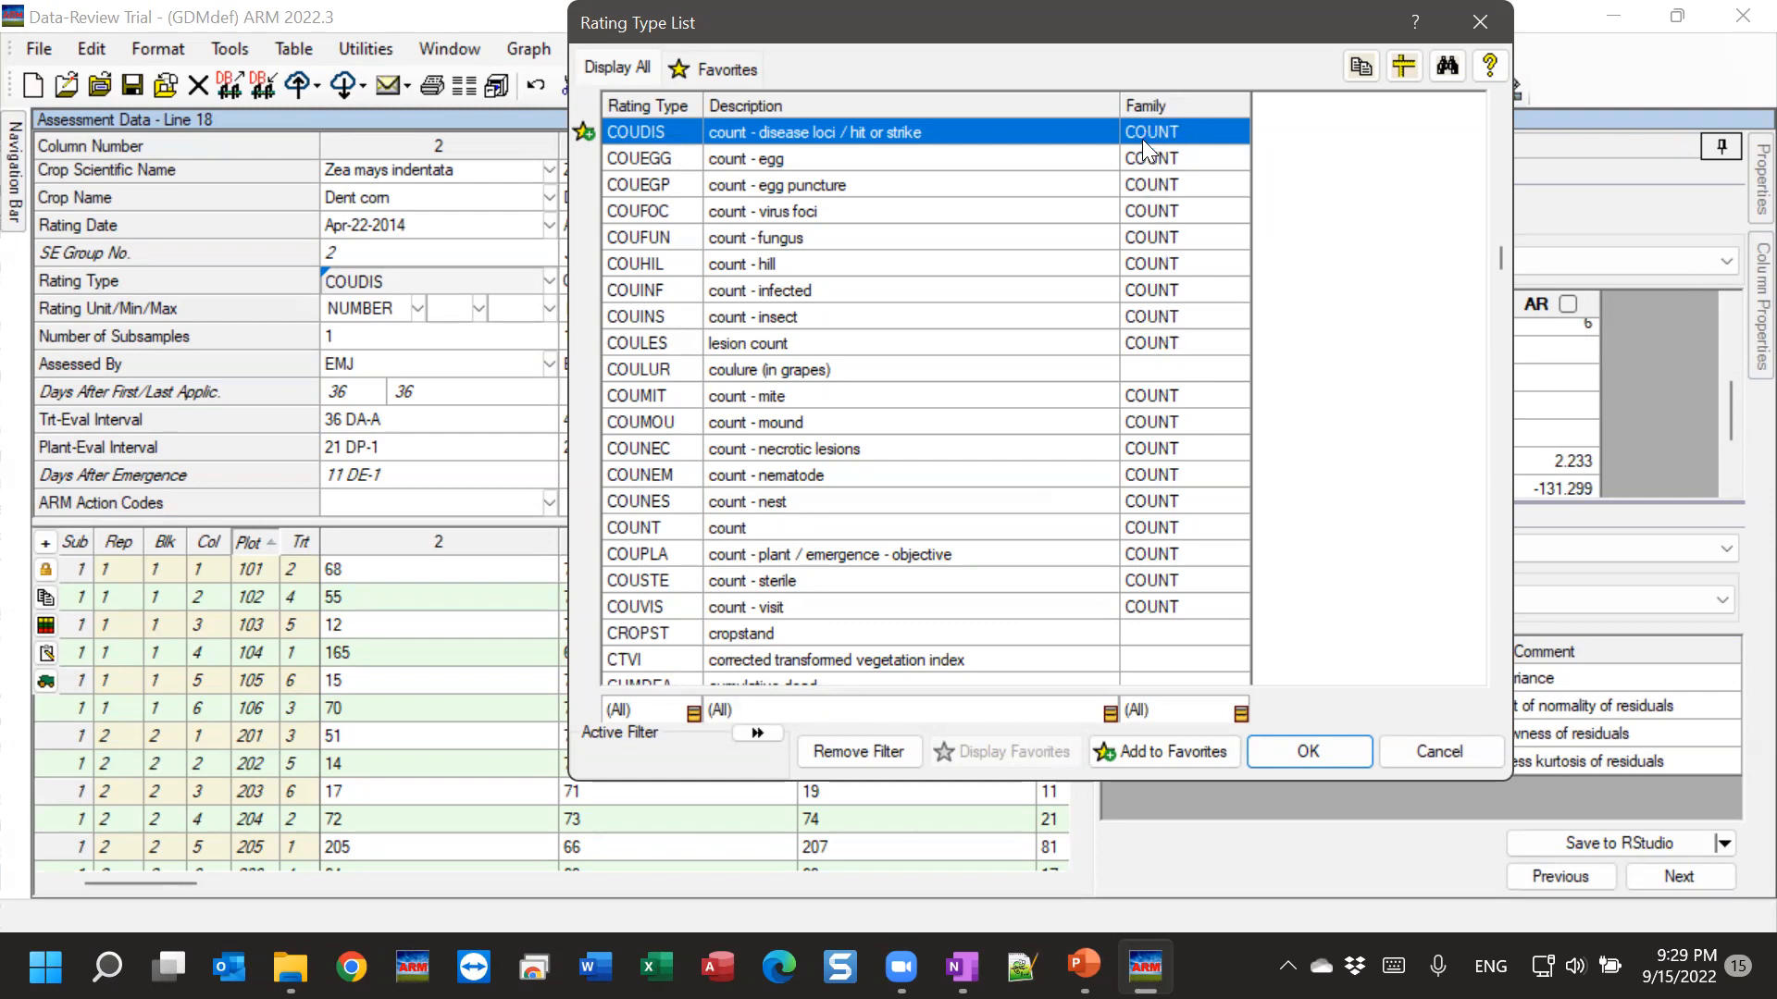
pyautogui.scroll(7, 1140, 326)
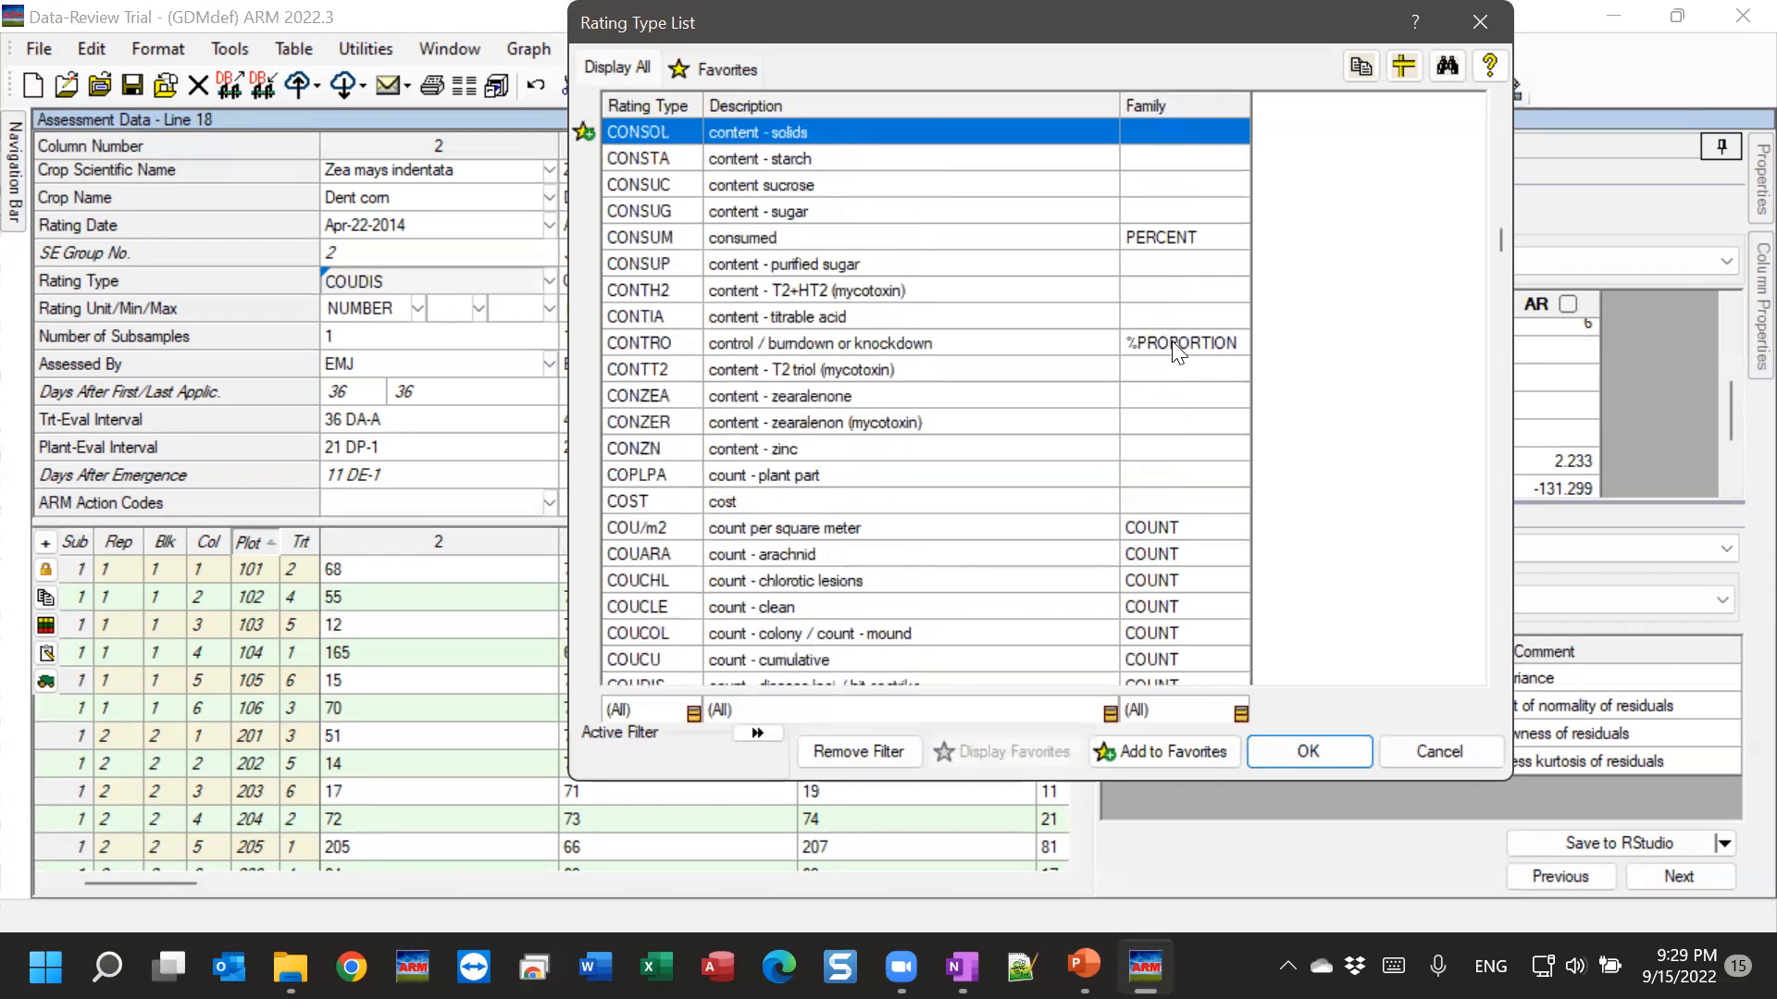
pyautogui.click(1172, 344)
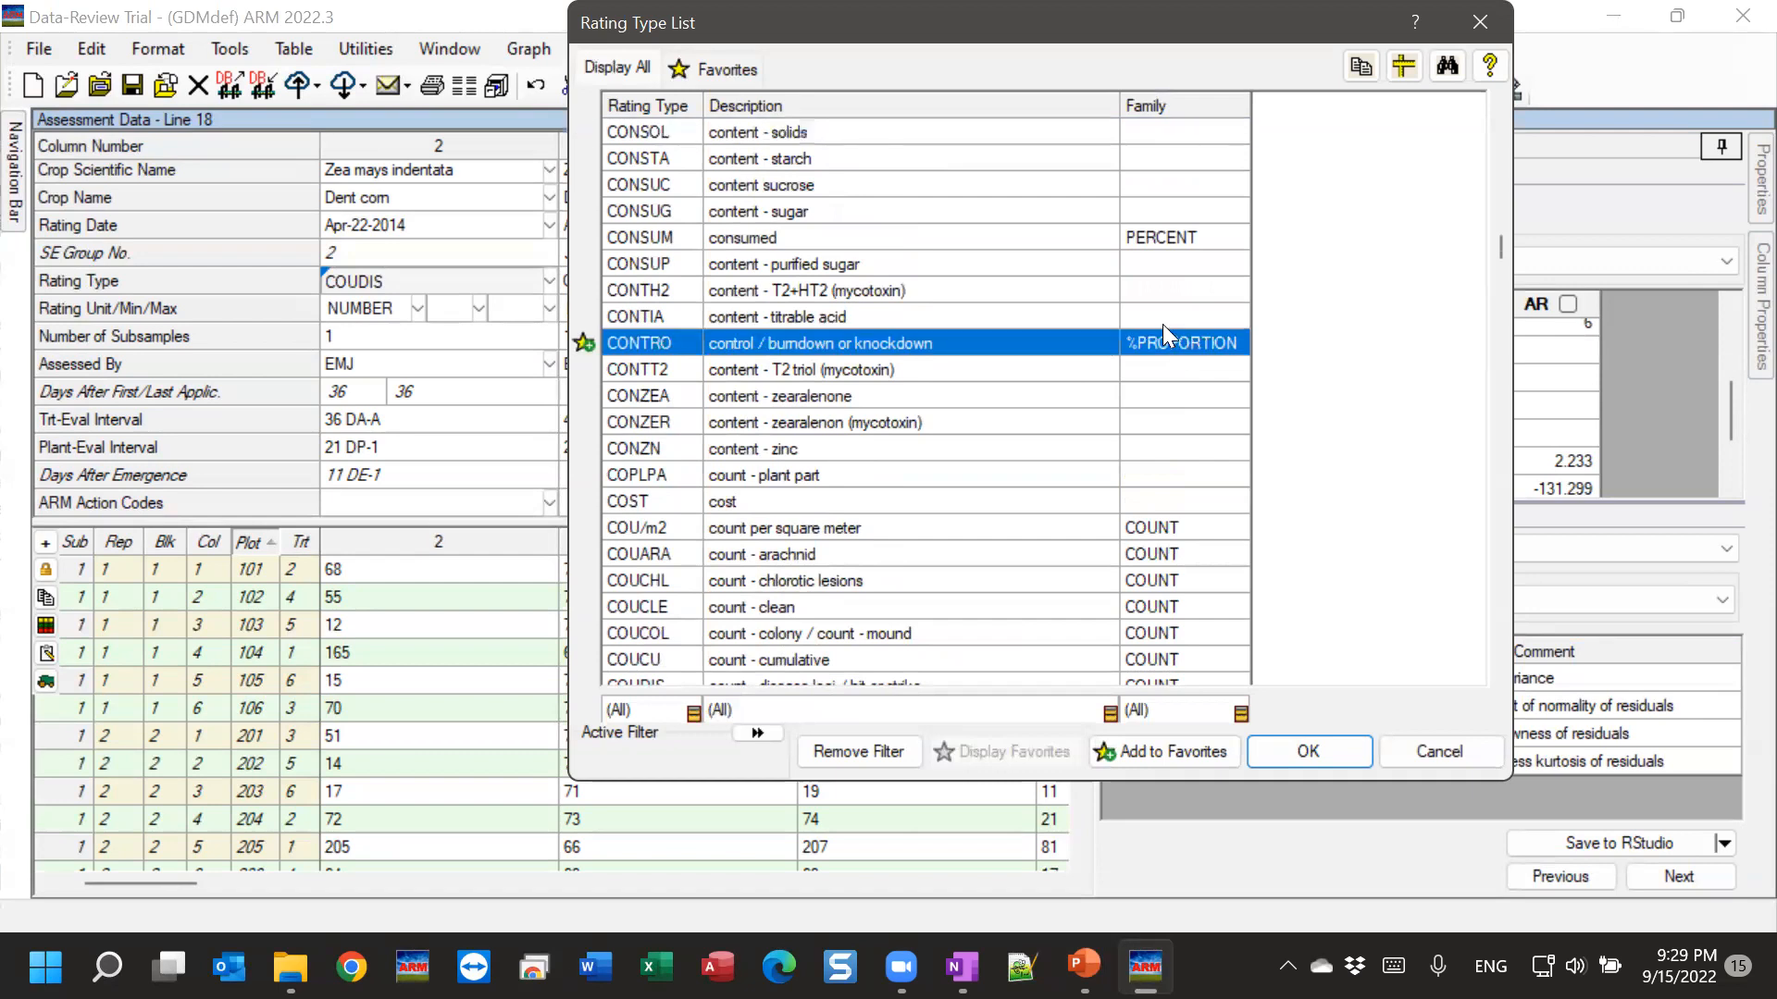
pyautogui.click(1166, 236)
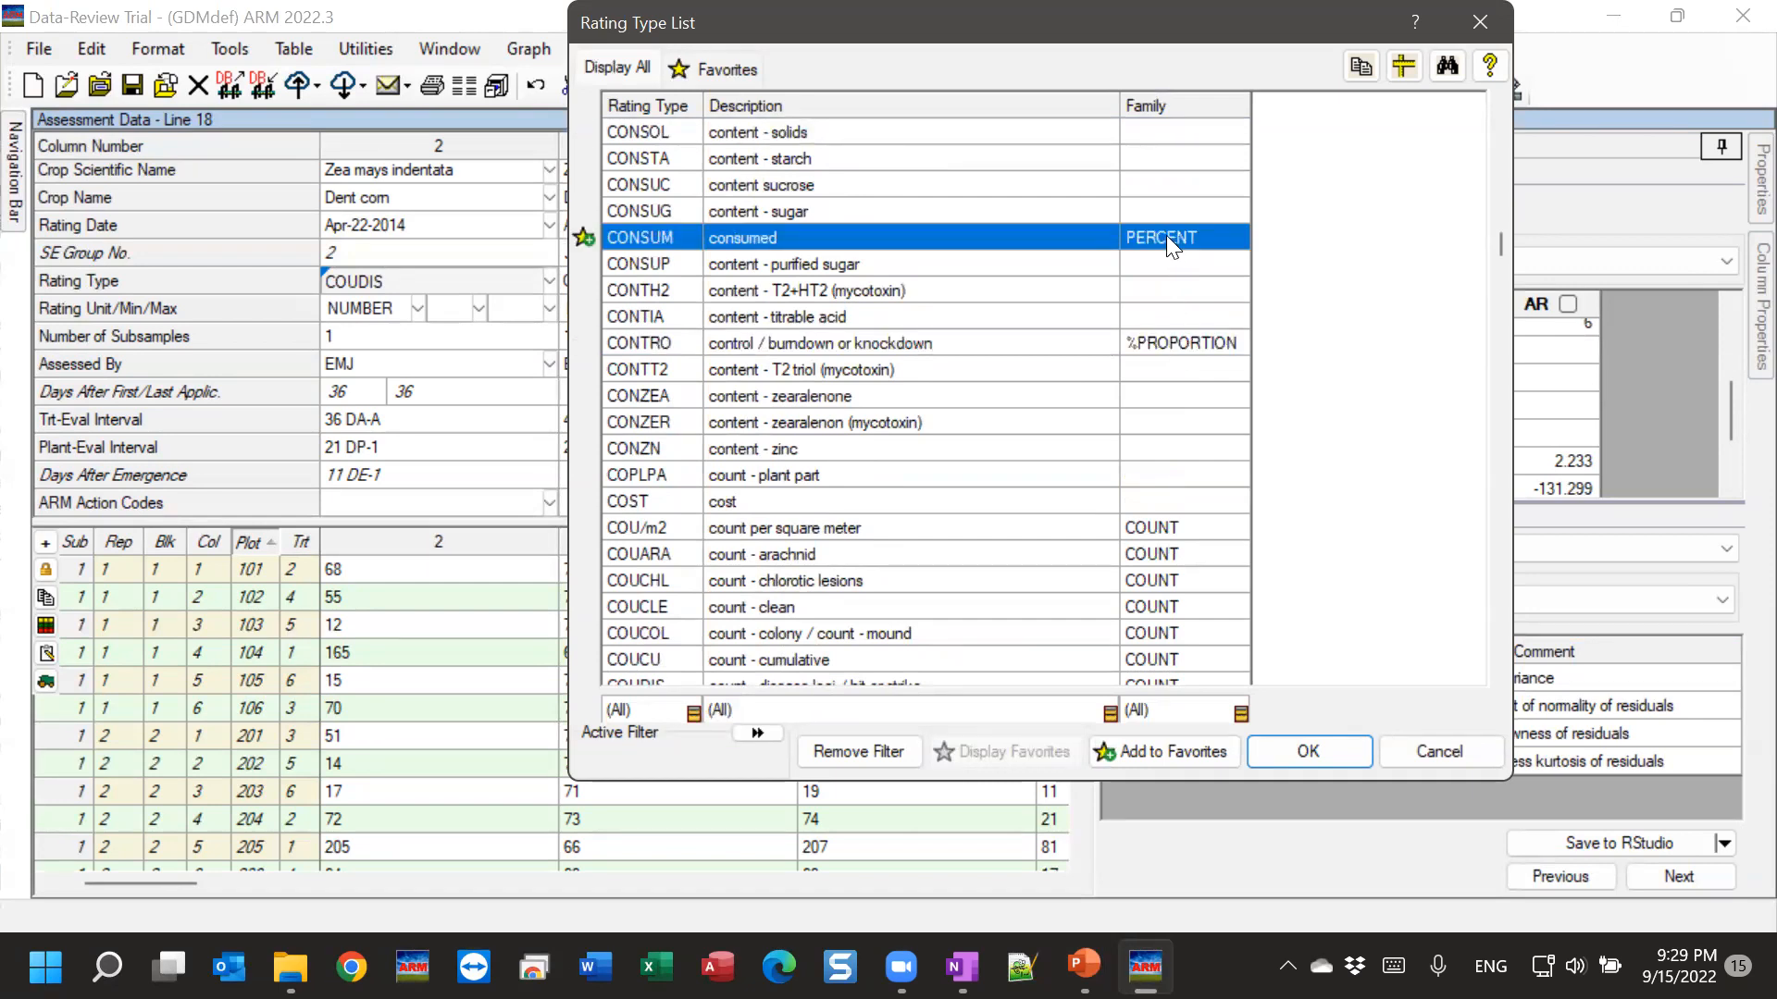
pyautogui.click(1427, 754)
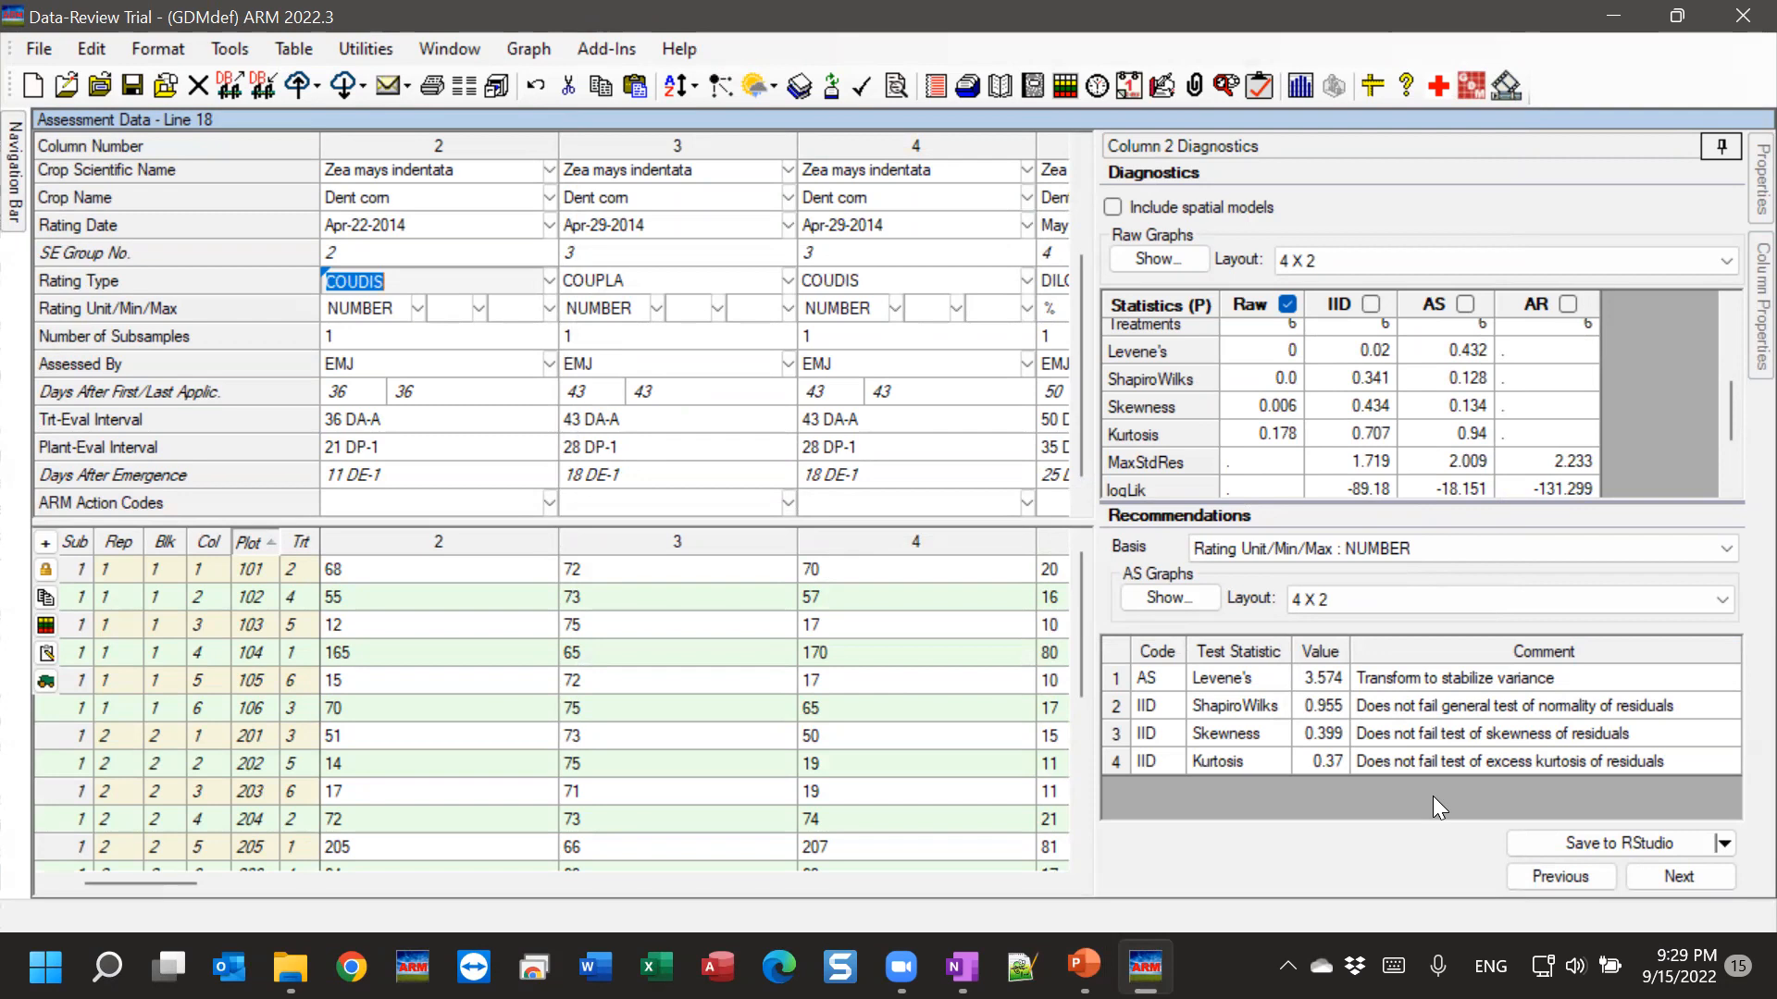
# Set the recommendation basis to Rating Type : COUDIS, check the Levene's row, and apply the AS transformation to column 2.
pyautogui.click(1240, 553)
pyautogui.click(1288, 546)
pyautogui.click(1260, 609)
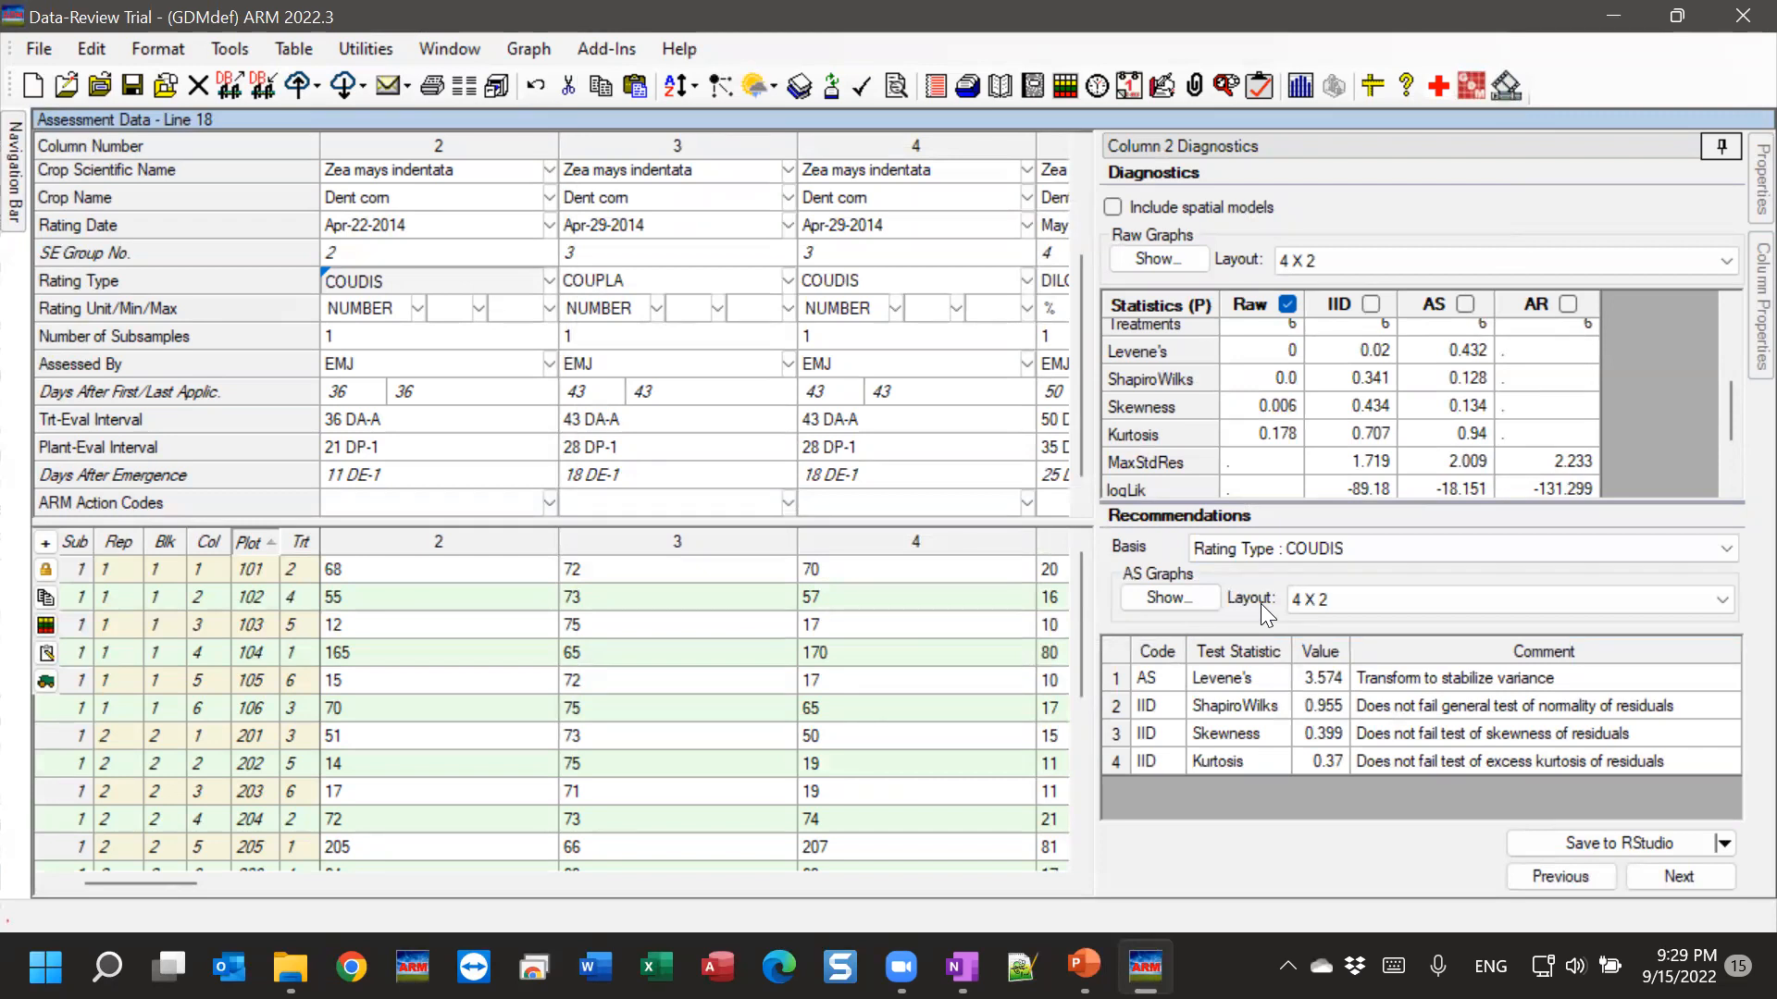
pyautogui.click(1160, 680)
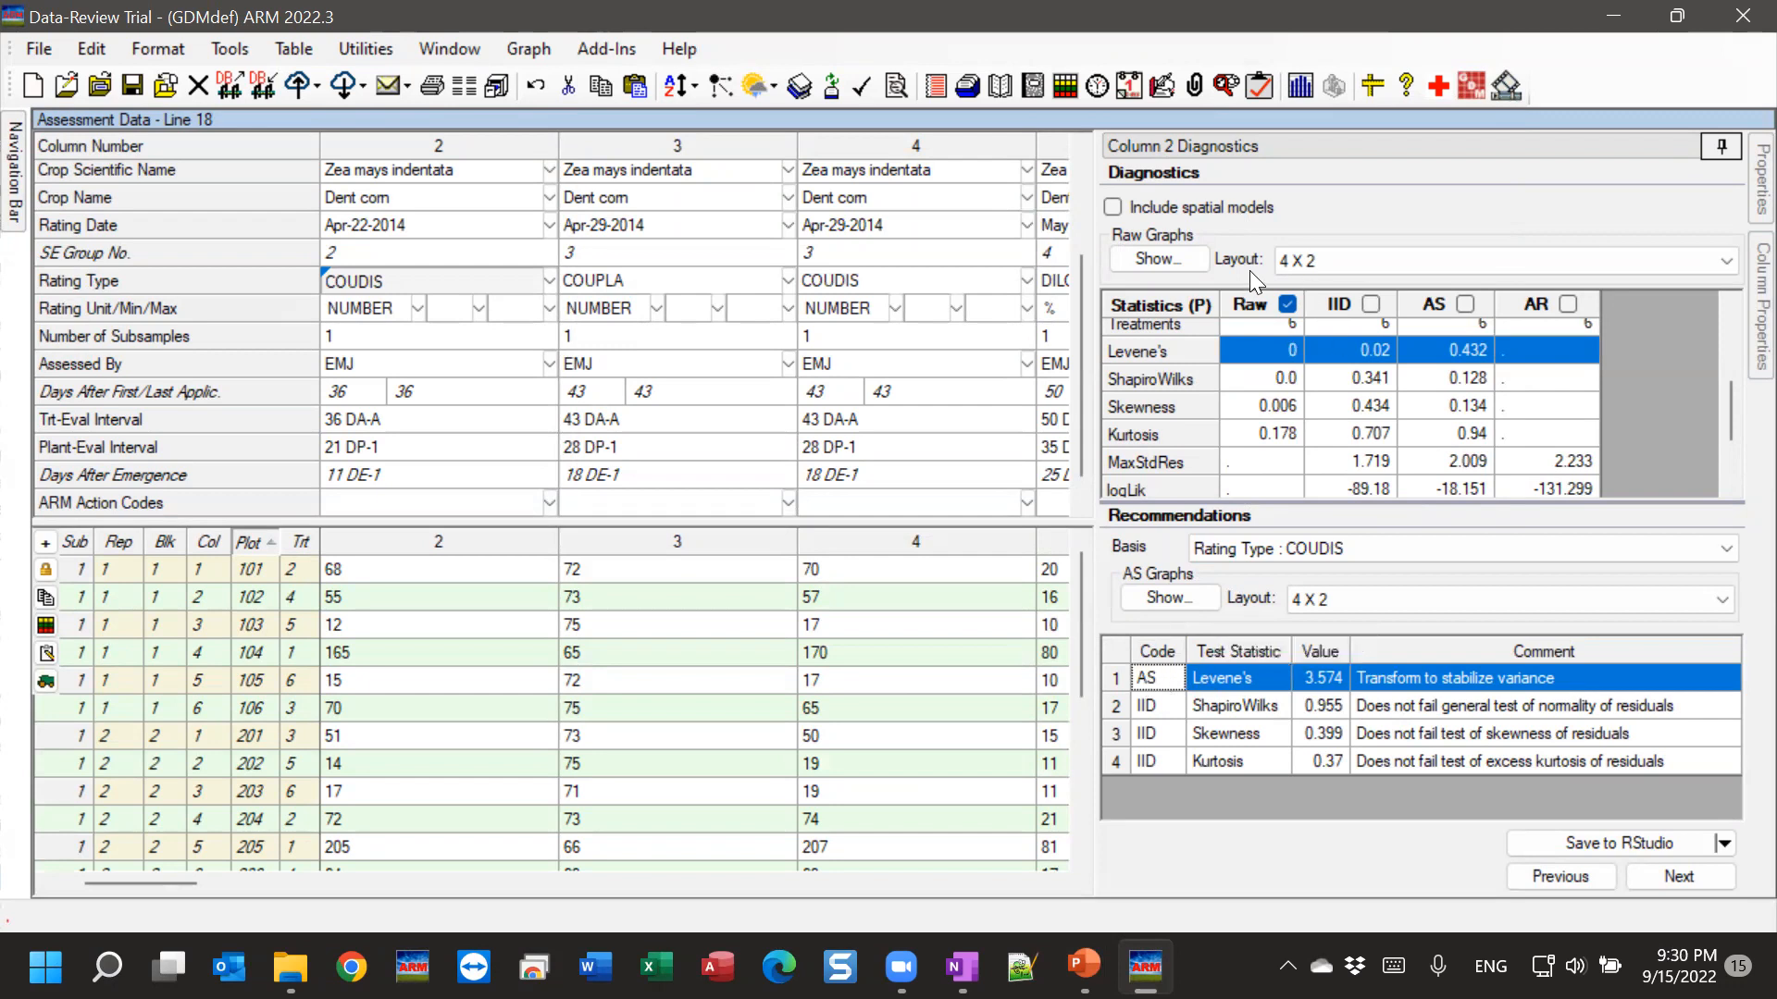
pyautogui.click(1464, 304)
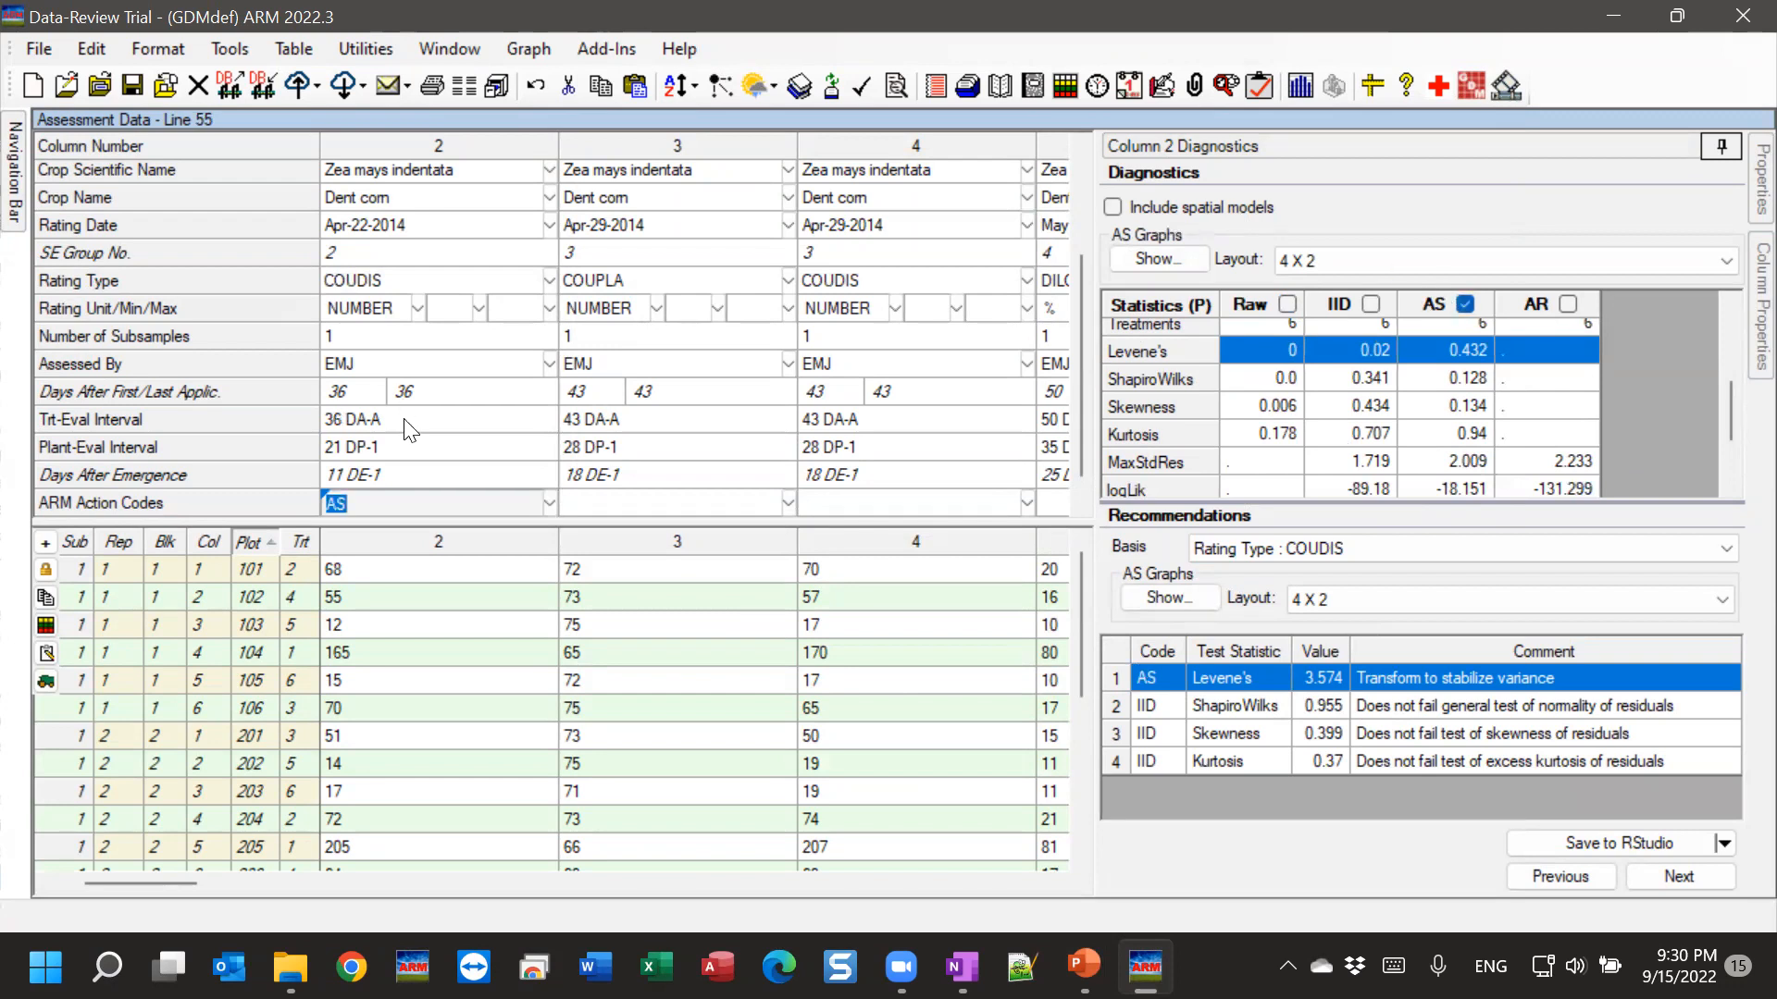
# Look up the AS code's description and family in column 2's ARM Action Codes List, leaving the code as is.
pyautogui.click(368, 502)
pyautogui.click(550, 503)
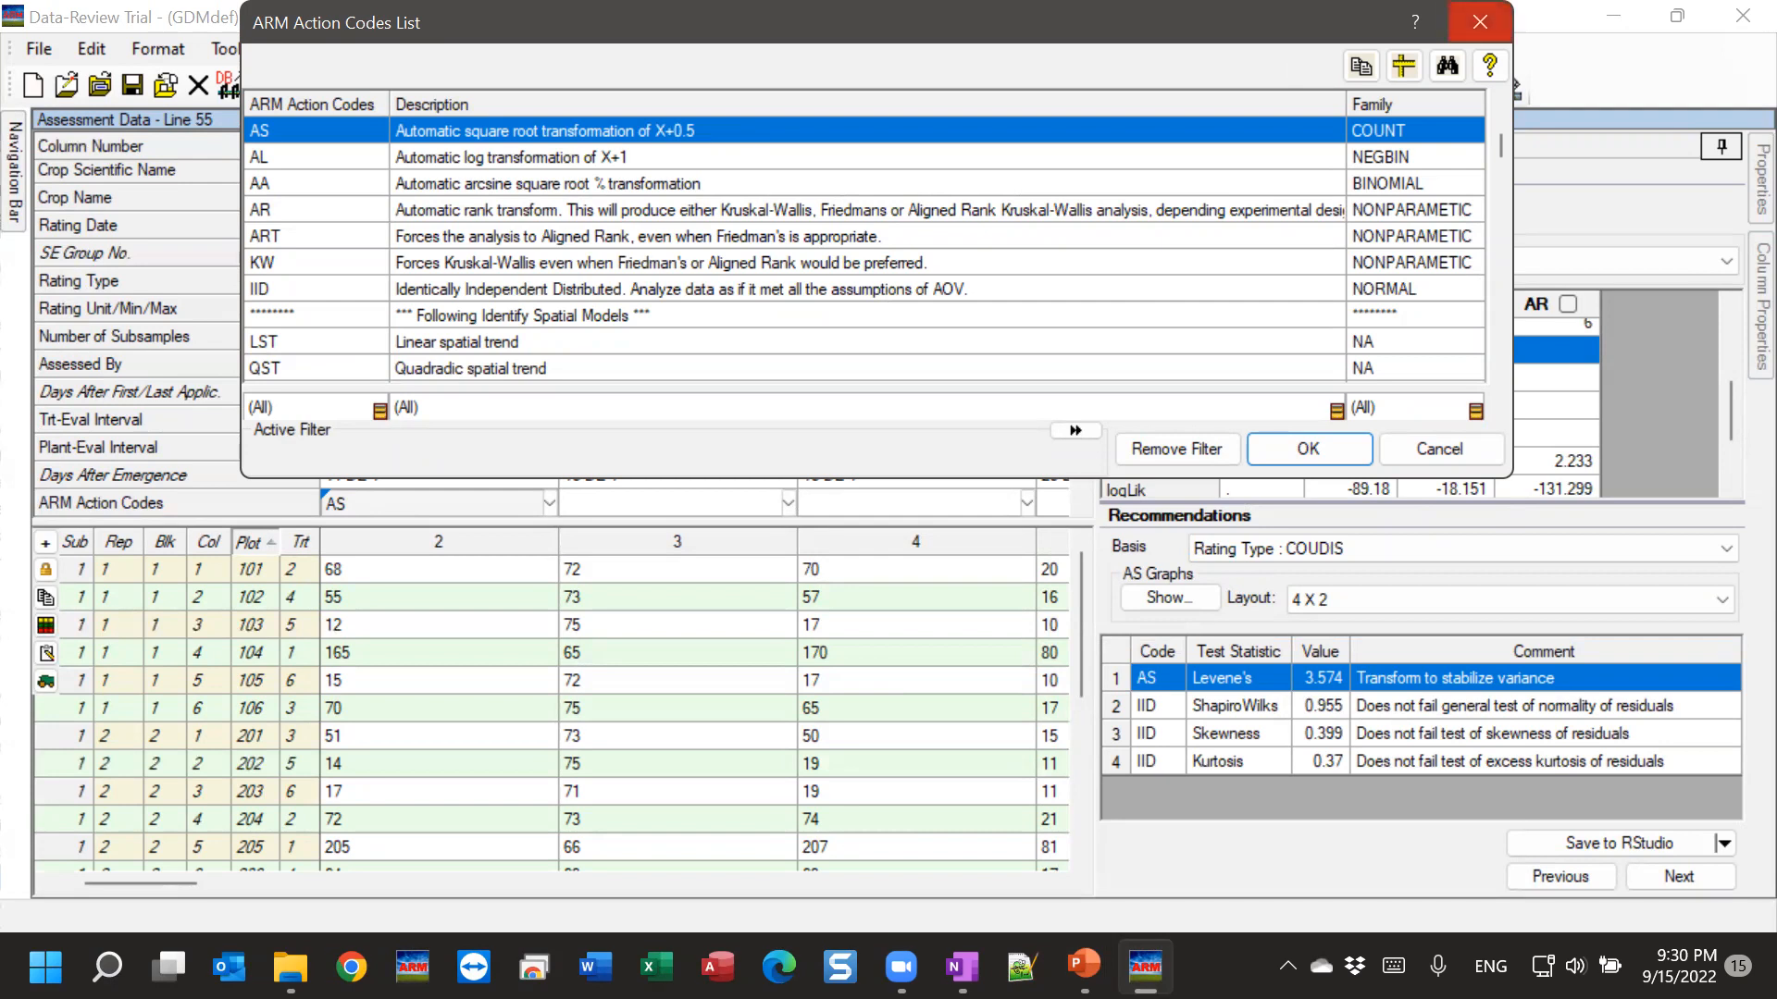
pyautogui.click(1479, 21)
# Highlight column 2's plot assessment values to review them, and return to the column's ARM Action Codes entry.
pyautogui.moveTo(386, 574); pyautogui.dragTo(373, 852)
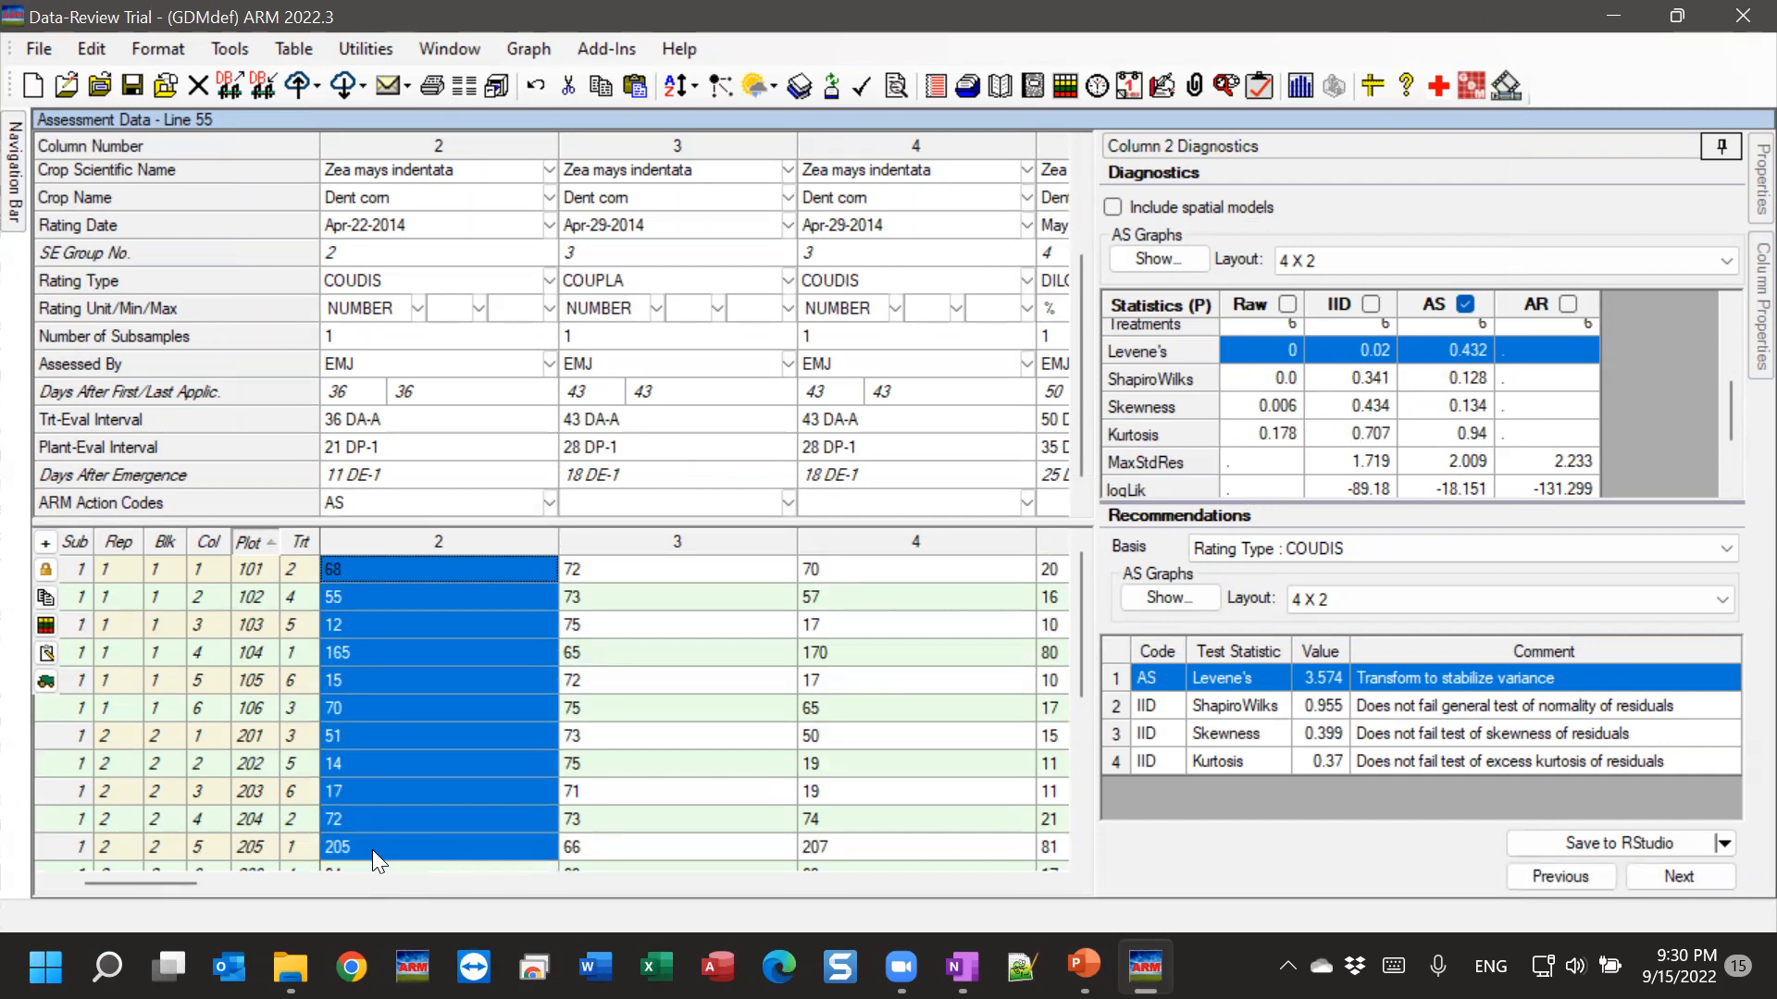
pyautogui.click(420, 738)
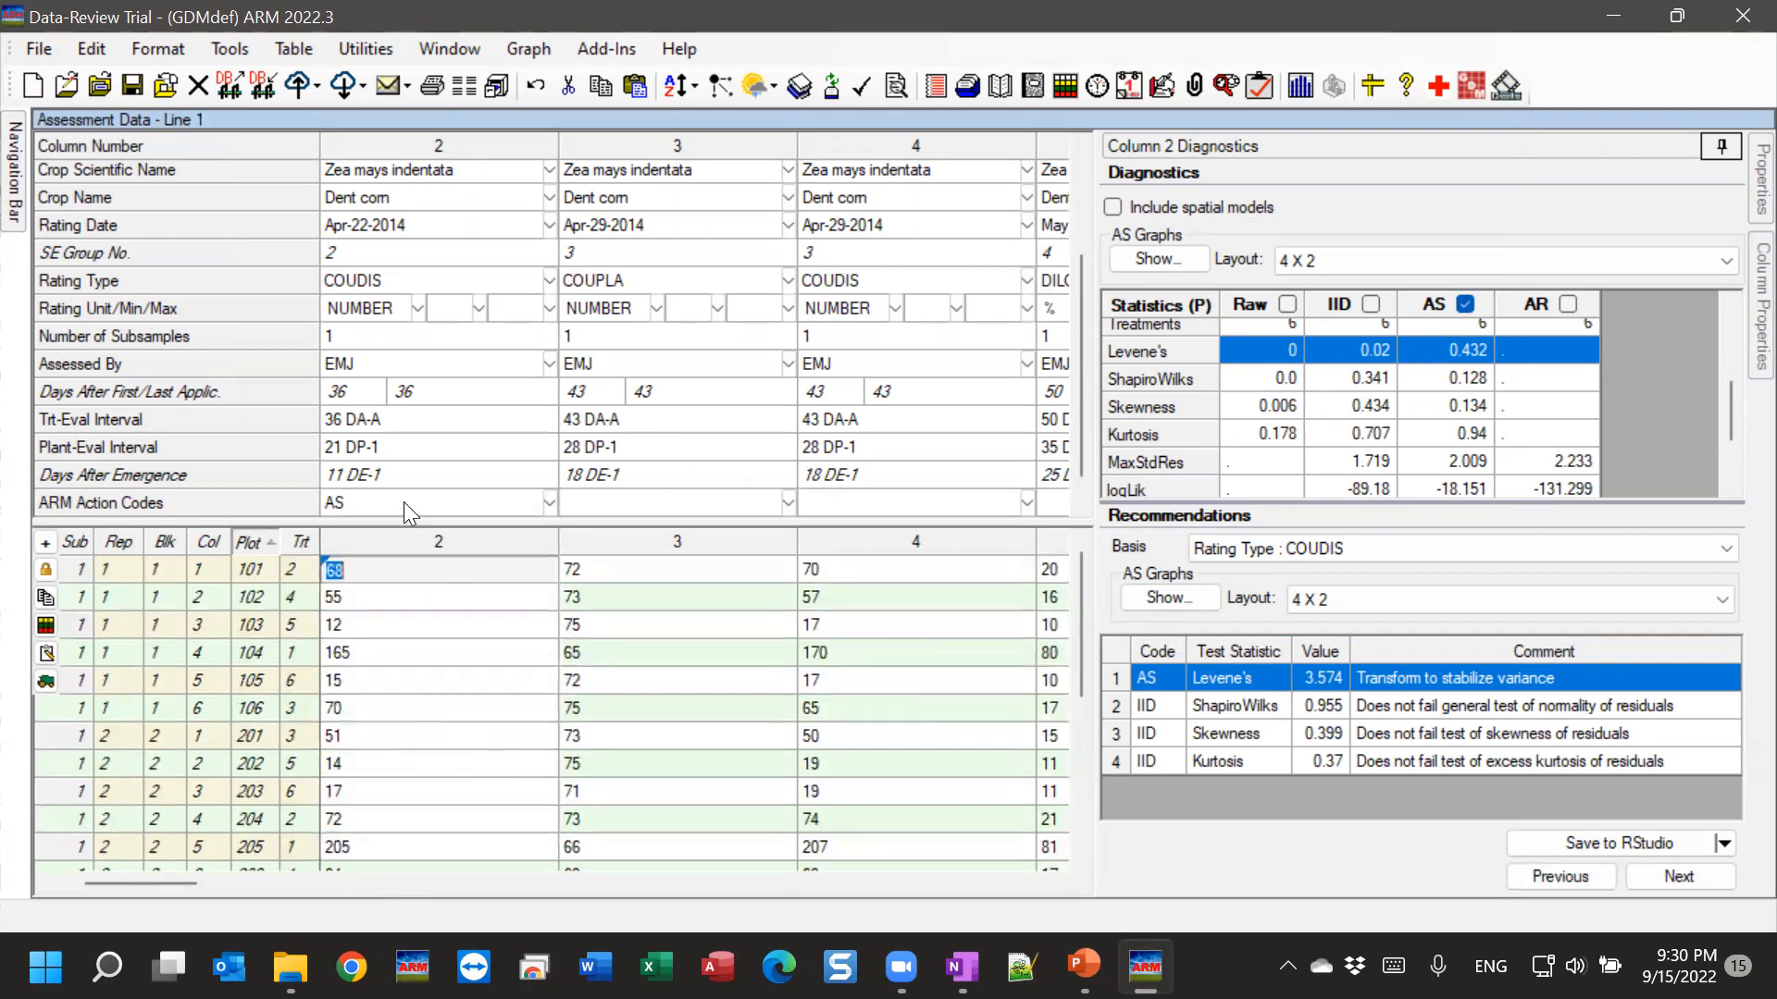
pyautogui.click(382, 502)
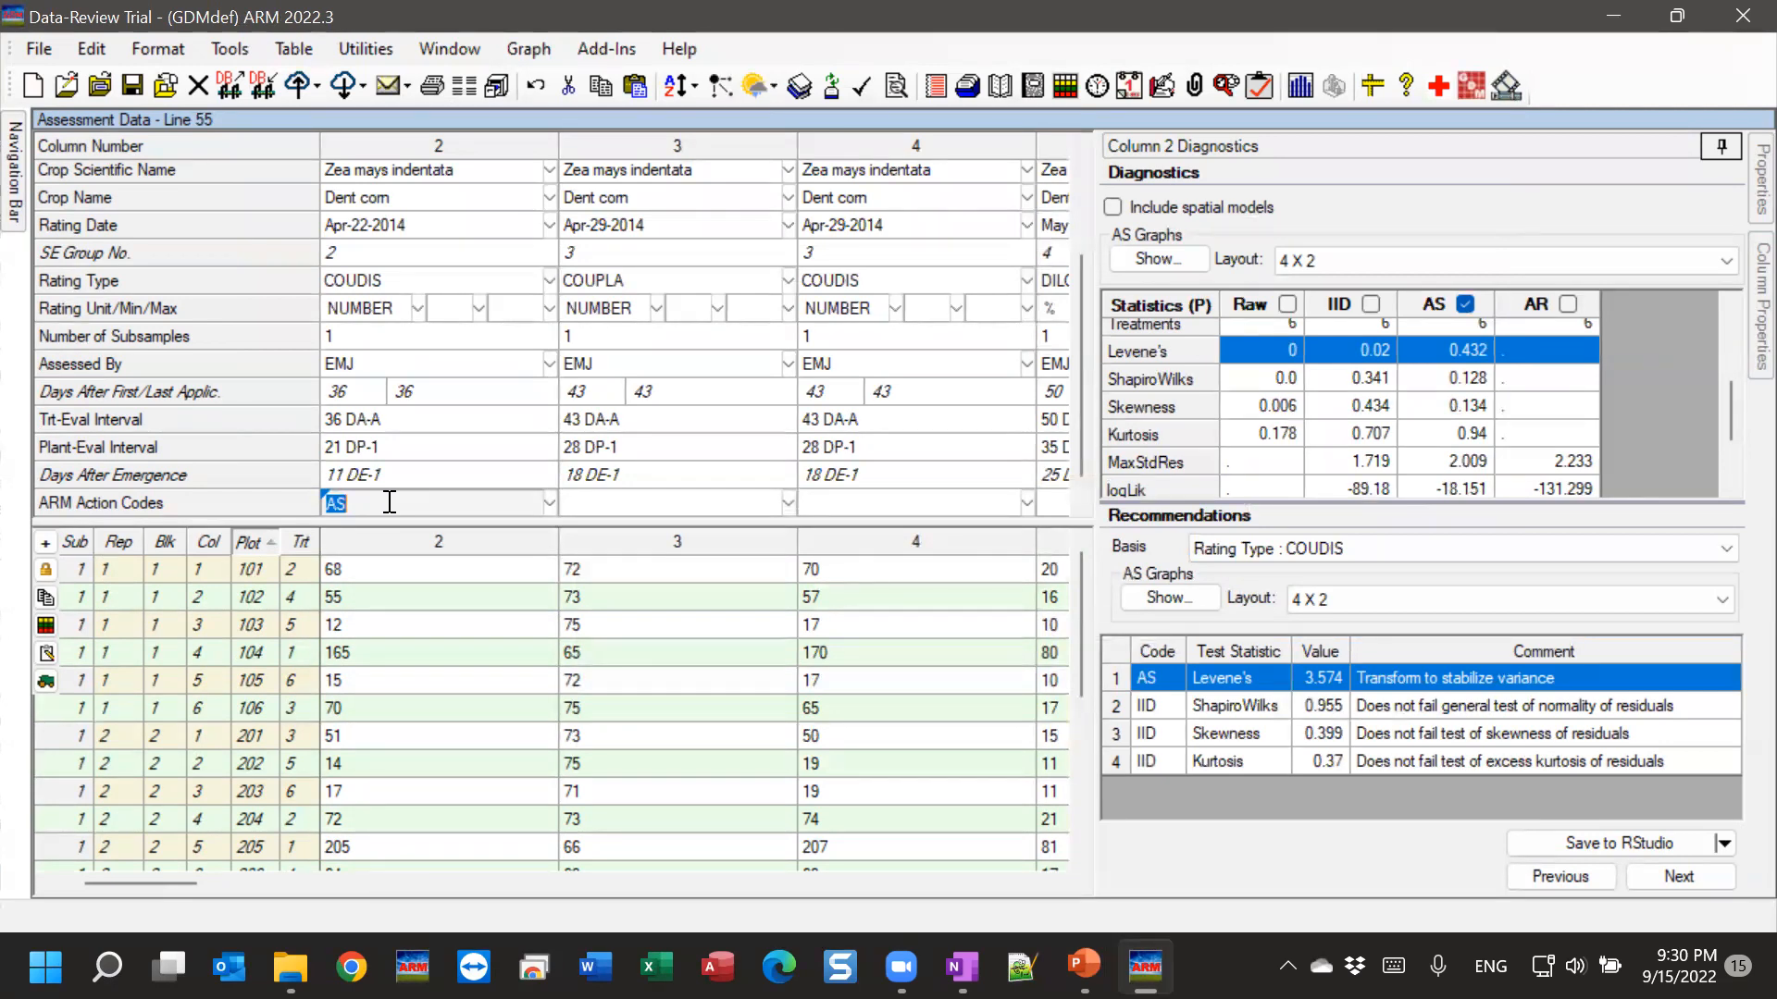
pyautogui.click(1315, 809)
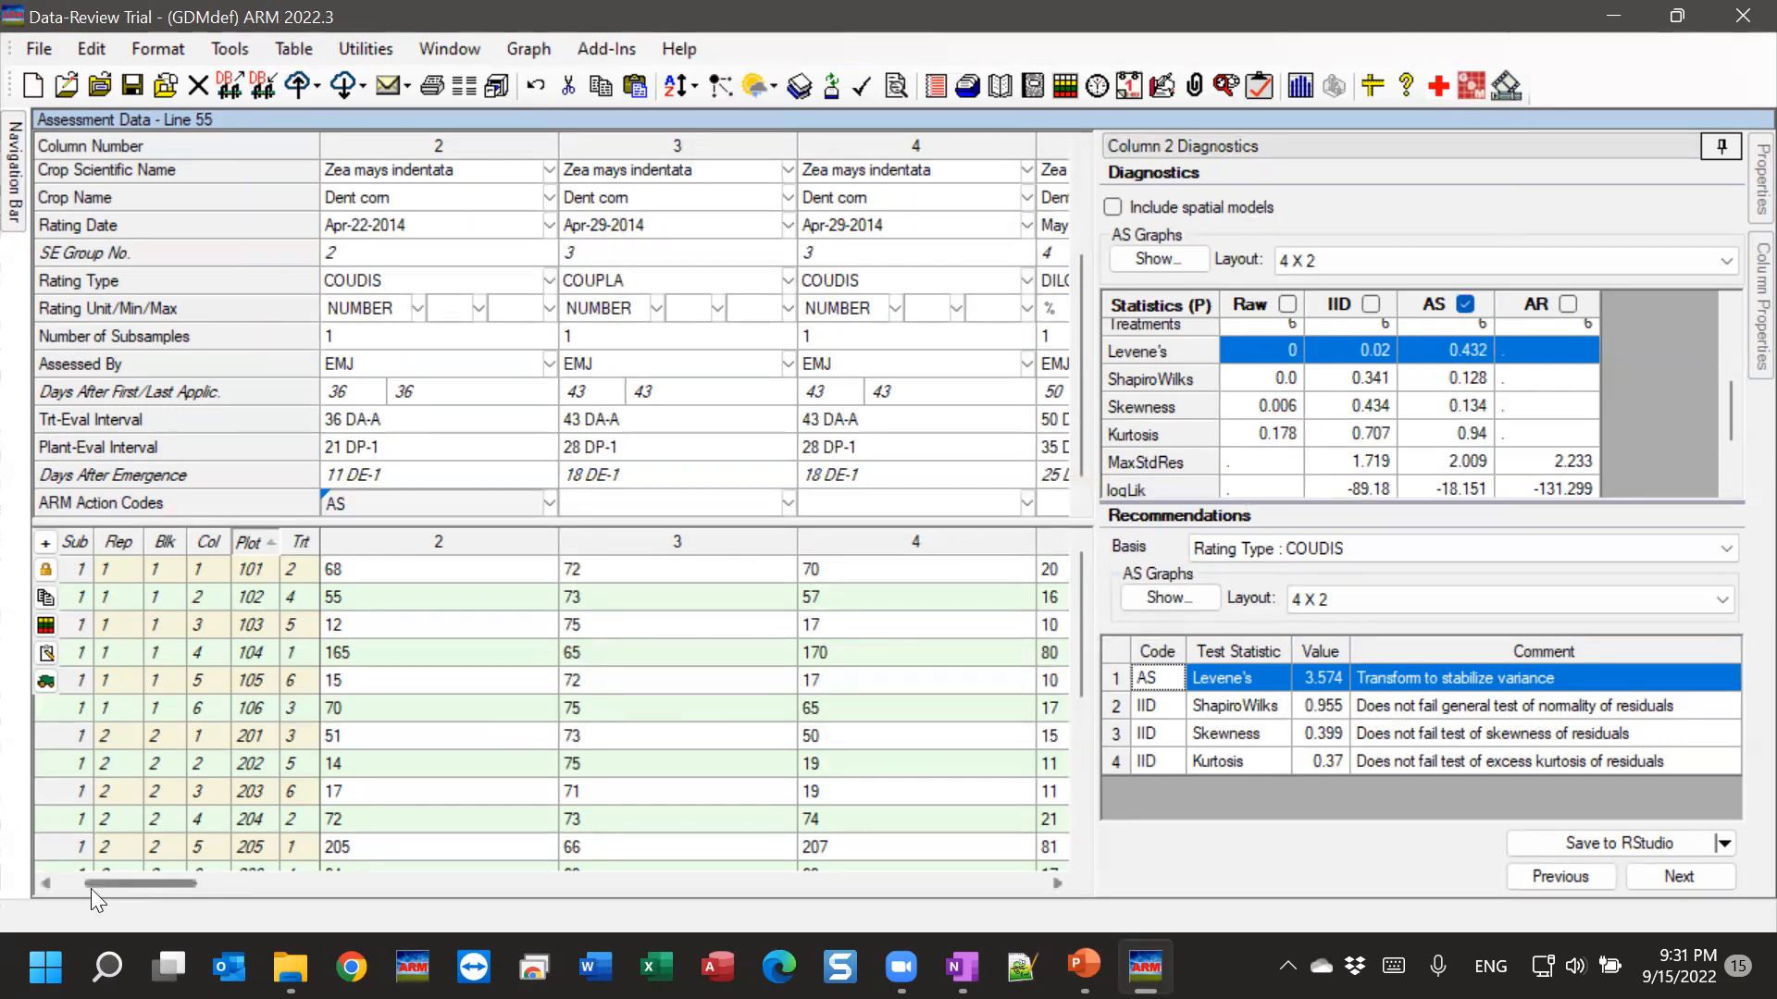
# Go back to column 1's diagnostics and highlight the ShapiroWilks recommendation to check its statistics.
pyautogui.moveTo(100, 881); pyautogui.dragTo(57, 884)
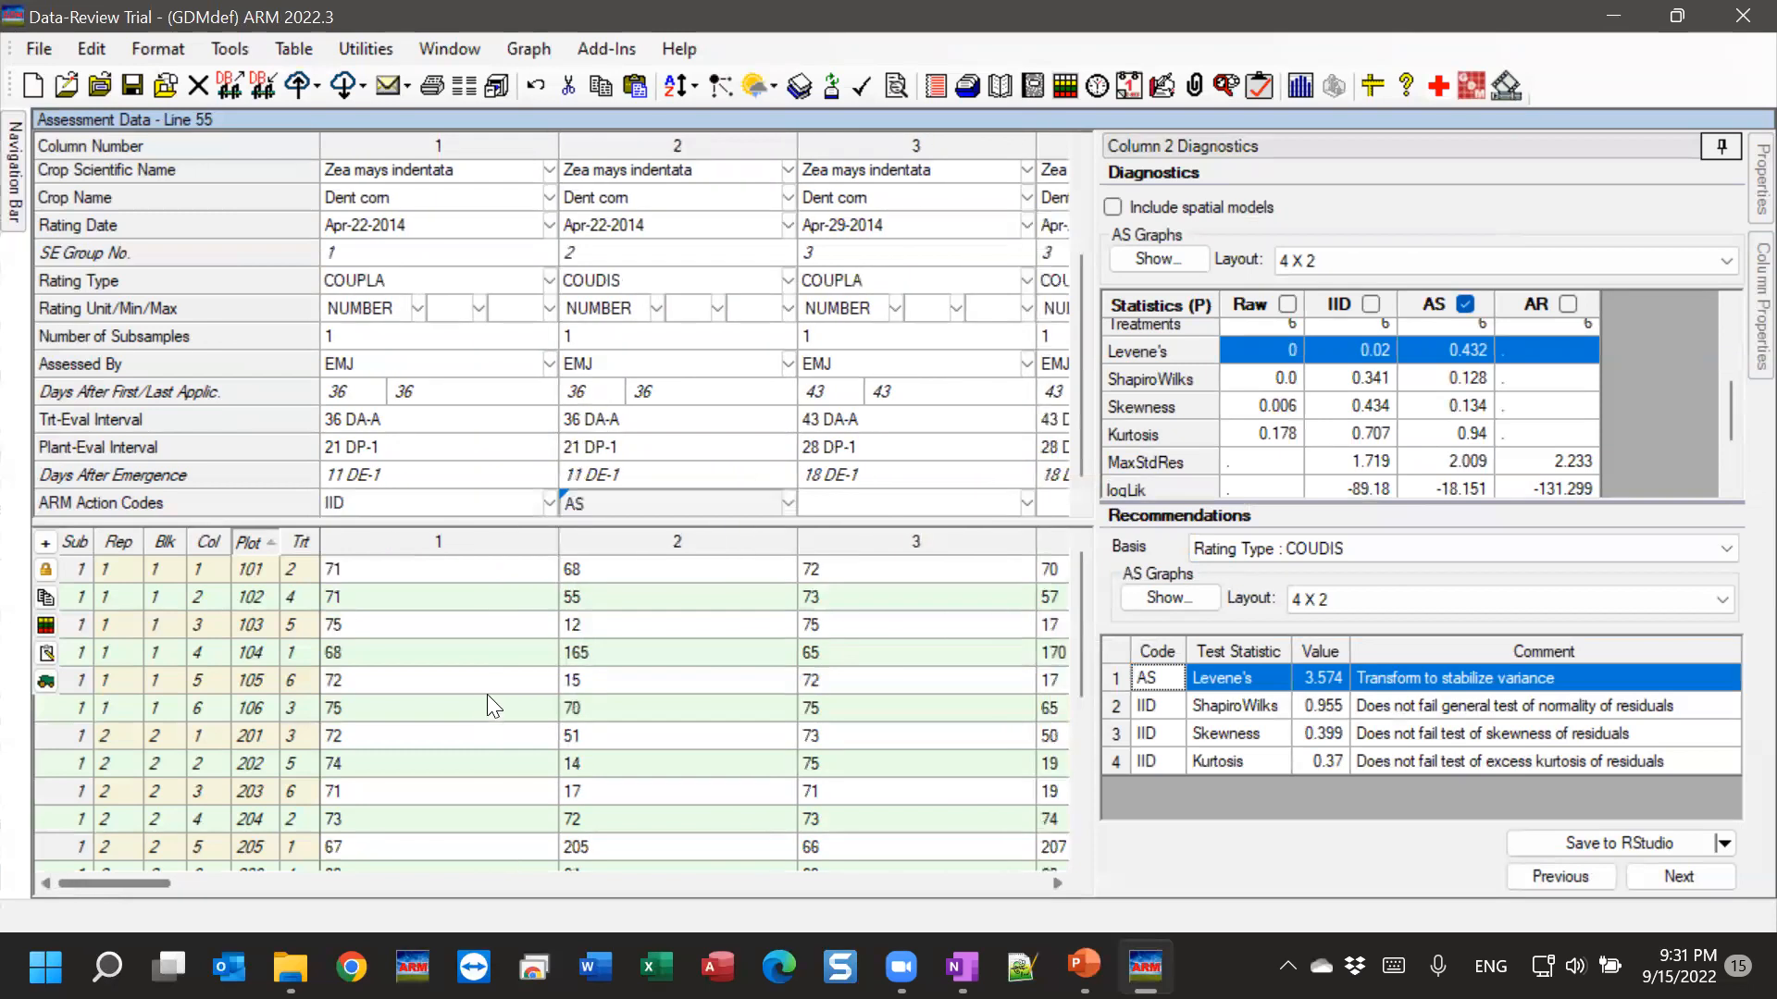
pyautogui.click(398, 571)
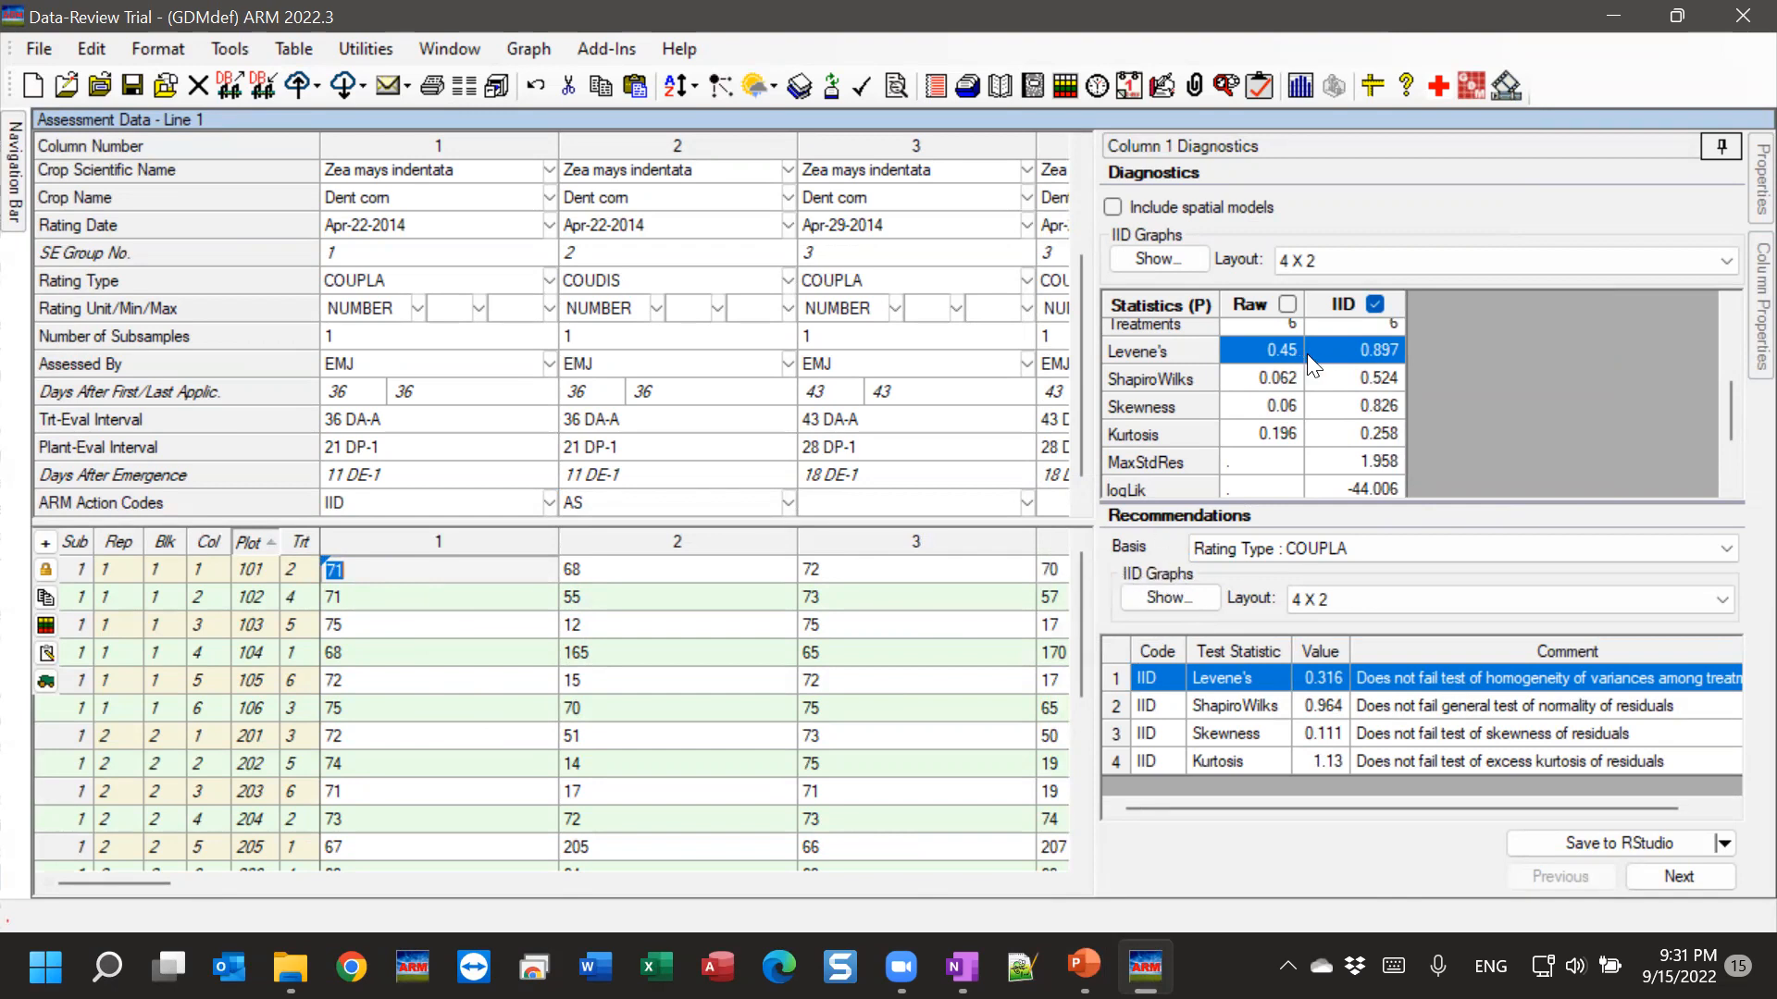
pyautogui.click(1162, 706)
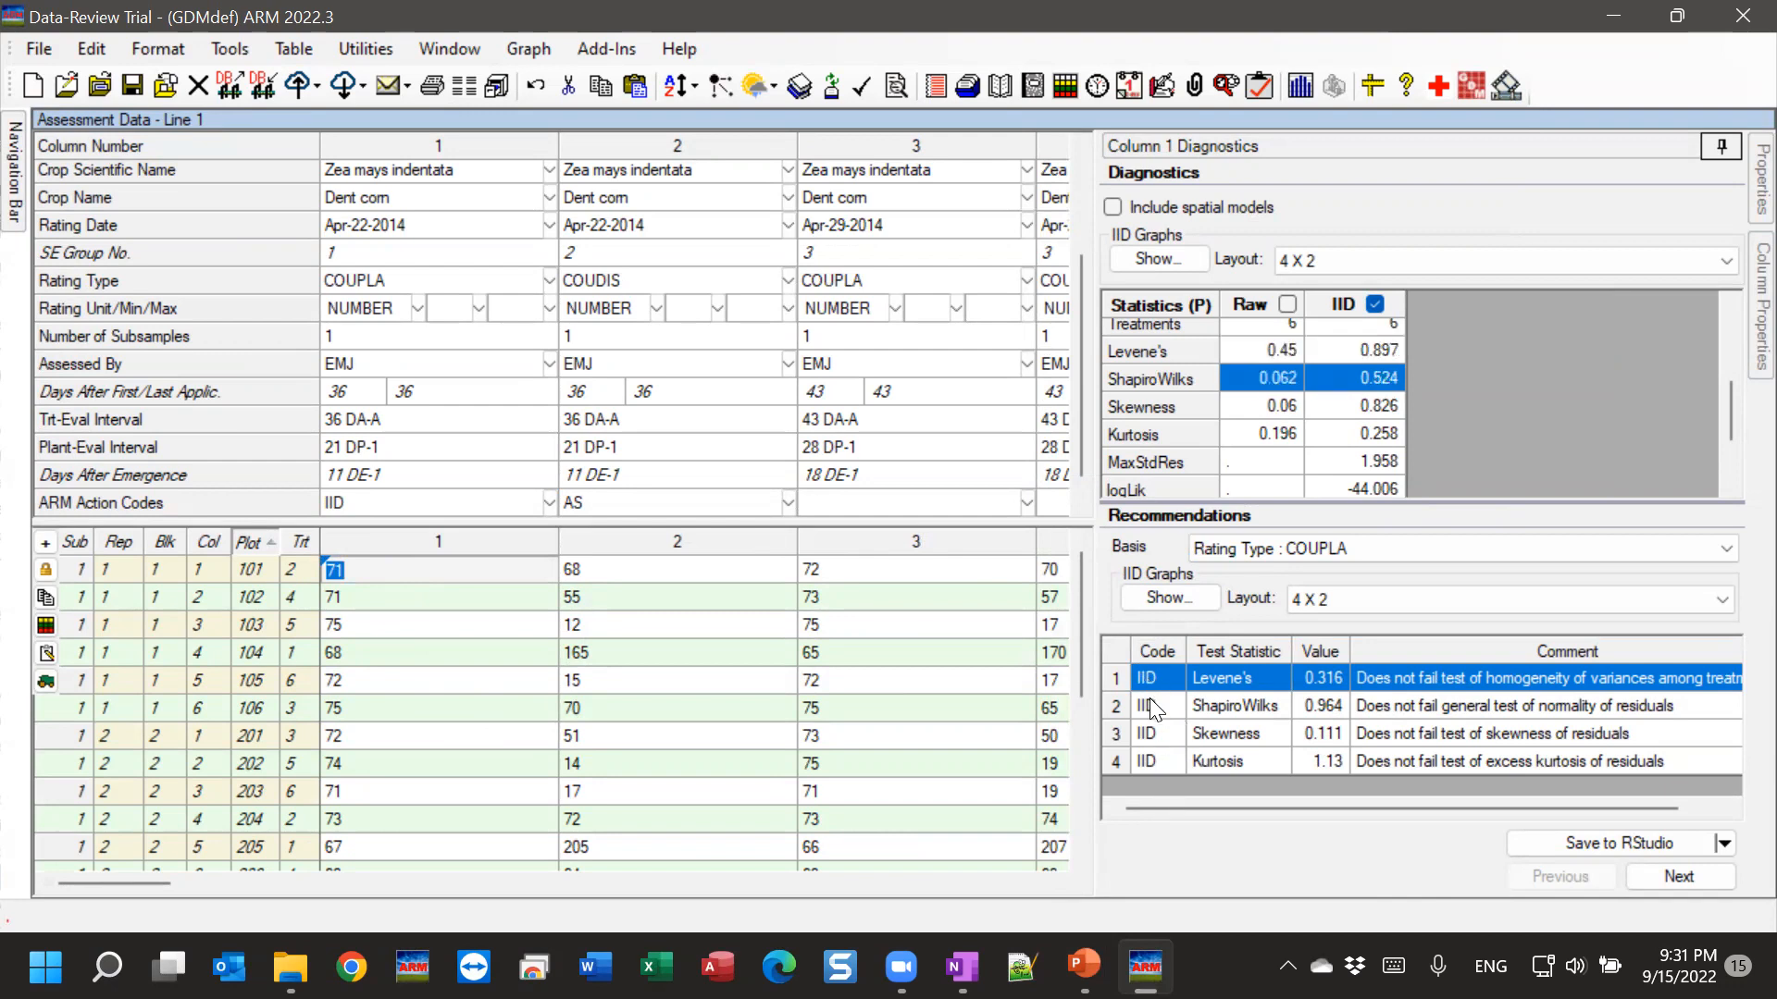
pyautogui.click(1151, 706)
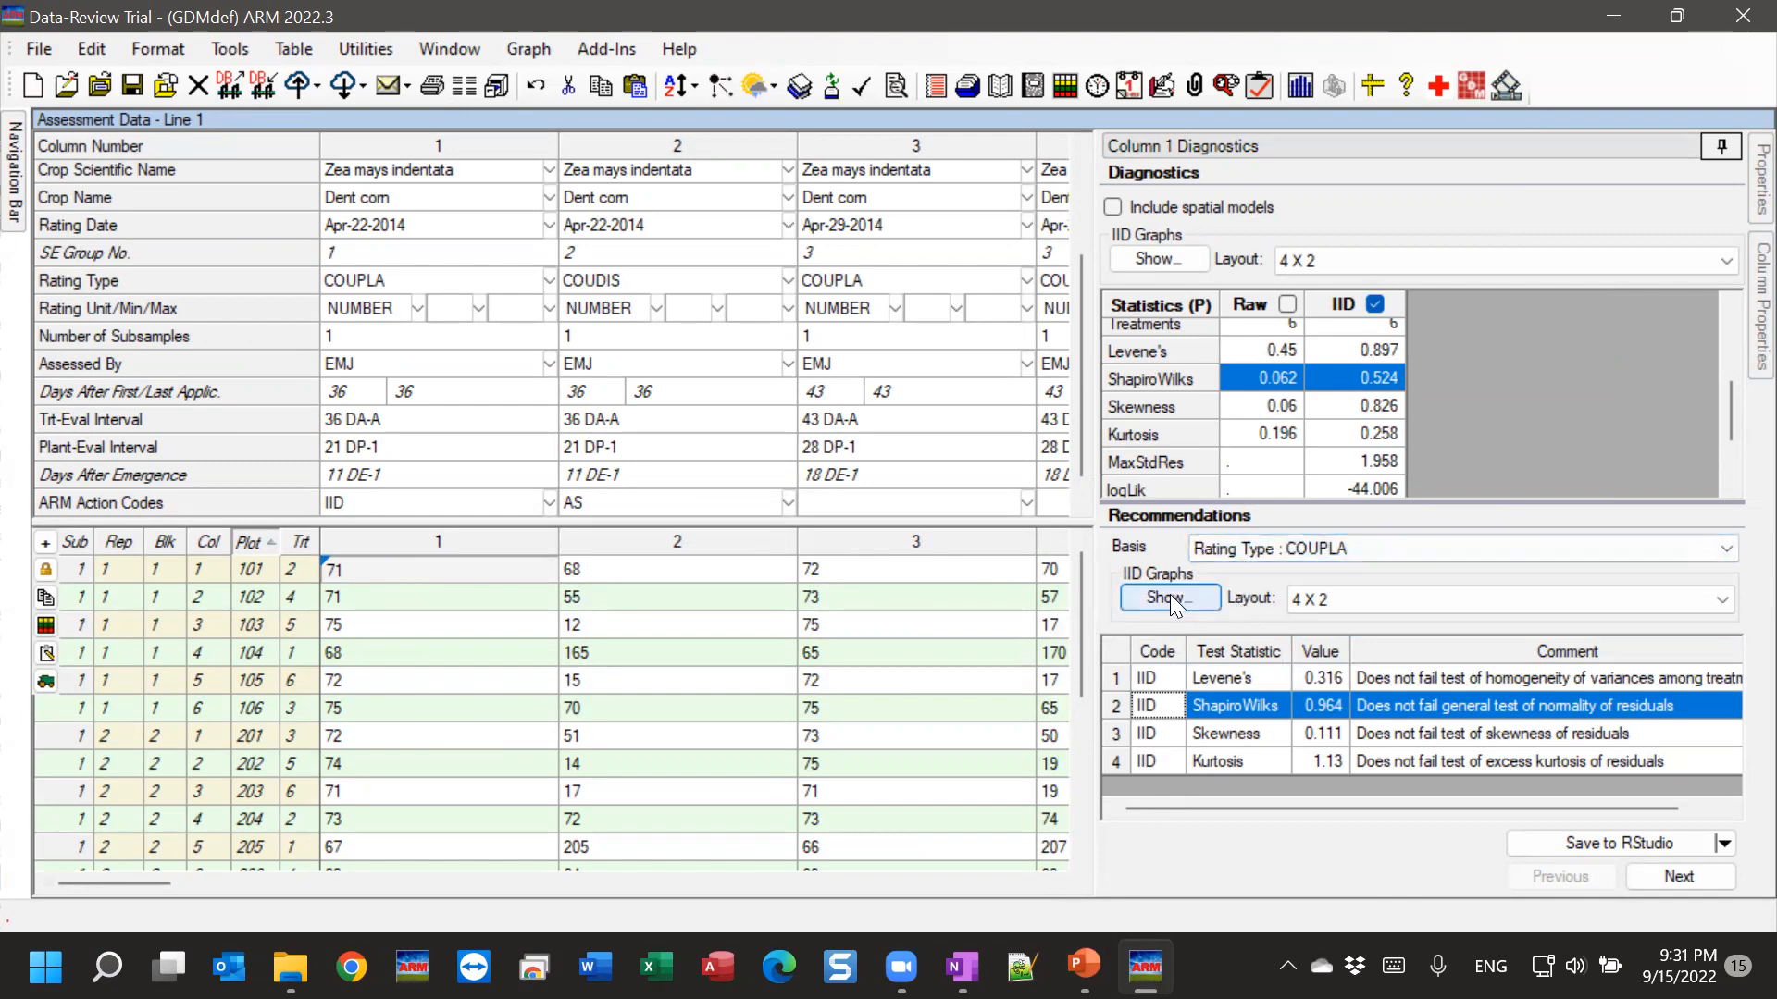
# Set the recommendation graph layout to 2 X 2 and show column 1's IID graphs.
pyautogui.click(1388, 597)
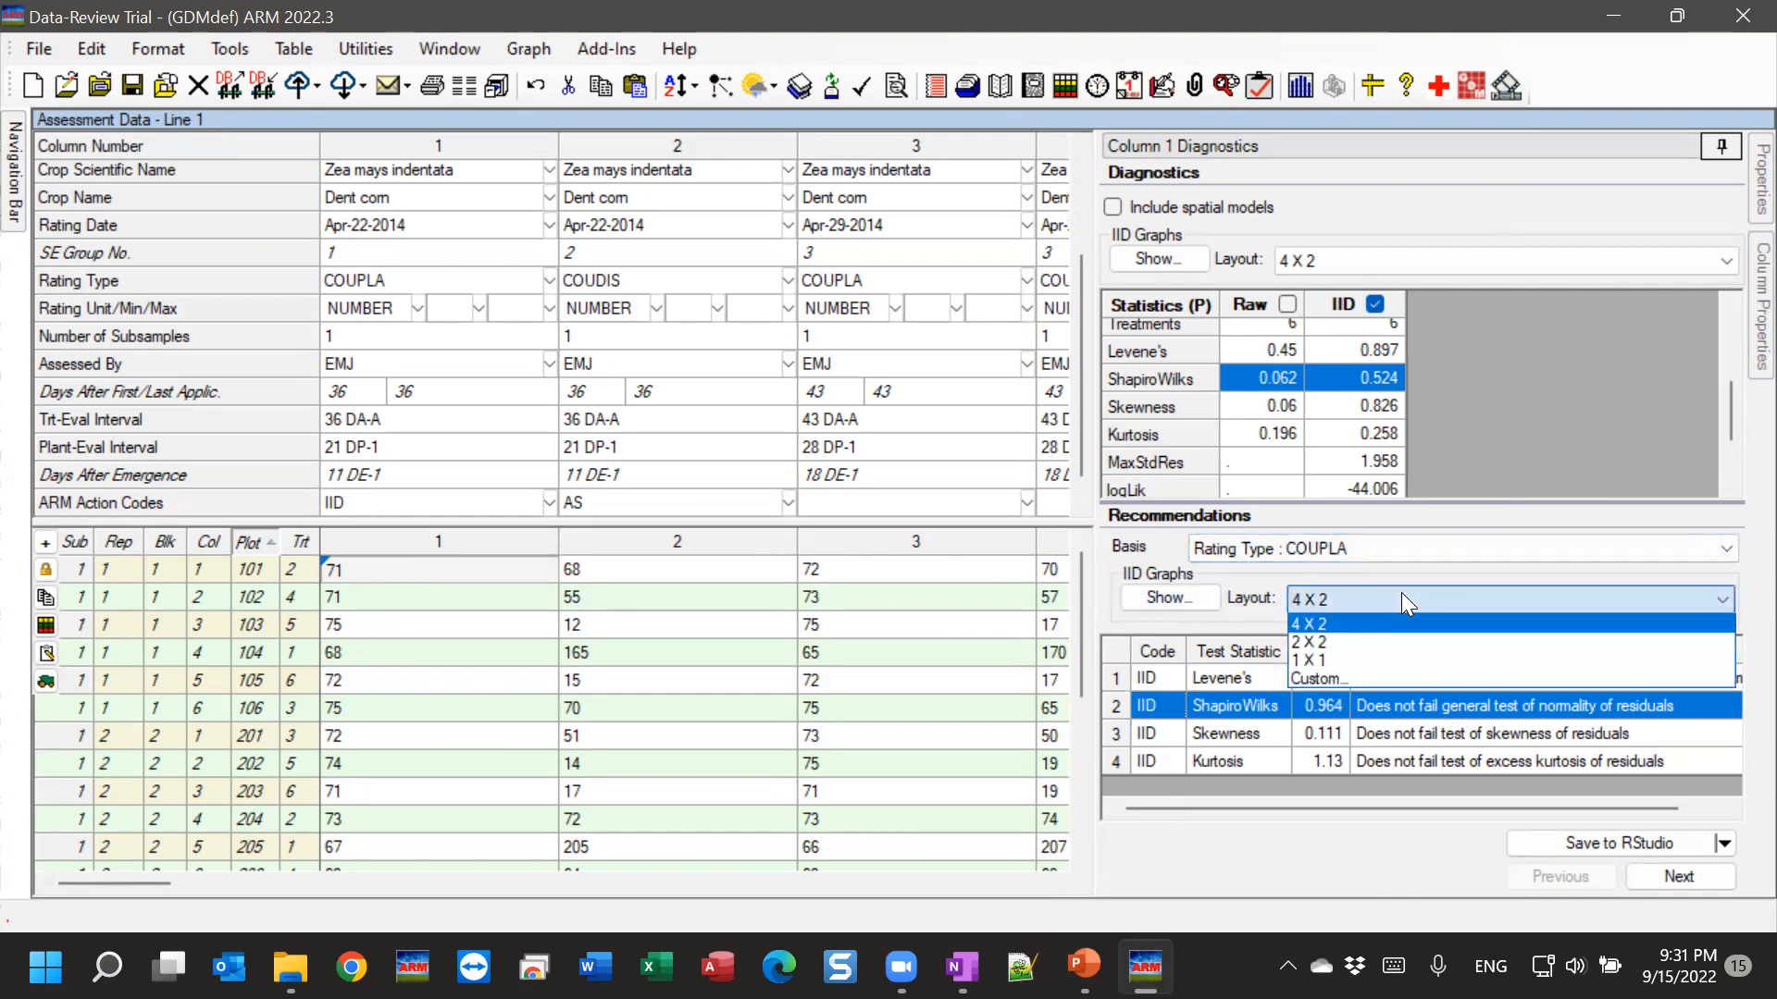
pyautogui.click(1313, 648)
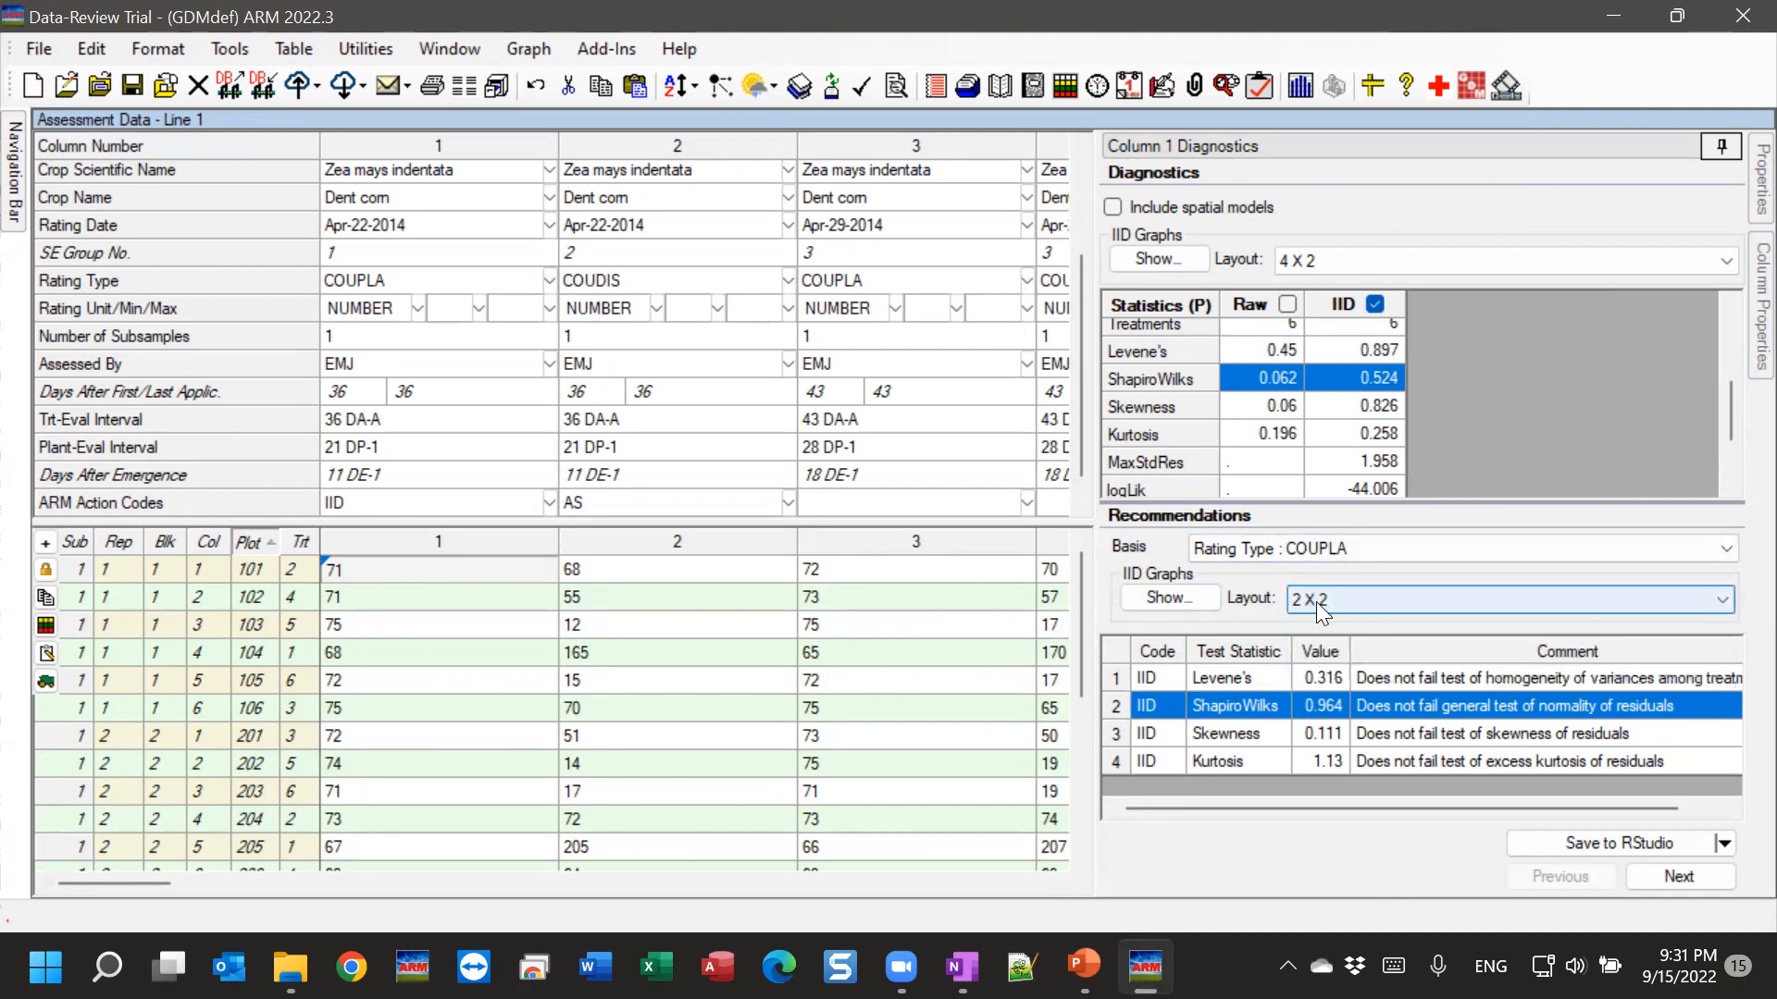
pyautogui.click(1205, 600)
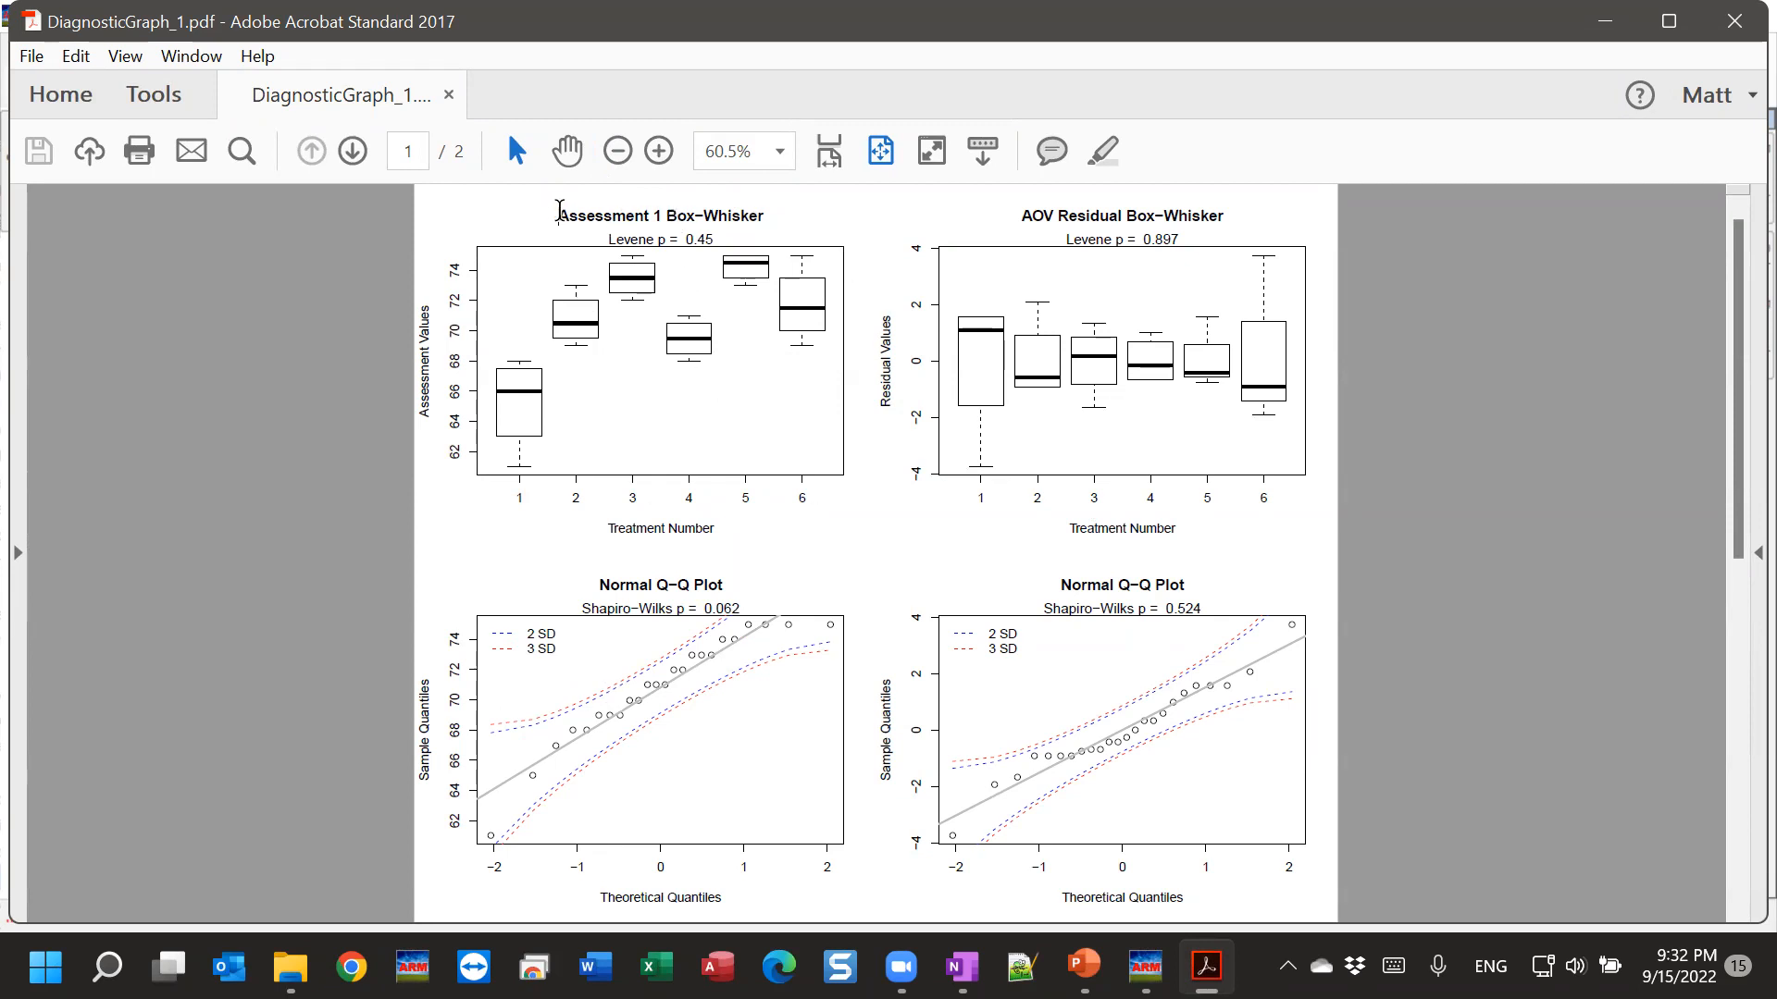
# Examine column 1's untransformed assessment graphs across both pages: box-whisker, normal Q-Q, spread-location and histogram.
pyautogui.moveTo(559, 210); pyautogui.dragTo(775, 213)
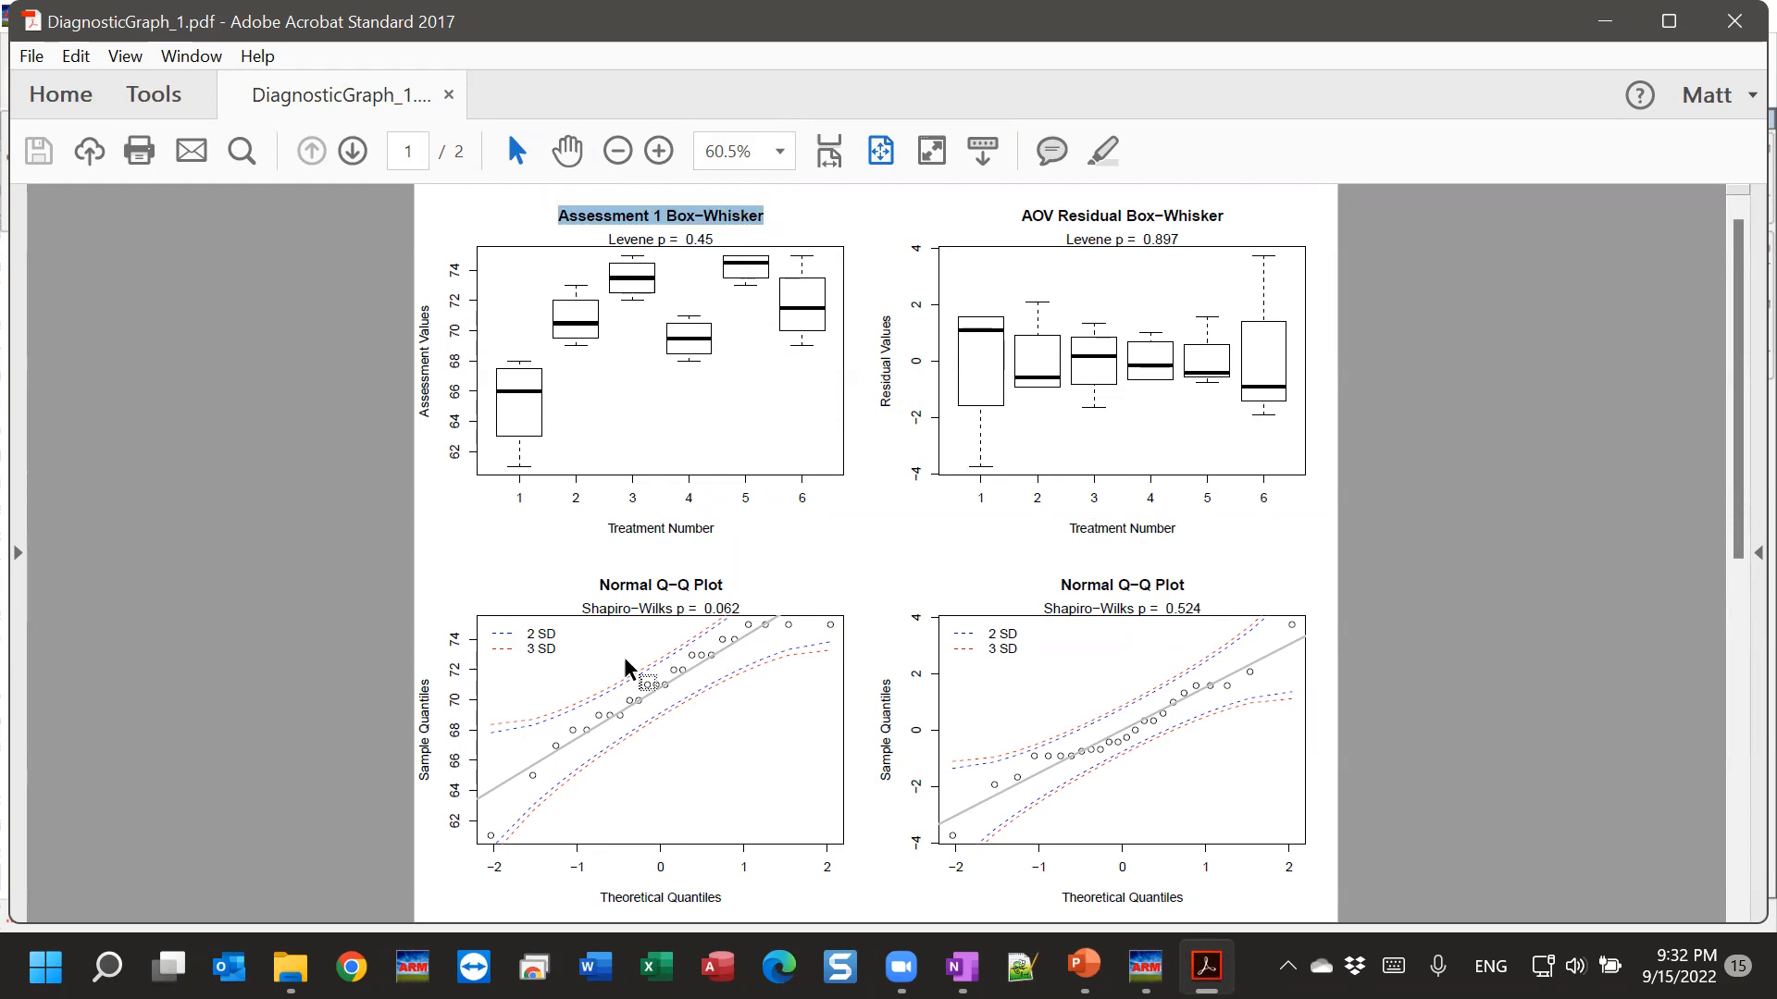
pyautogui.moveTo(599, 585); pyautogui.dragTo(725, 581)
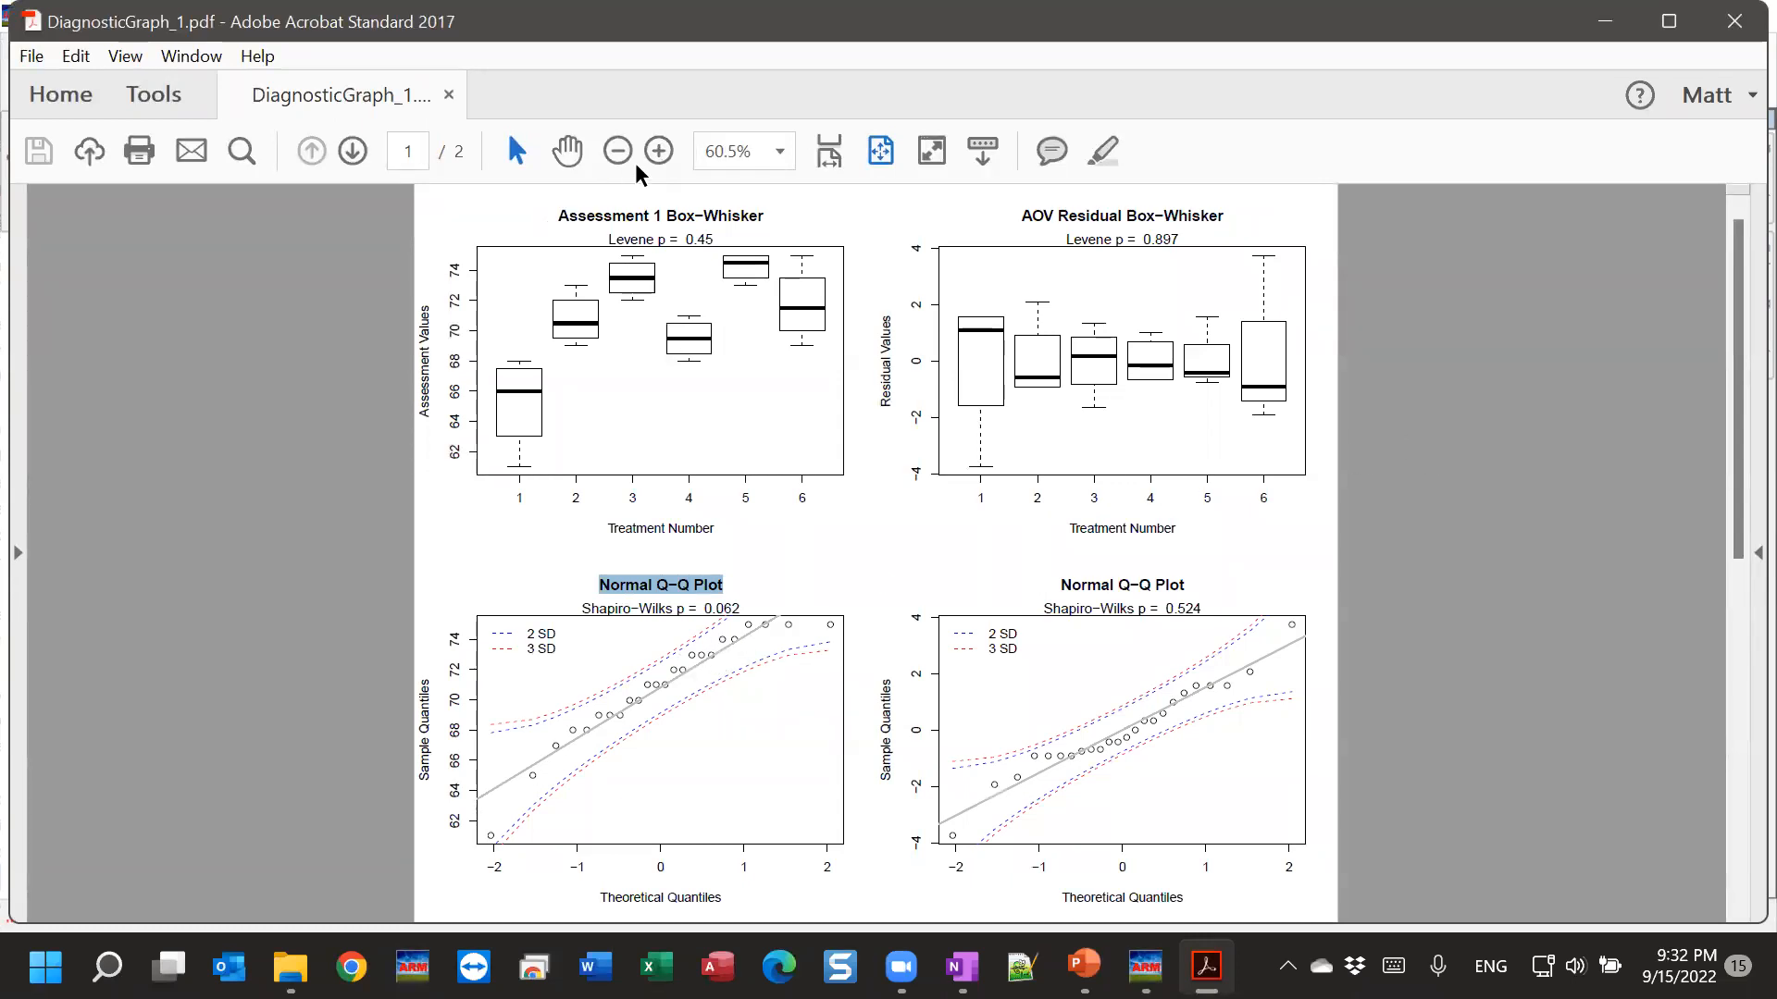
pyautogui.click(353, 151)
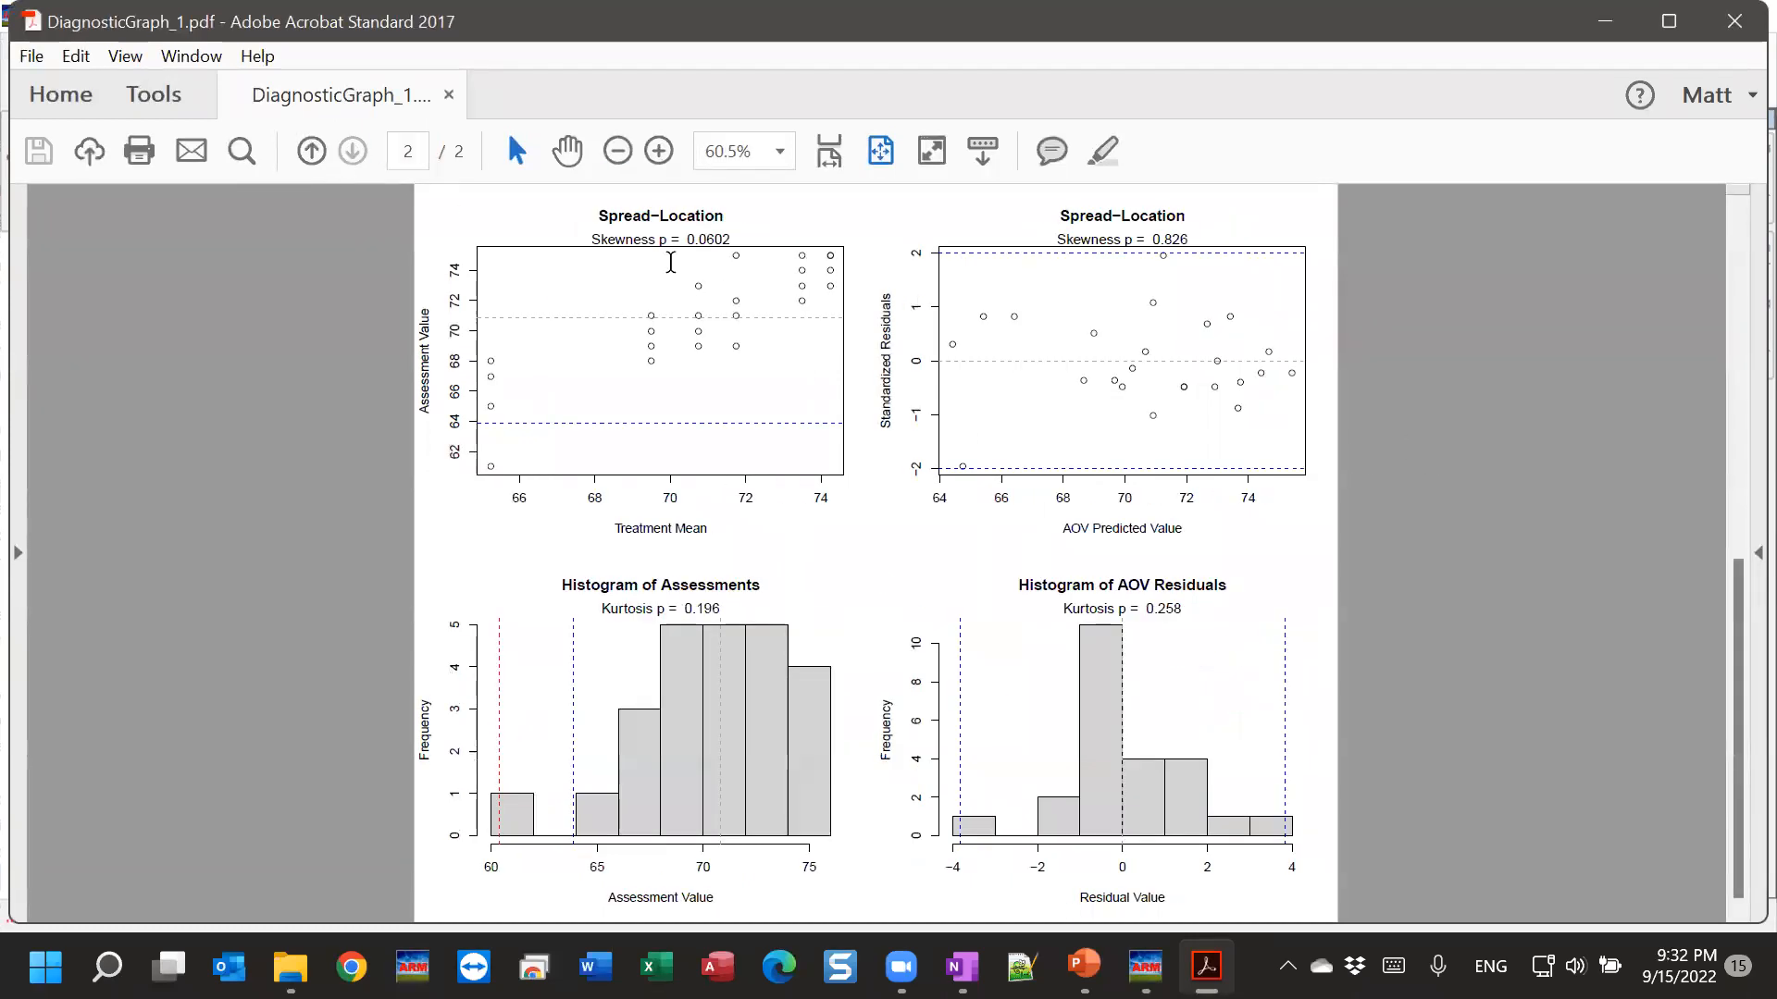
pyautogui.moveTo(602, 210); pyautogui.dragTo(743, 212)
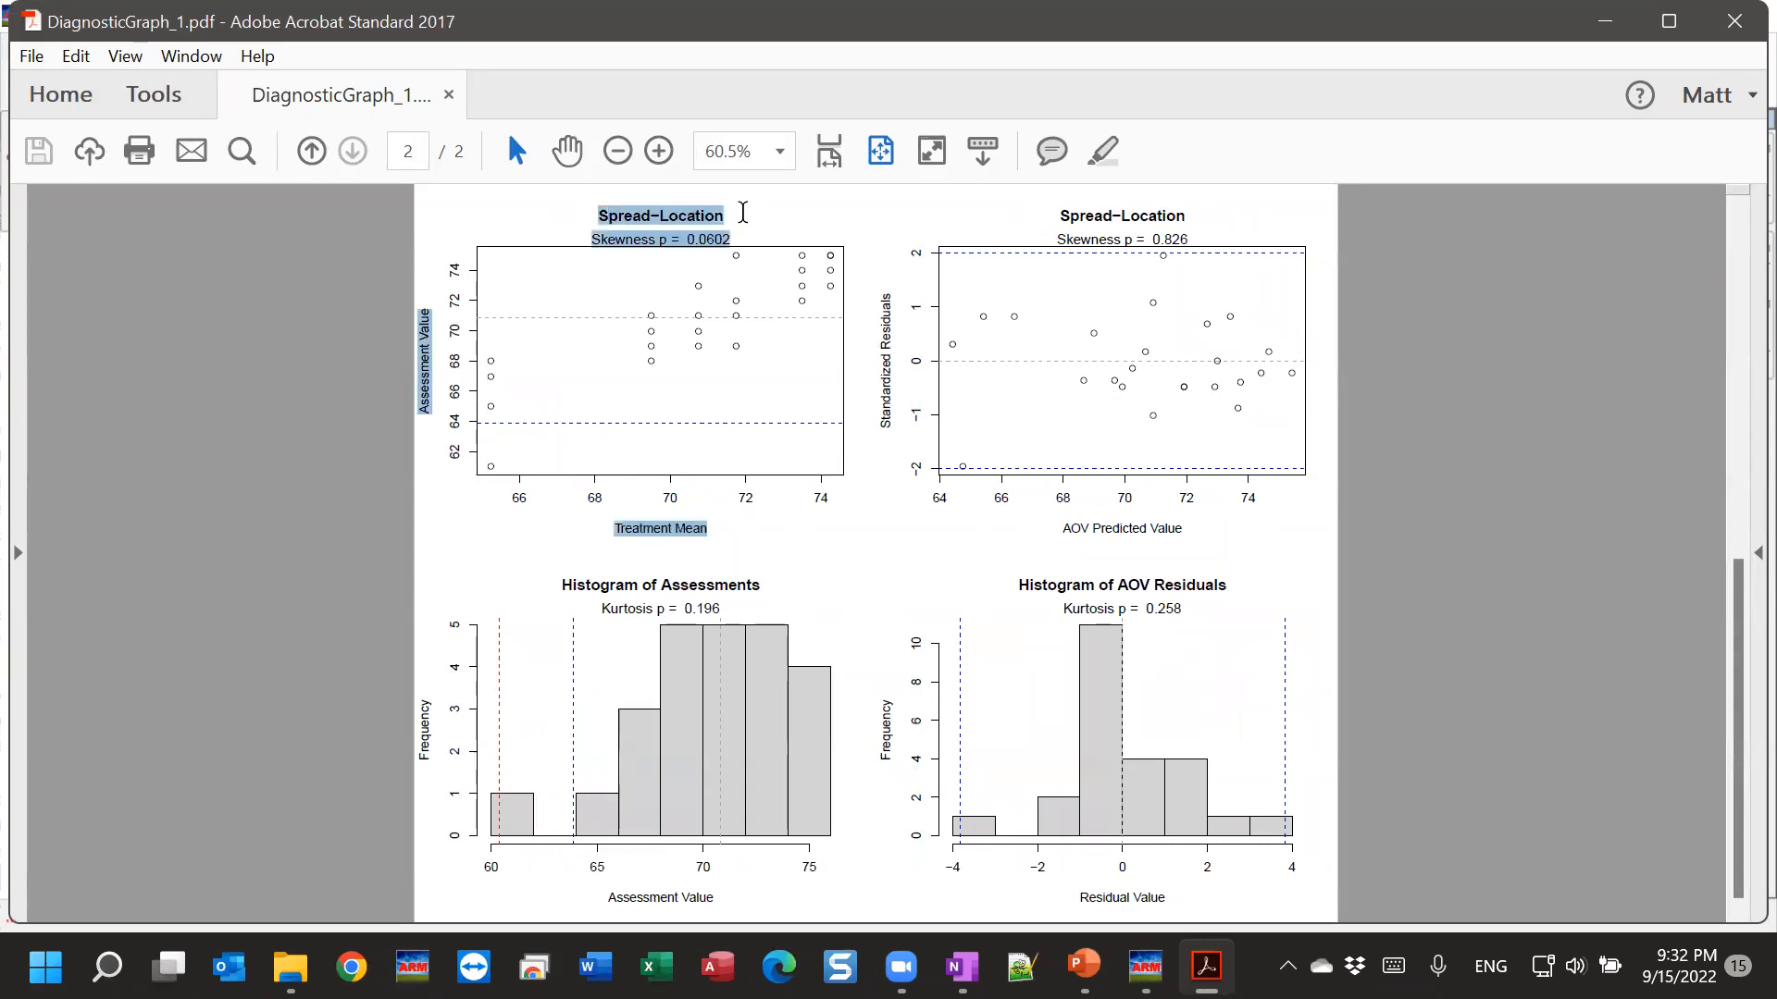
pyautogui.click(652, 387)
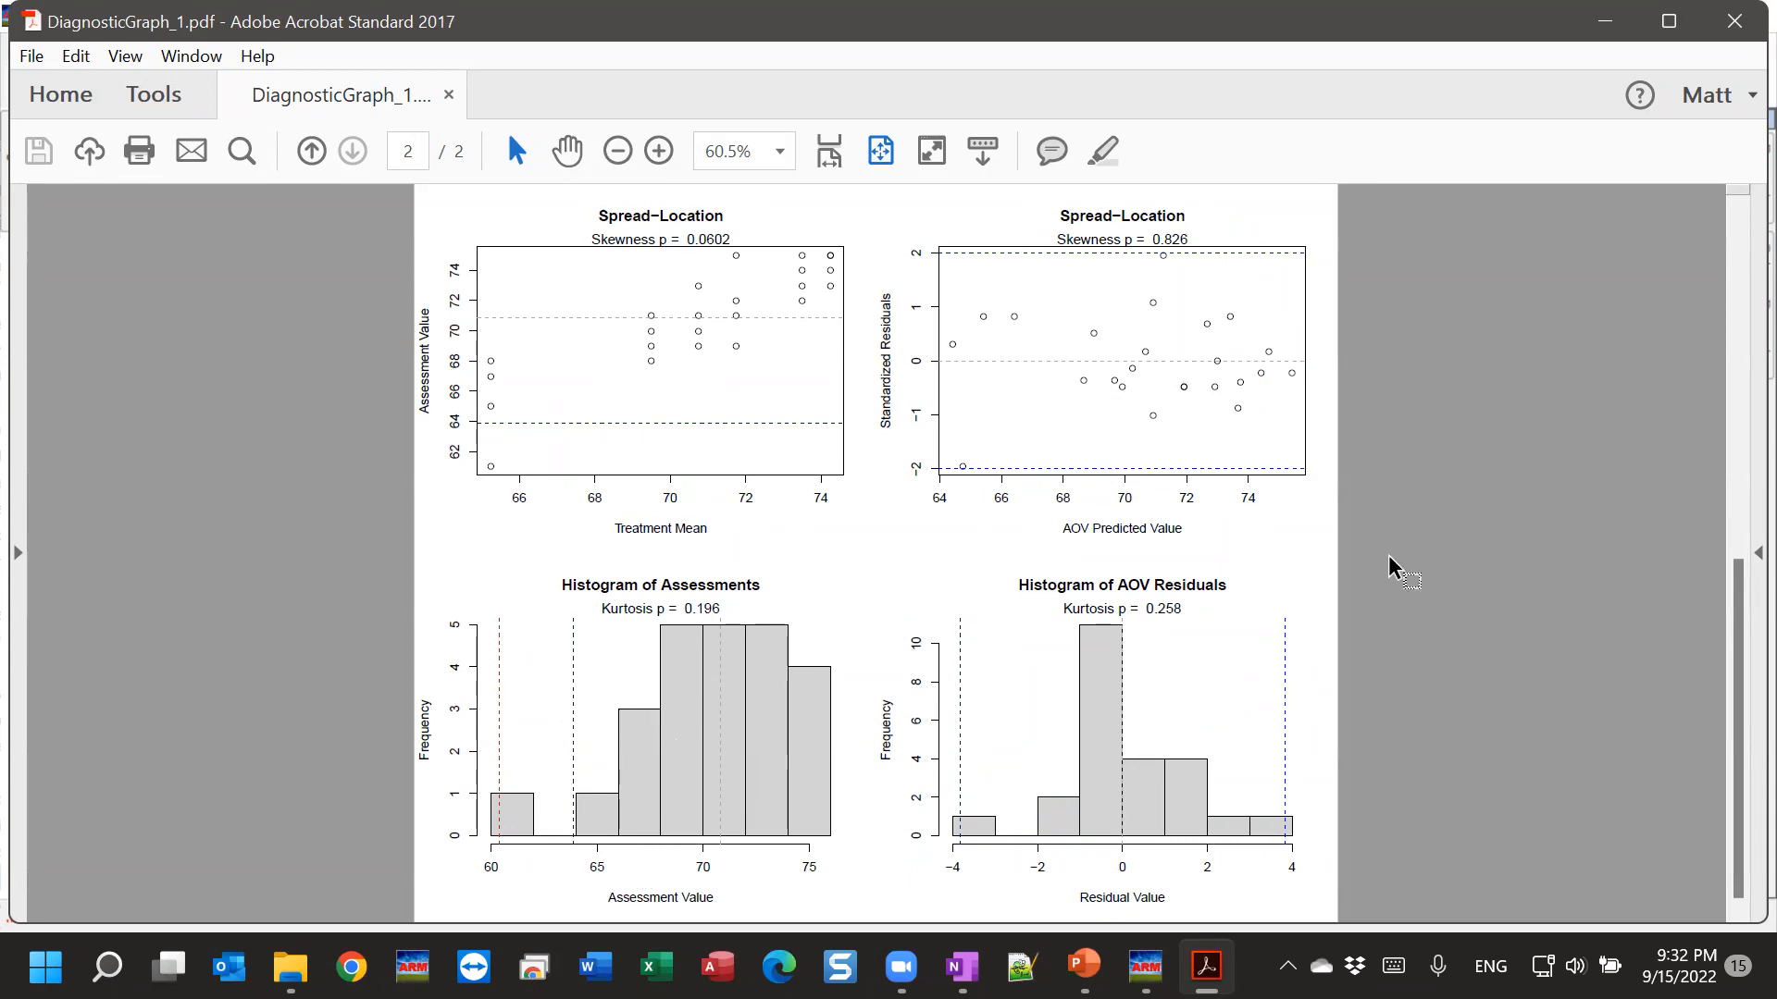
# Return to the first graph page and examine the AOV residual box-whisker's Levene p-value and the residual normal Q-Q plot.
pyautogui.click(311, 151)
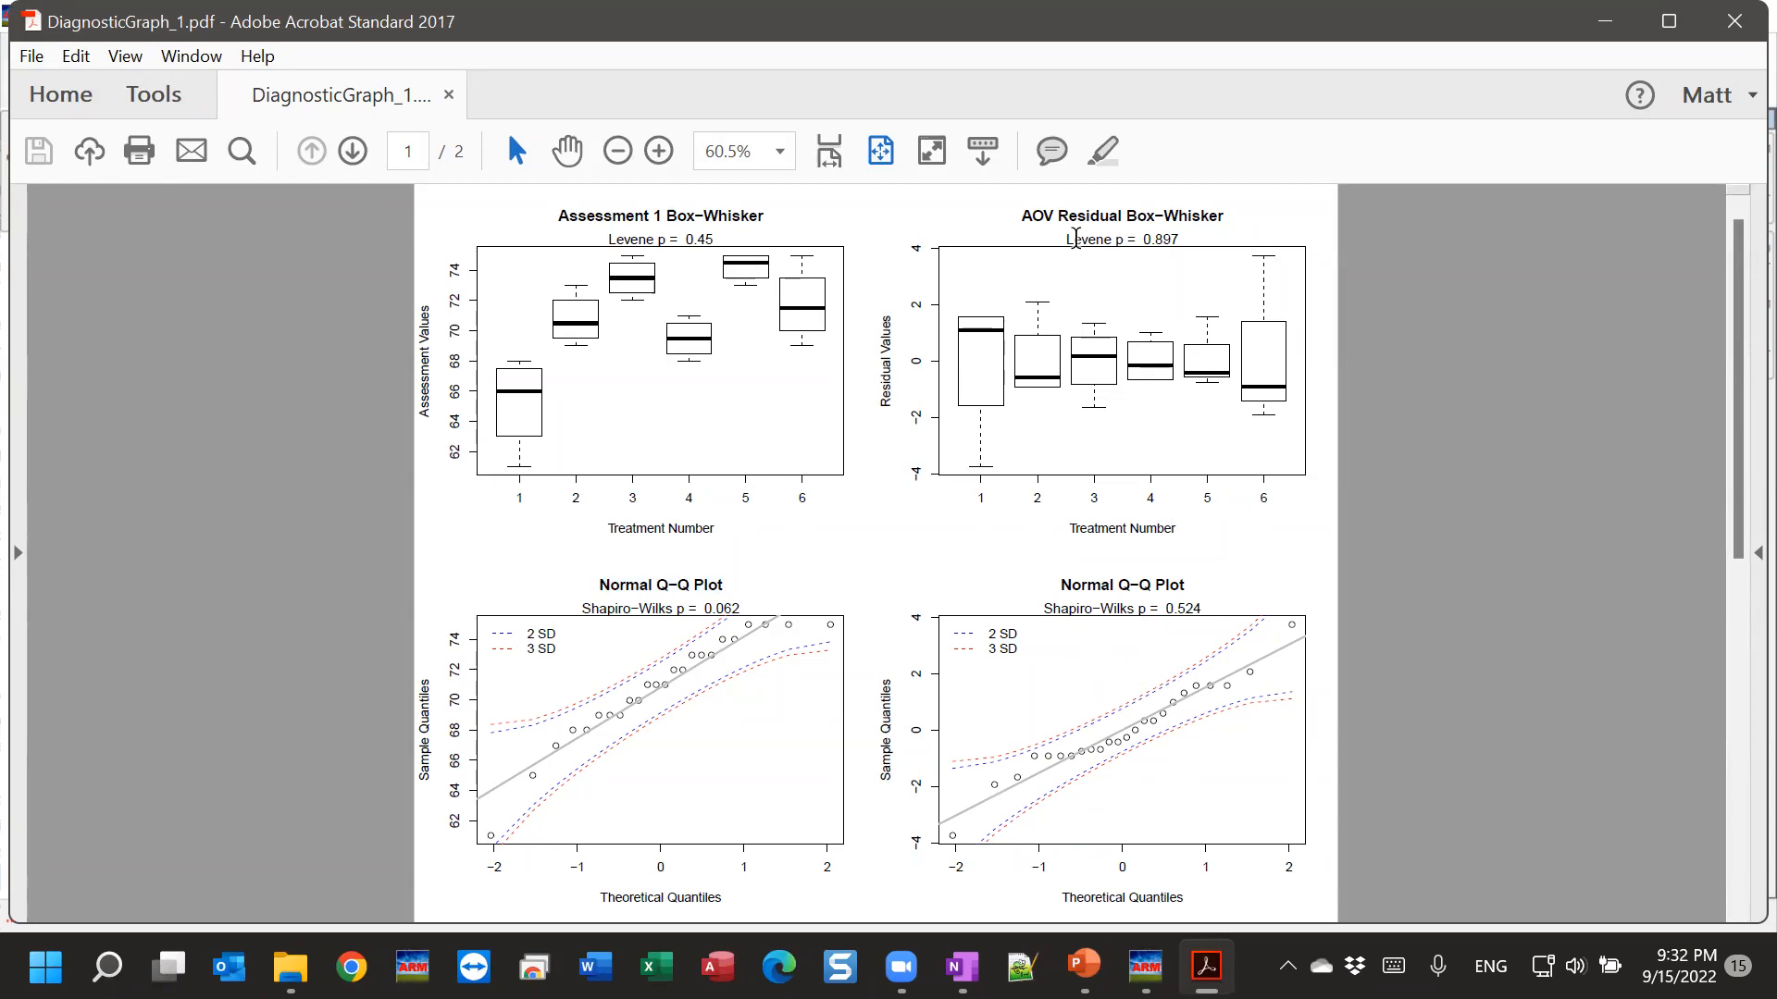
pyautogui.click(1021, 215)
pyautogui.moveTo(1042, 214); pyautogui.dragTo(1133, 311)
pyautogui.moveTo(1064, 239); pyautogui.dragTo(1181, 239)
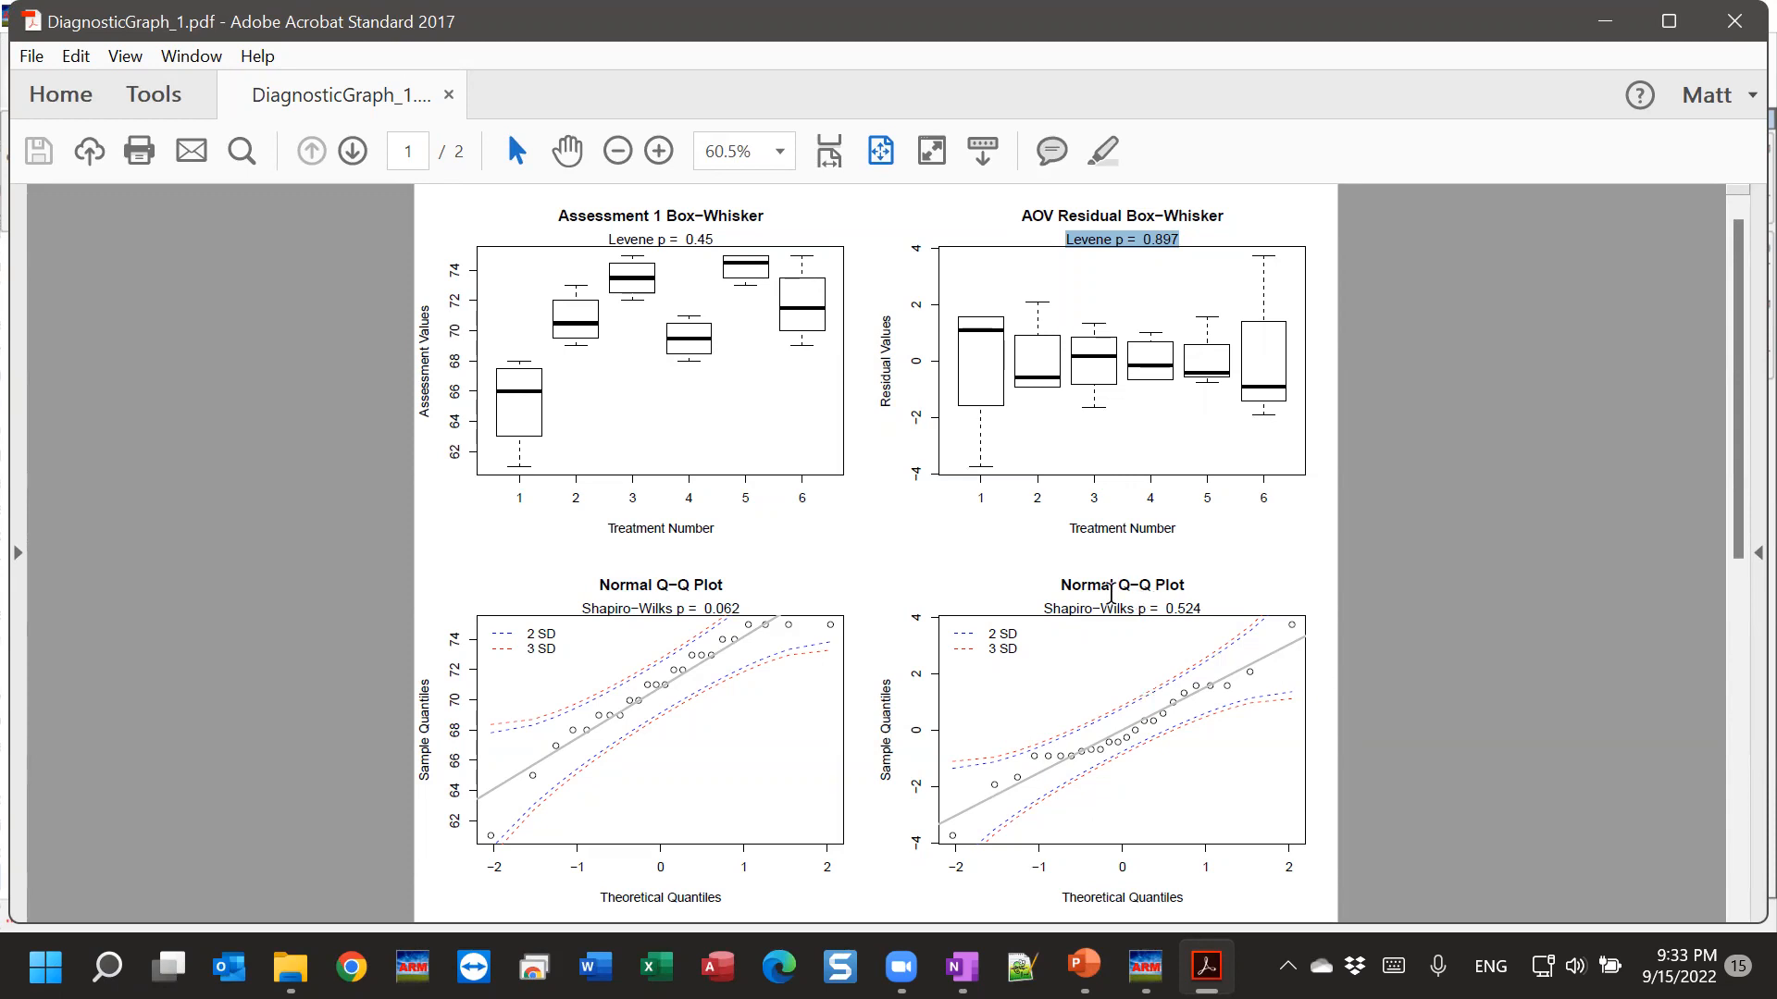
pyautogui.moveTo(1163, 611)
pyautogui.mouseDown()
pyautogui.moveTo(1277, 608)
pyautogui.moveTo(1158, 612)
pyautogui.mouseUp()
pyautogui.click(1186, 578)
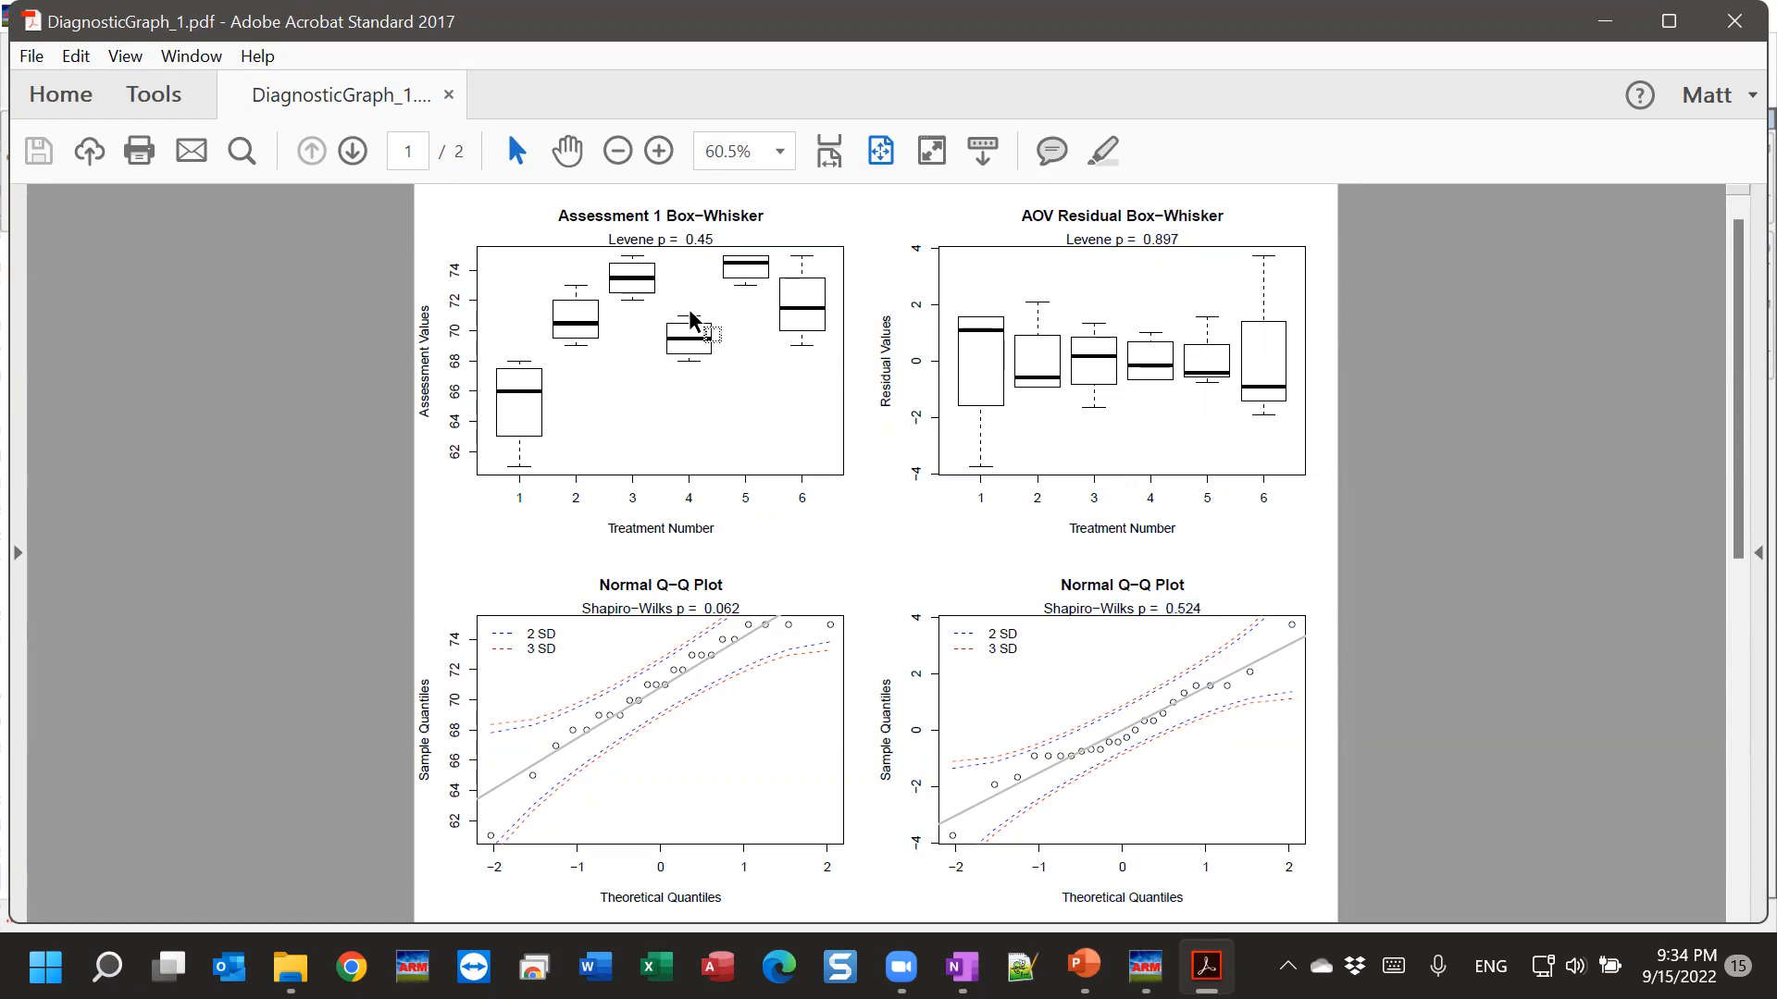
# Examine the skewness and kurtosis p-values of the AOV residual graphs on the second page, and close column 1's graph file.
pyautogui.click(353, 152)
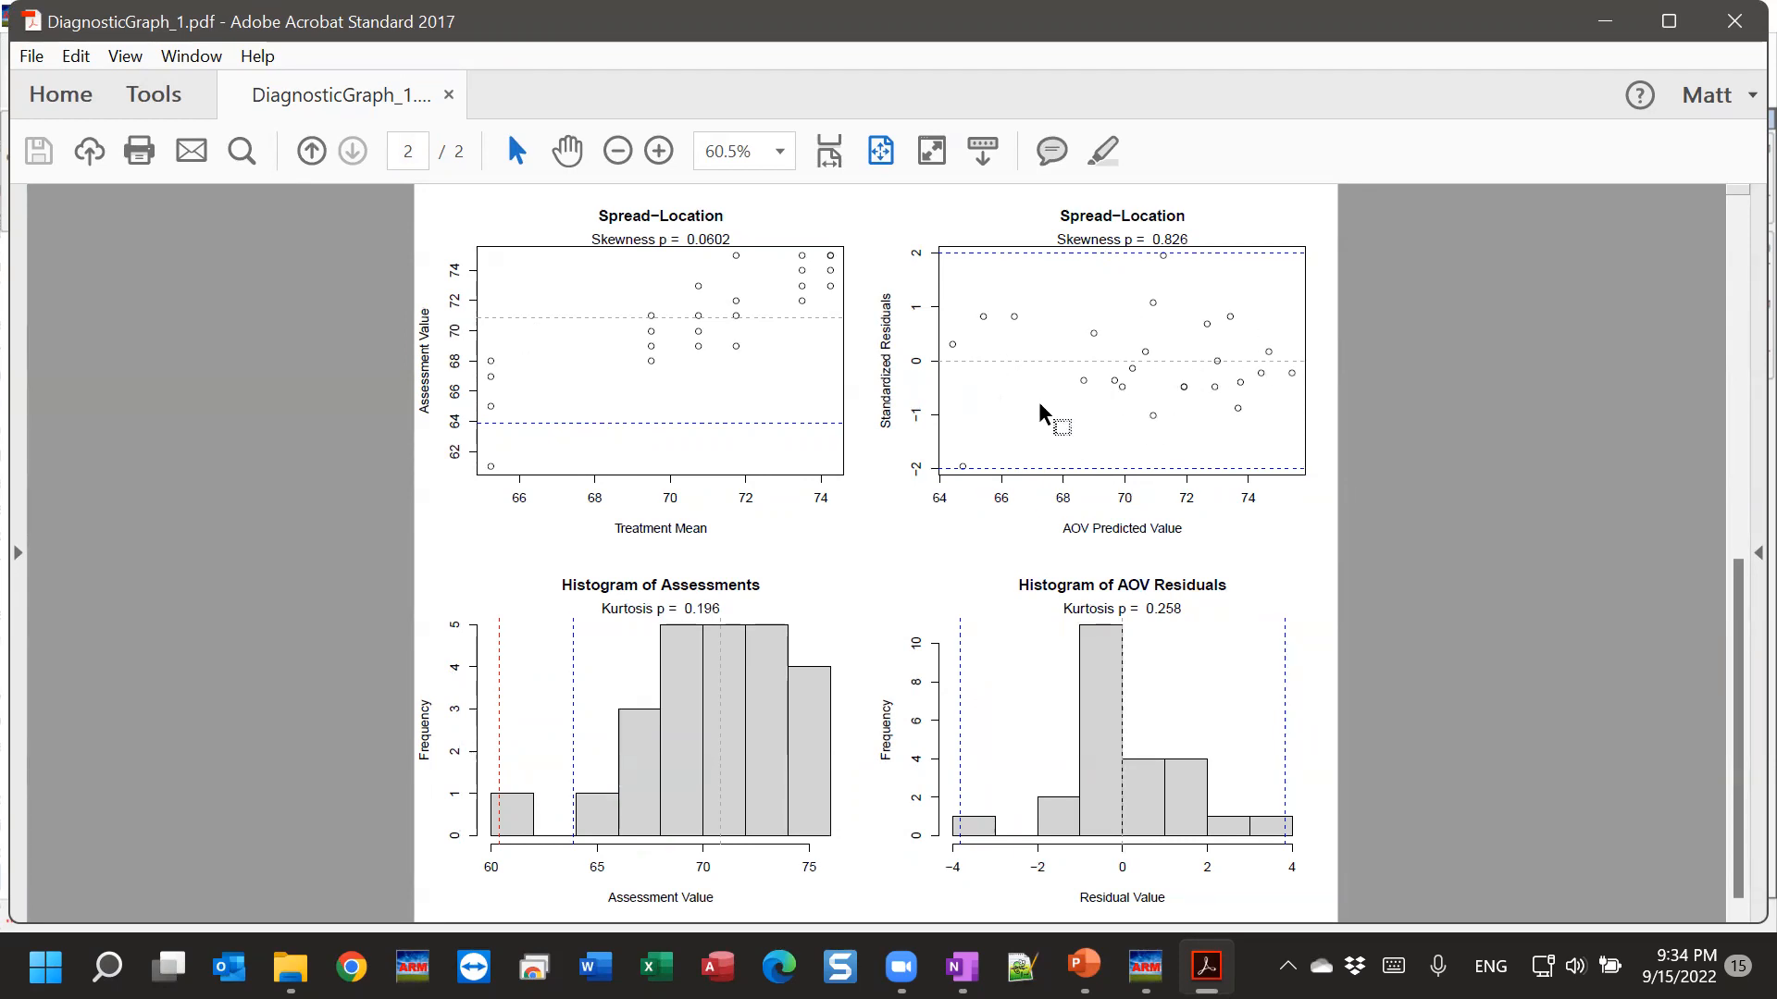
pyautogui.moveTo(1057, 239); pyautogui.dragTo(1200, 230)
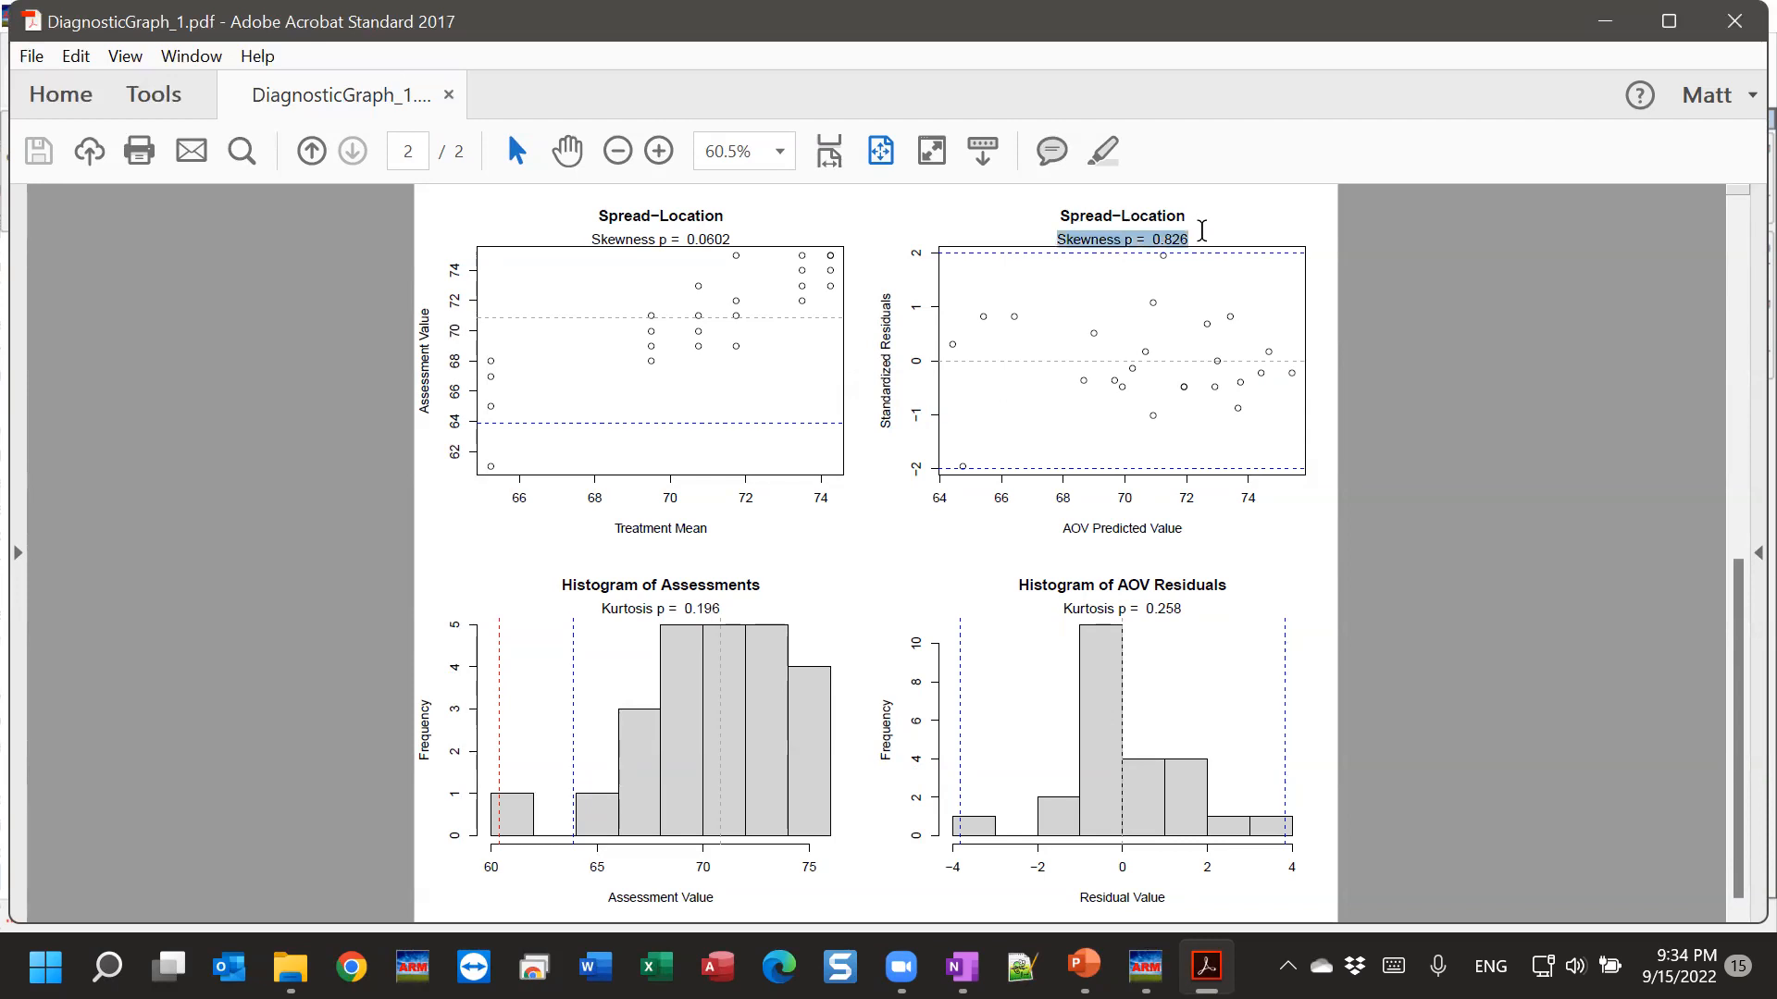
pyautogui.click(1123, 755)
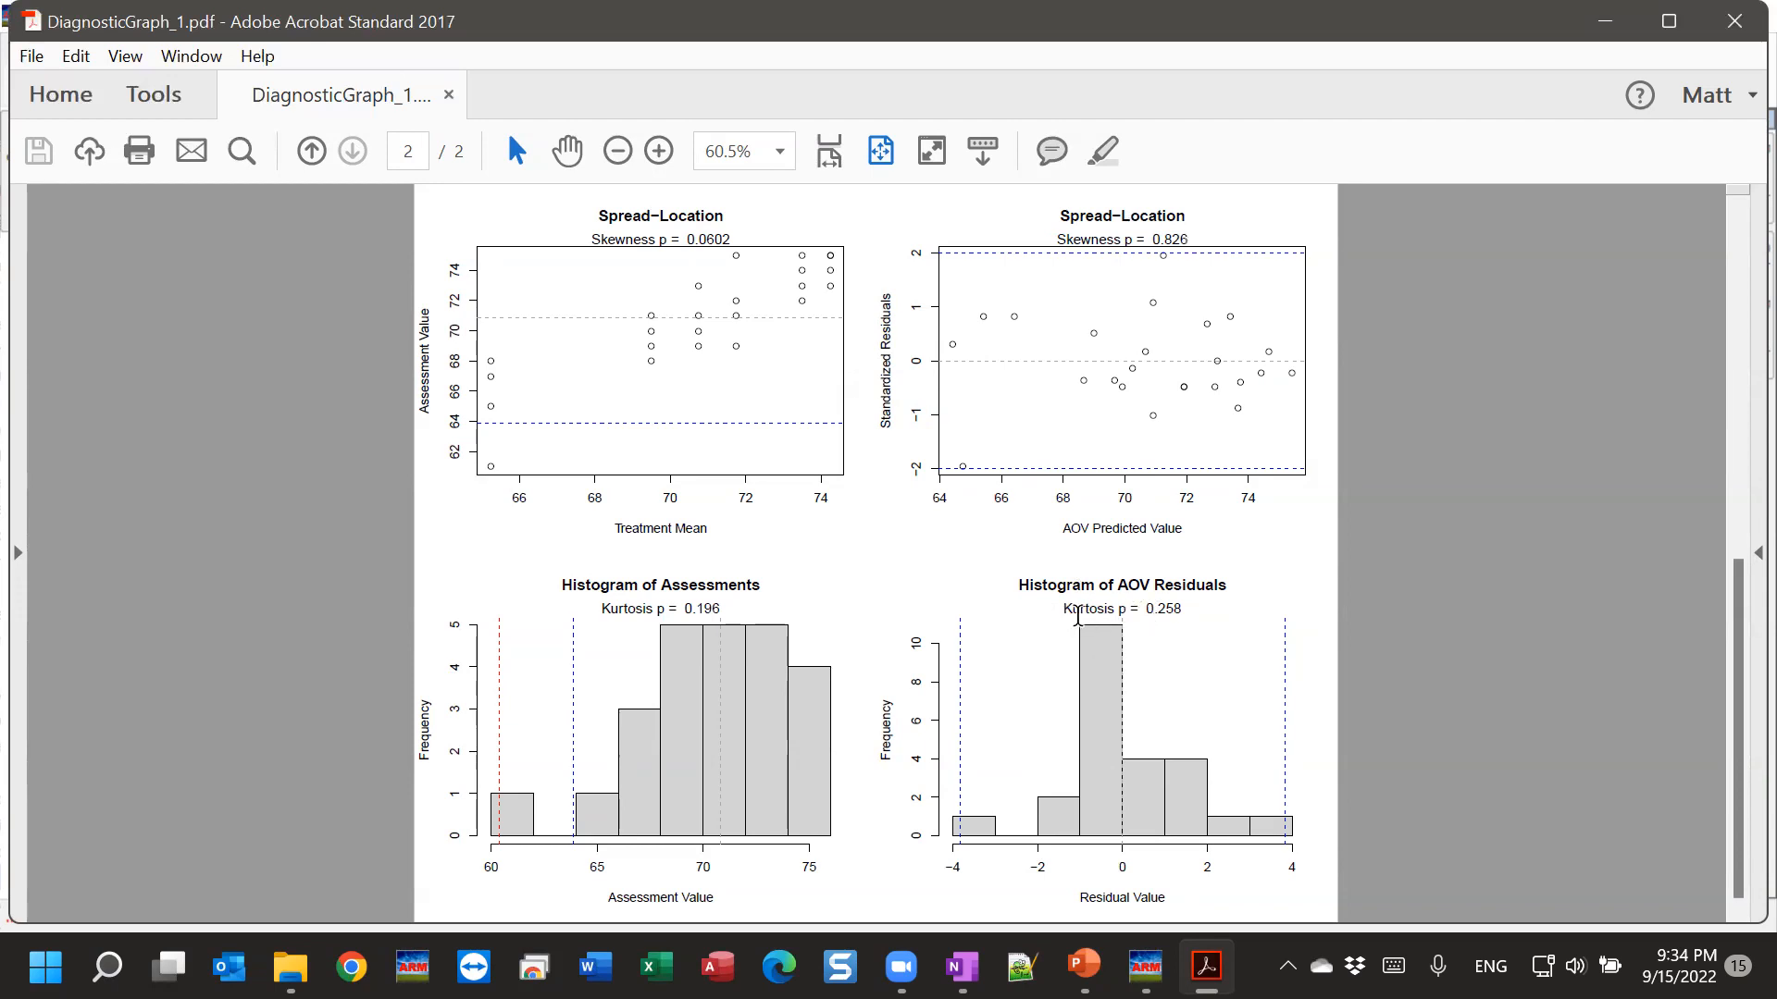
pyautogui.moveTo(1062, 608); pyautogui.dragTo(1181, 607)
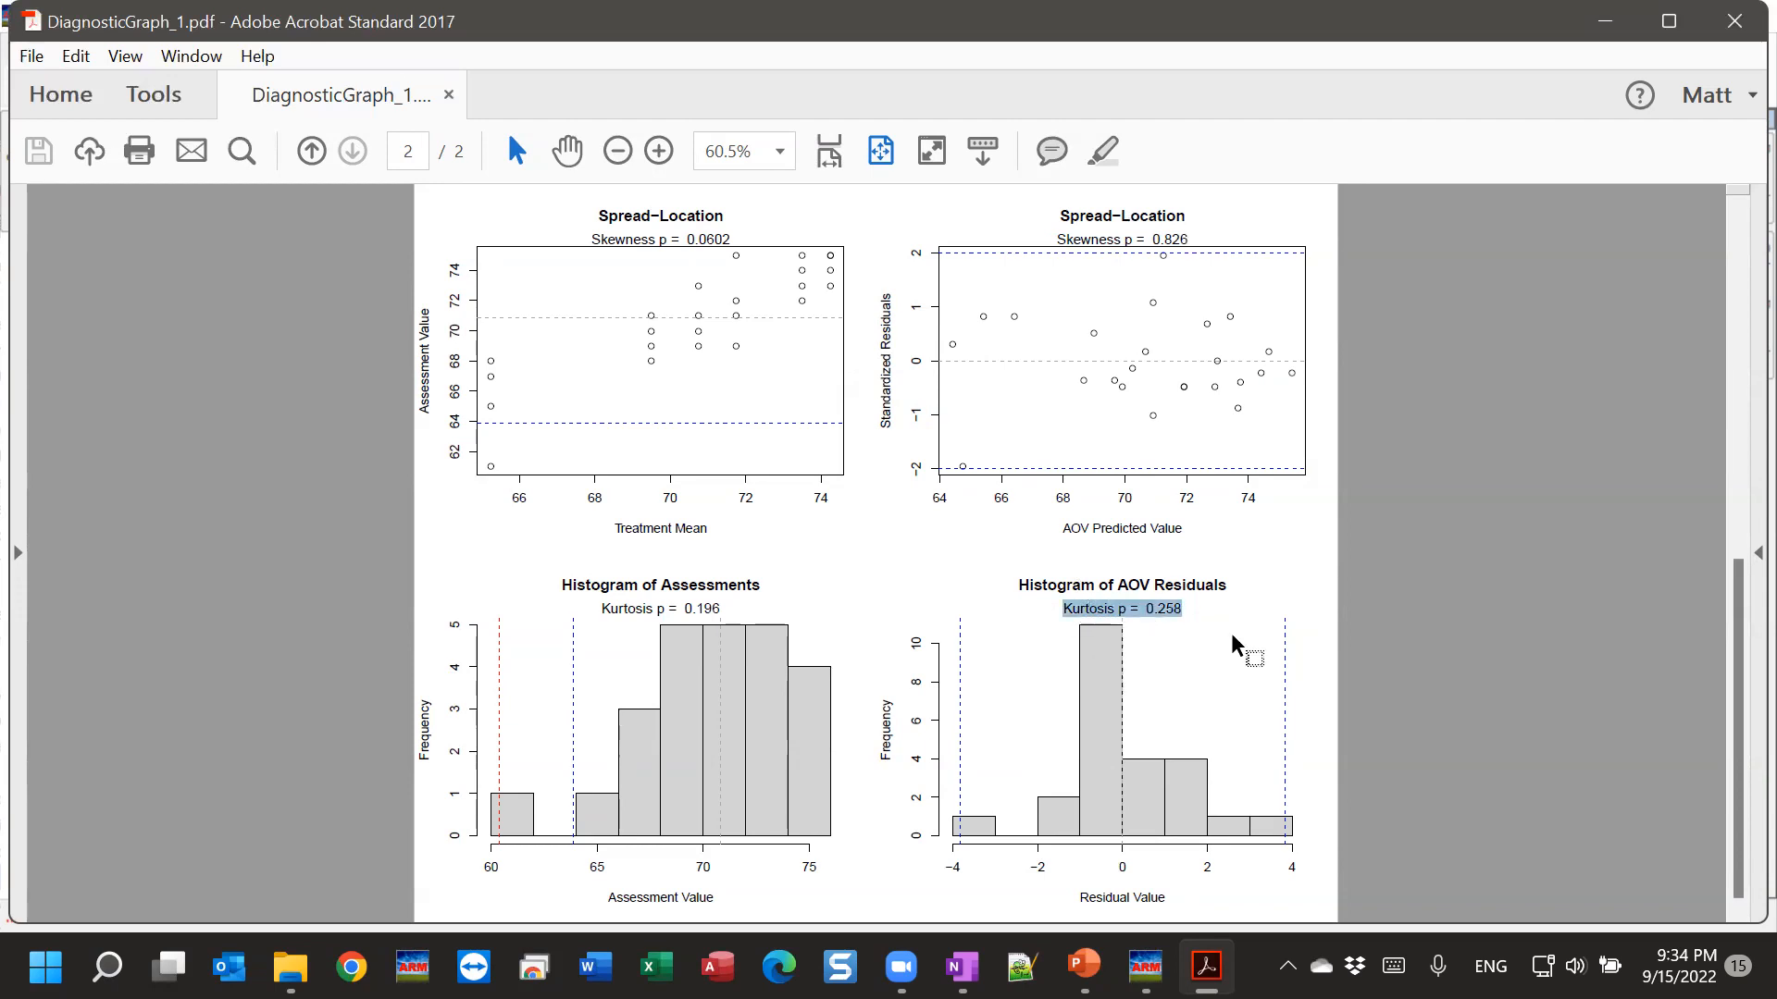
pyautogui.scroll(1, 1231, 633)
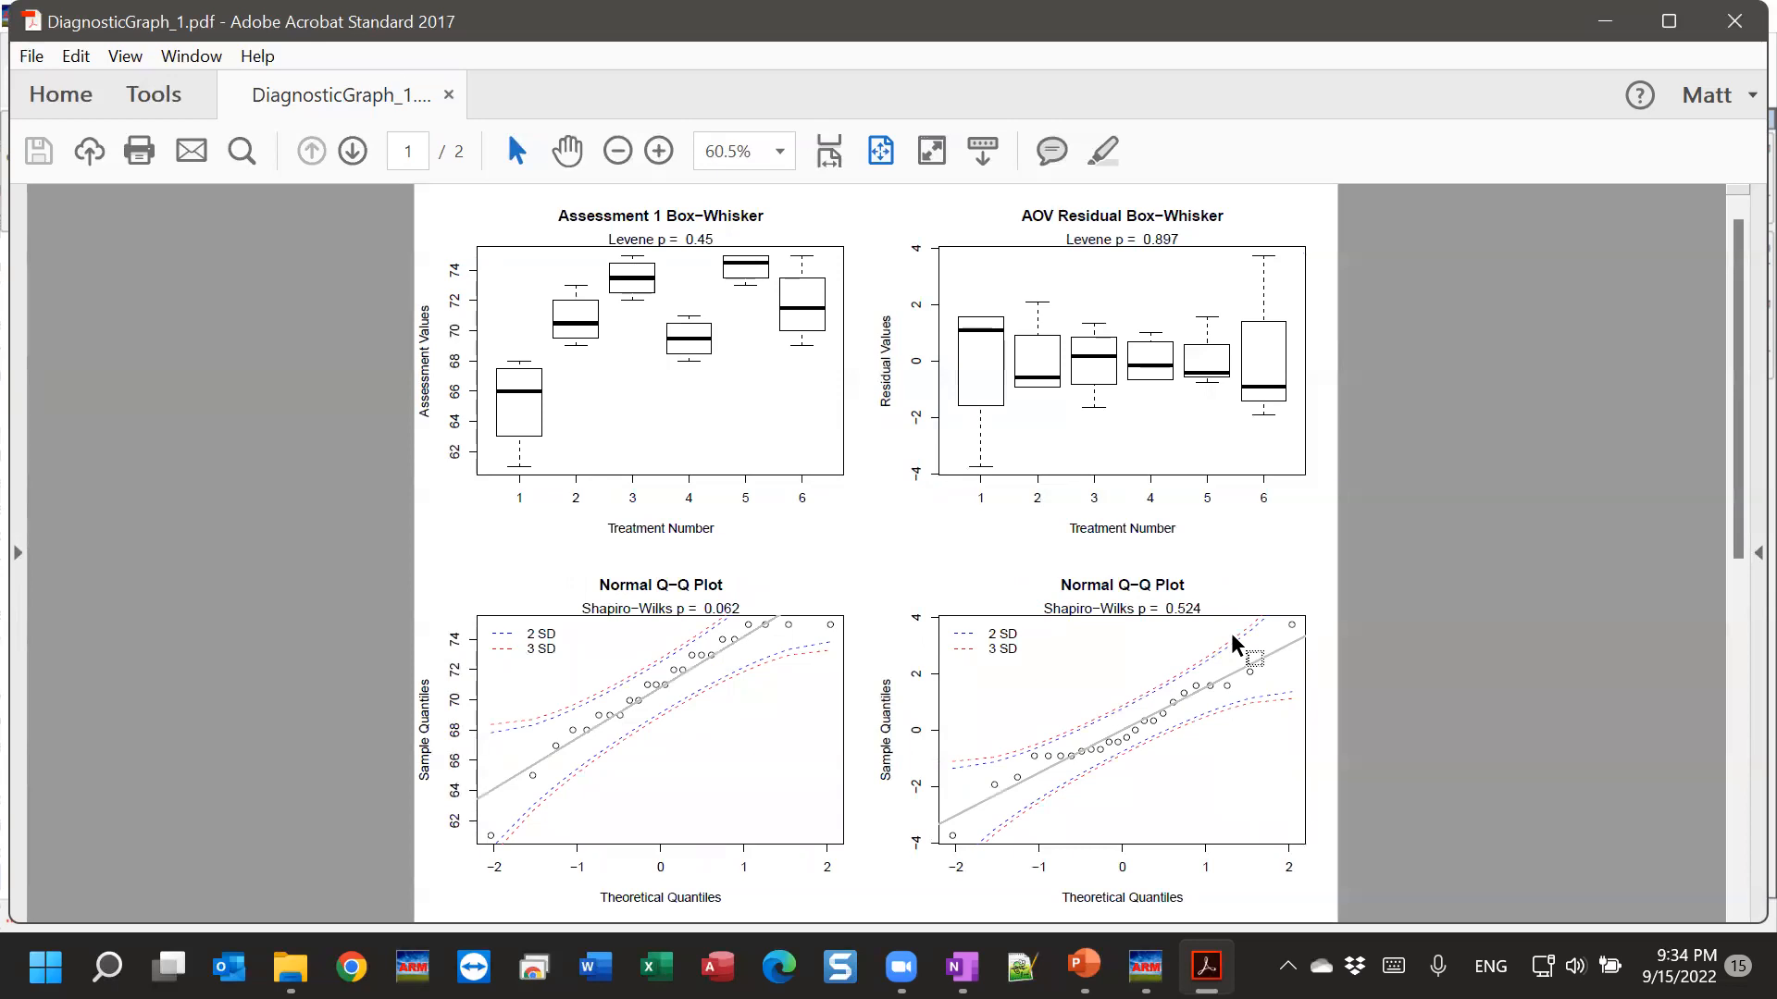
pyautogui.scroll(-1, 1230, 633)
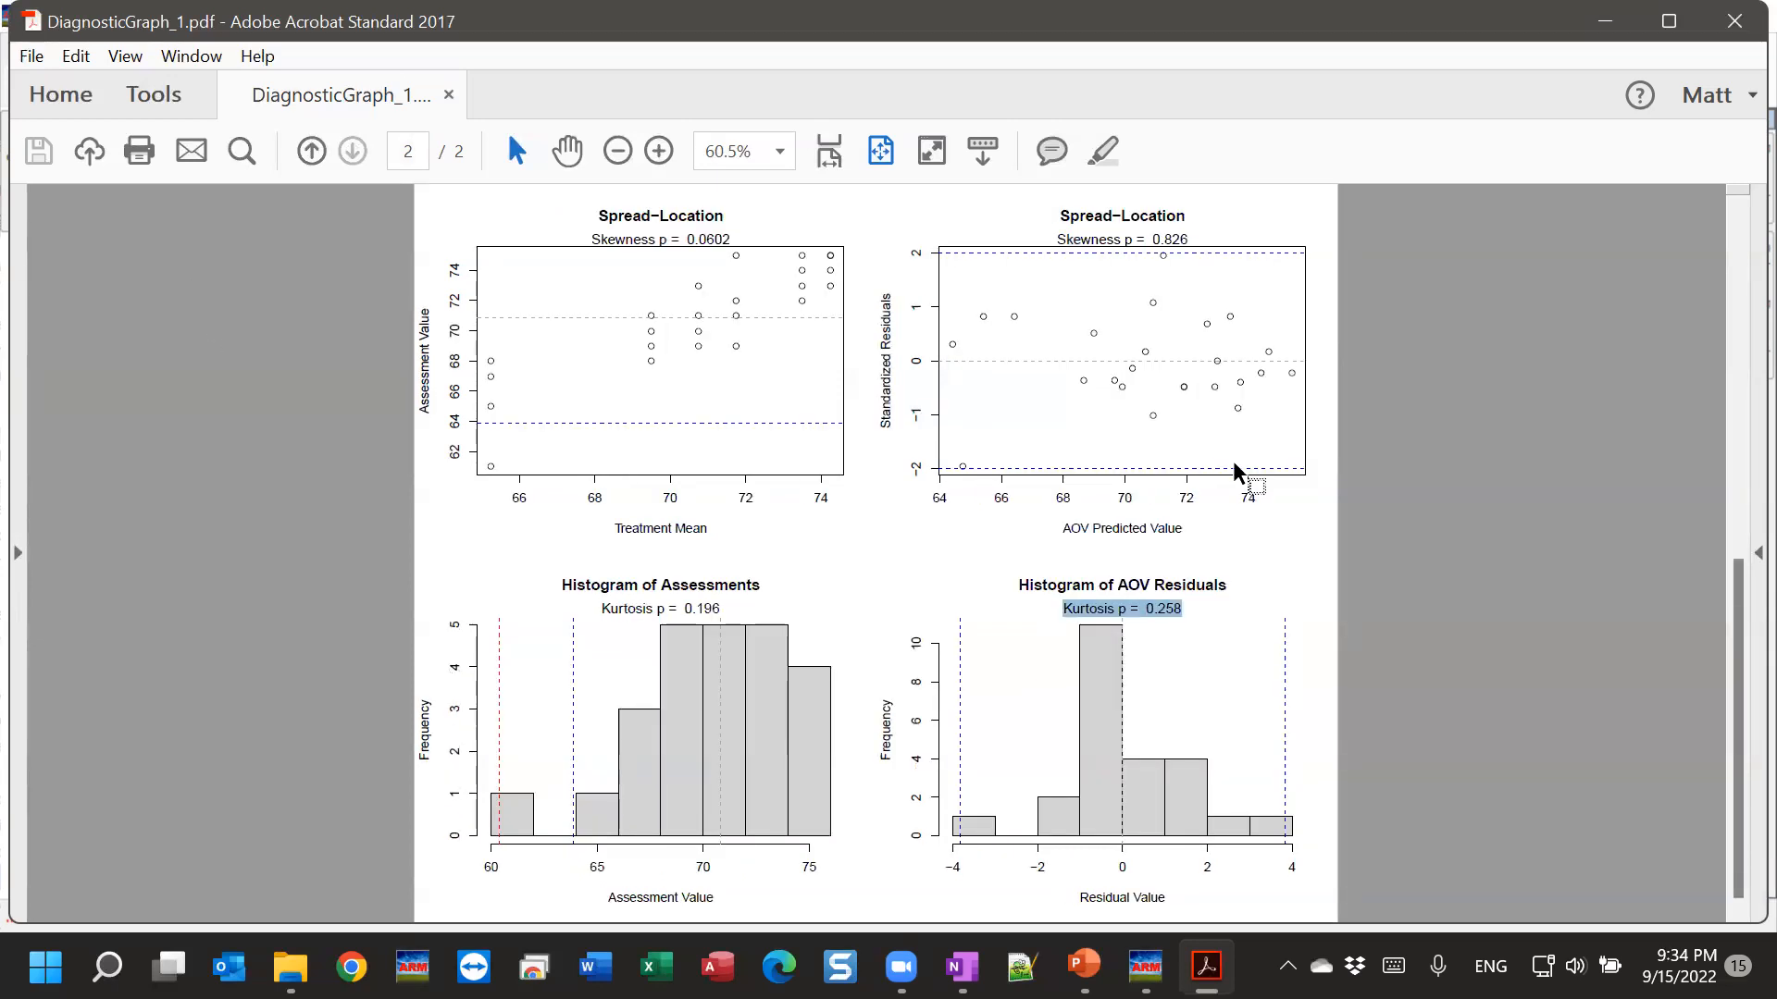
pyautogui.click(311, 150)
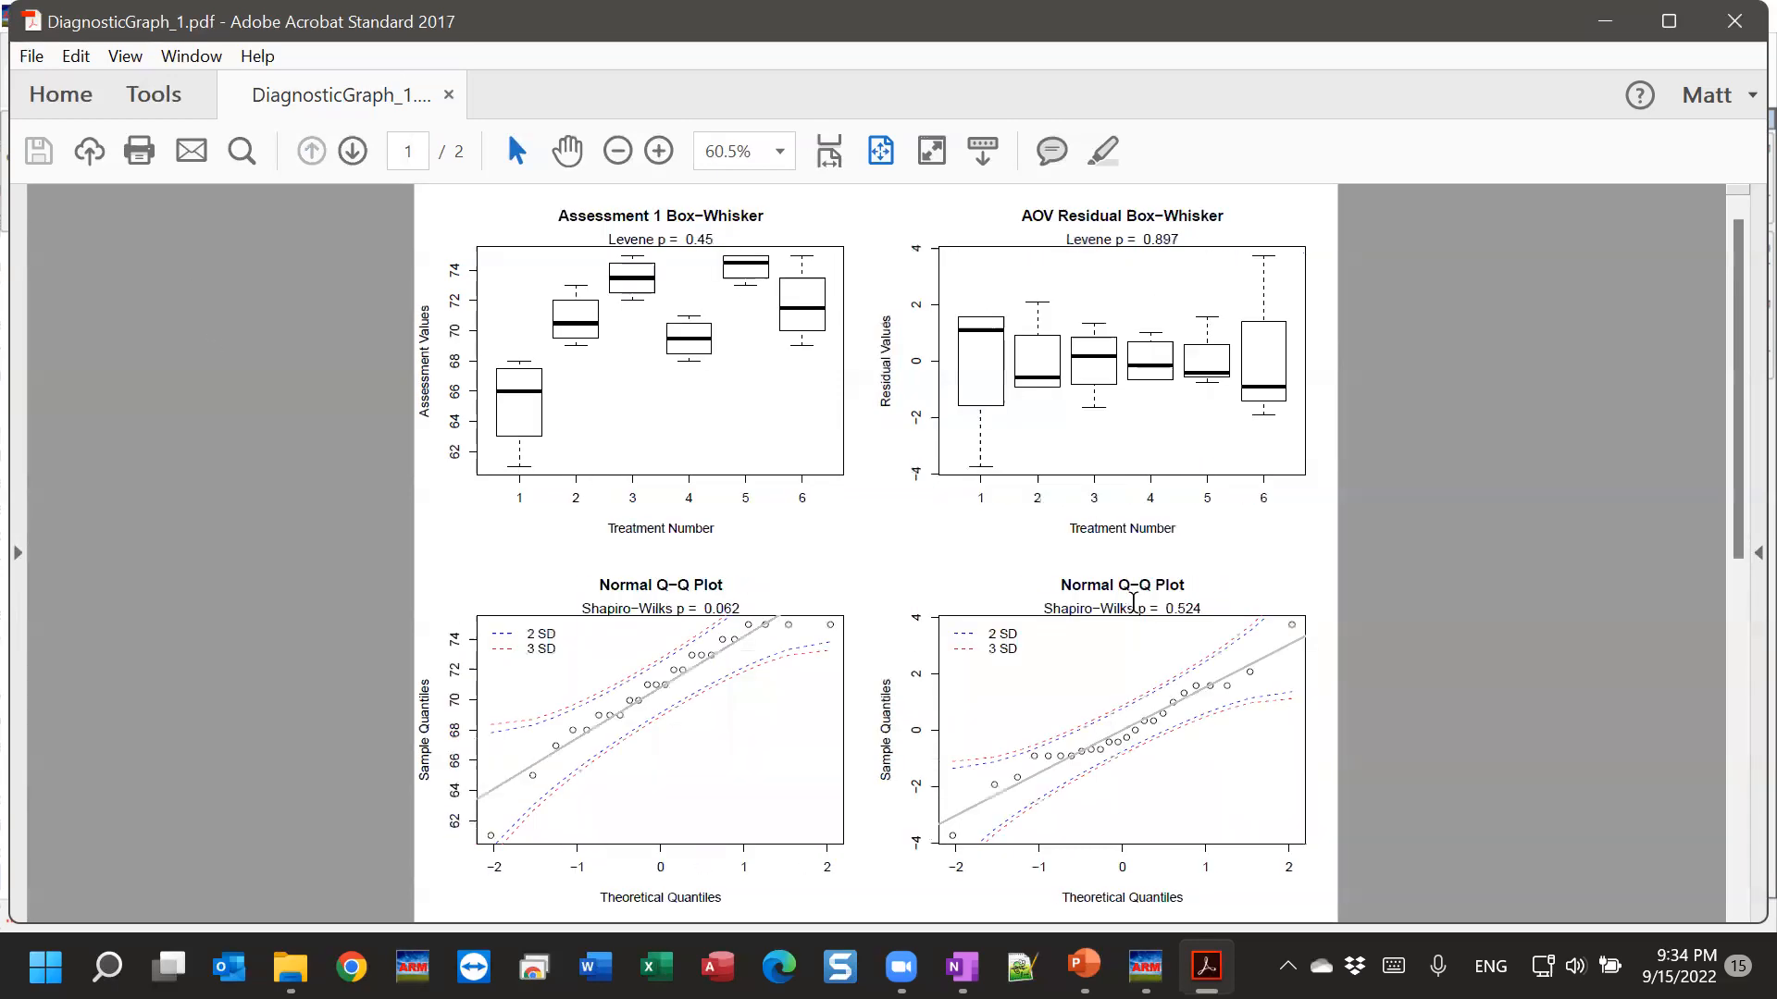
pyautogui.click(1734, 22)
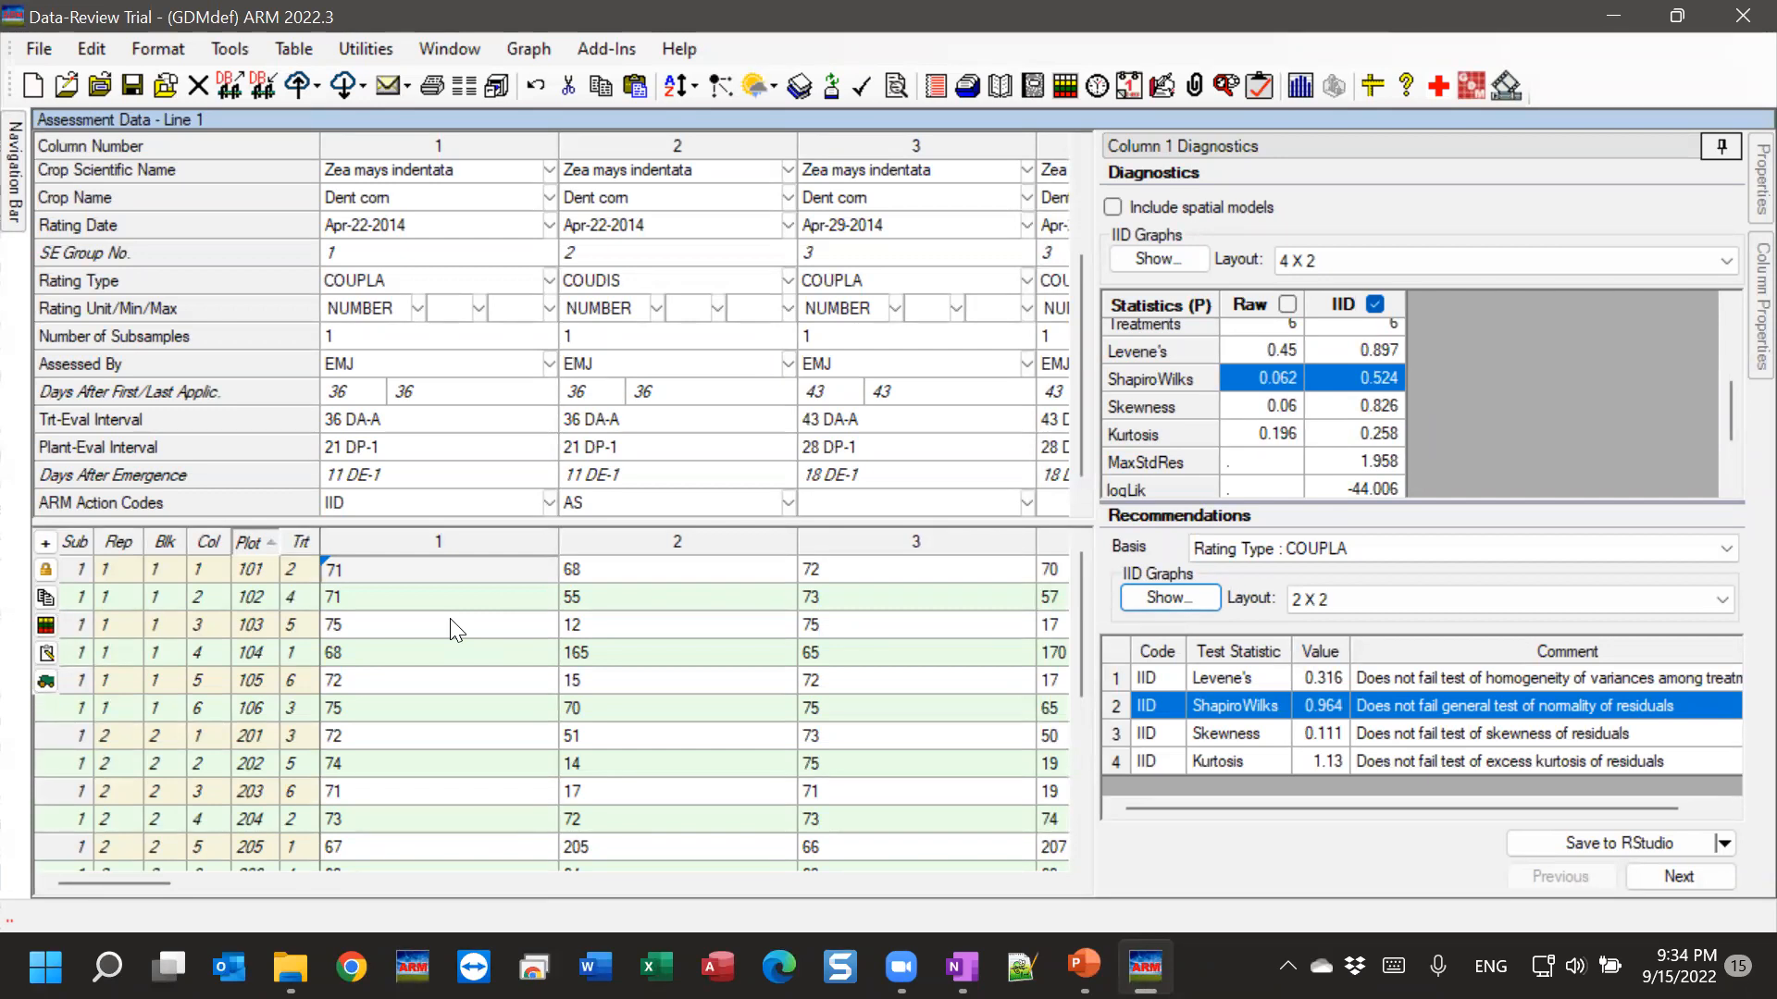
# Go to column 2's diagnostics, select the AS recommendation for Levene's, and show the AS graphs in the 2 X 2 layout.
pyautogui.click(698, 573)
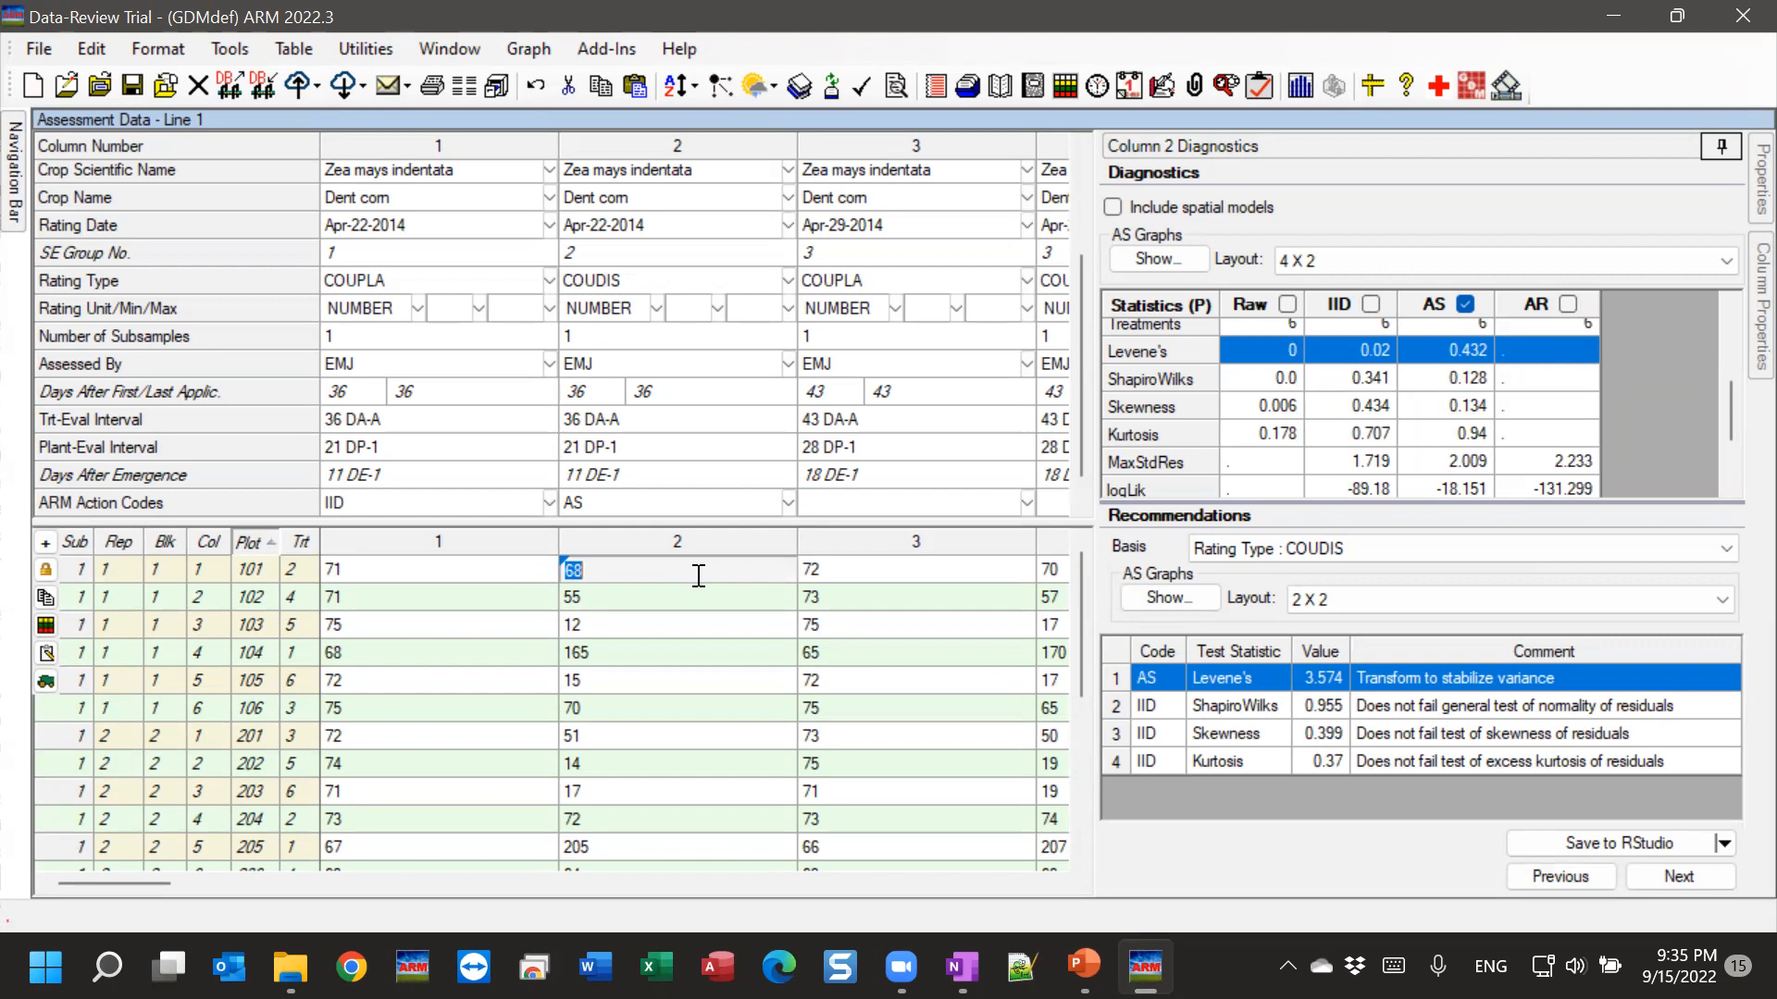
pyautogui.click(1152, 678)
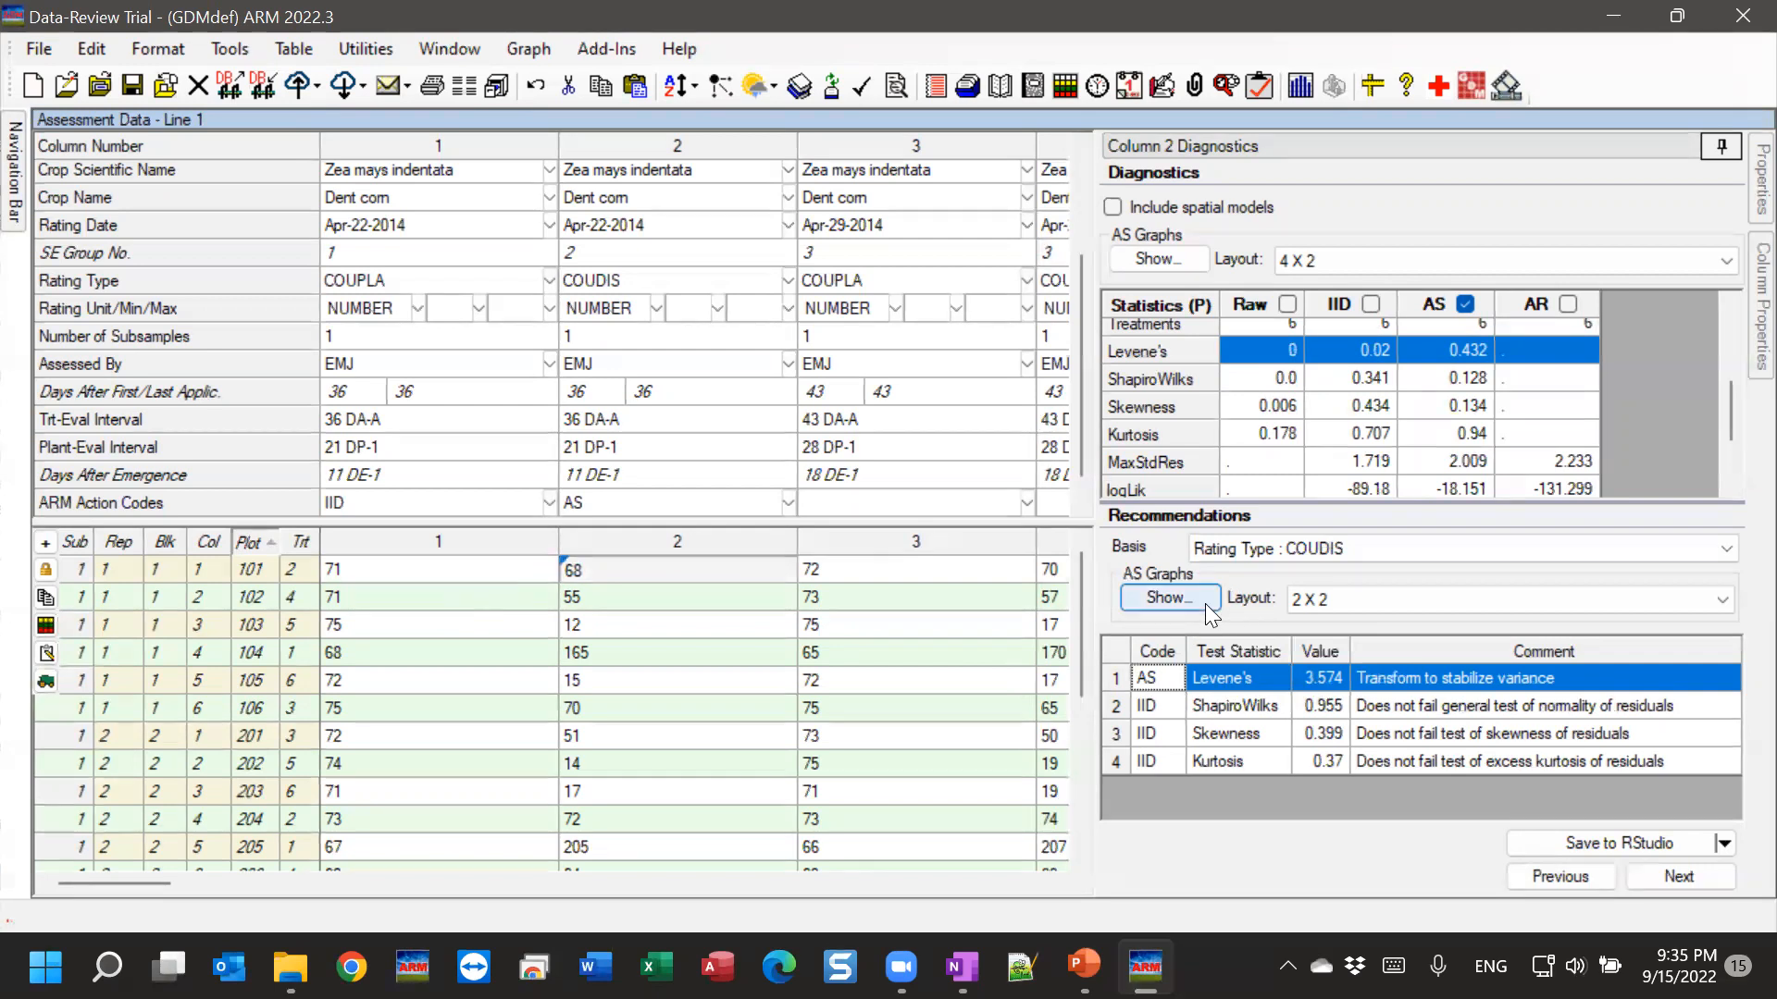
pyautogui.click(1171, 599)
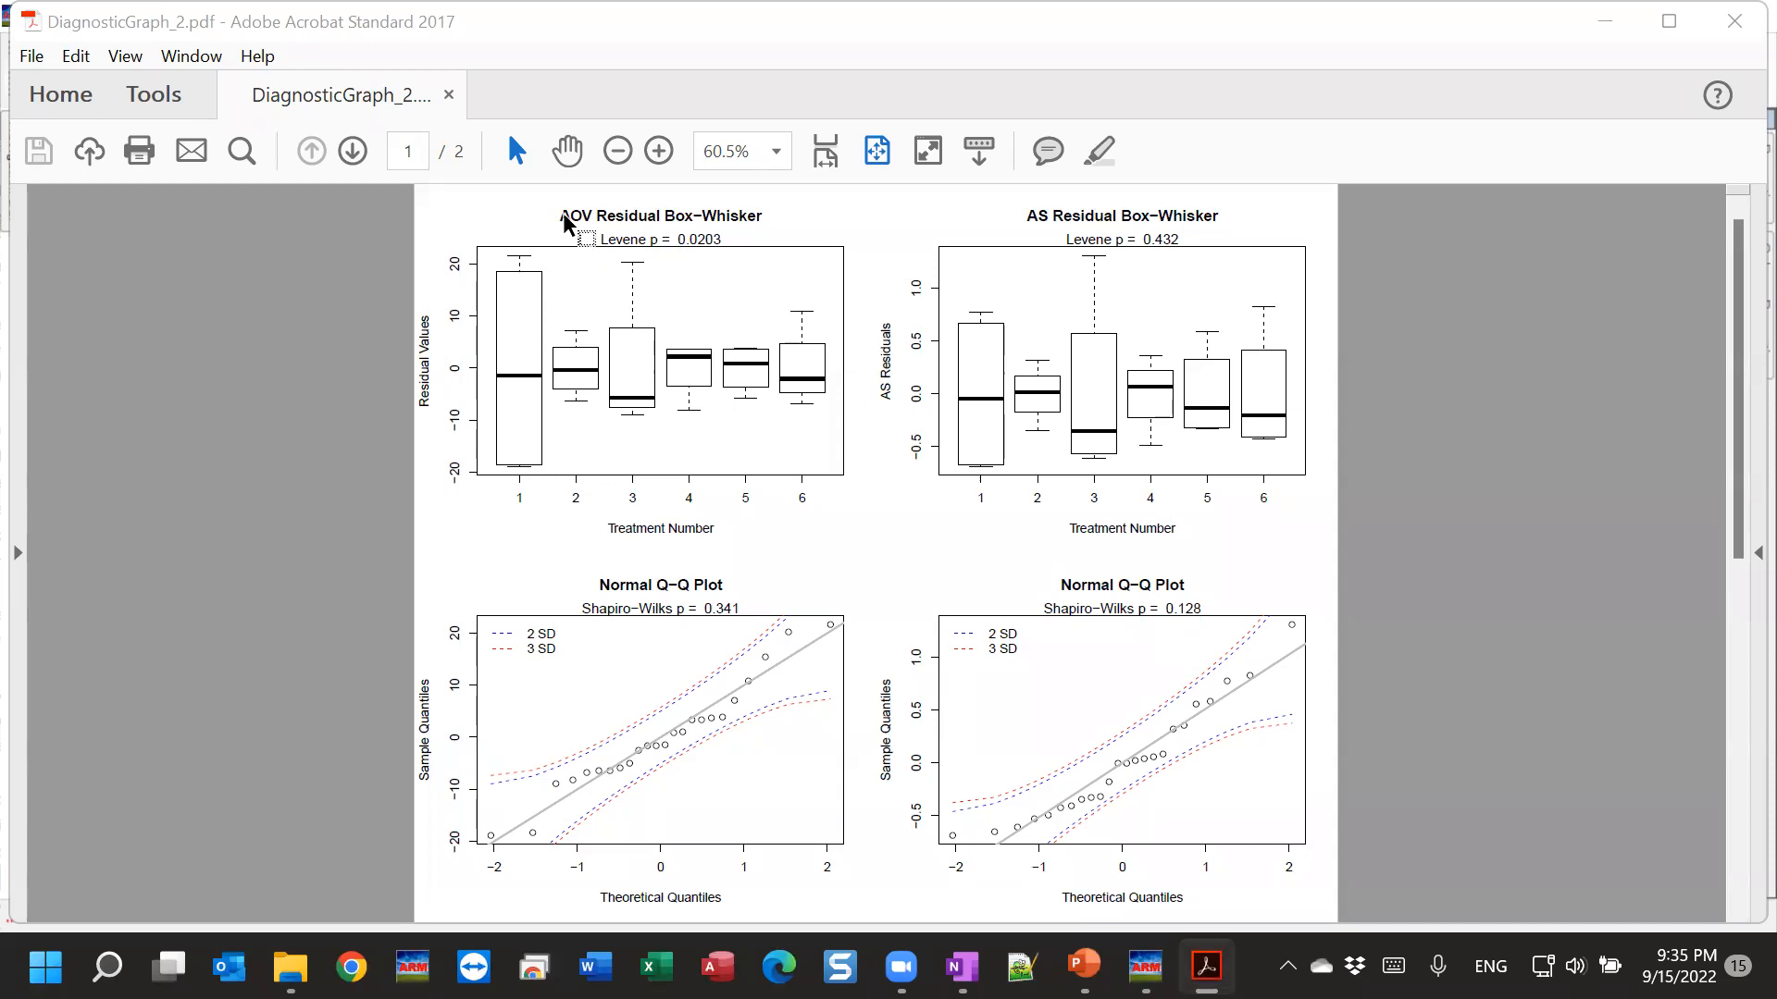
# Compare column 2's AOV and AS residual box-whisker plots, and bring up the second page with the spread-location plots and histograms.
pyautogui.moveTo(562, 215); pyautogui.dragTo(655, 215)
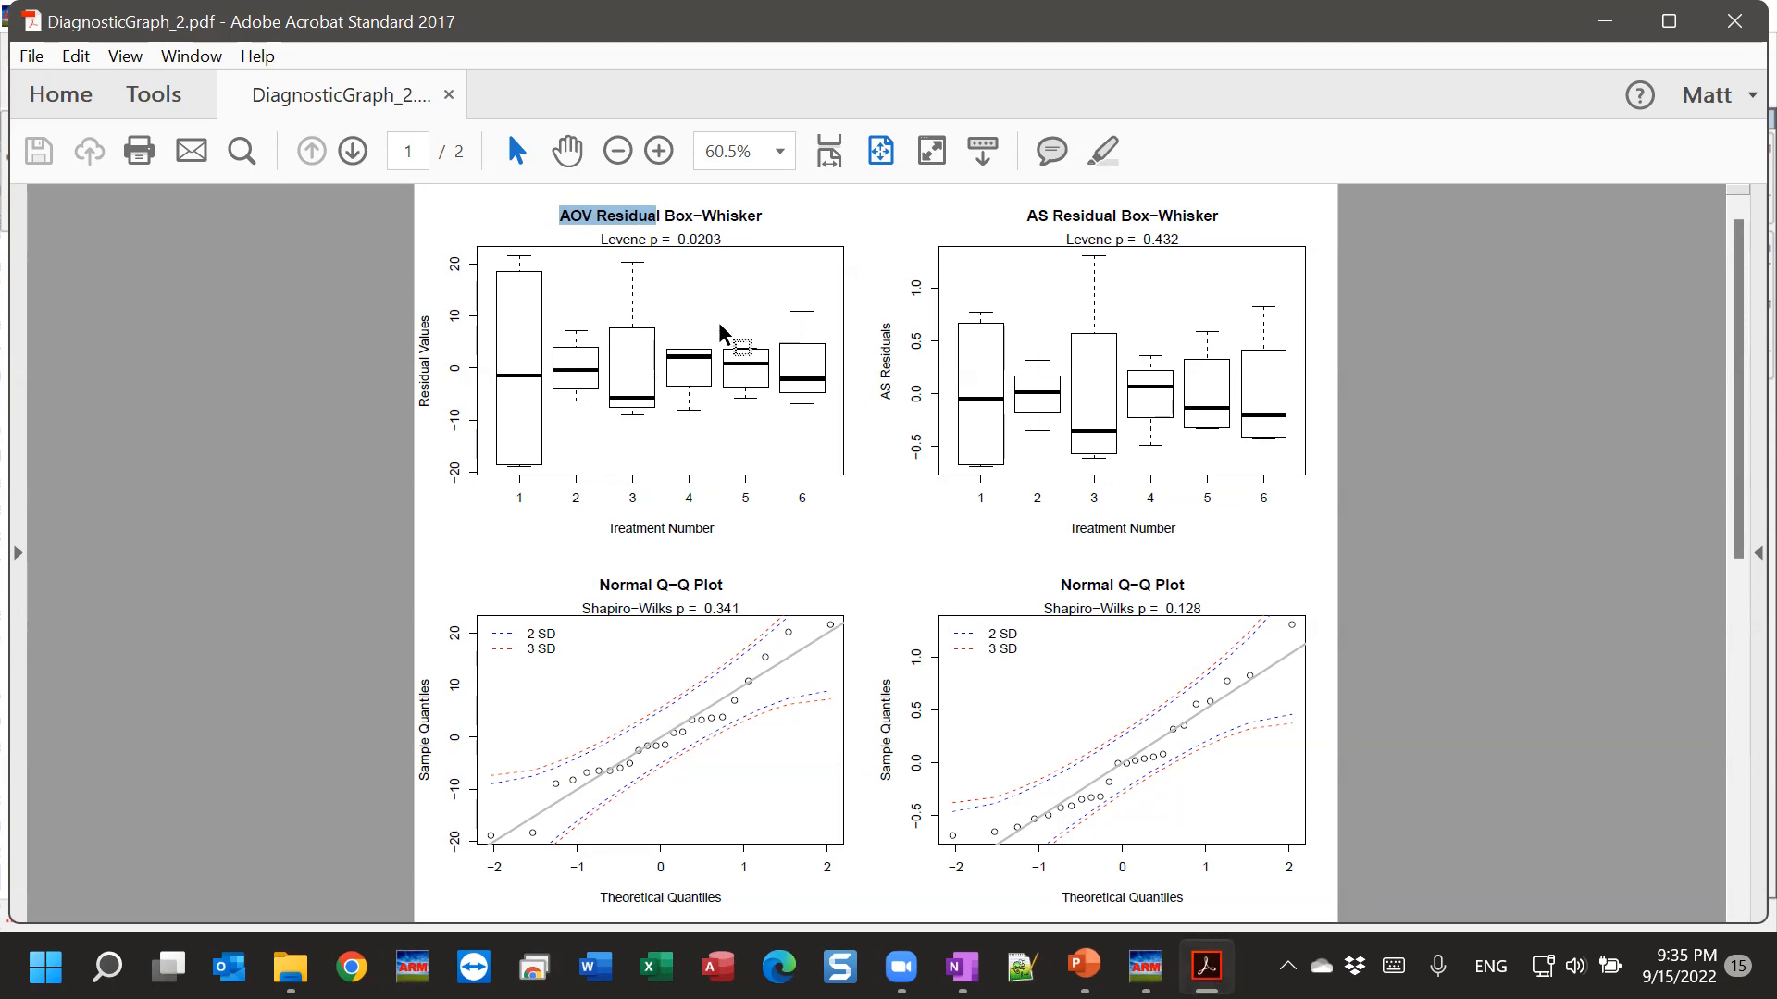
pyautogui.click(514, 283)
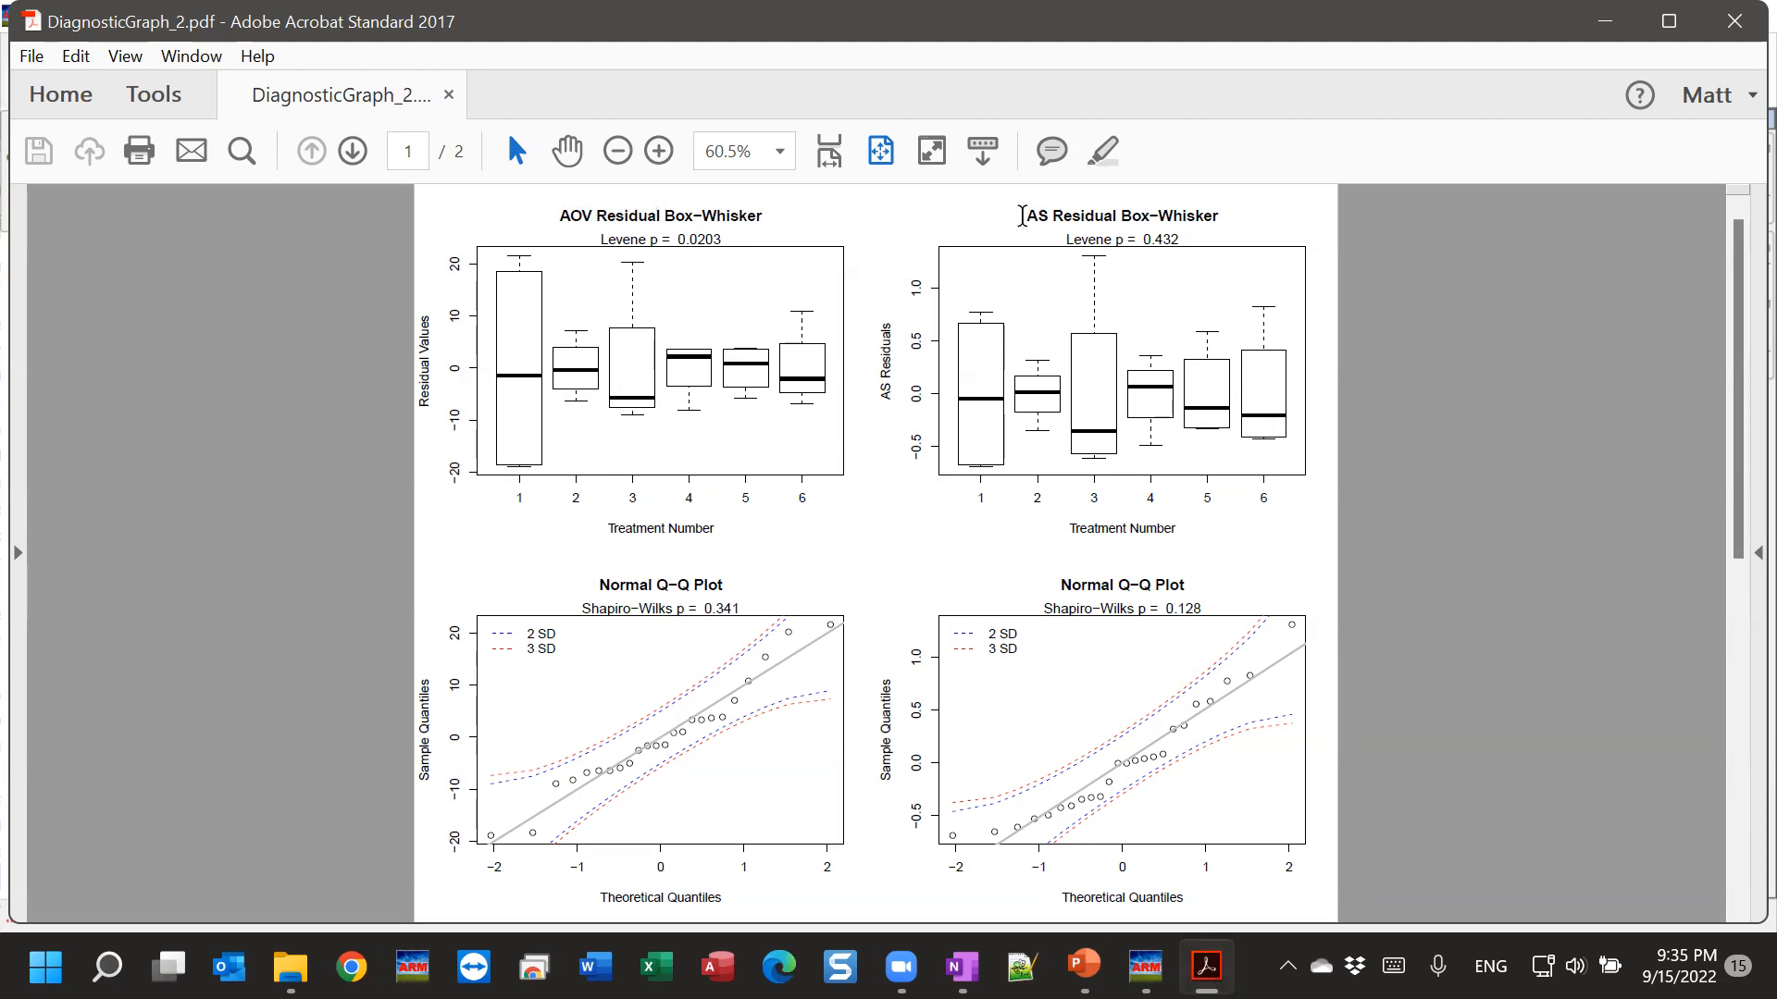
pyautogui.moveTo(1022, 215); pyautogui.dragTo(1117, 216)
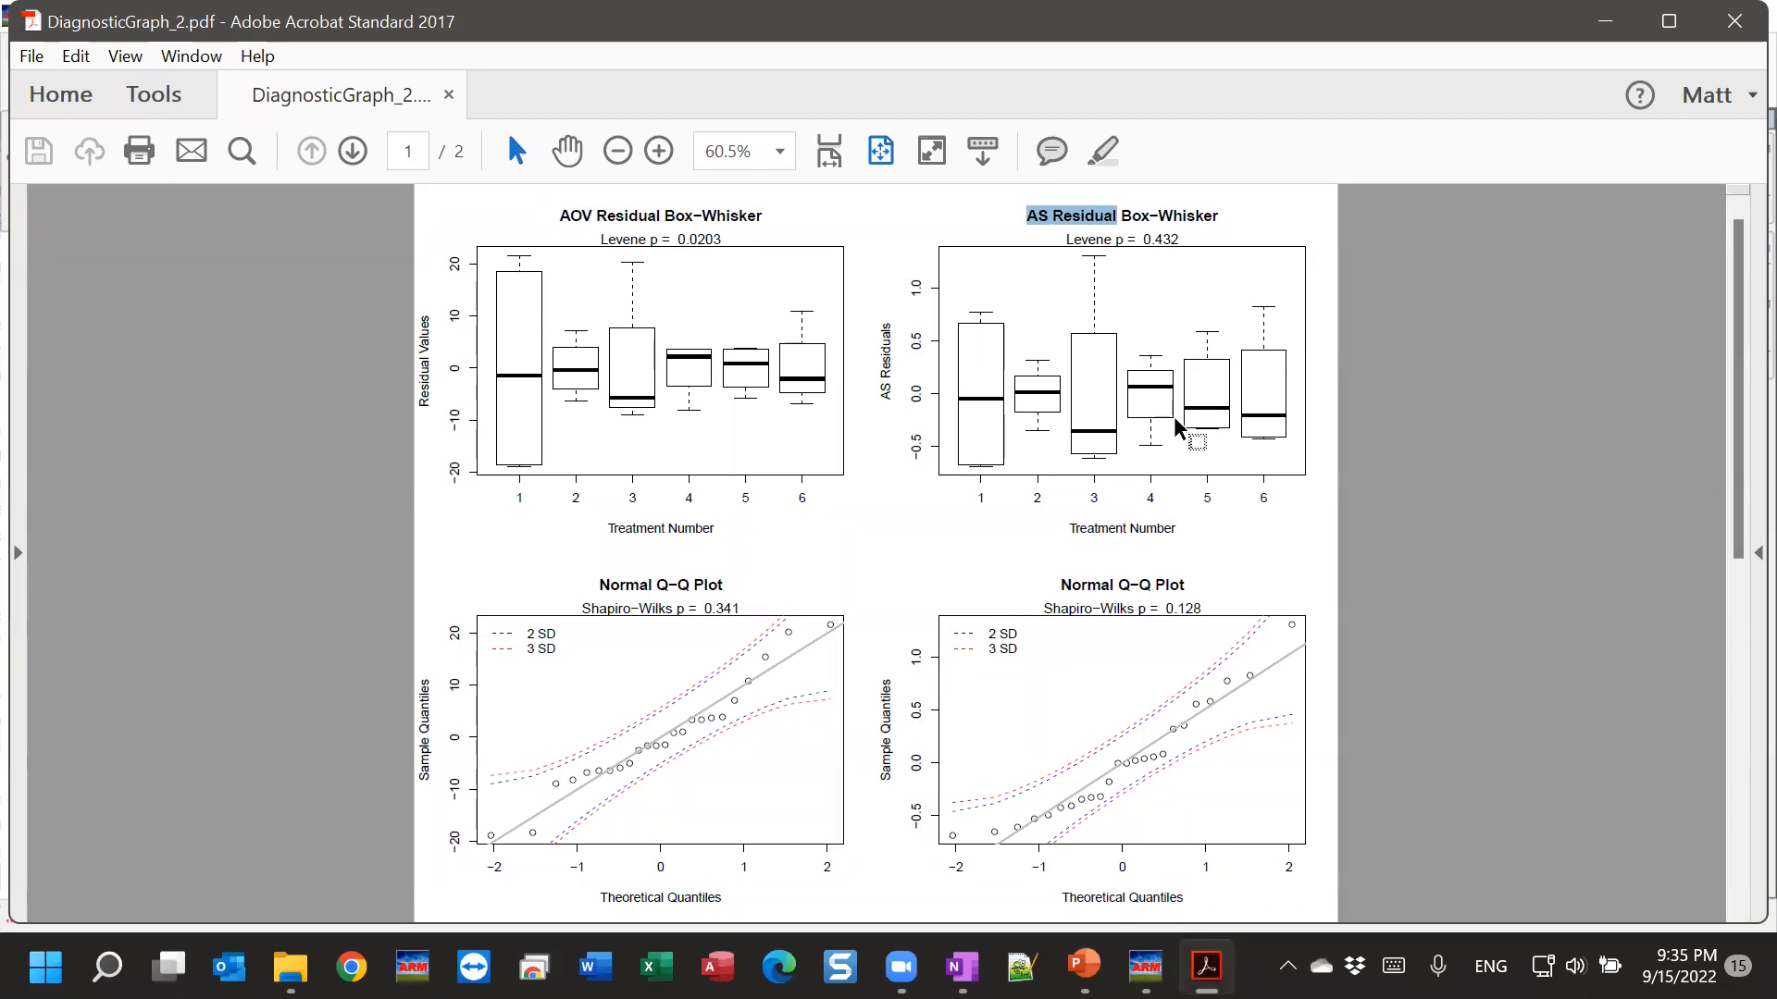
pyautogui.moveTo(1021, 405); pyautogui.dragTo(1291, 386)
pyautogui.click(352, 151)
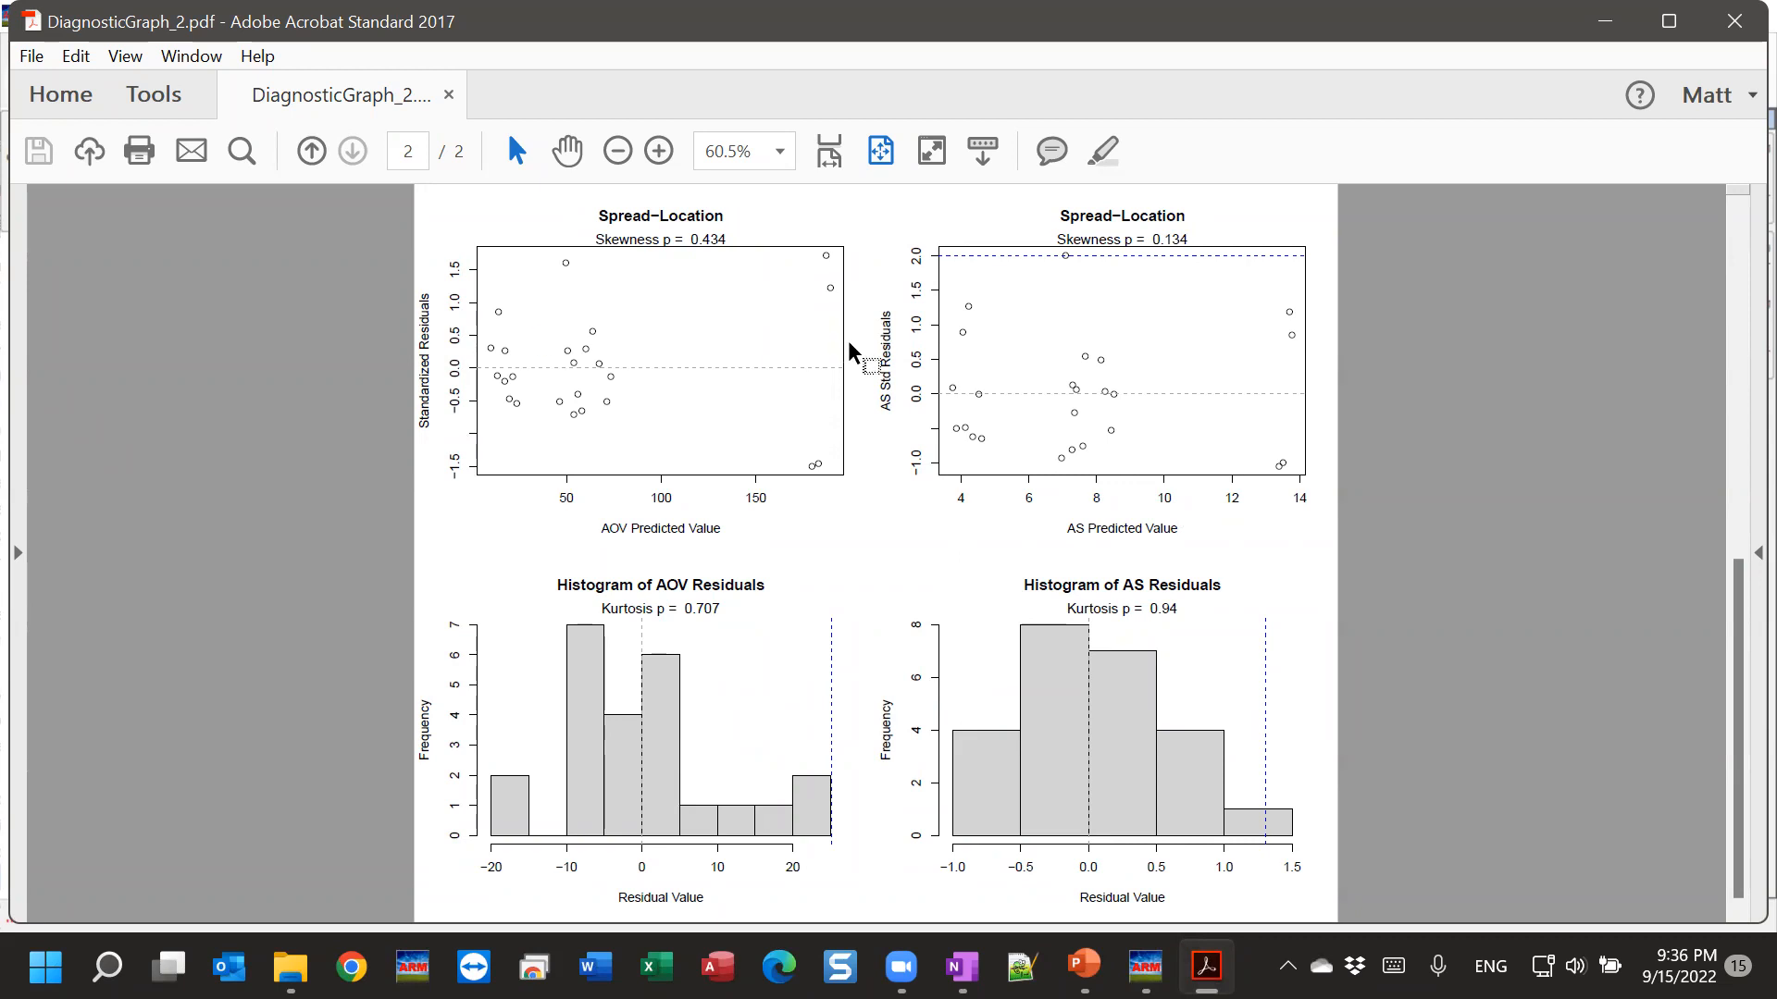
# Close column 2's graph file and apply the recommended IID action code for Levene's to column 3.
pyautogui.click(1734, 21)
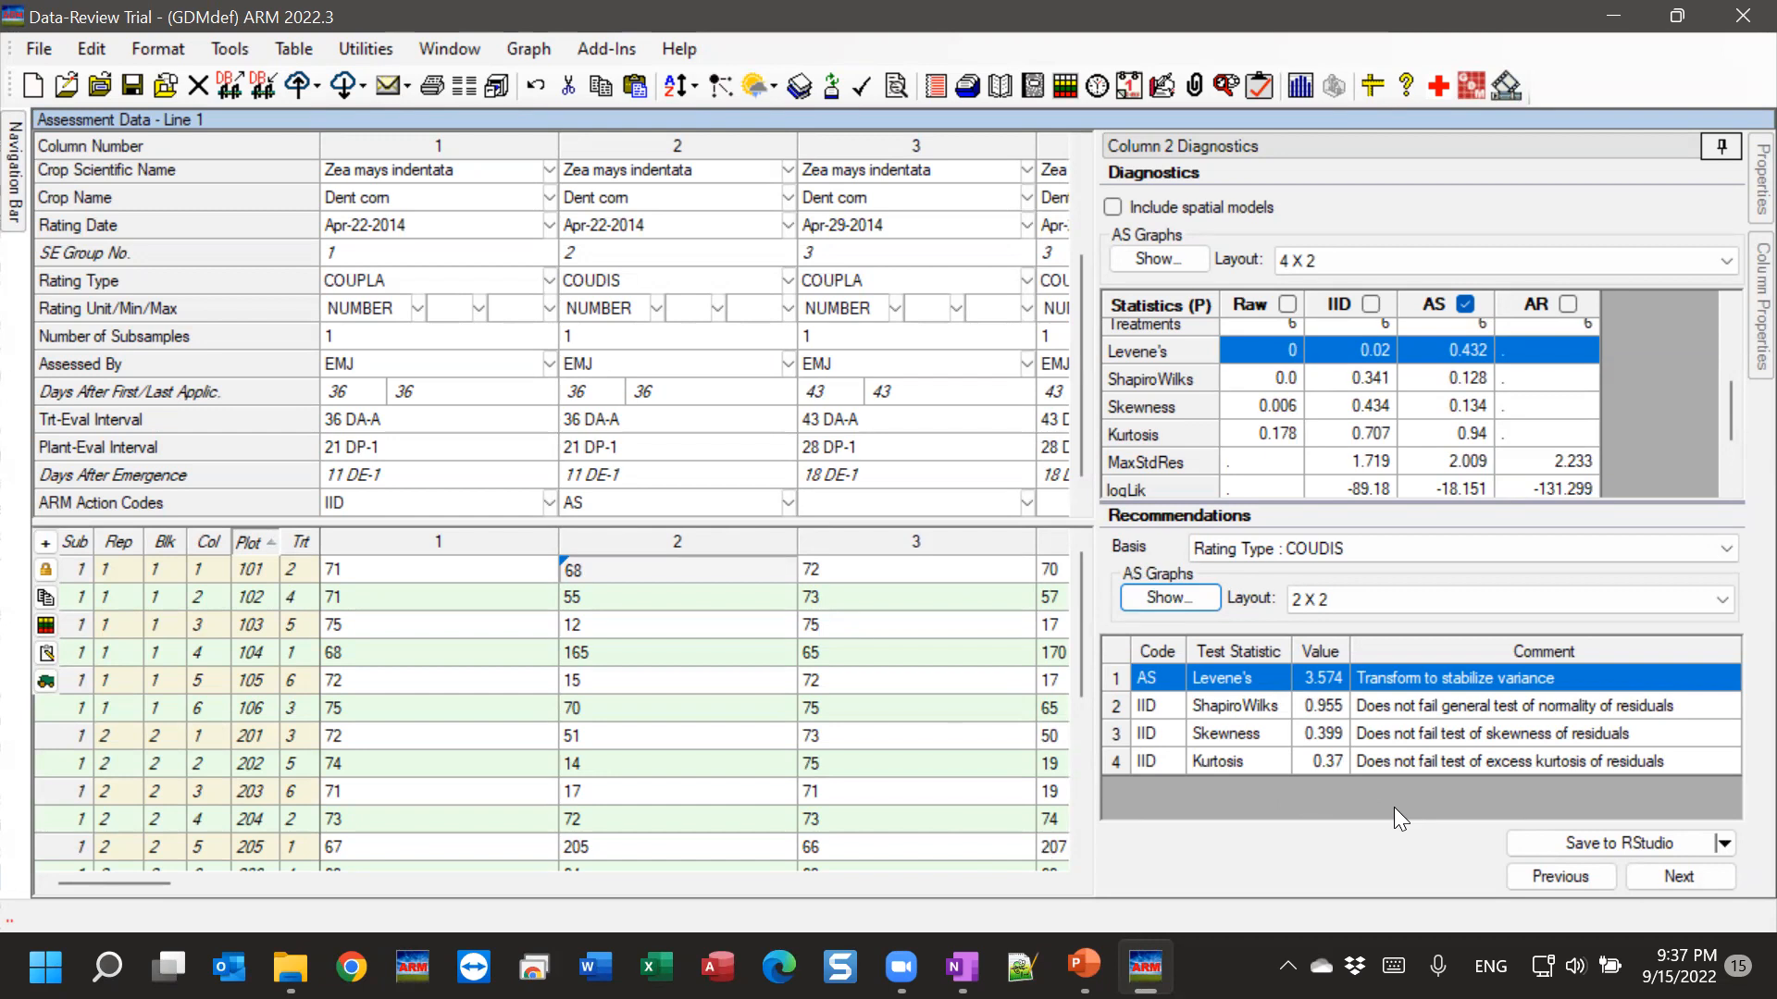
pyautogui.click(1667, 877)
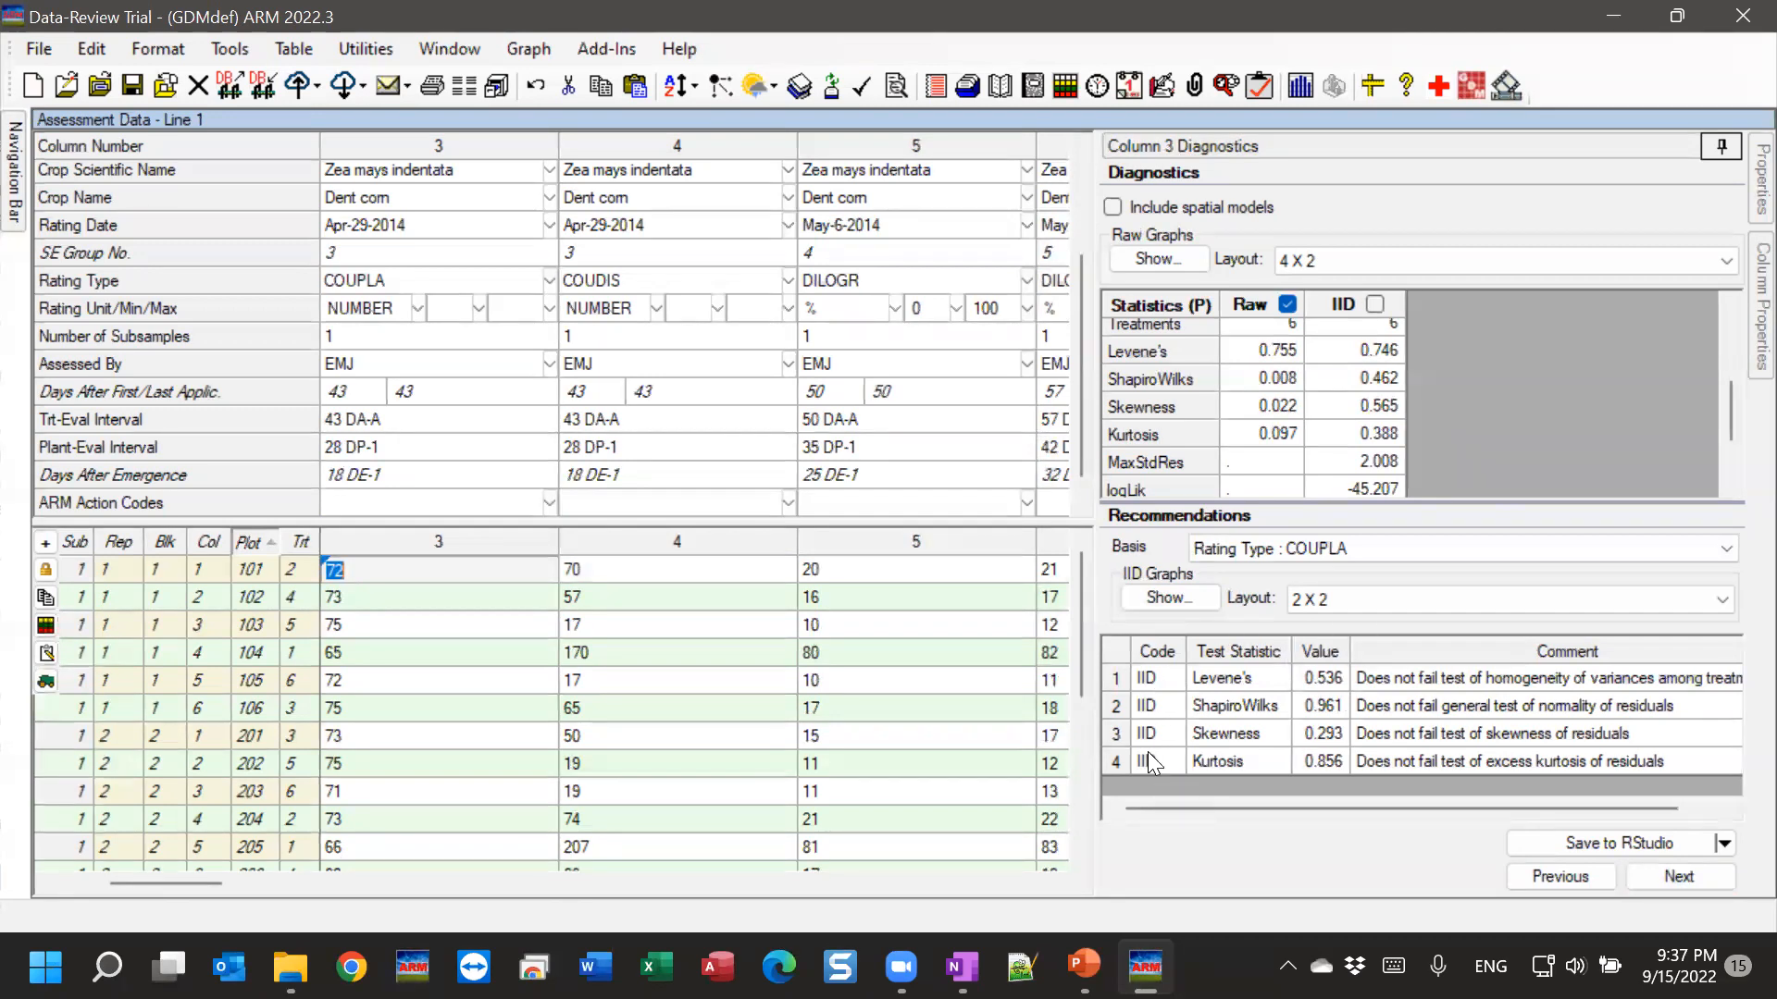
pyautogui.doubleClick(1173, 683)
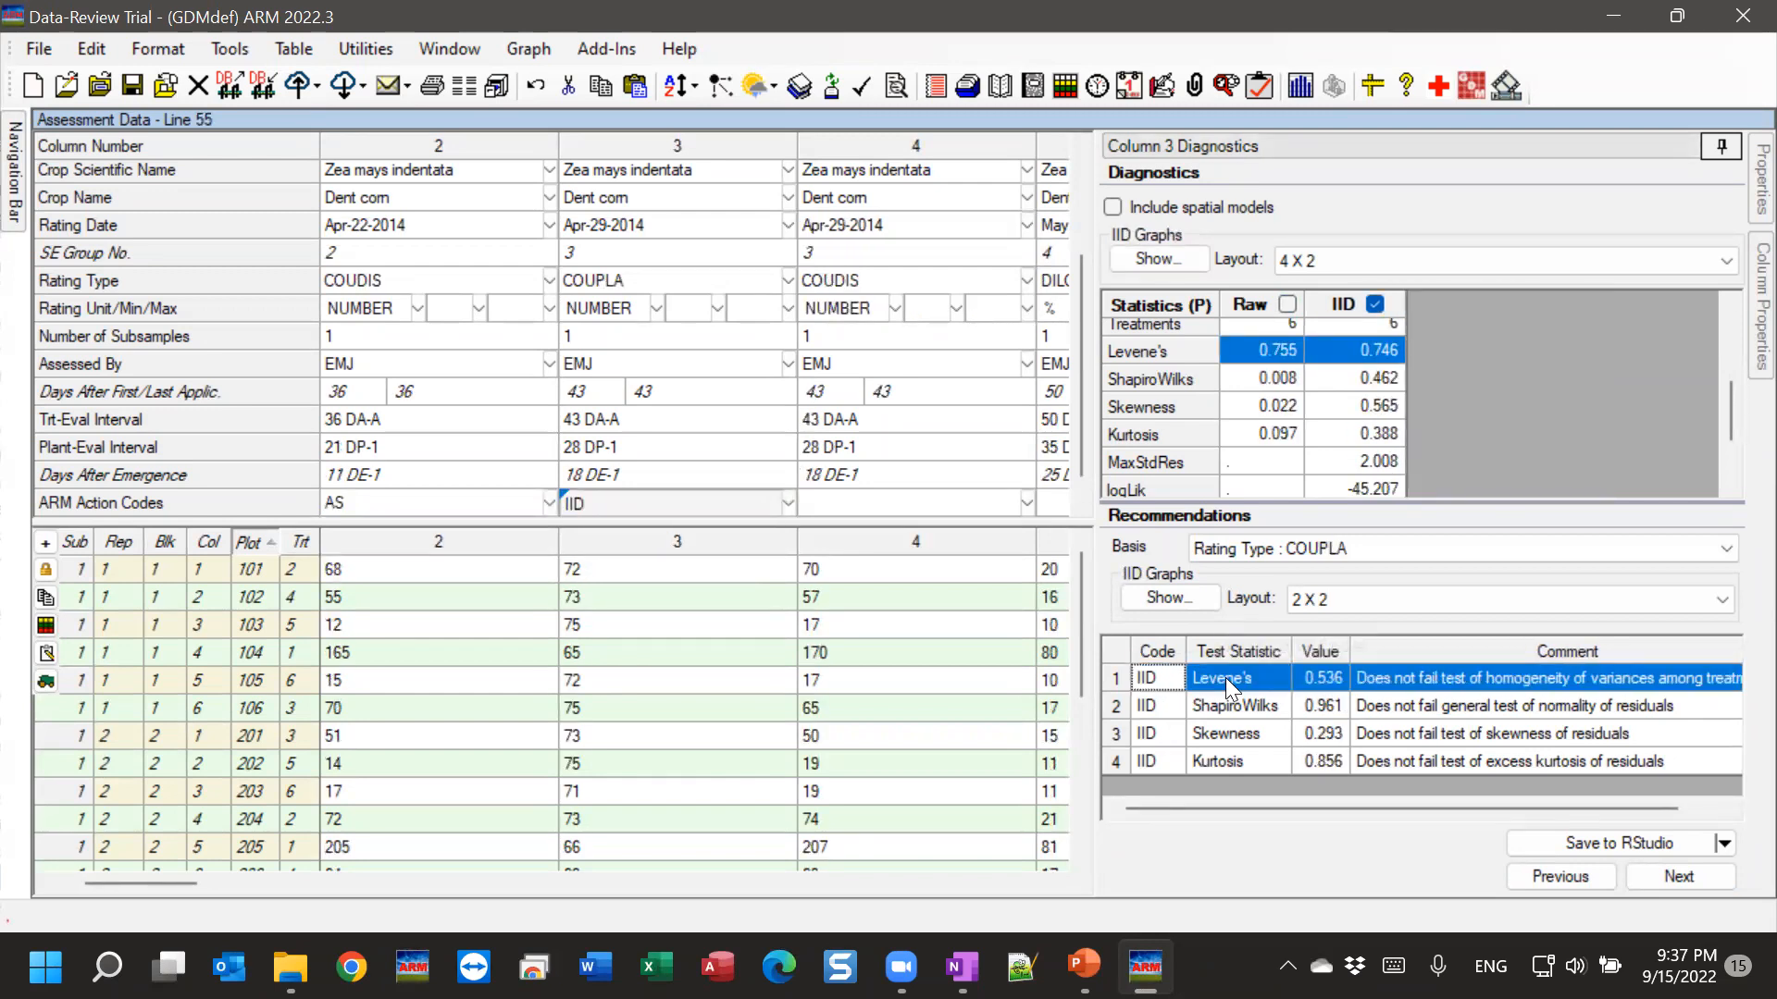
# Go to column 4's diagnostics, check the recommendation basis options keeping Rating Type : COUDIS, and apply the AS action code for Levene's.
pyautogui.click(1684, 877)
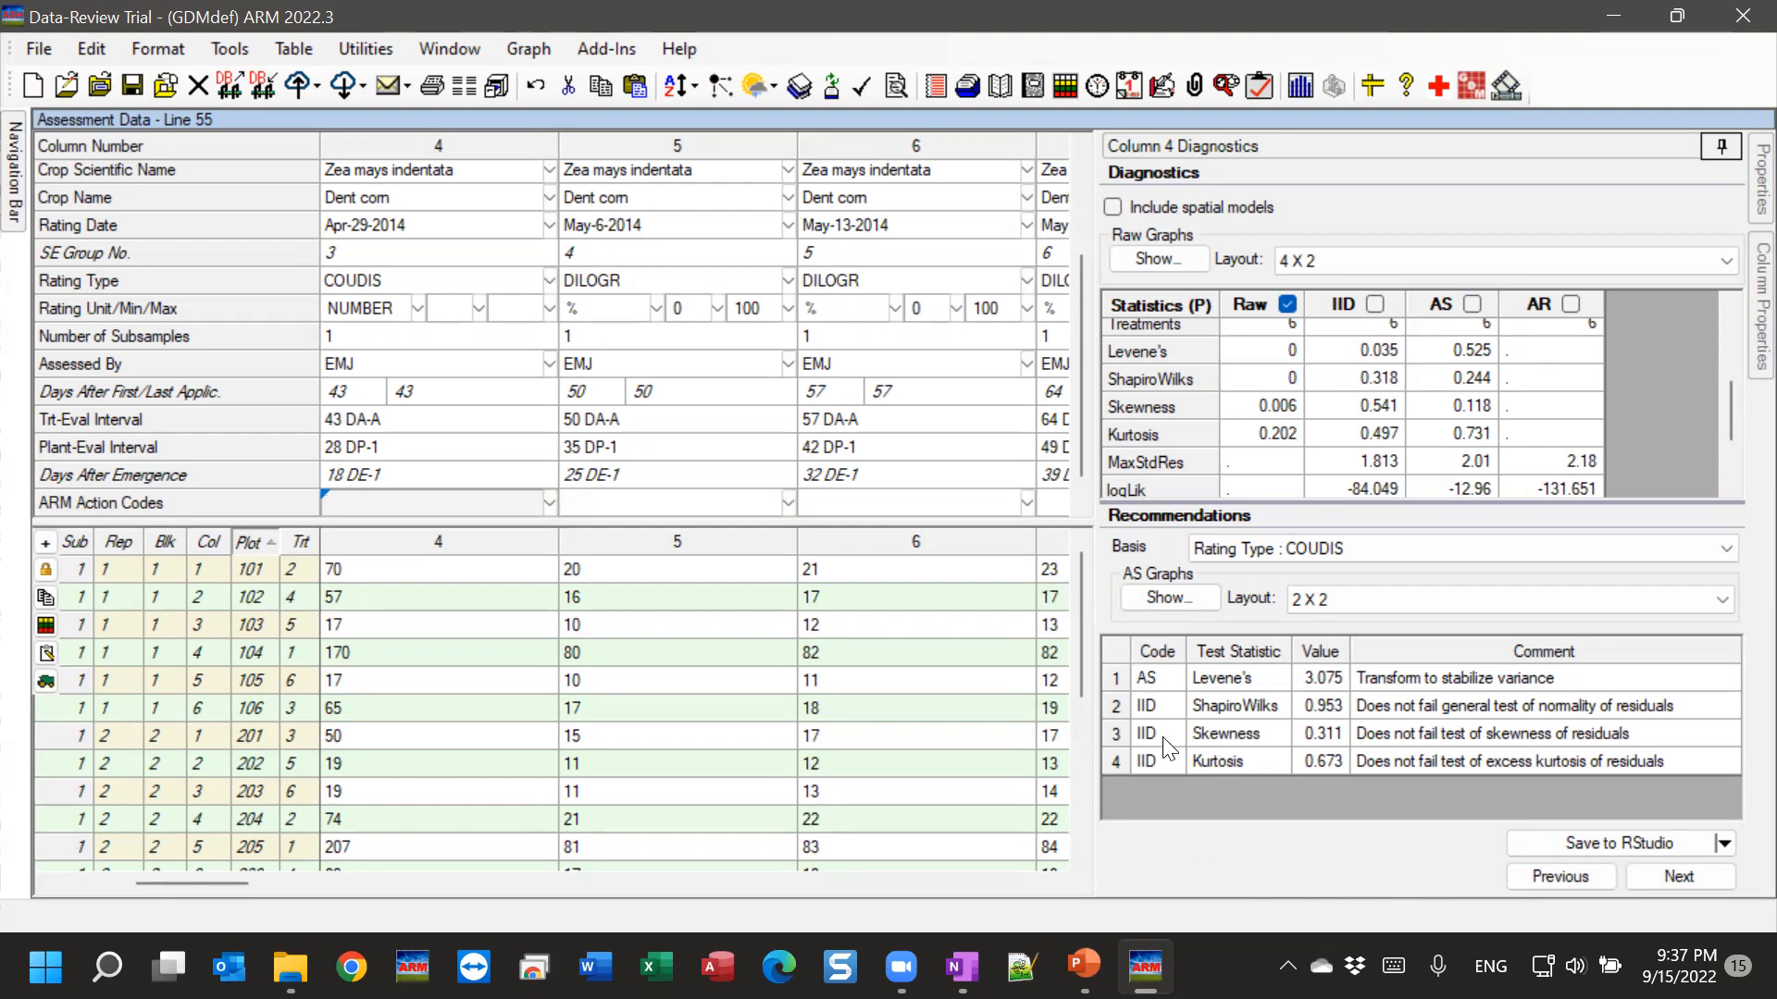
pyautogui.click(1211, 679)
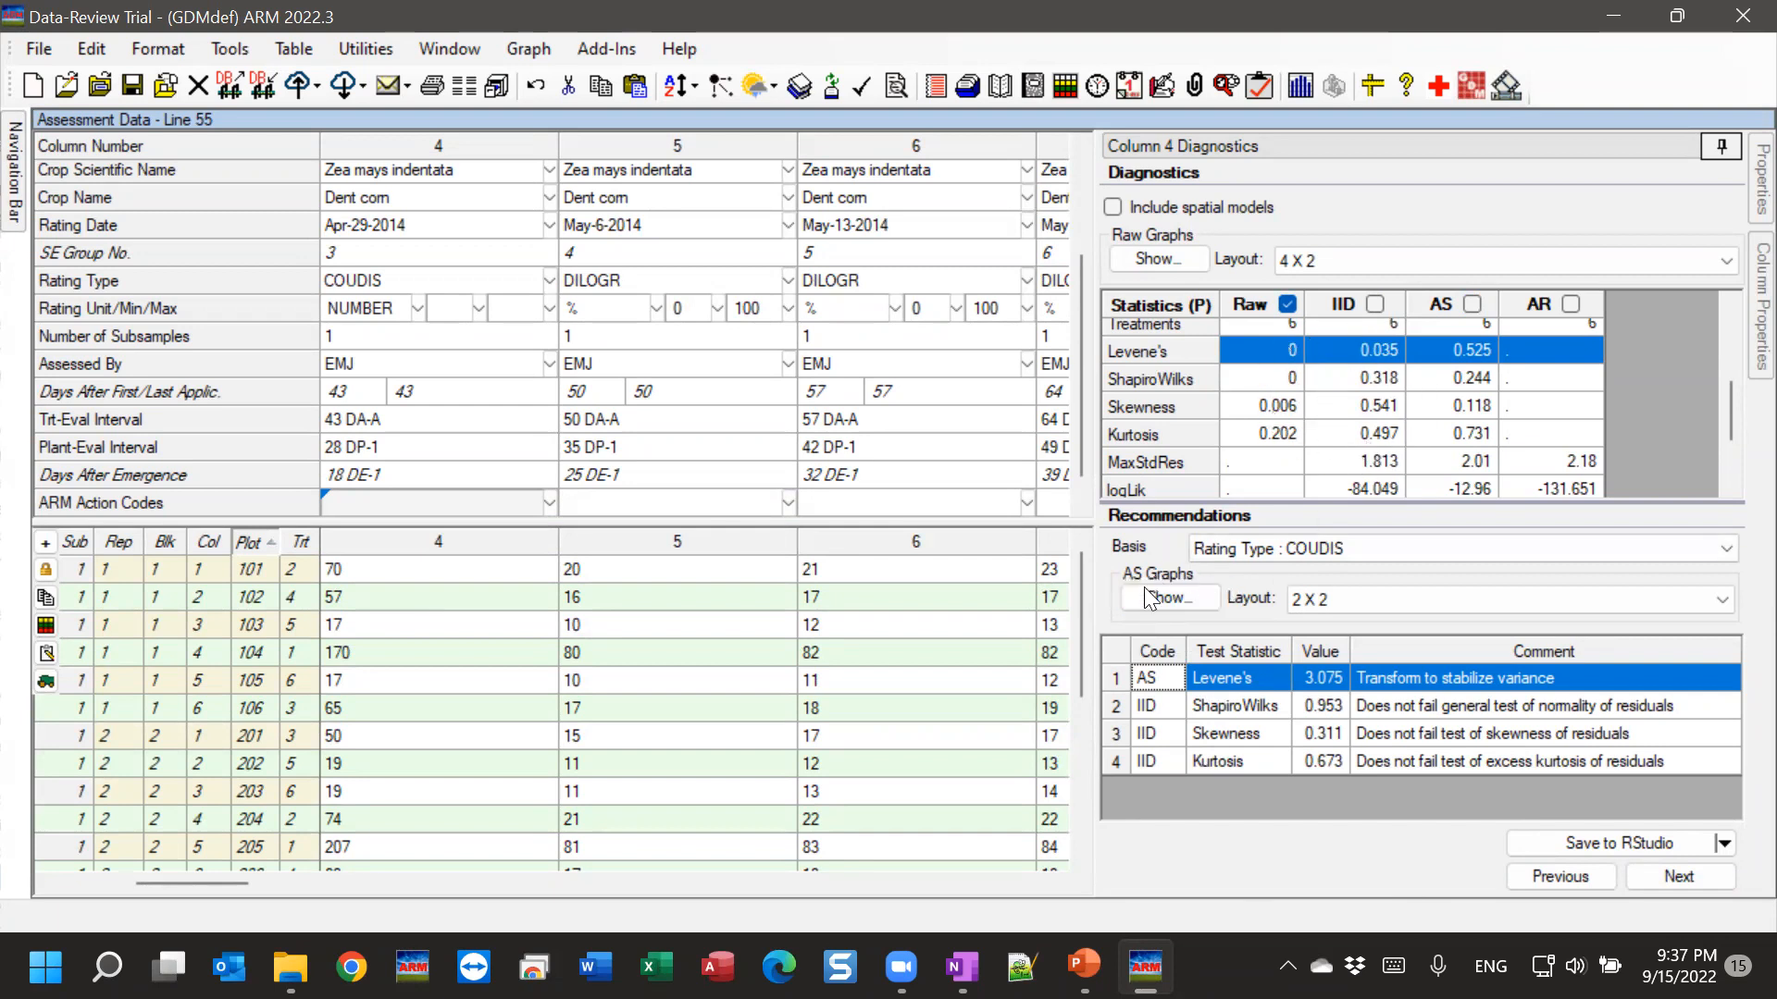
pyautogui.click(1295, 550)
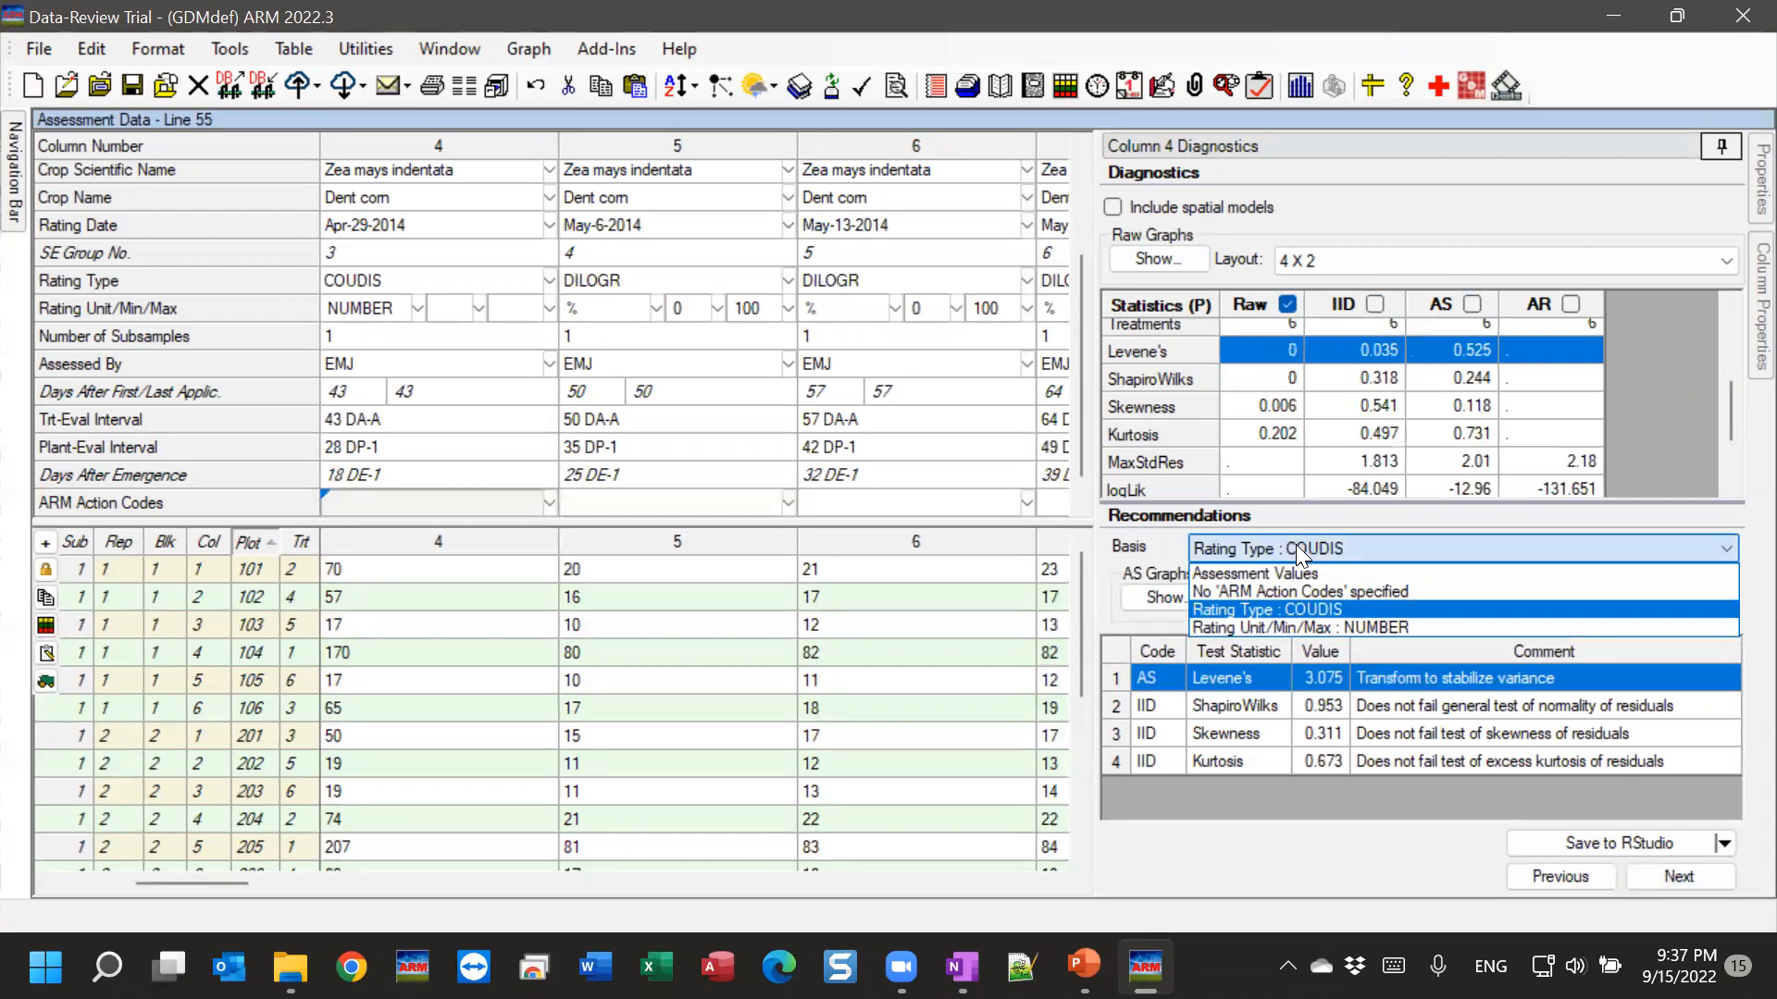
pyautogui.click(1316, 618)
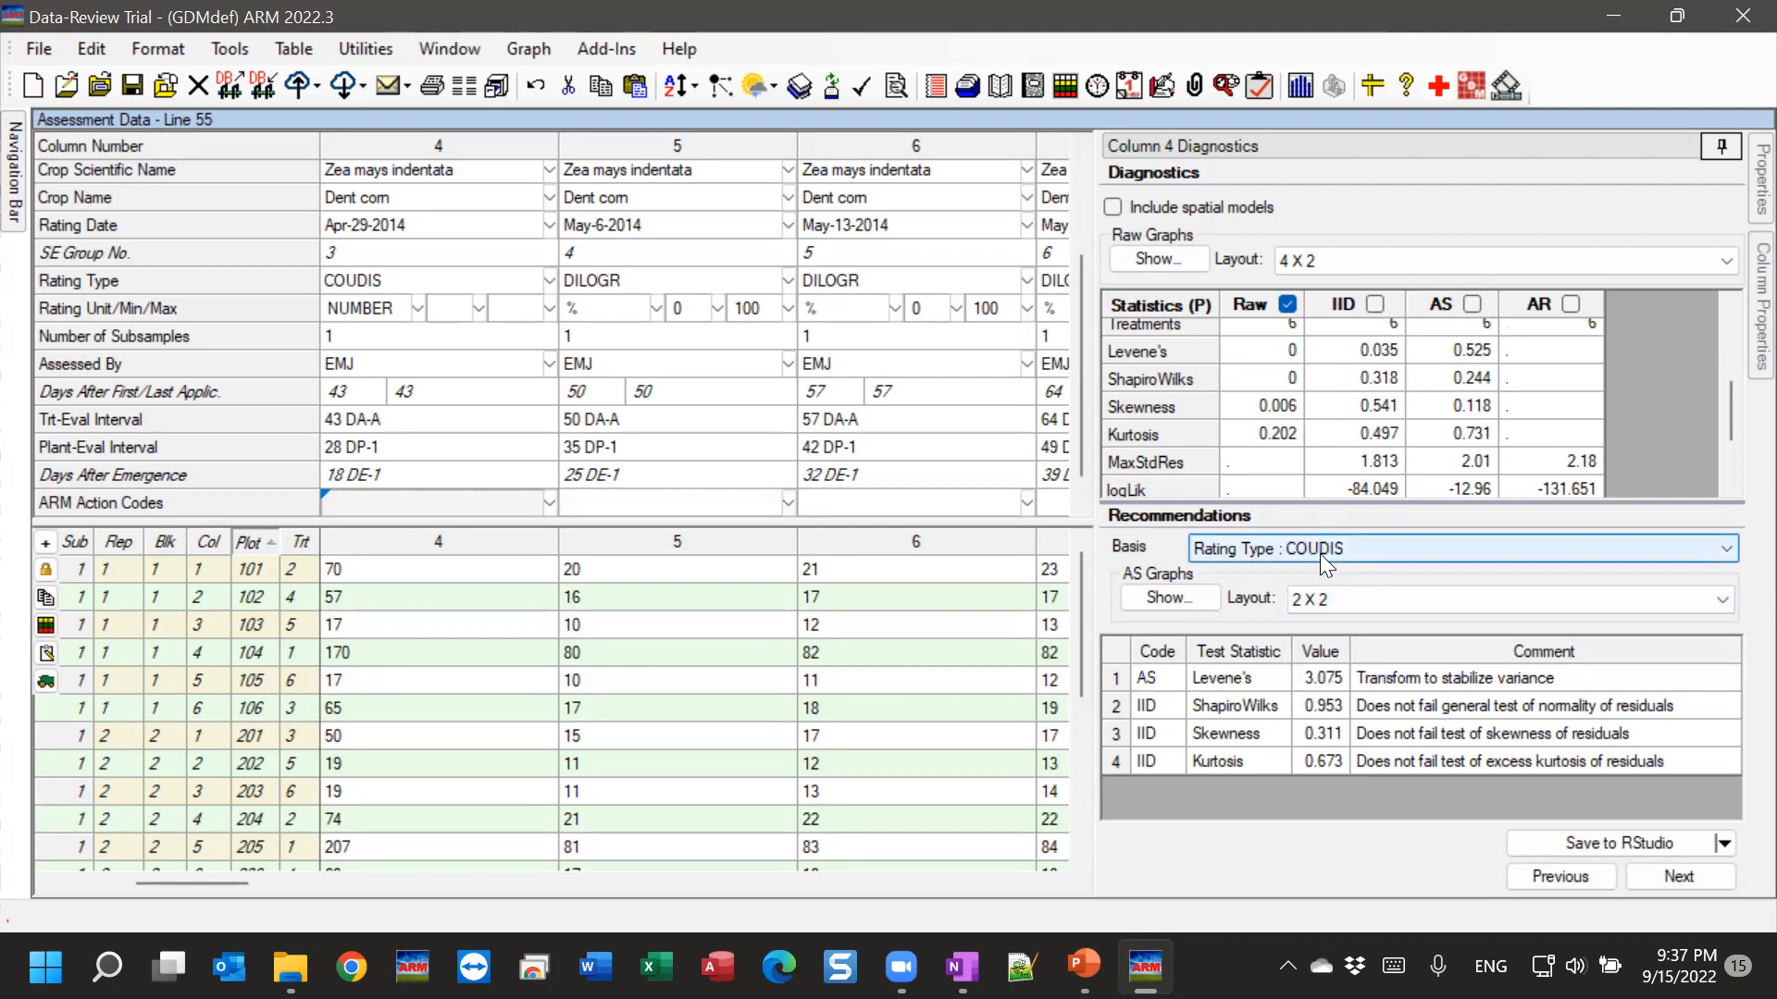
pyautogui.click(1168, 682)
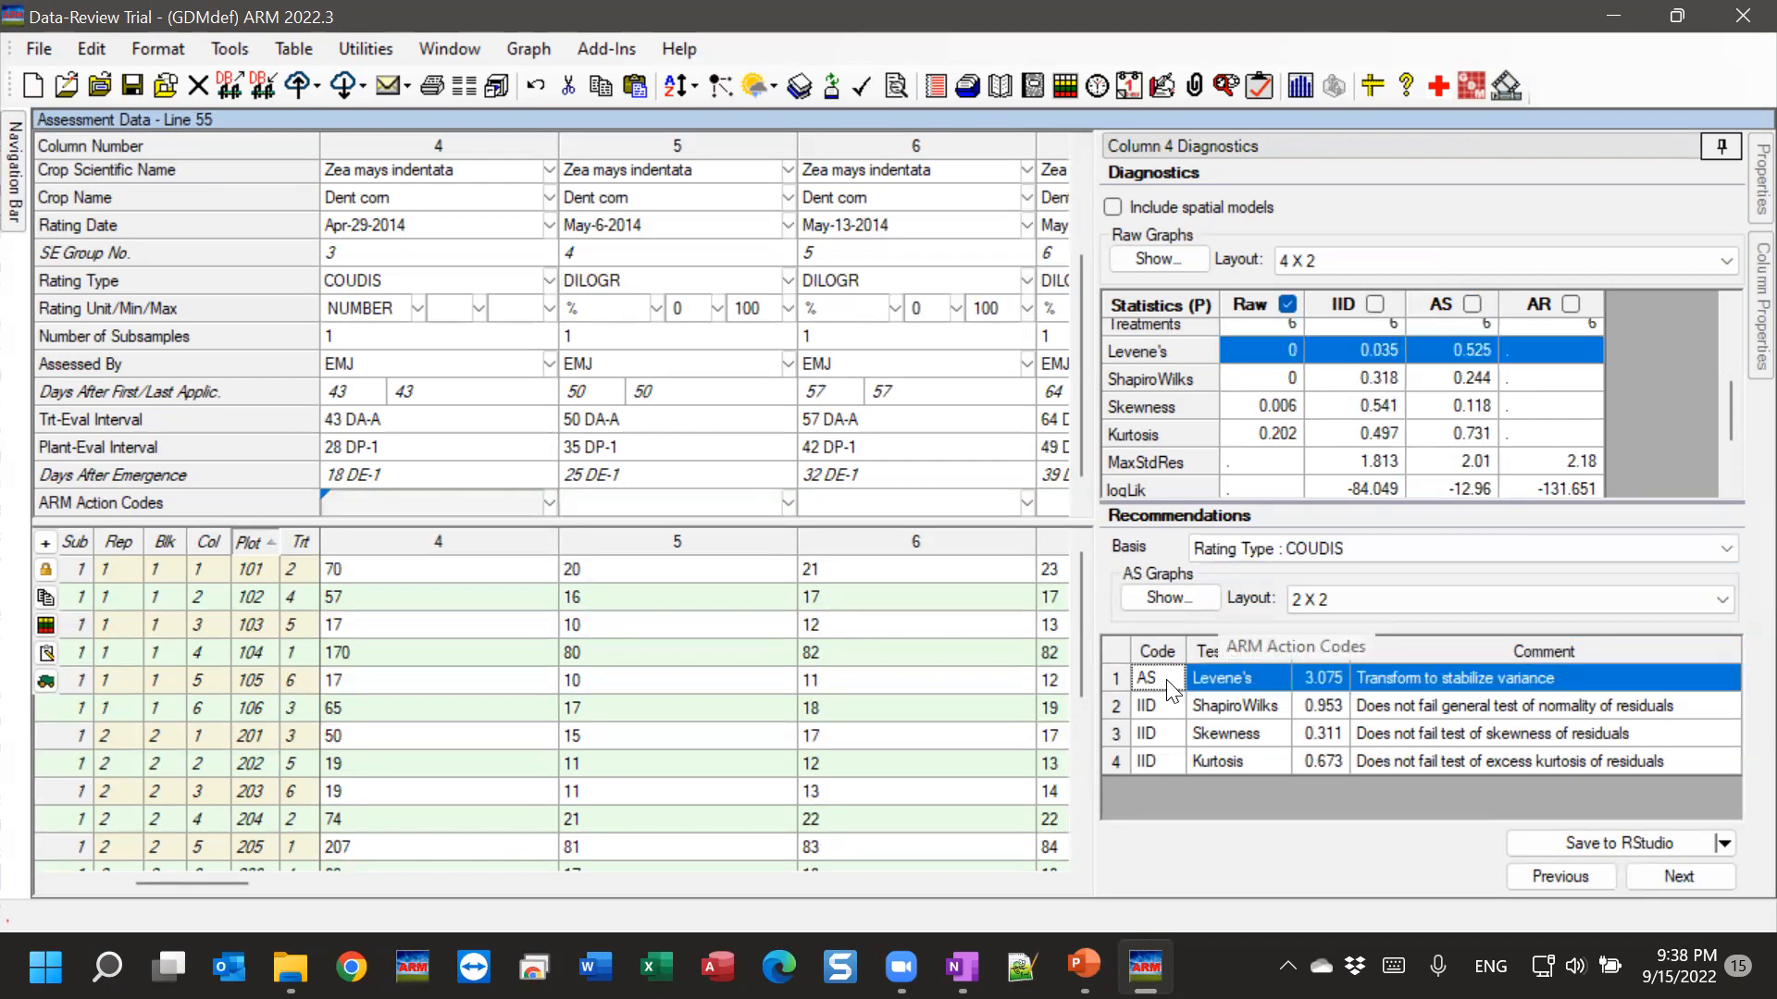
pyautogui.doubleClick(1167, 681)
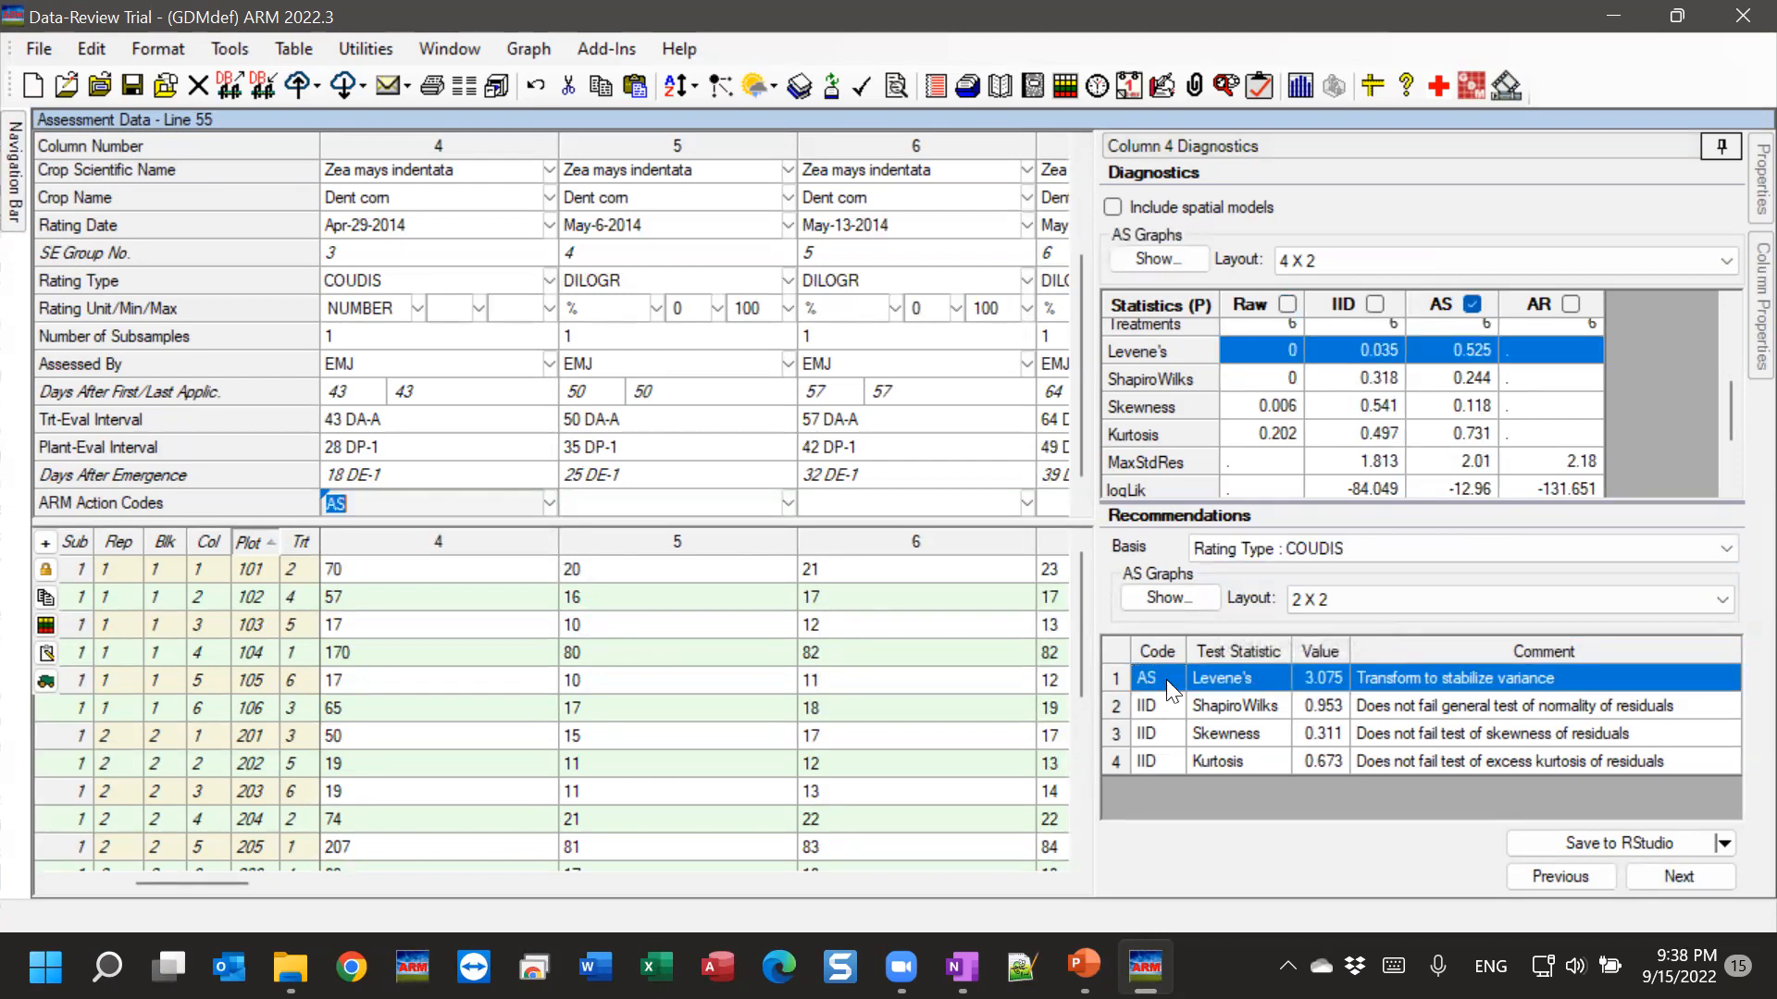
# Go through the DILOGR assessment columns 5 to 7 and apply the recommended IID action code for Levene's.
pyautogui.click(1690, 874)
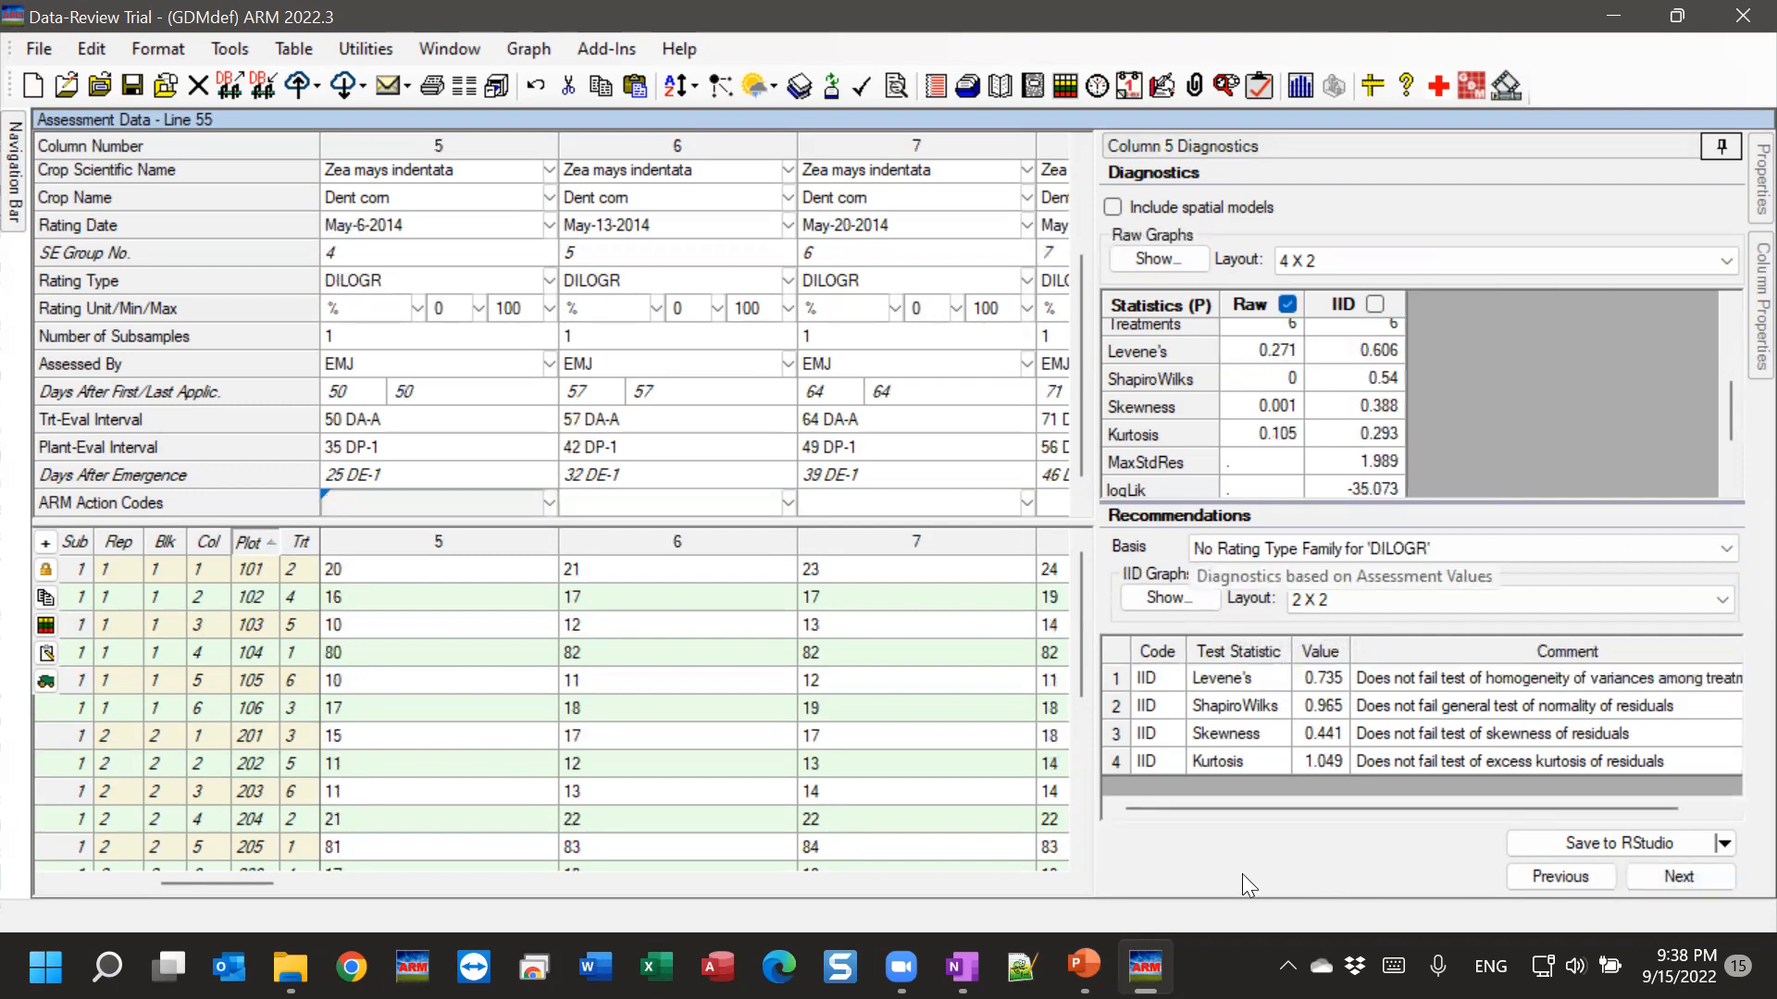
pyautogui.click(1146, 677)
pyautogui.doubleClick(1145, 678)
pyautogui.click(1663, 874)
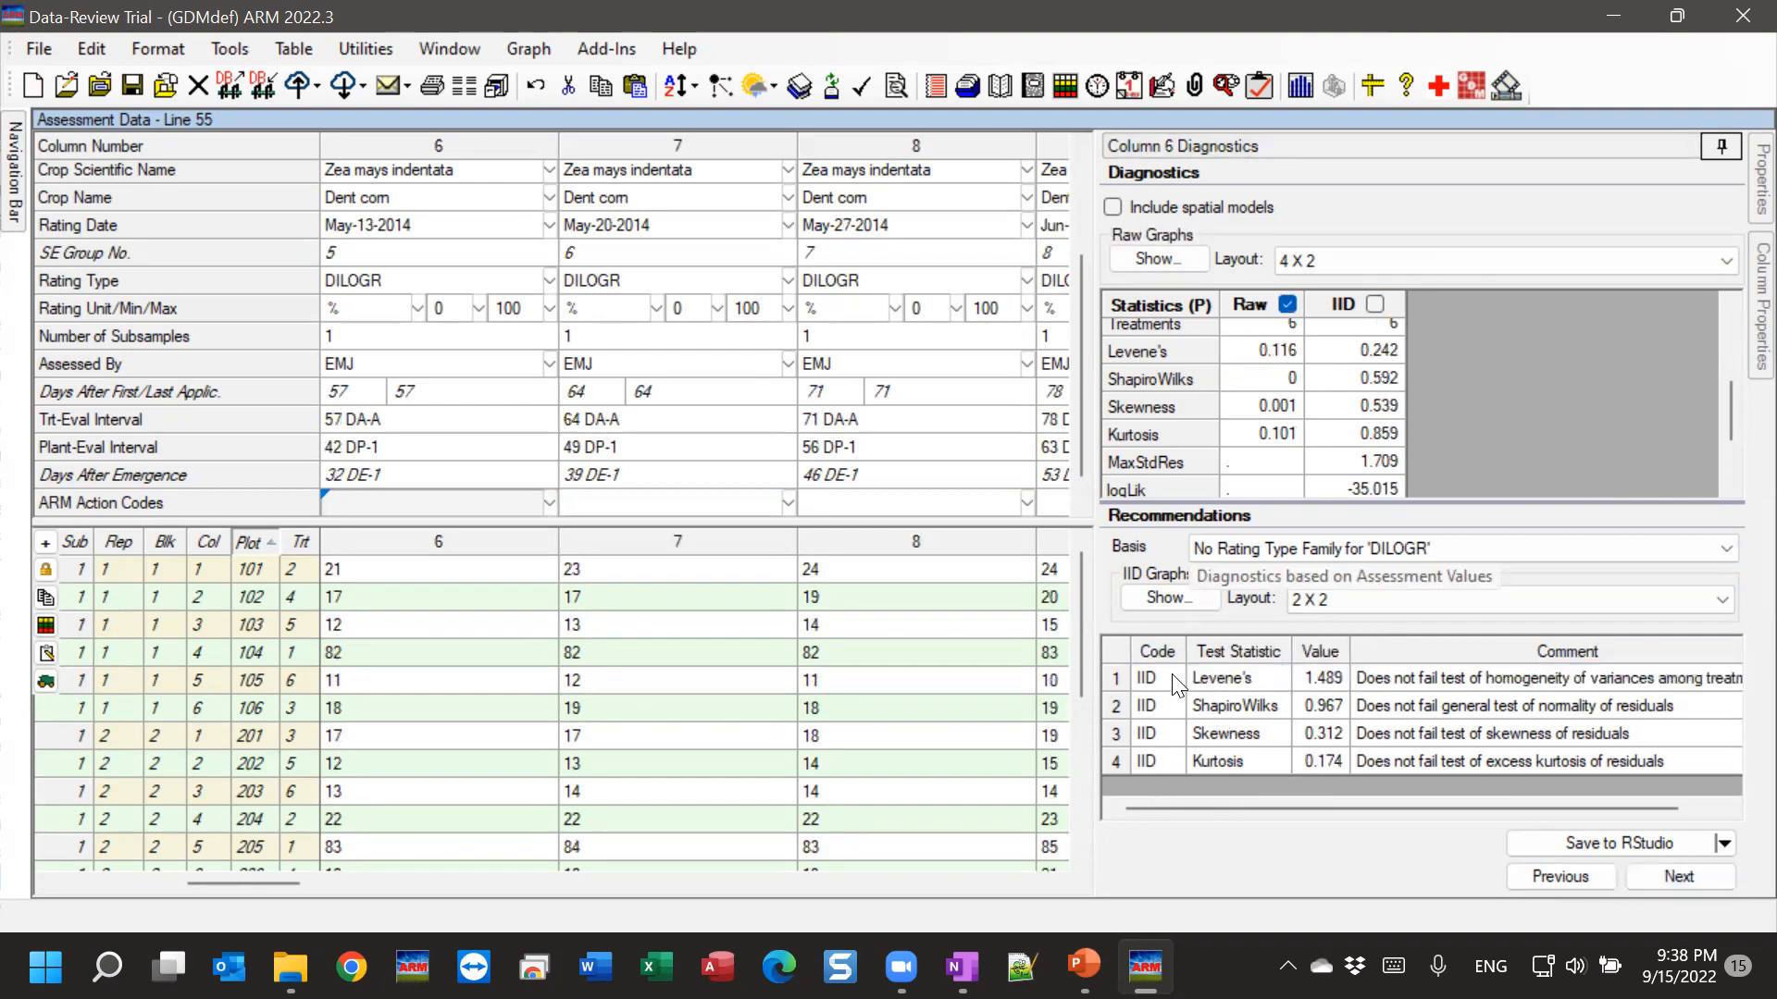
pyautogui.click(1695, 873)
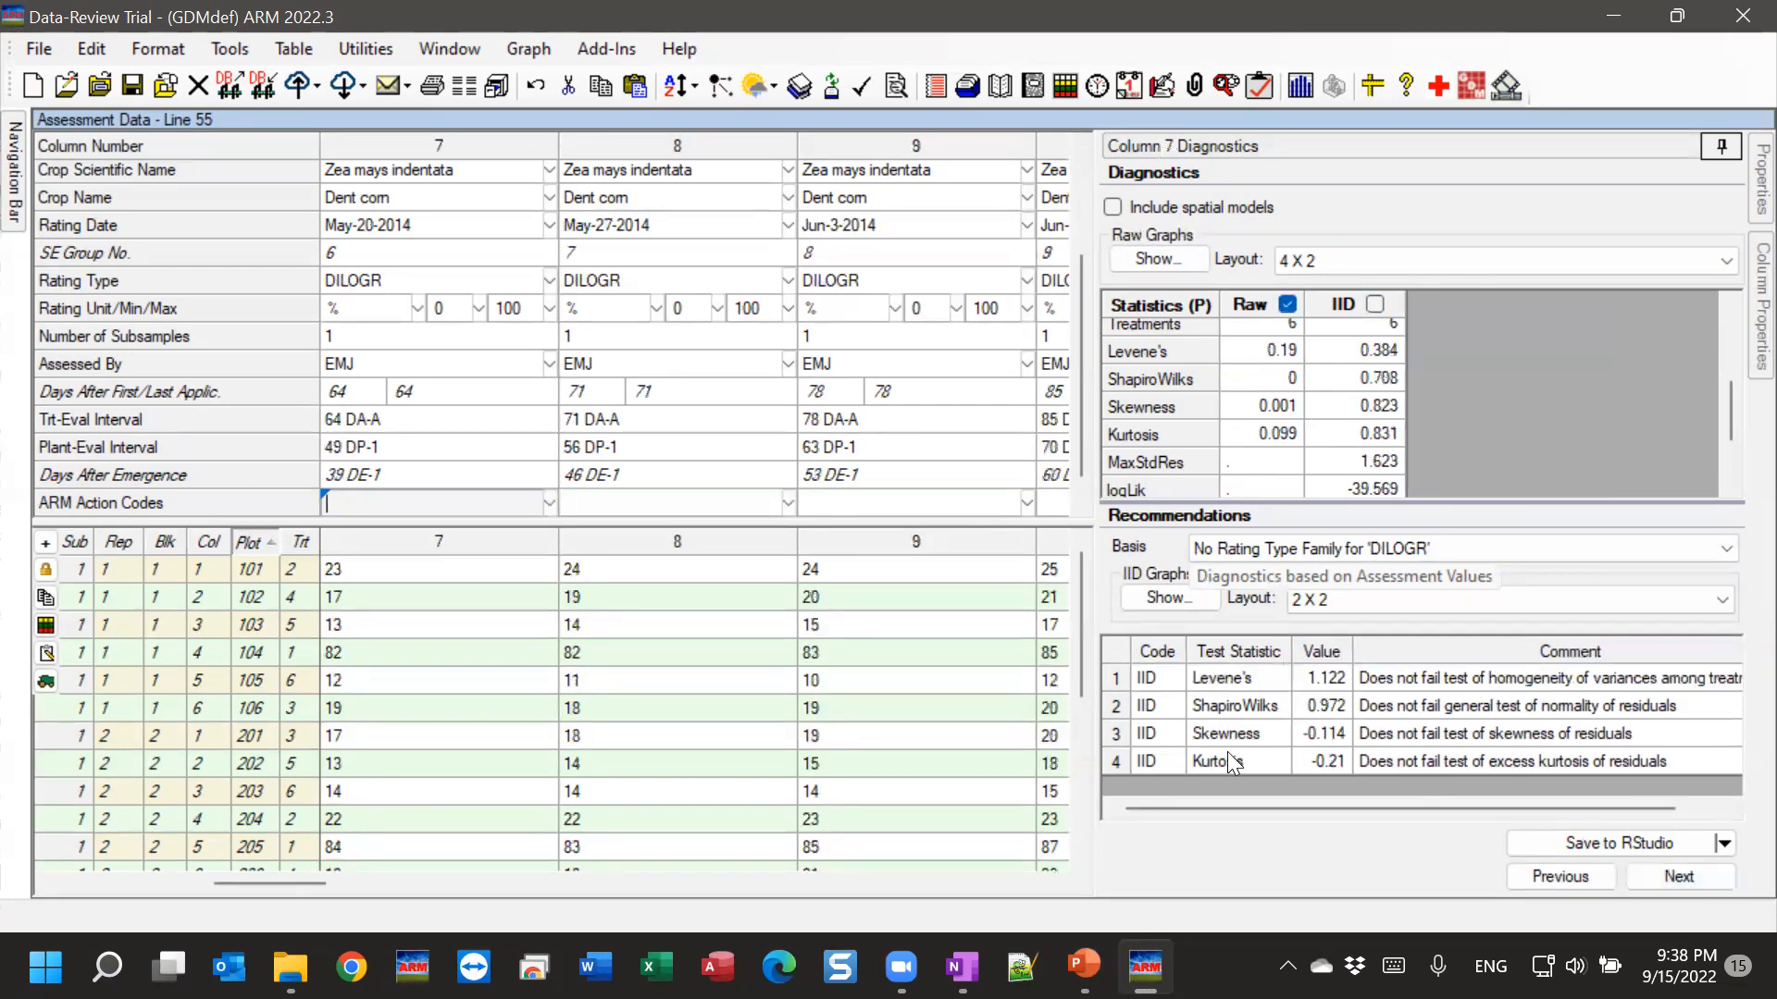
pyautogui.click(1175, 690)
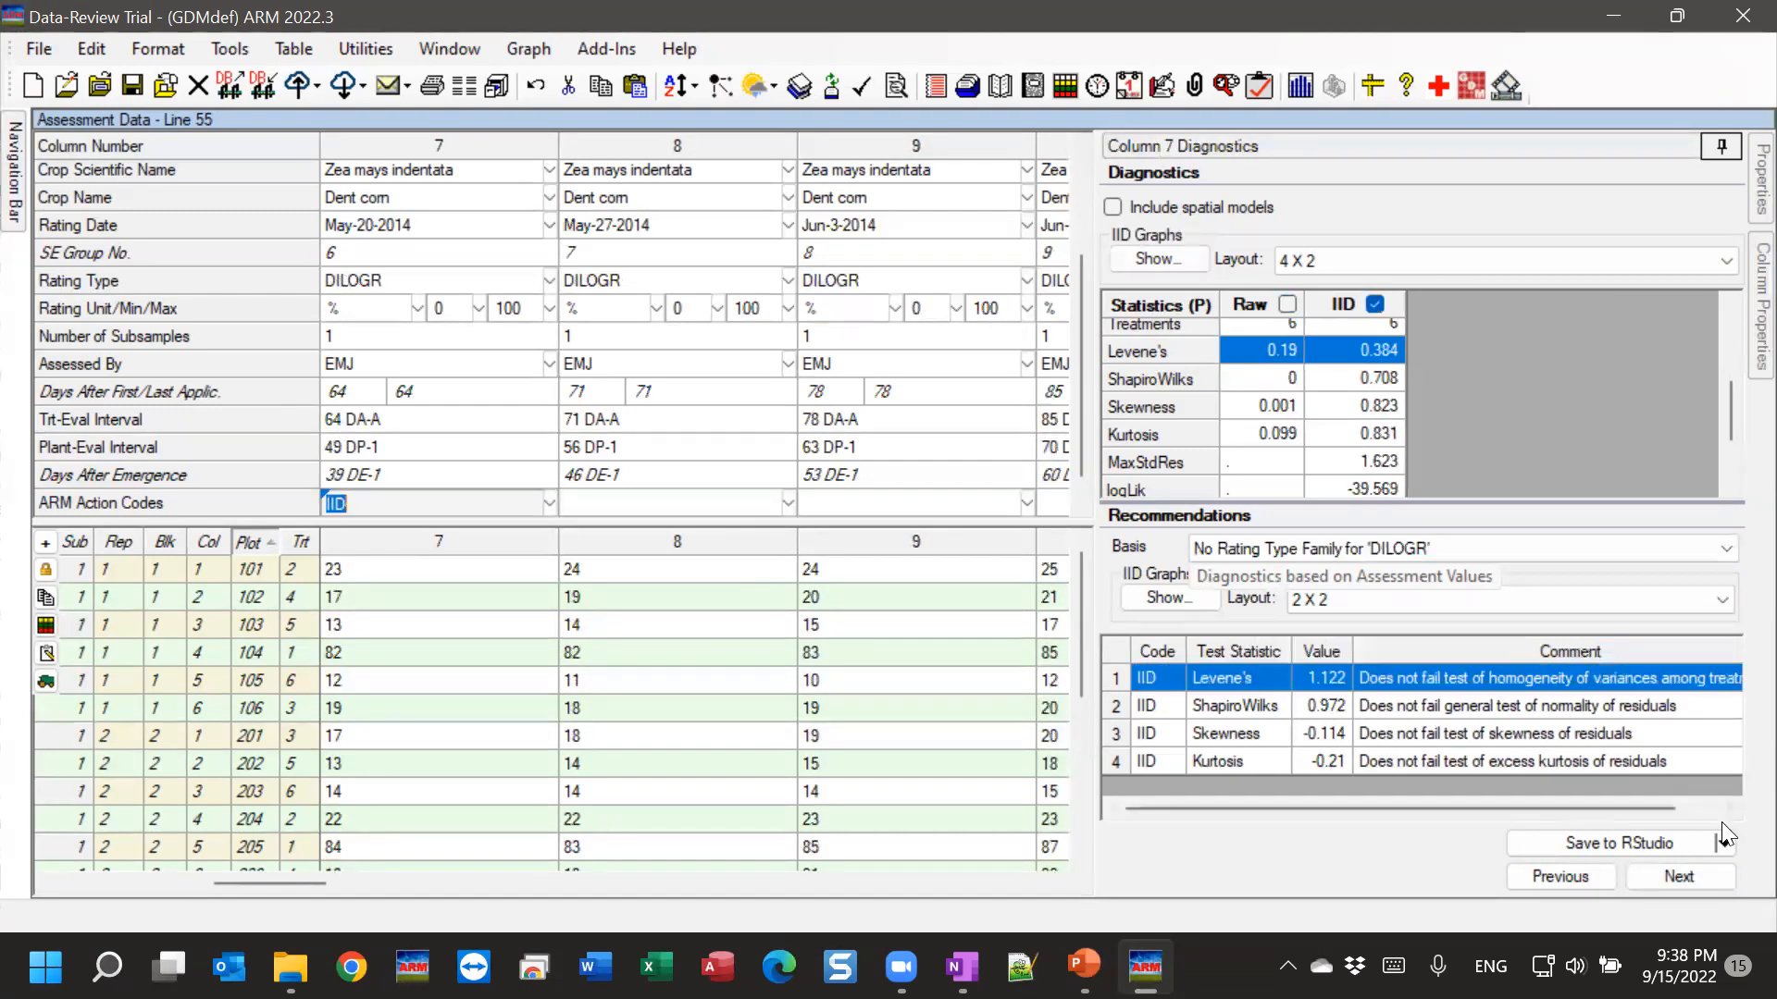
# Continue through DILOGR columns 8, 9 and 10, applying the recommended IID action code for Levene's to each.
pyautogui.click(1691, 874)
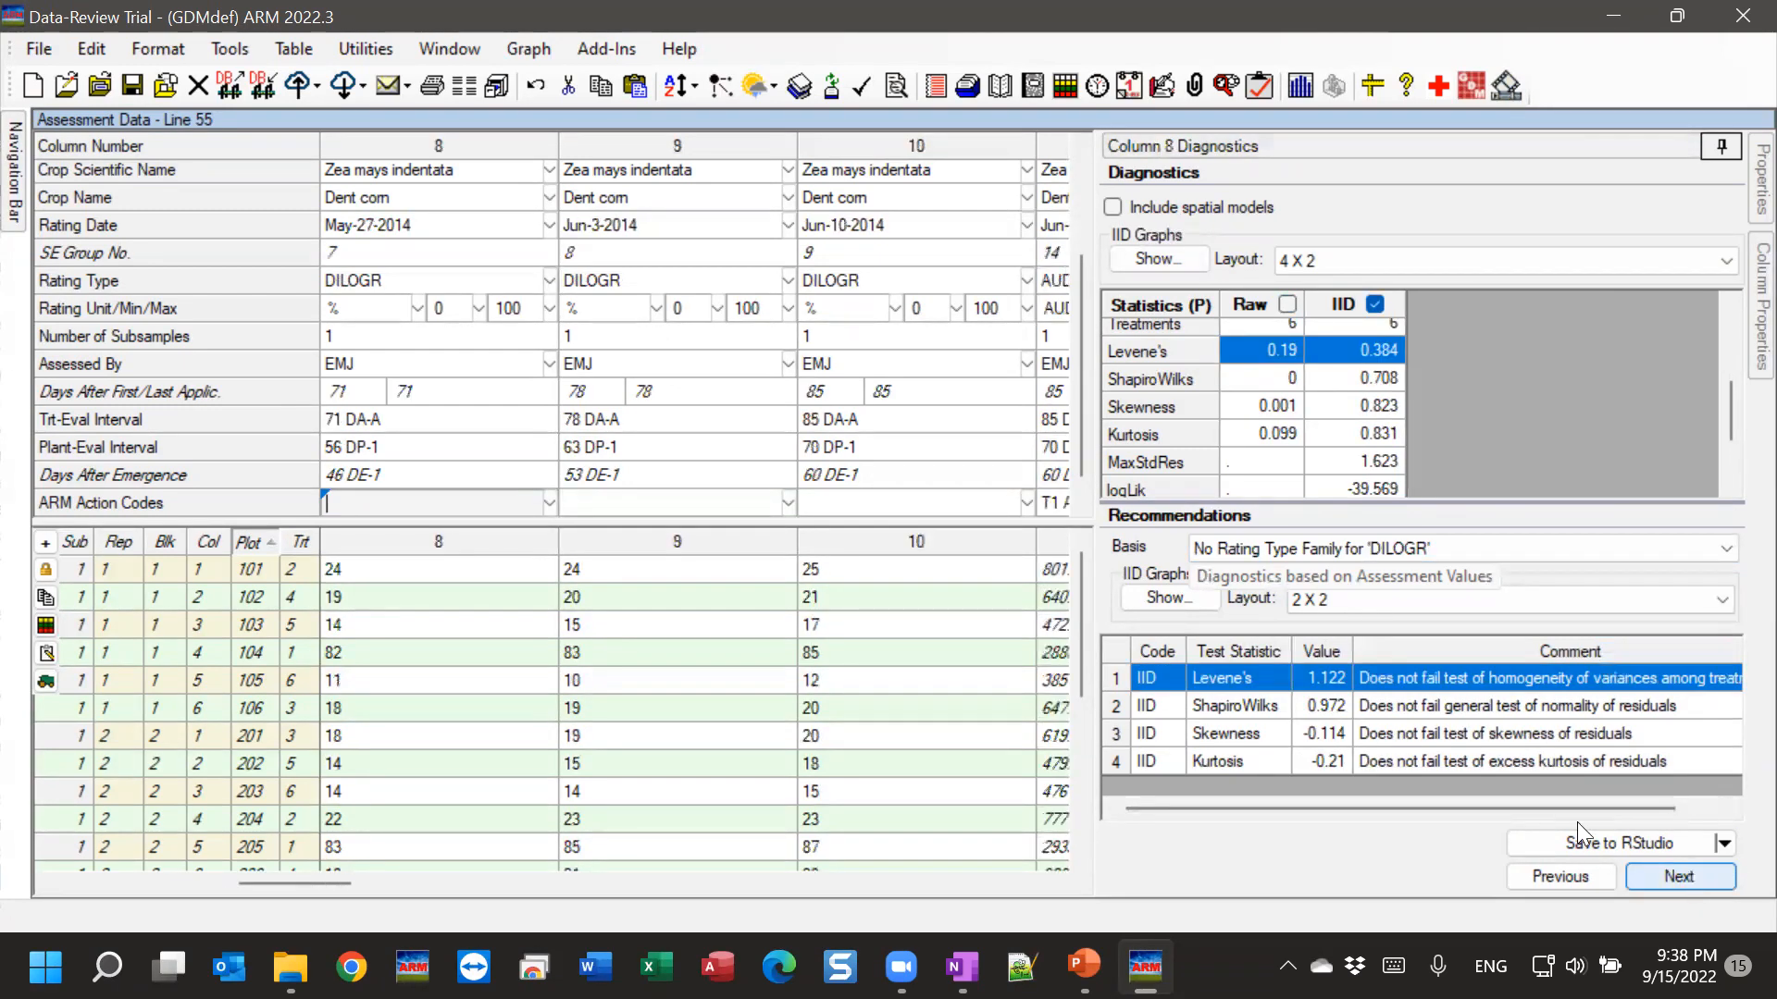
pyautogui.click(1164, 690)
pyautogui.click(1687, 877)
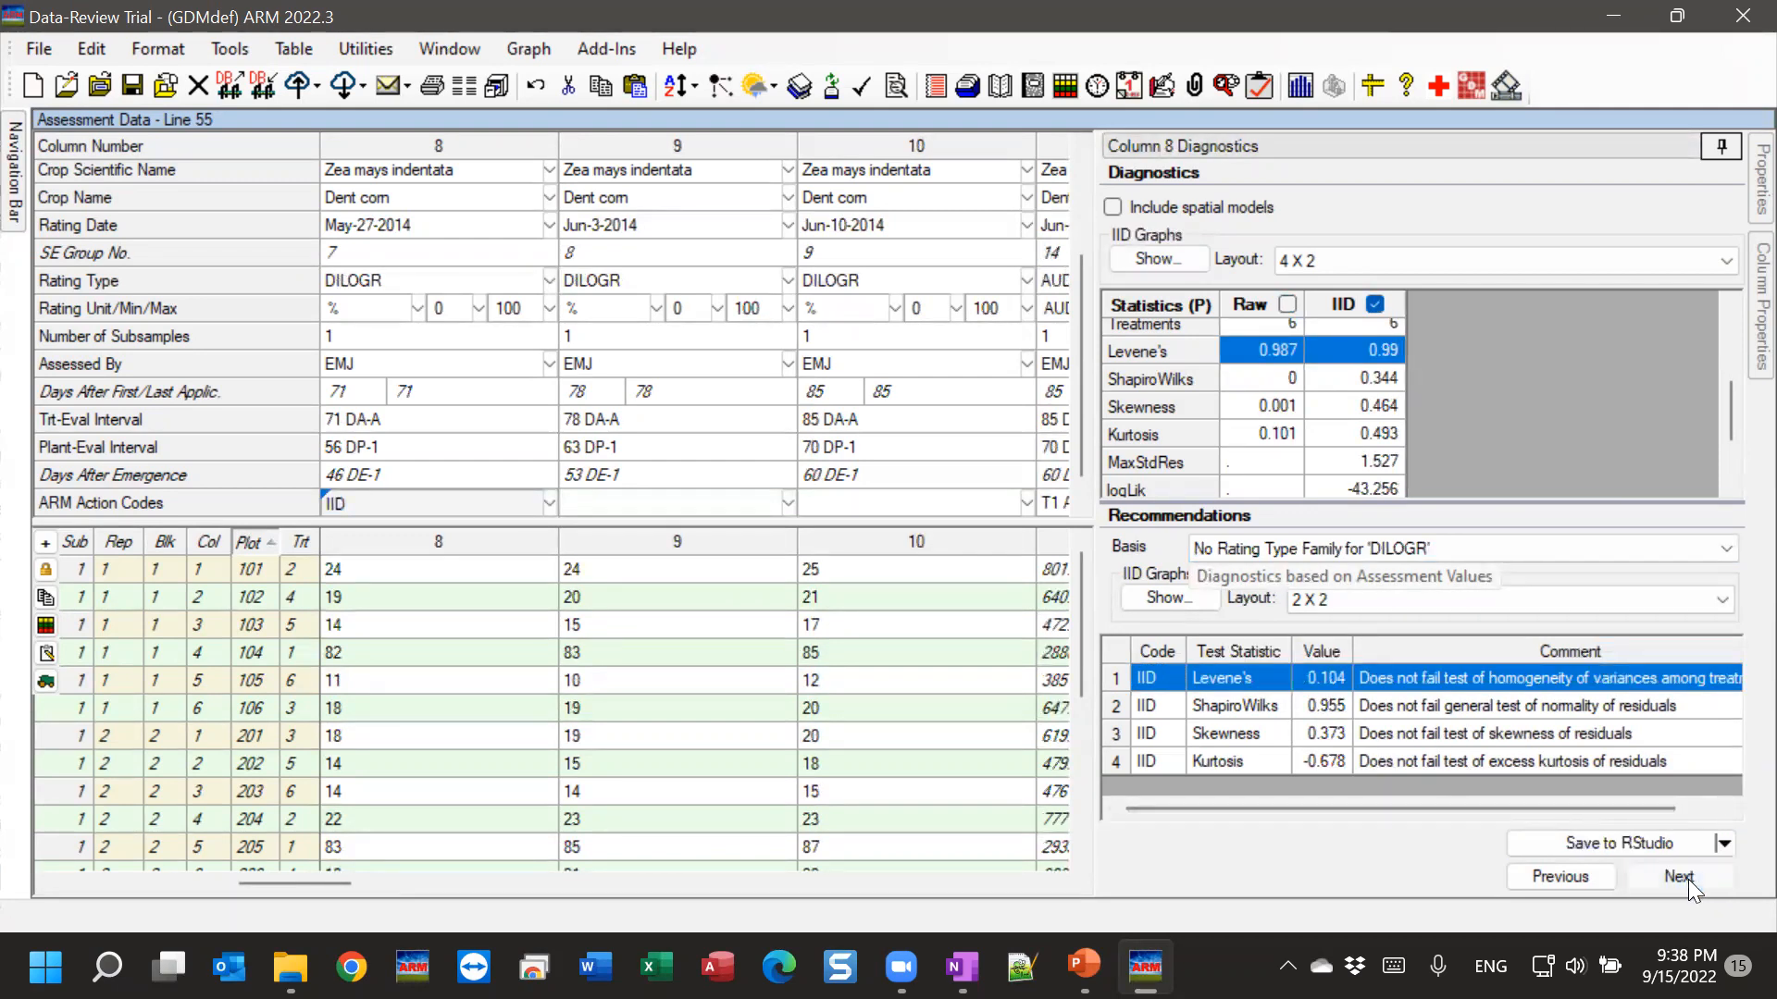
pyautogui.click(1167, 686)
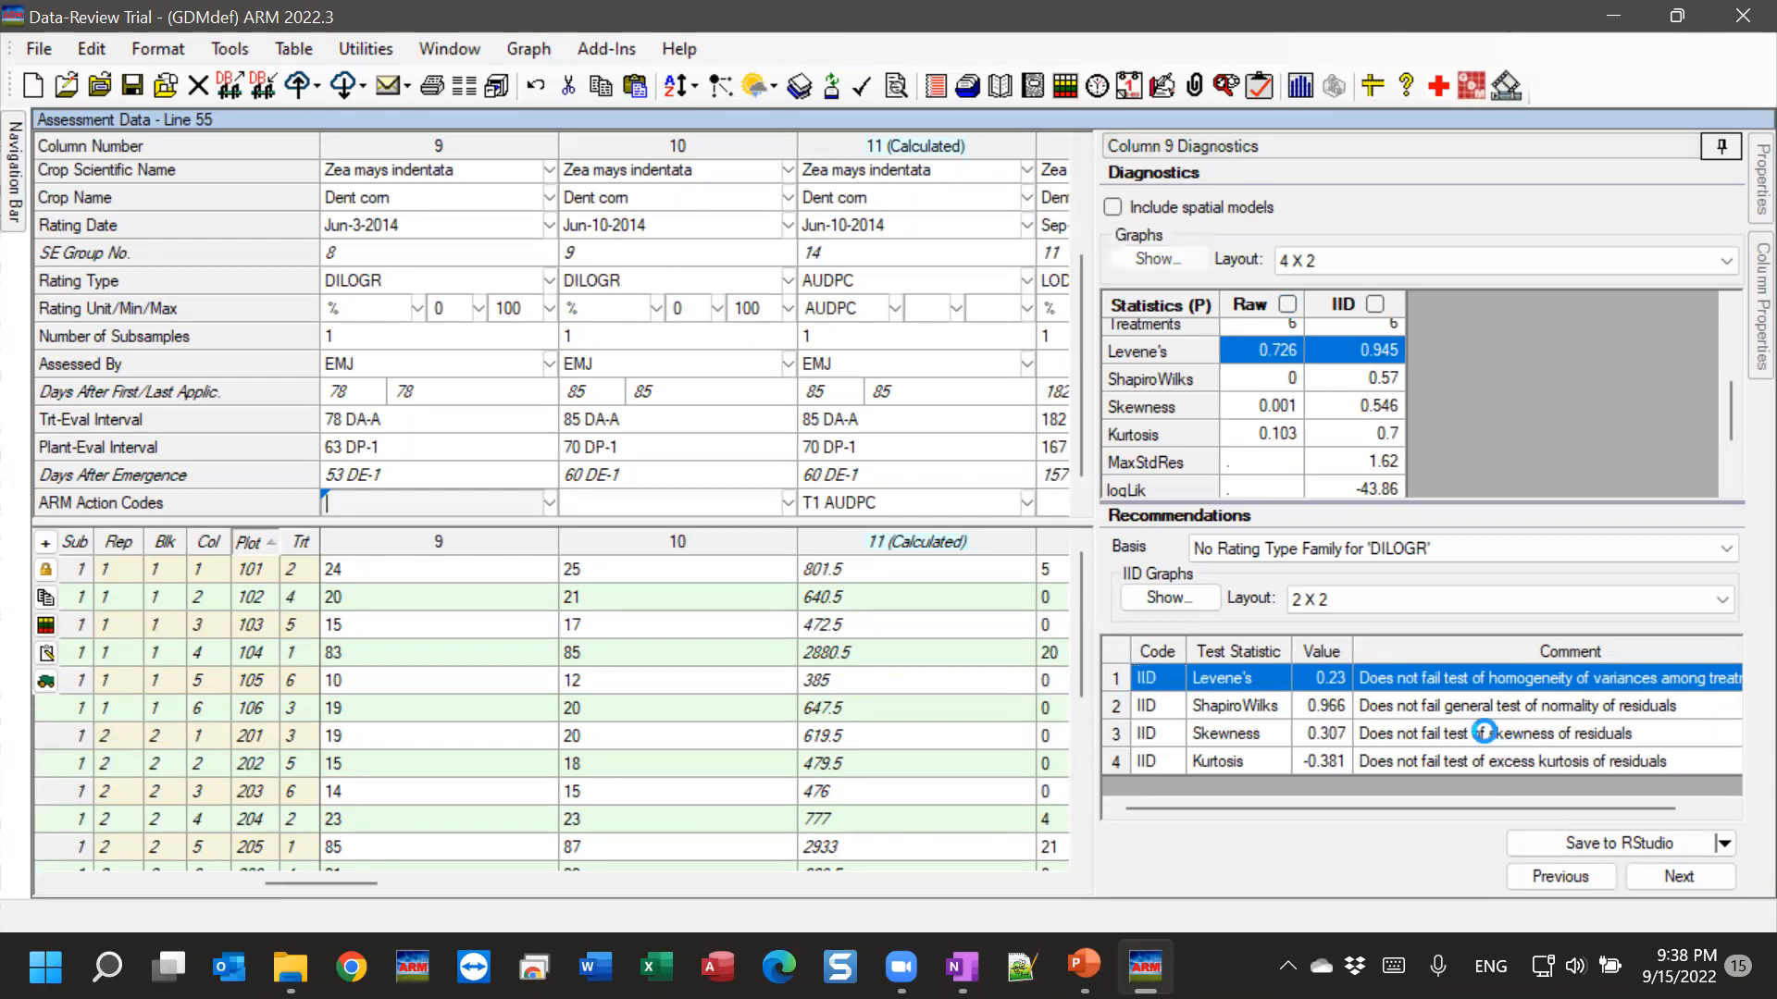
pyautogui.click(1701, 886)
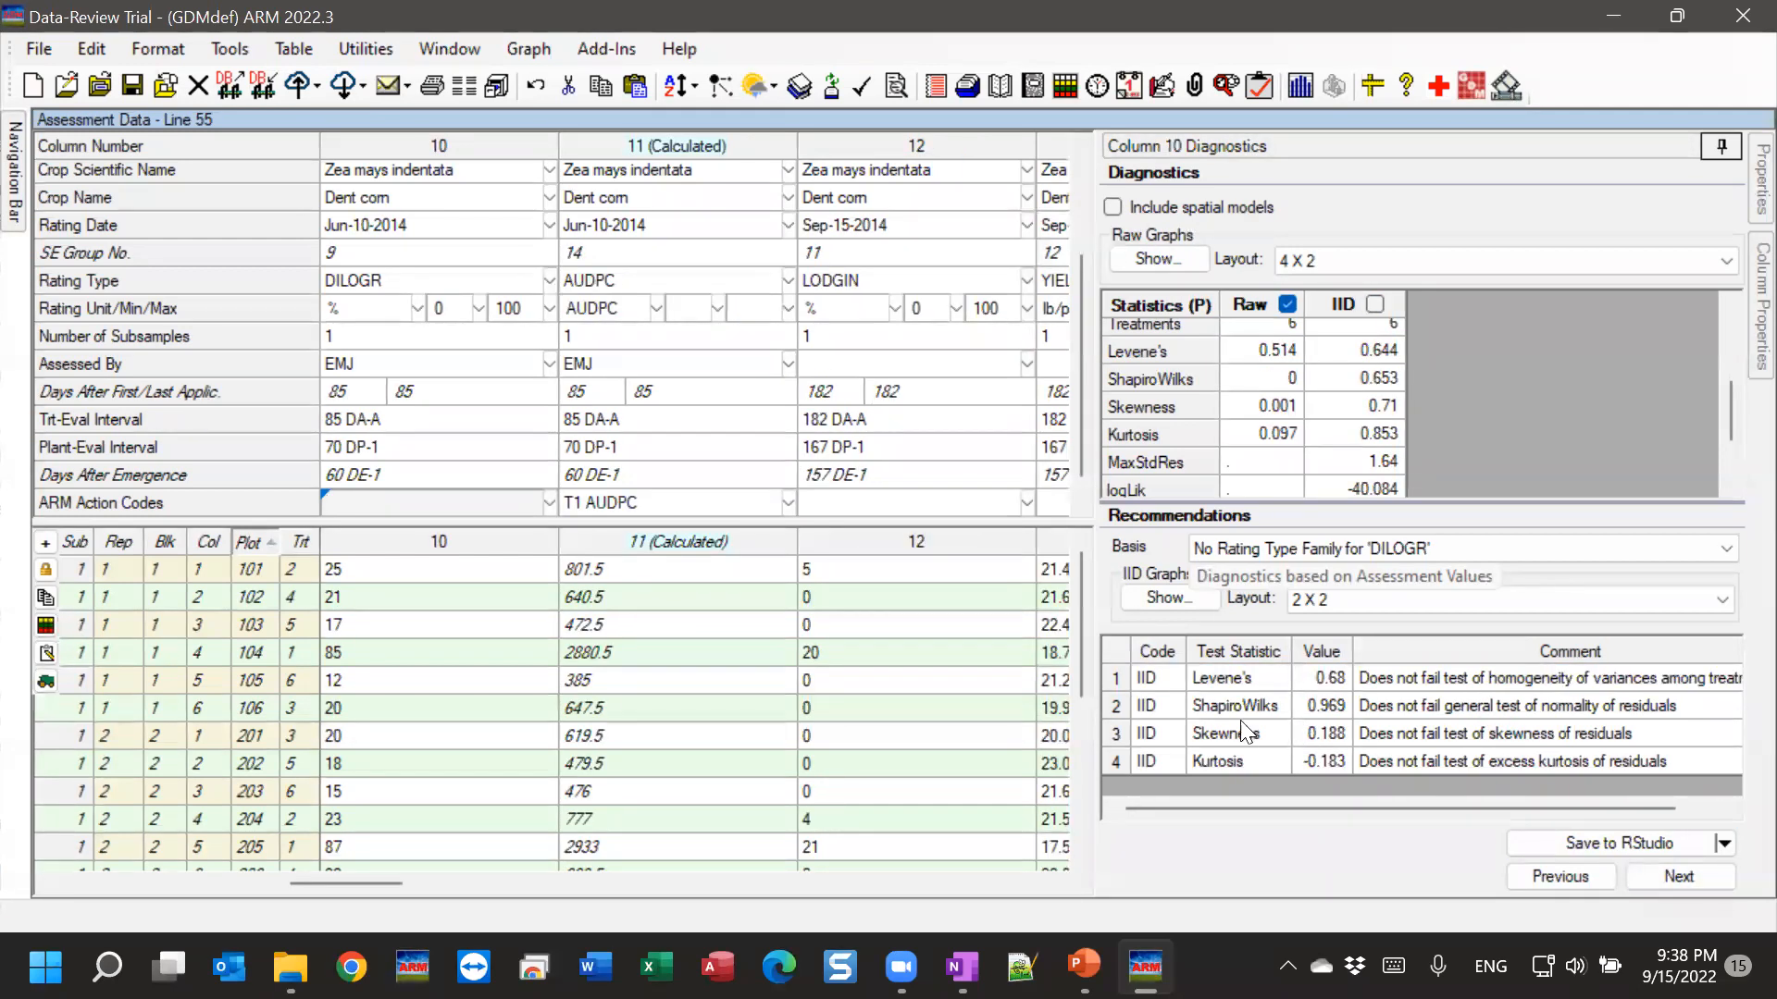
pyautogui.click(1165, 683)
pyautogui.doubleClick(1145, 676)
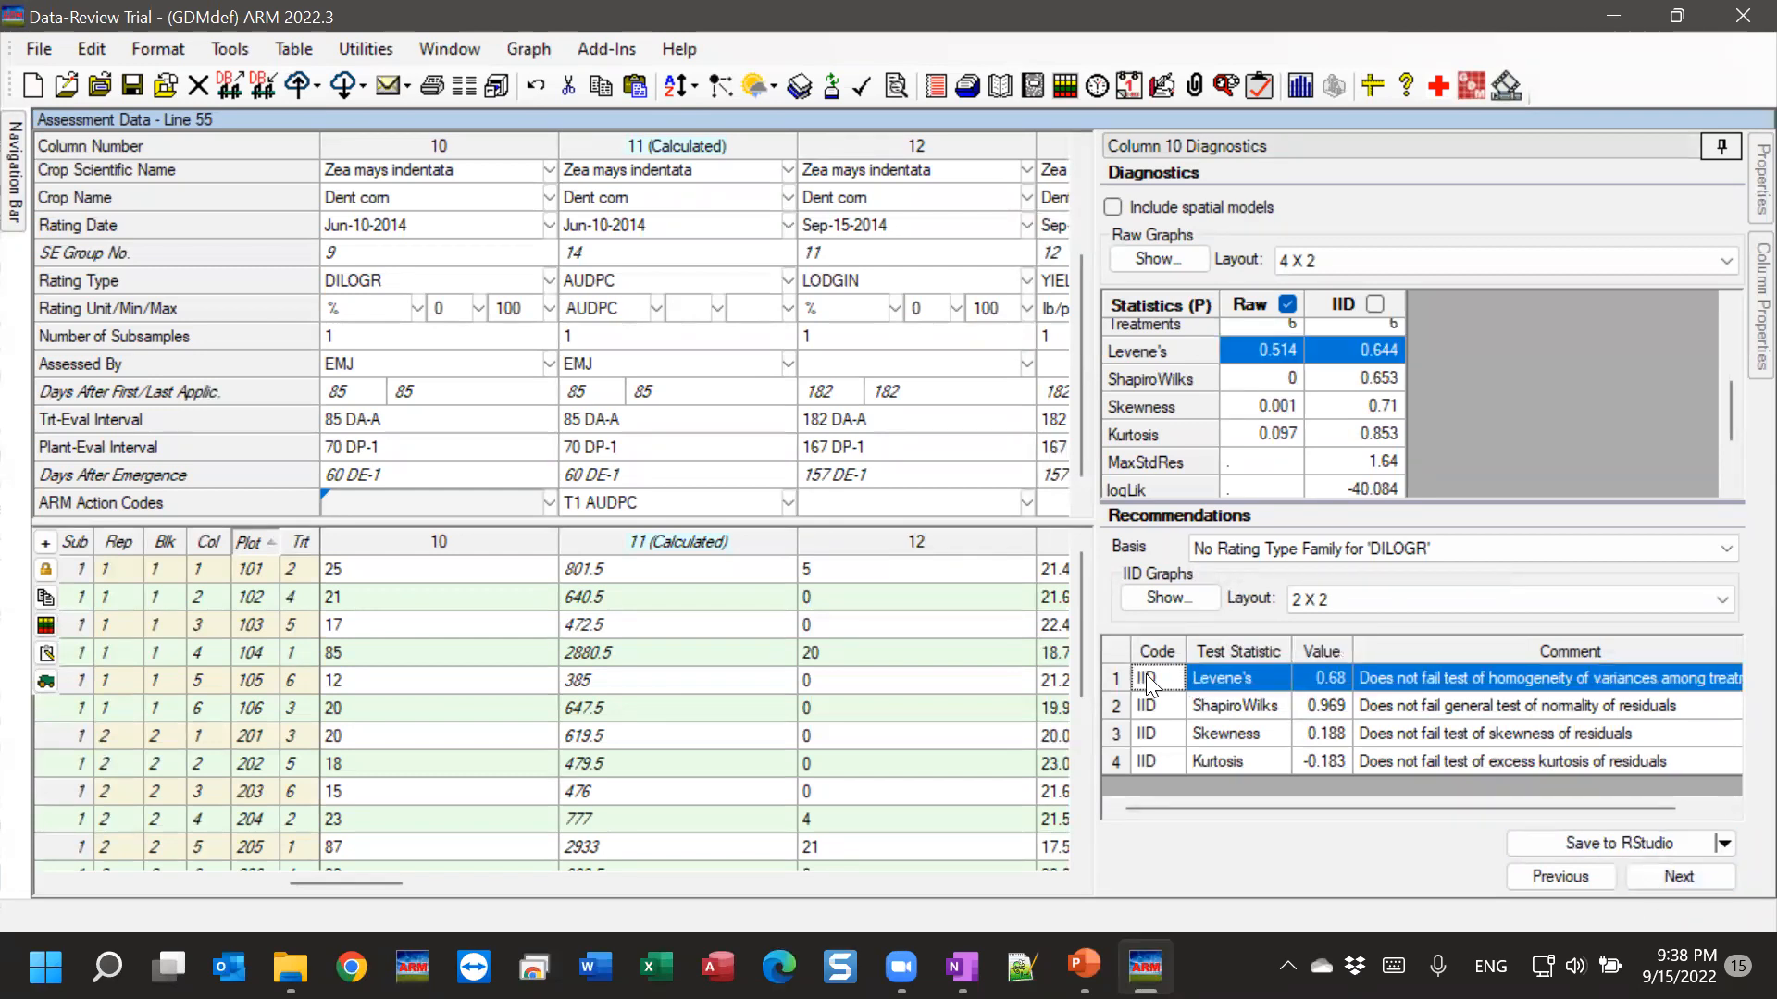
# Add the recommended IID code to the existing T1 AUDPC action code of calculated column 11.
pyautogui.click(1677, 875)
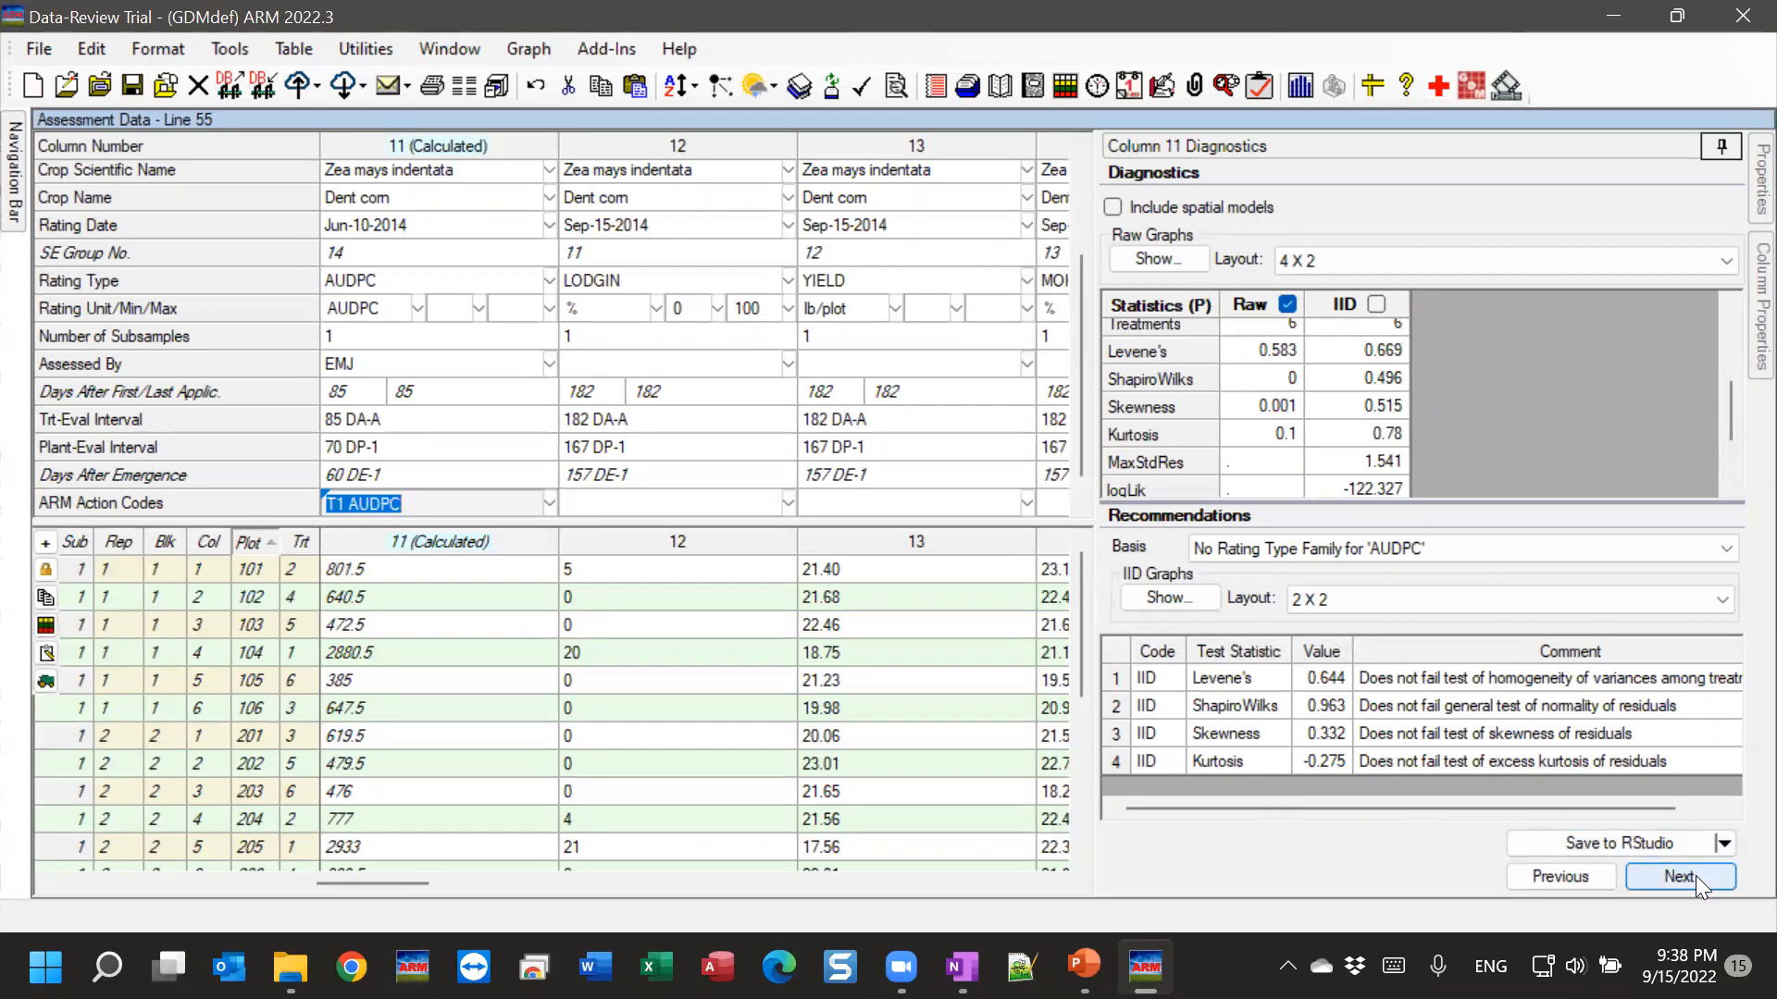
pyautogui.doubleClick(1159, 678)
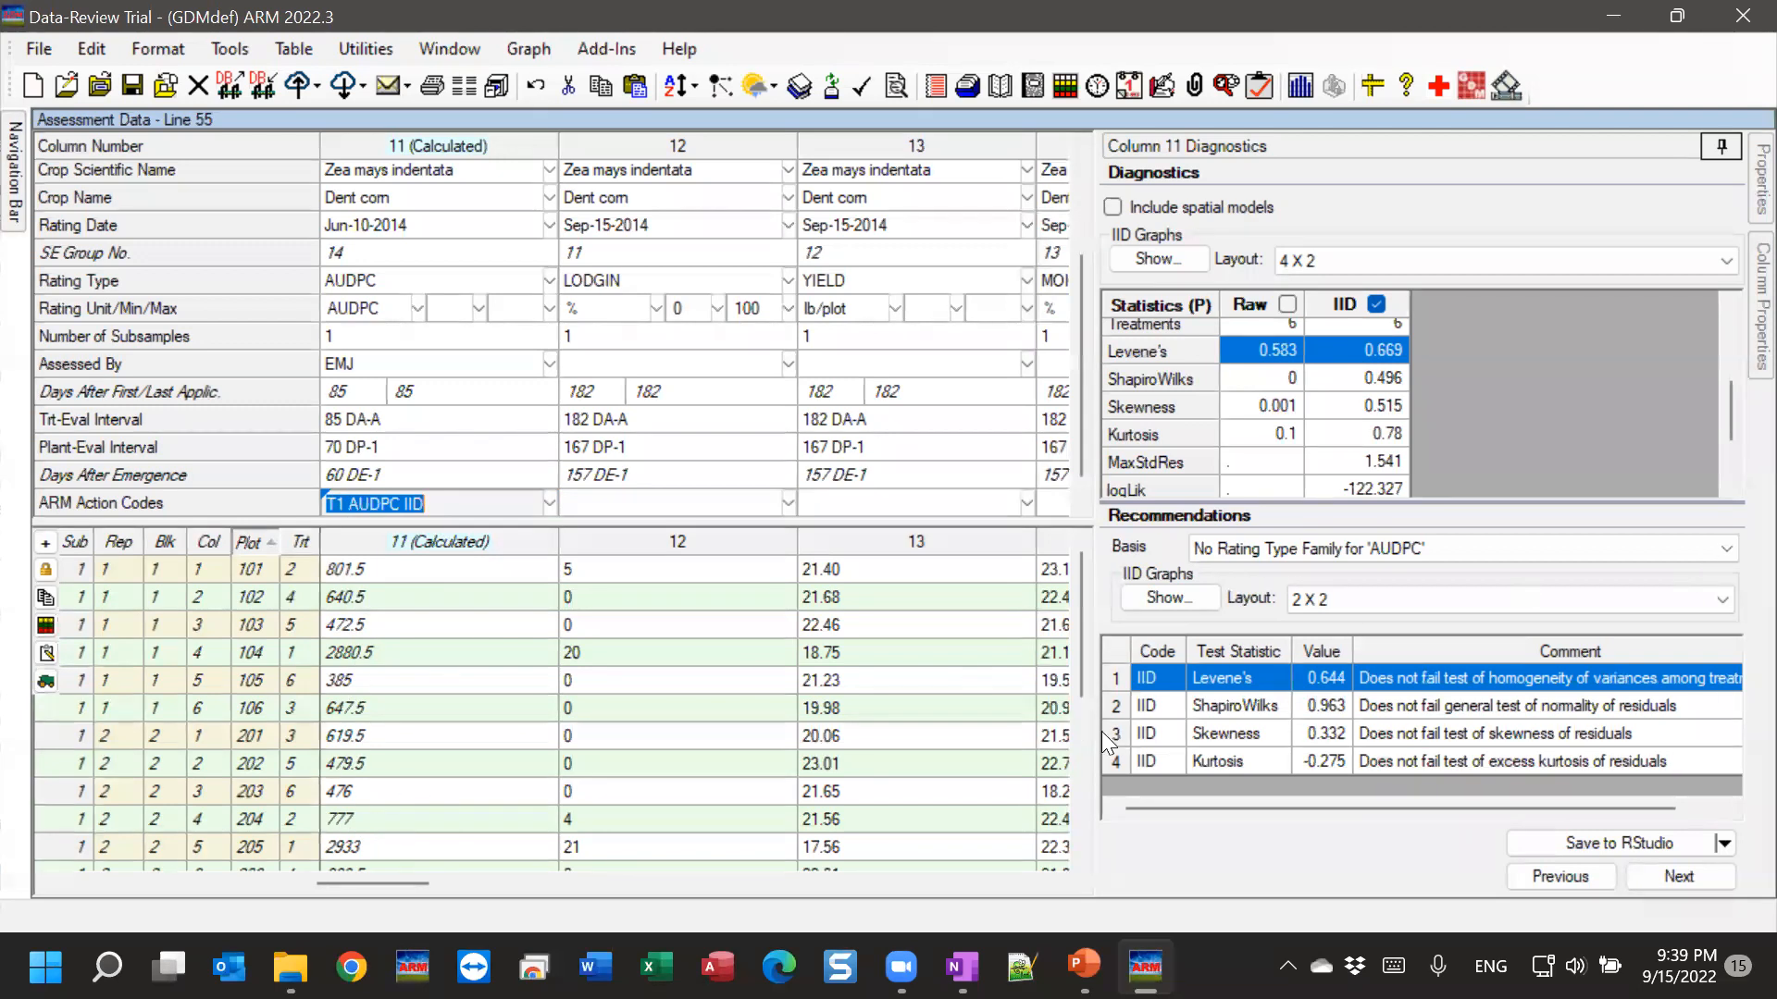
pyautogui.click(433, 504)
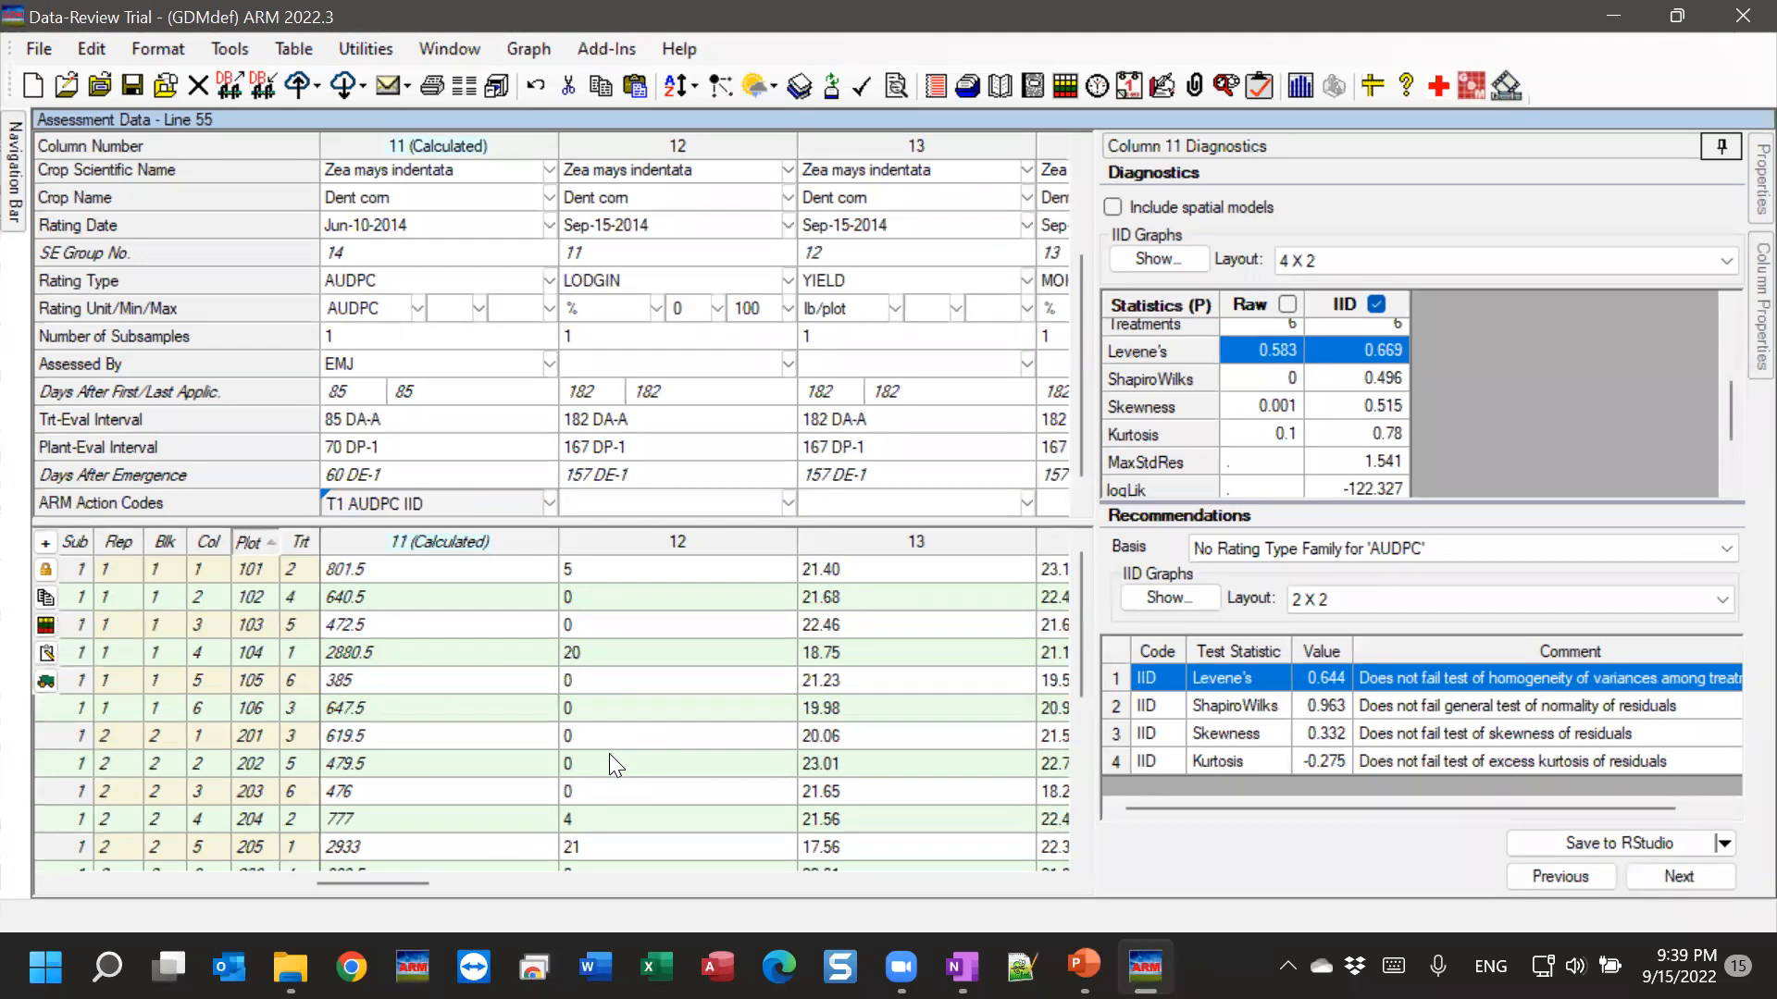
# Go to column 12's diagnostics and base its recommendations on Rating Unit/Min/Max : %.
pyautogui.click(1670, 875)
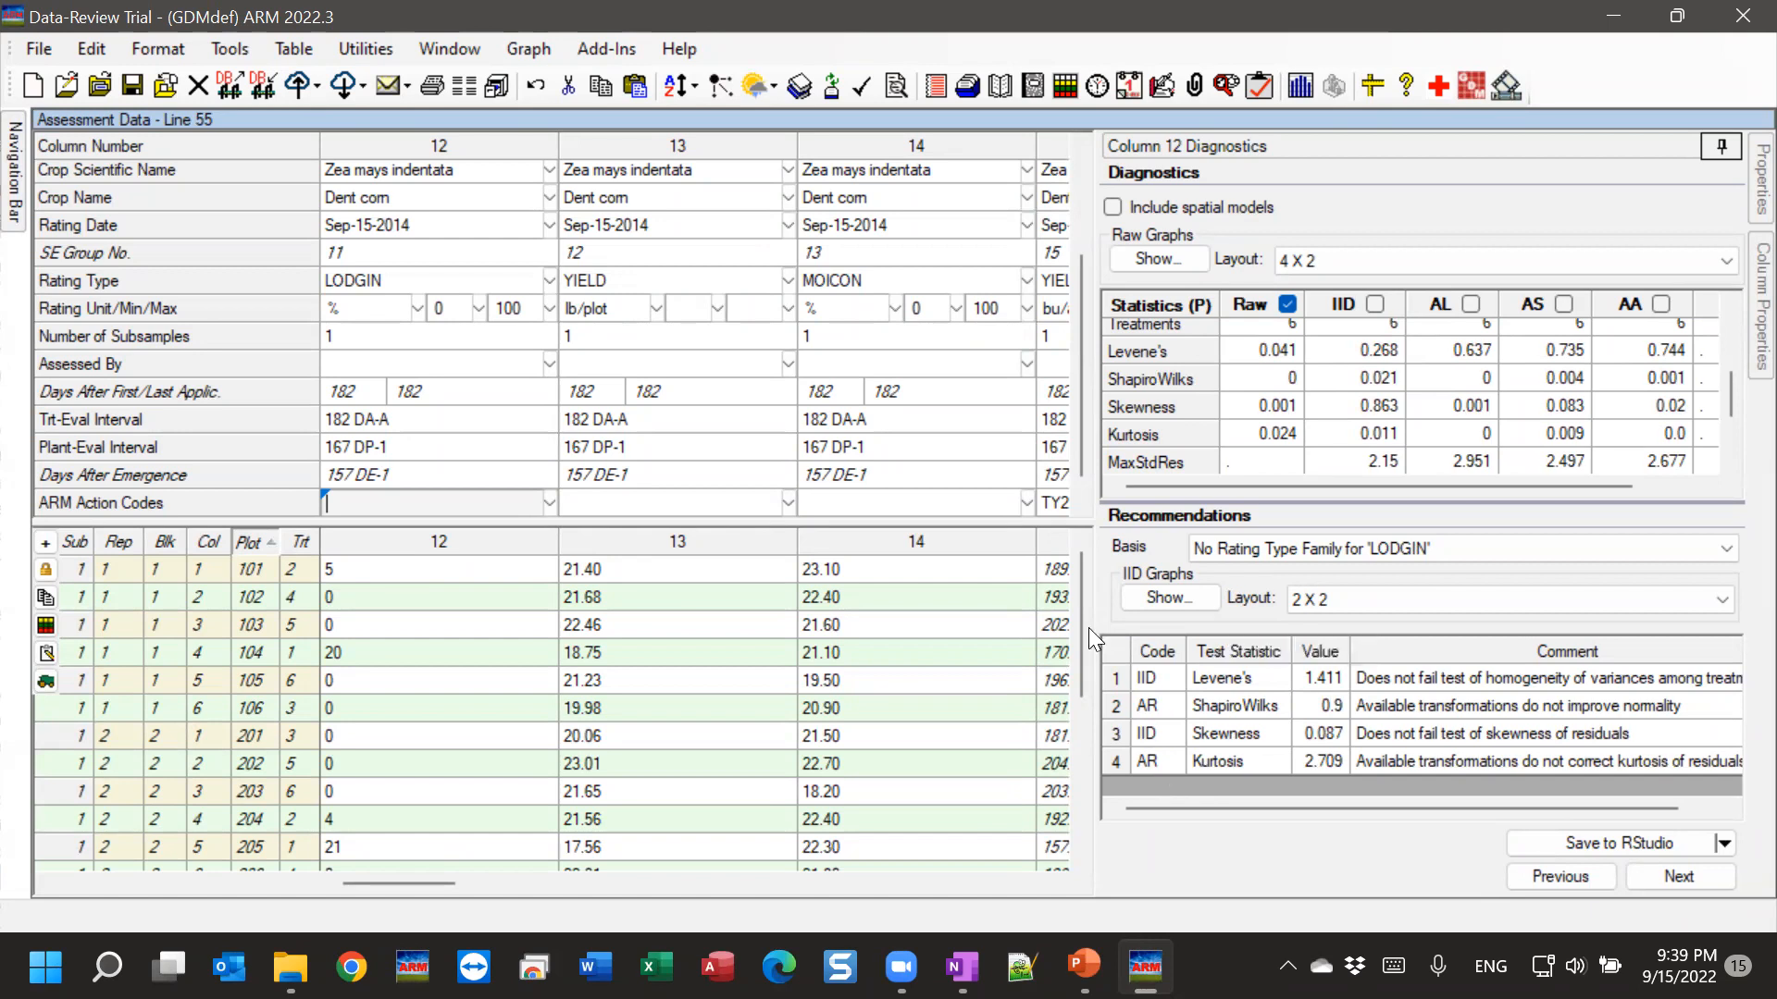
pyautogui.click(1238, 550)
pyautogui.click(1210, 551)
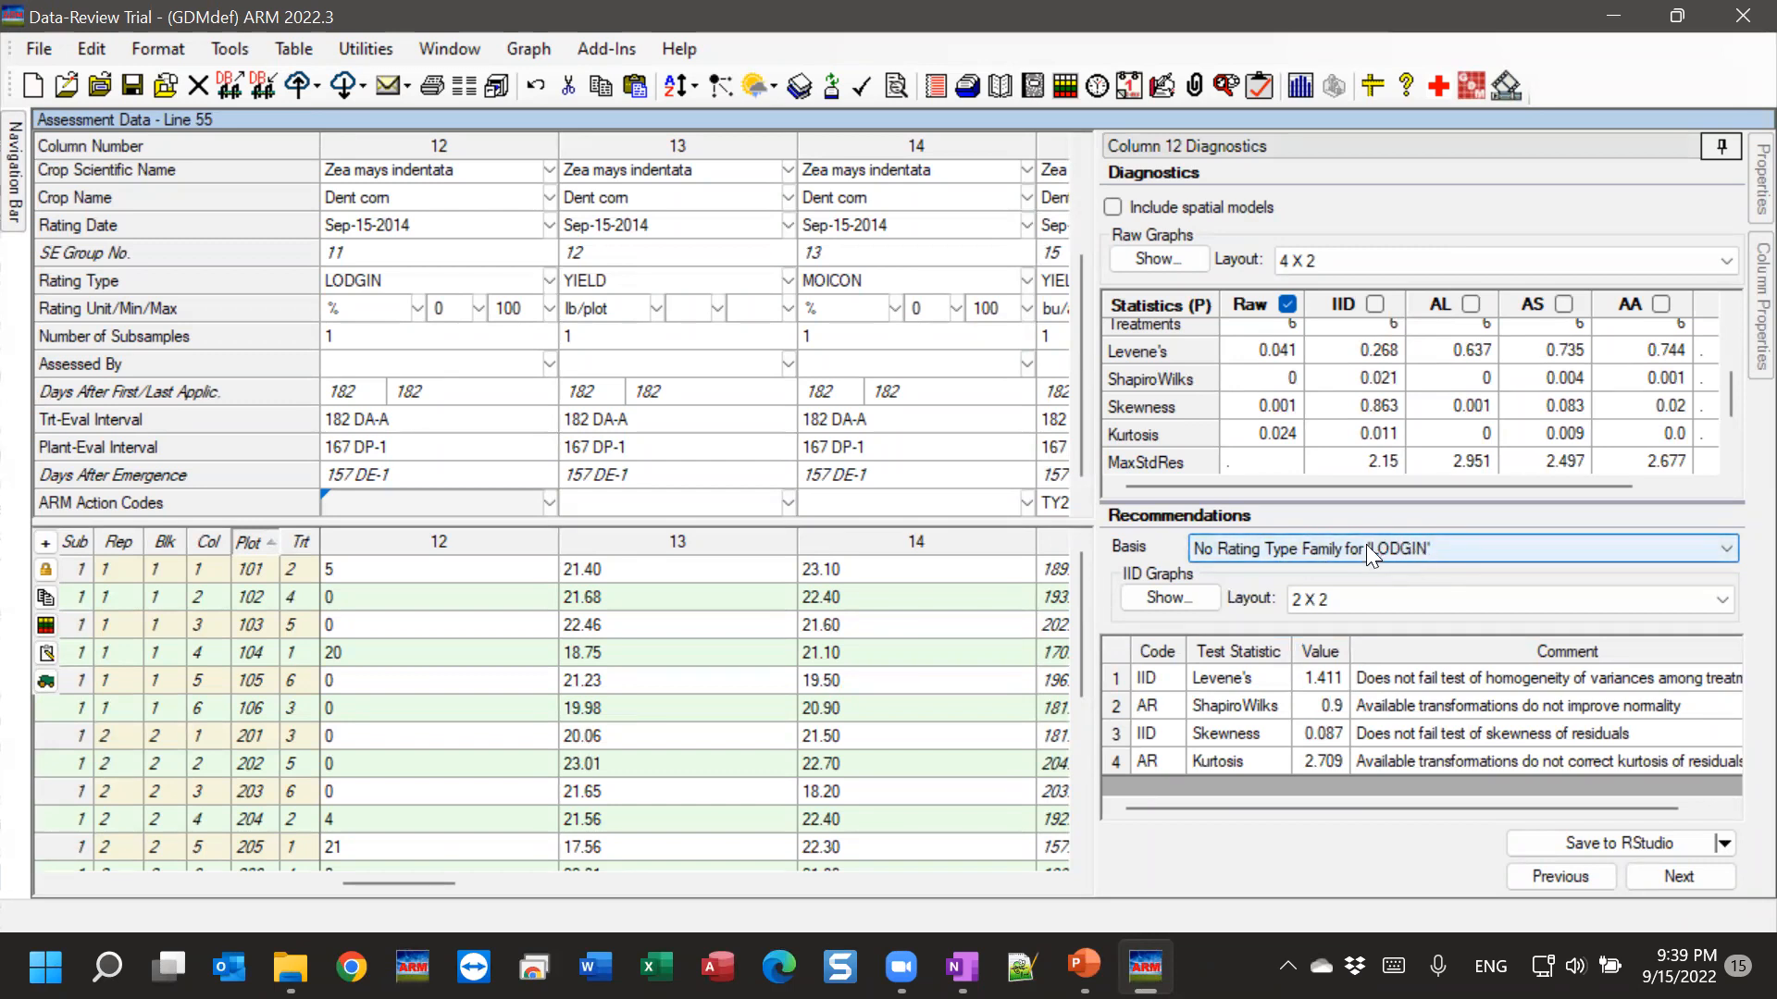
pyautogui.click(1436, 547)
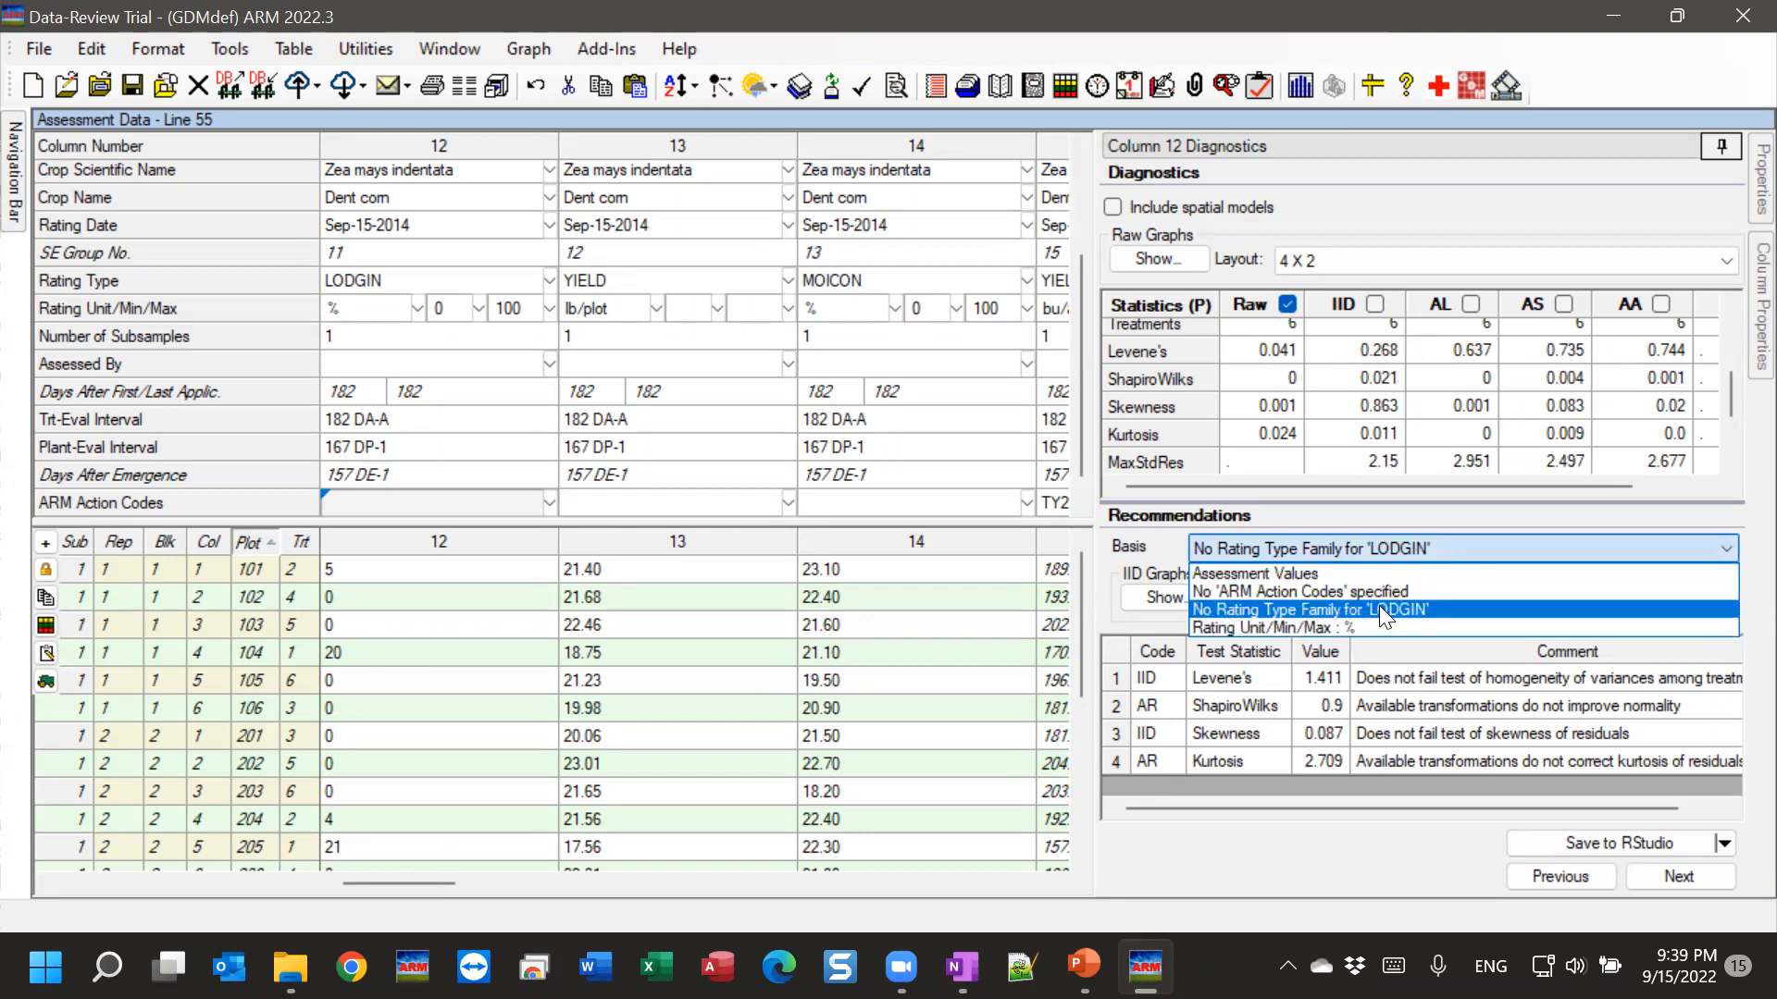
pyautogui.click(1236, 629)
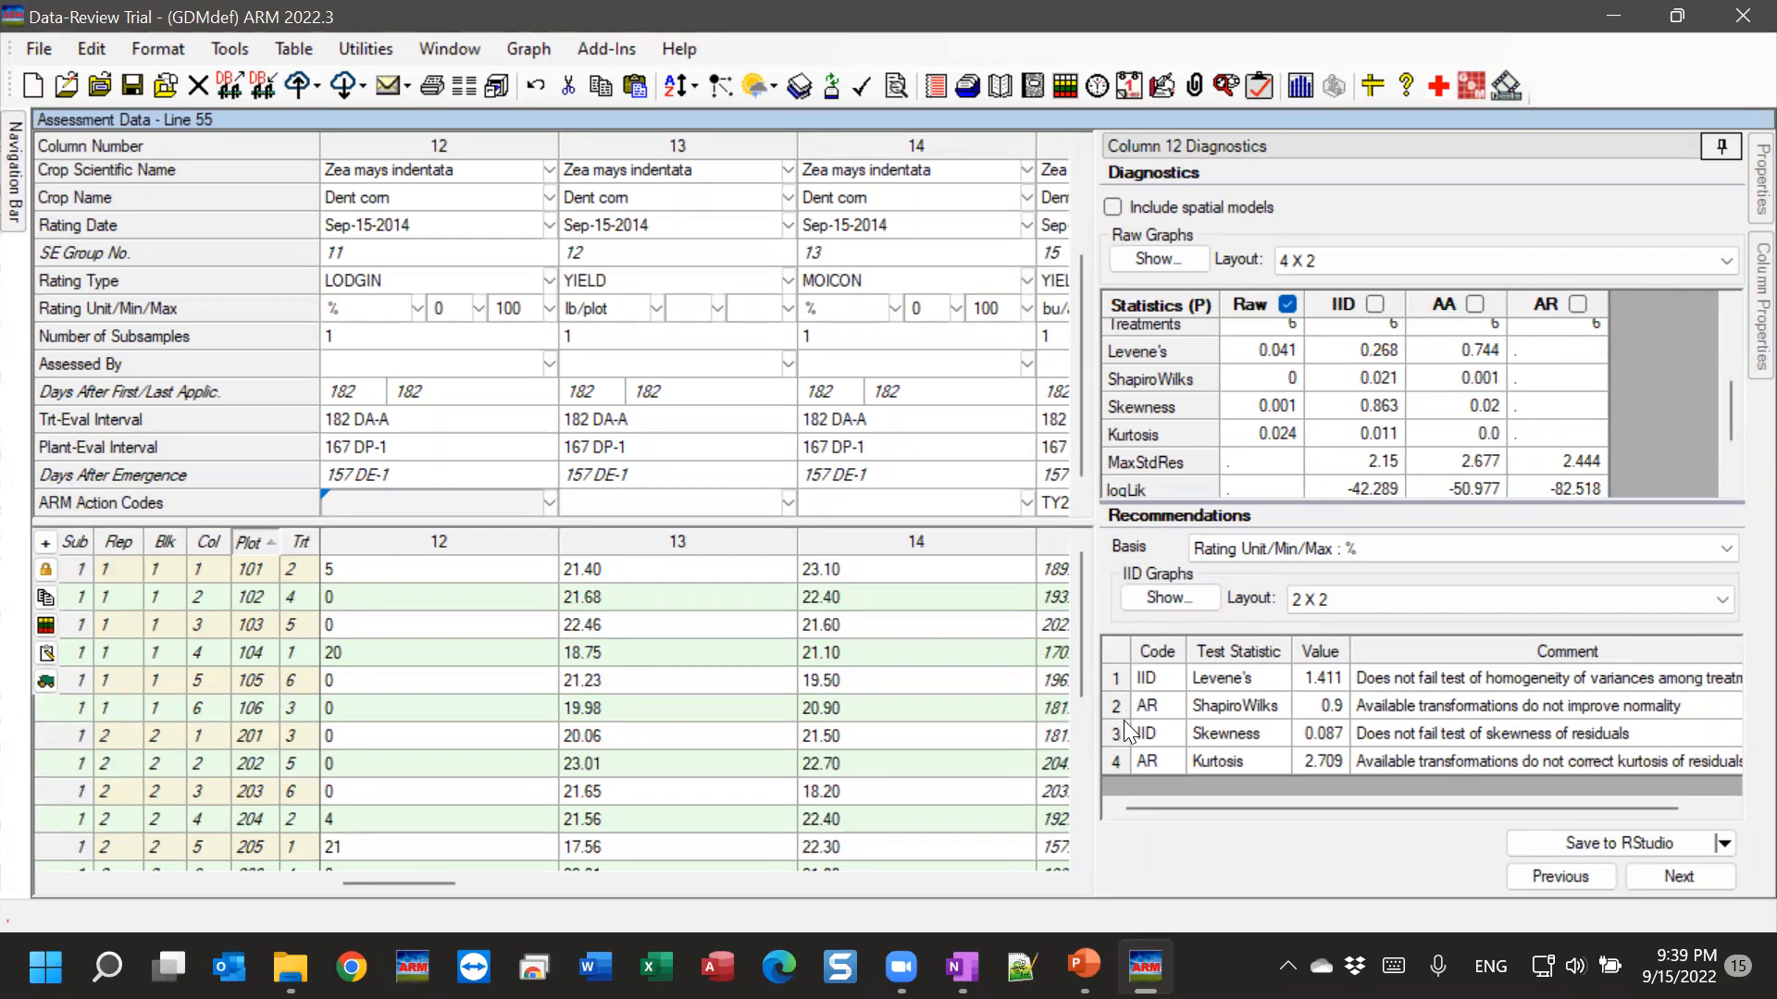
# Examine column 12's recommendations for Levene's, ShapiroWilks, Skewness and Kurtosis against the Raw, IID and AA statistics.
pyautogui.click(1168, 692)
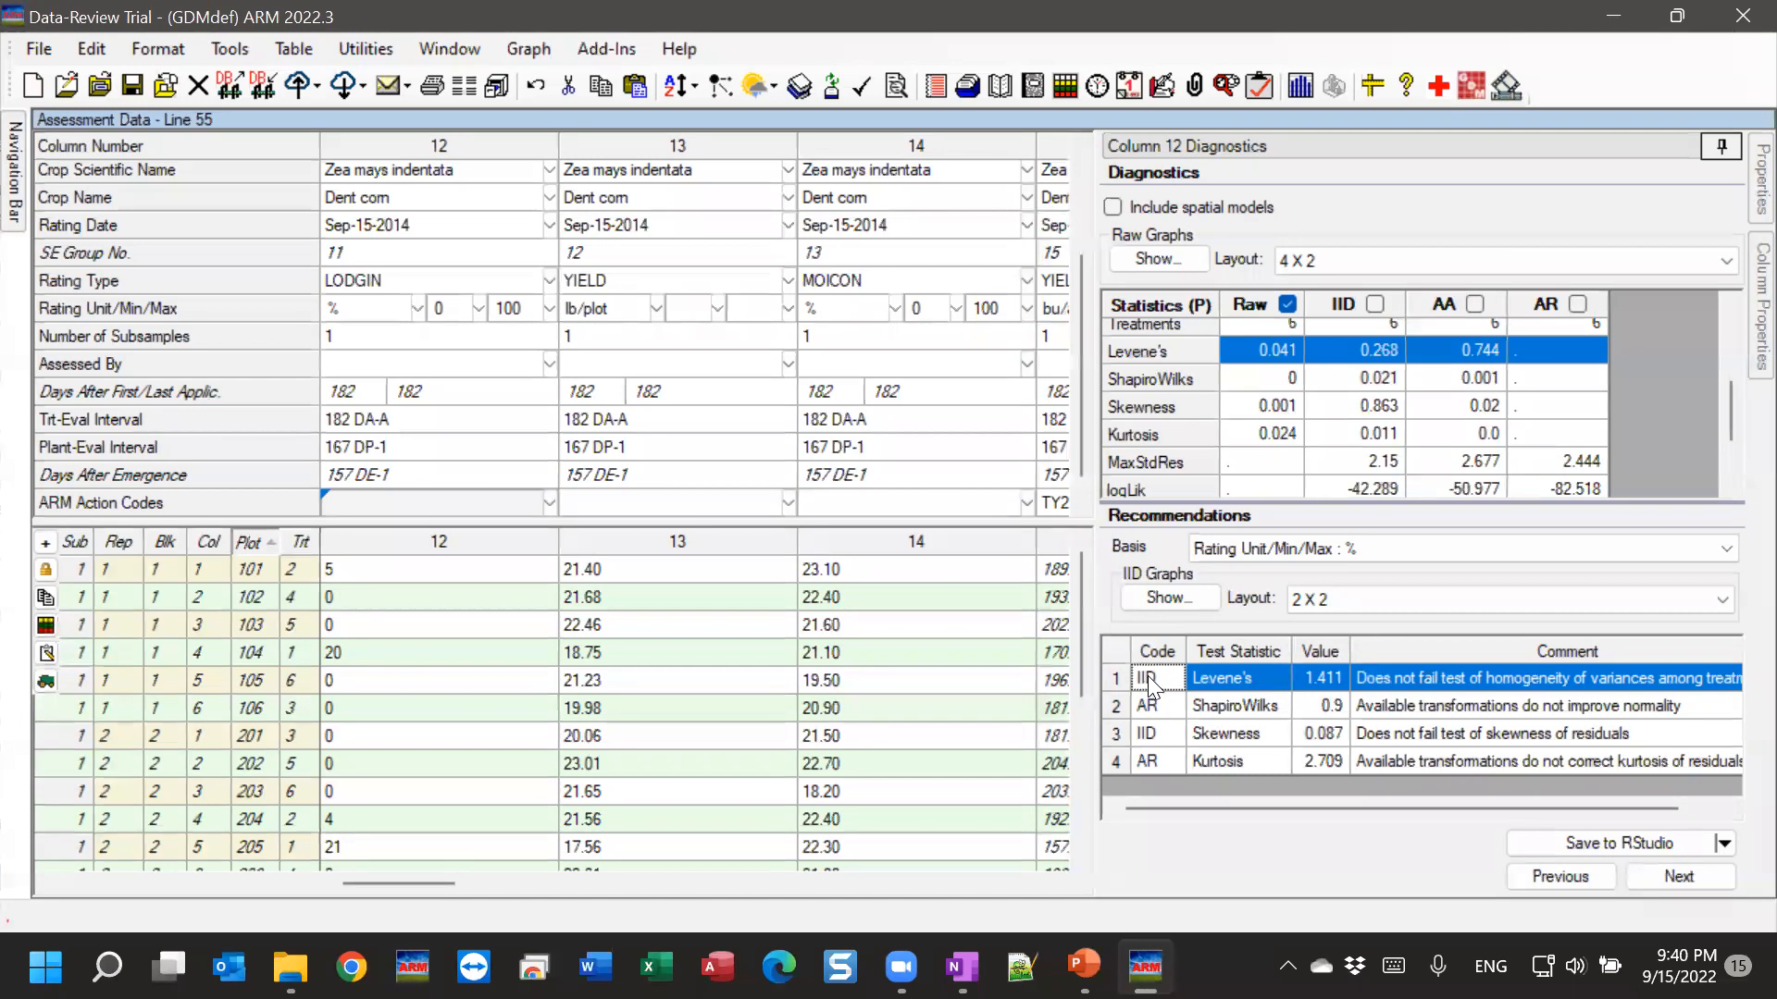
pyautogui.click(1210, 708)
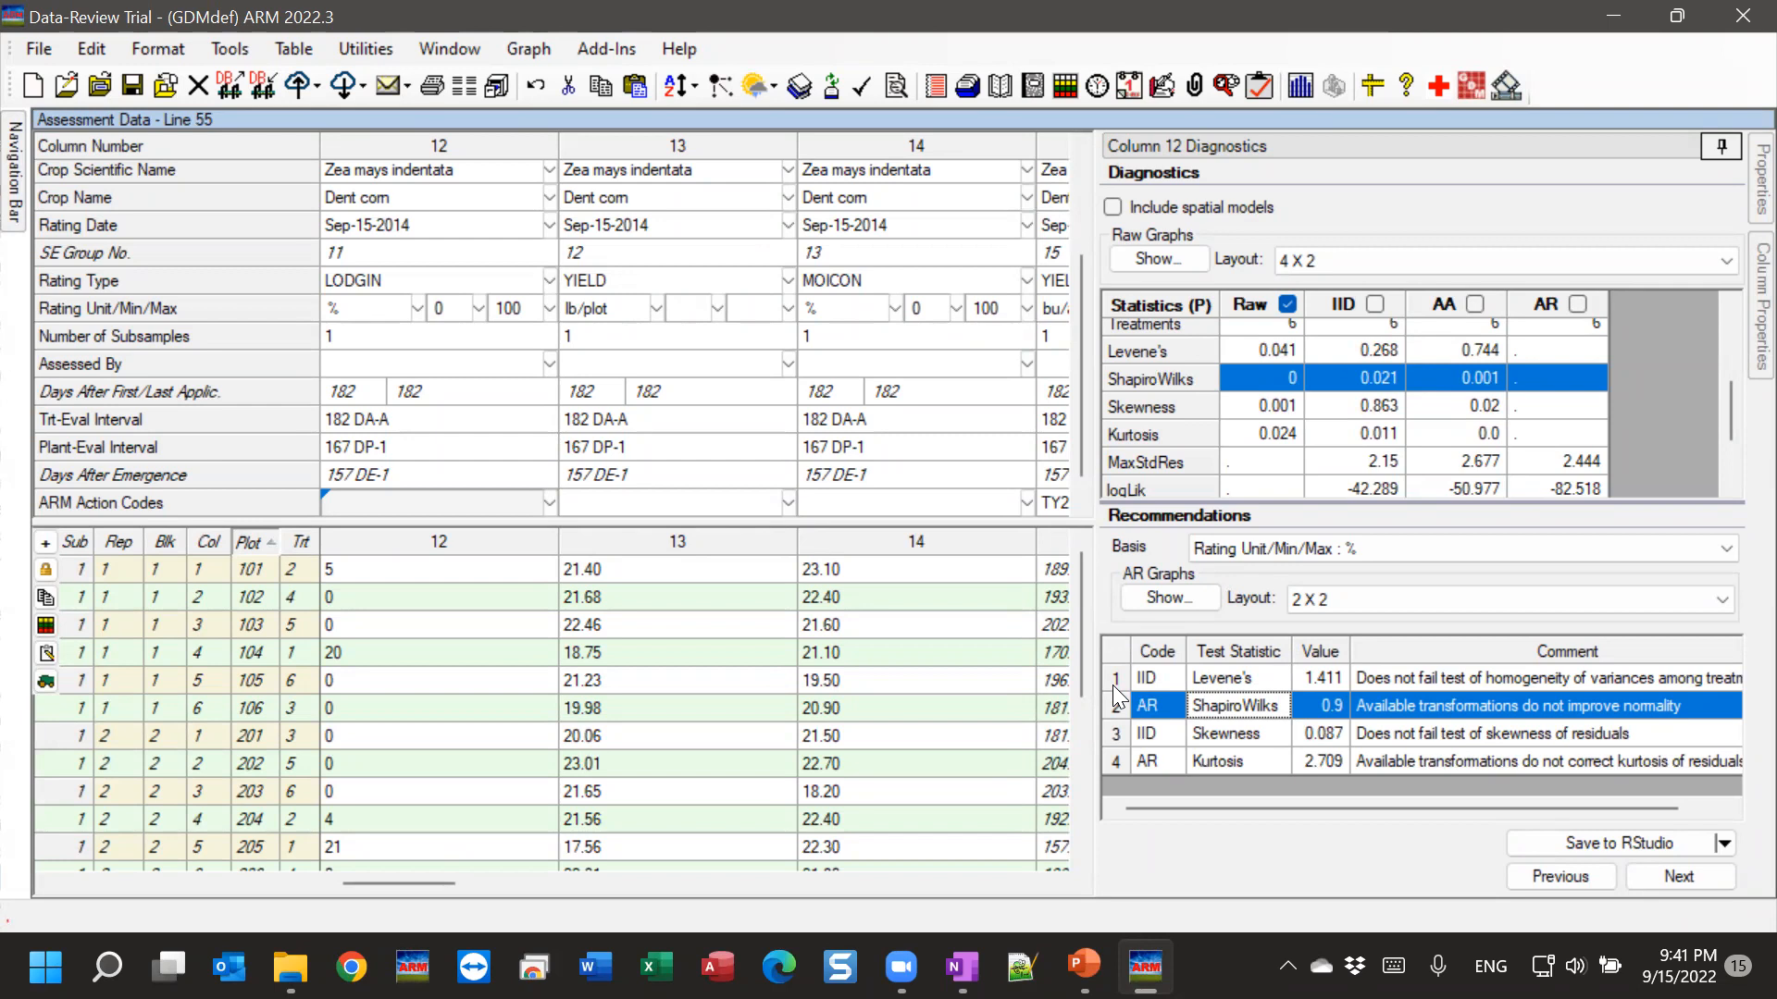
pyautogui.click(1198, 680)
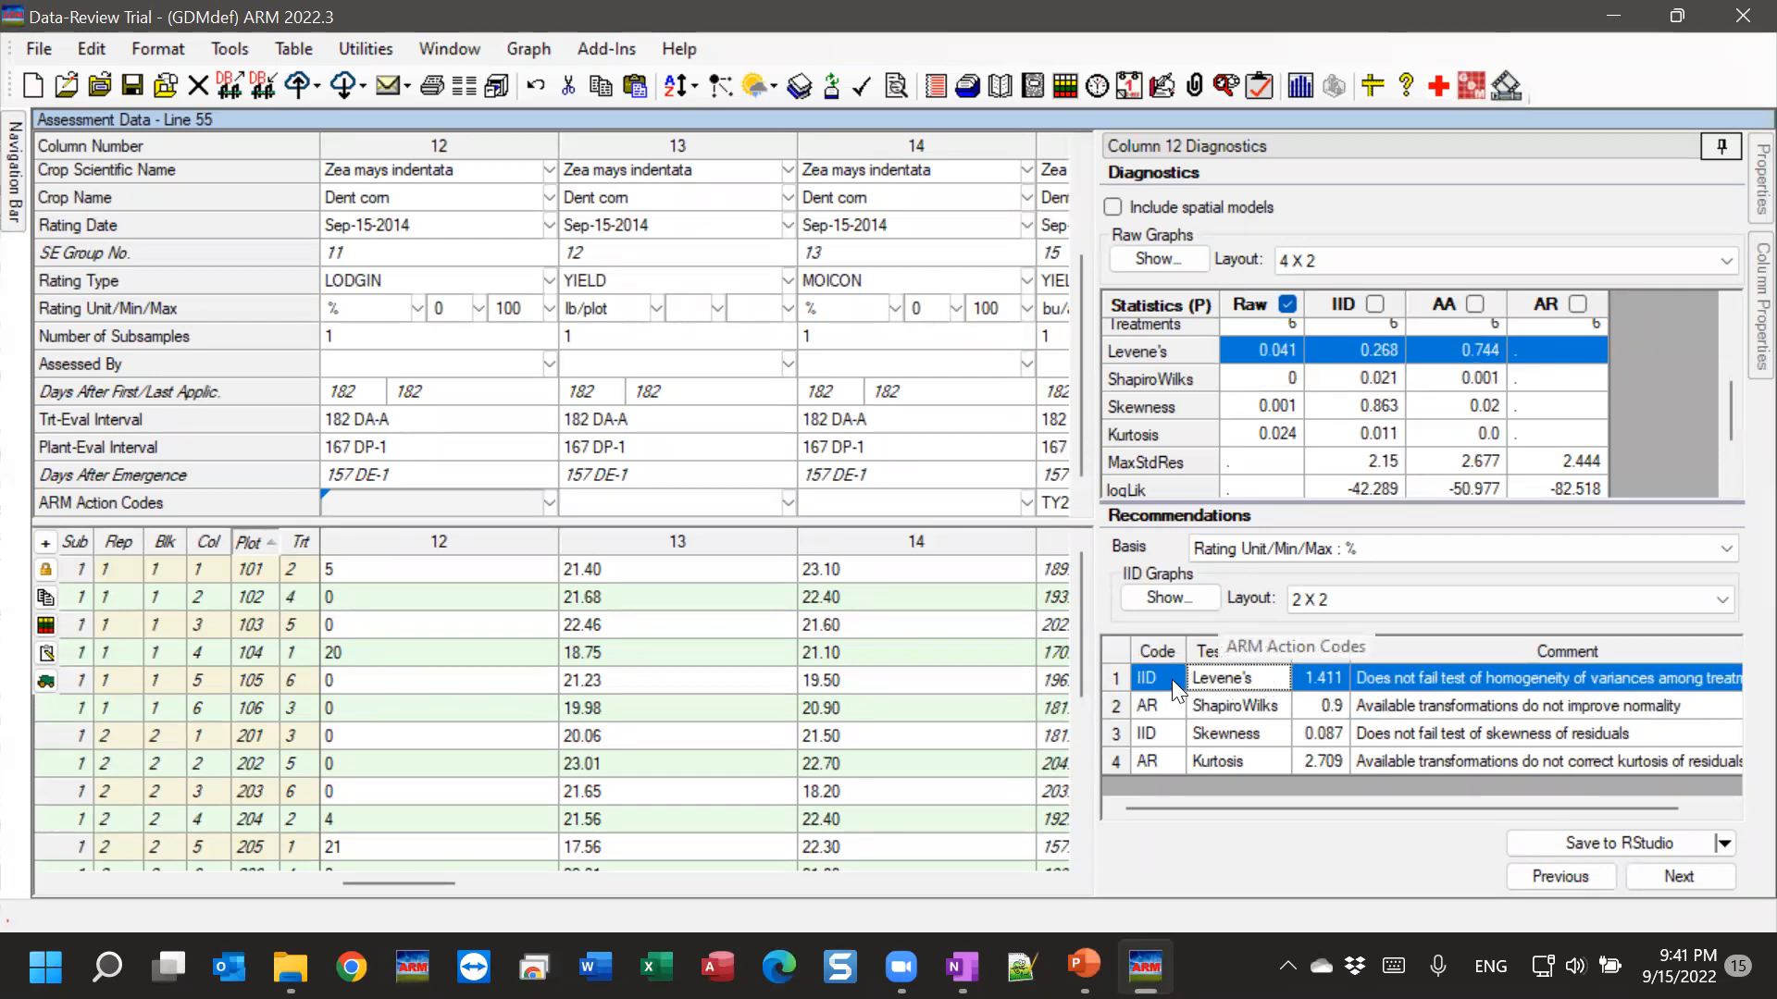
pyautogui.click(1232, 705)
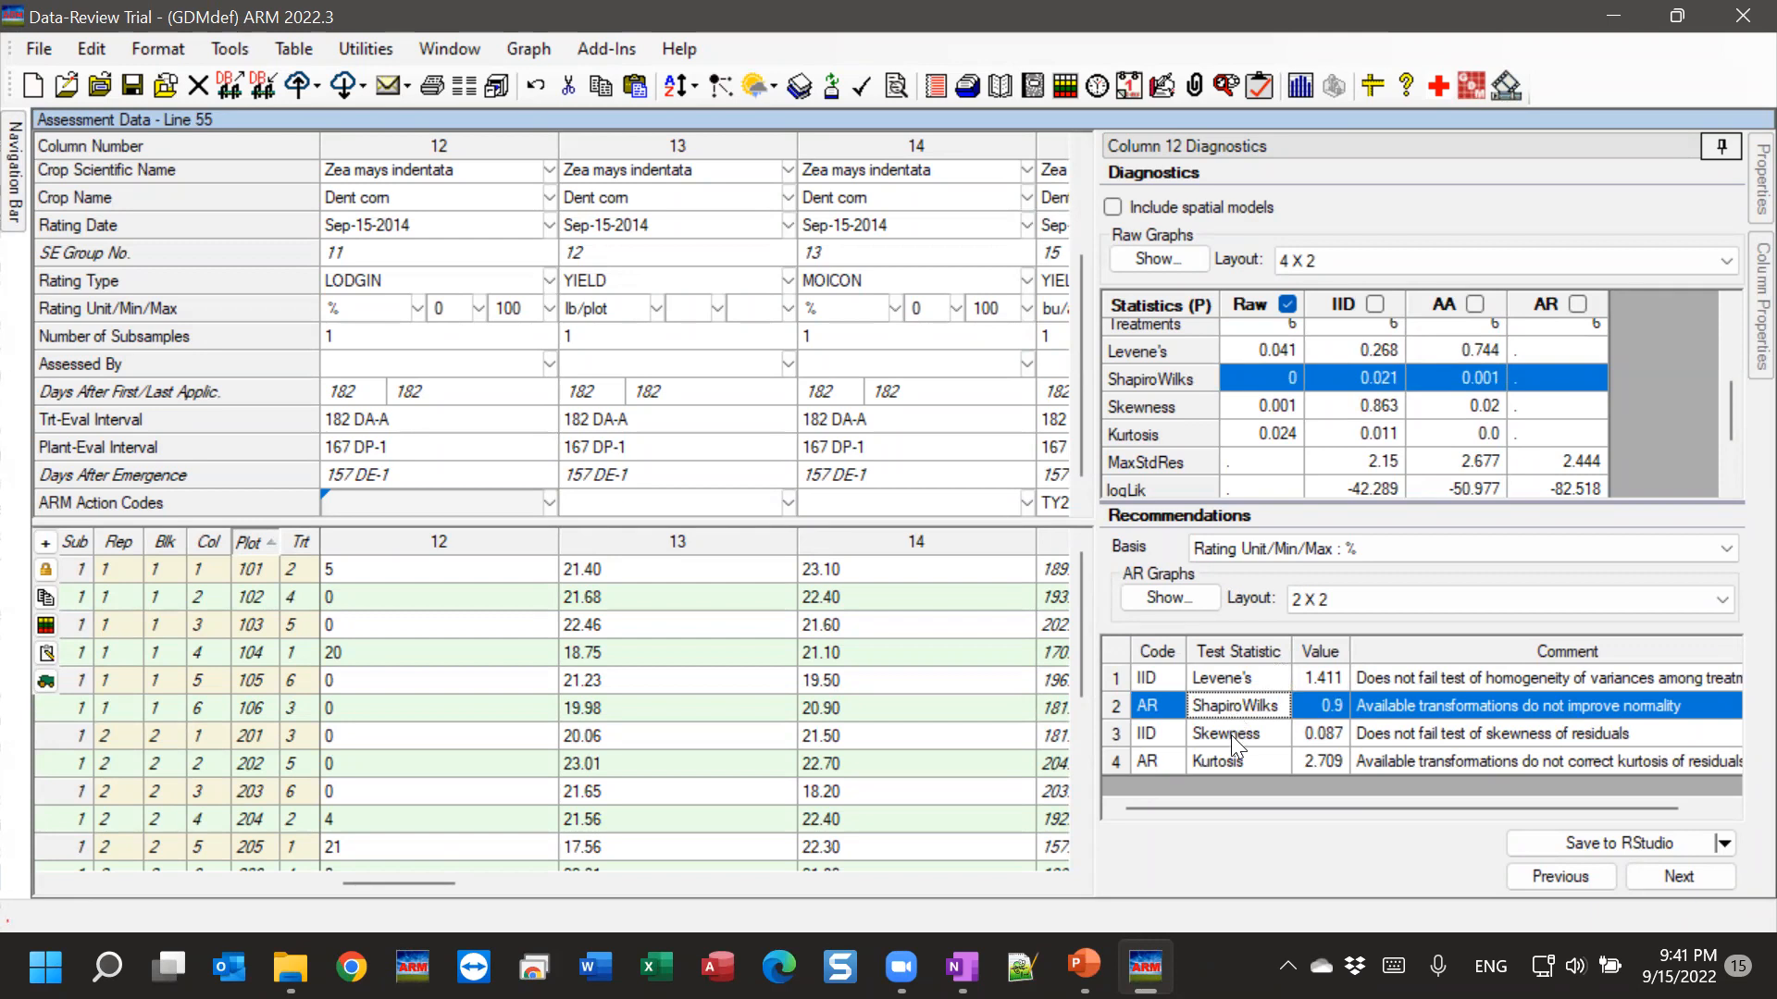
pyautogui.click(1230, 734)
pyautogui.click(1231, 759)
pyautogui.click(1231, 737)
pyautogui.click(1231, 760)
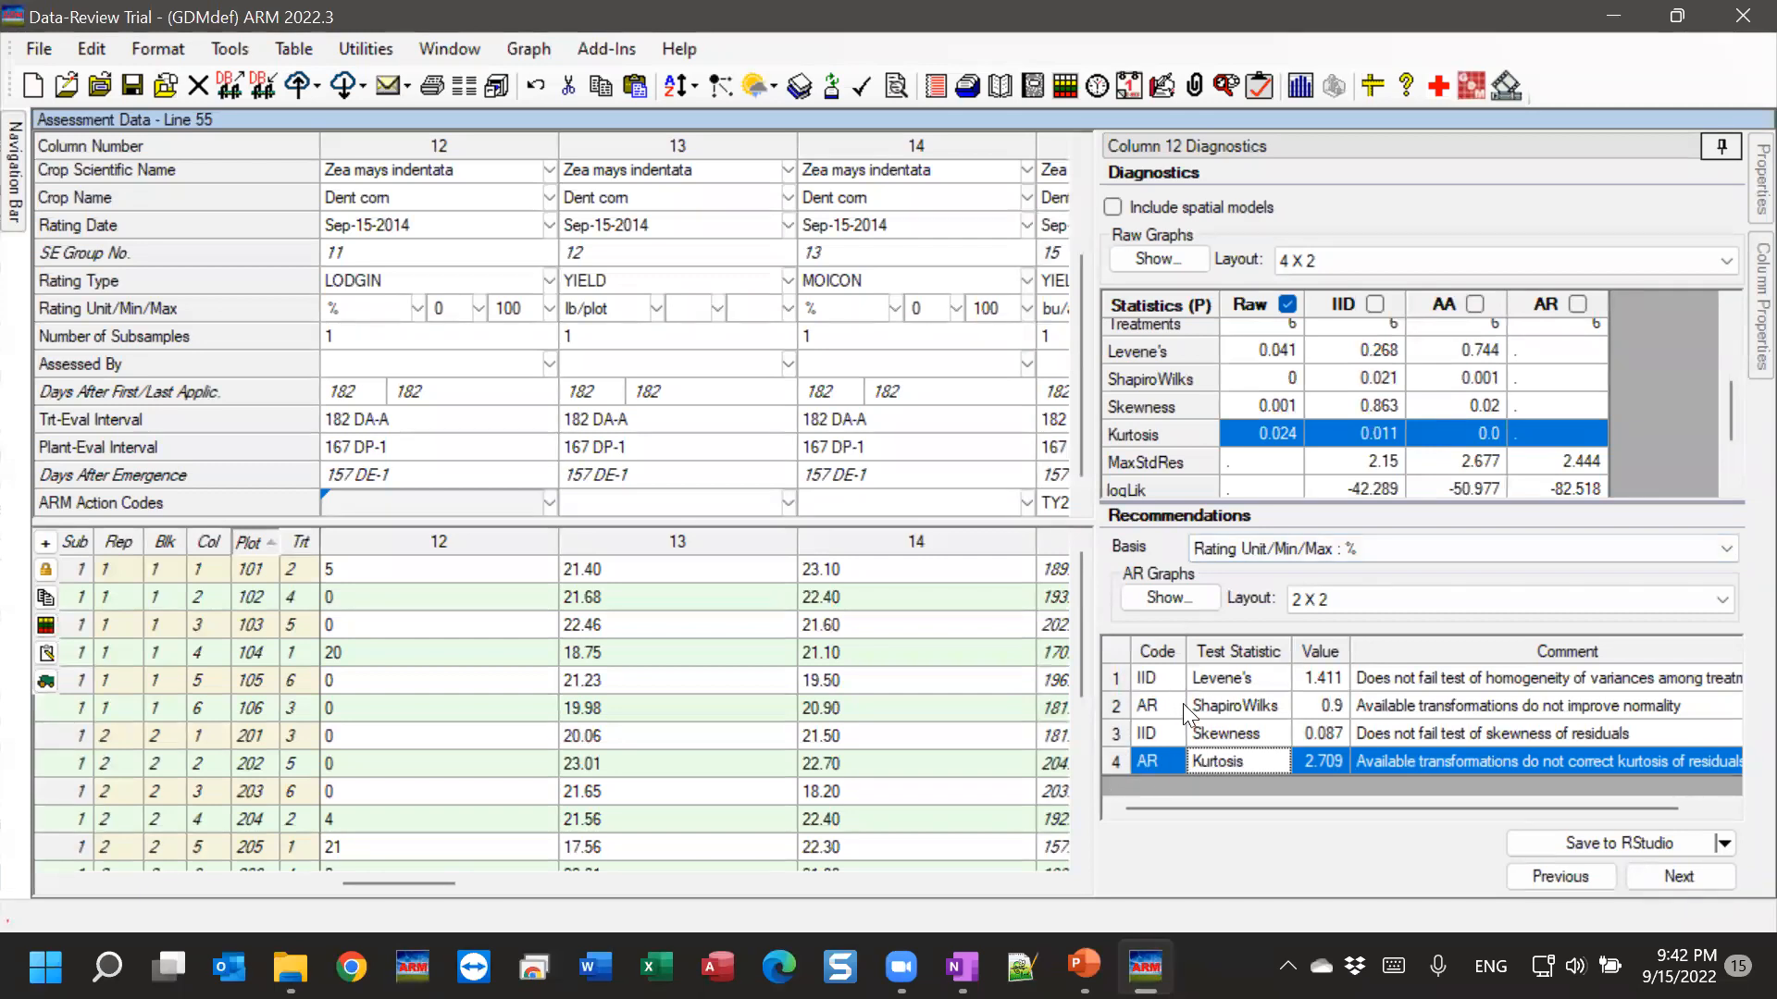
pyautogui.click(1285, 706)
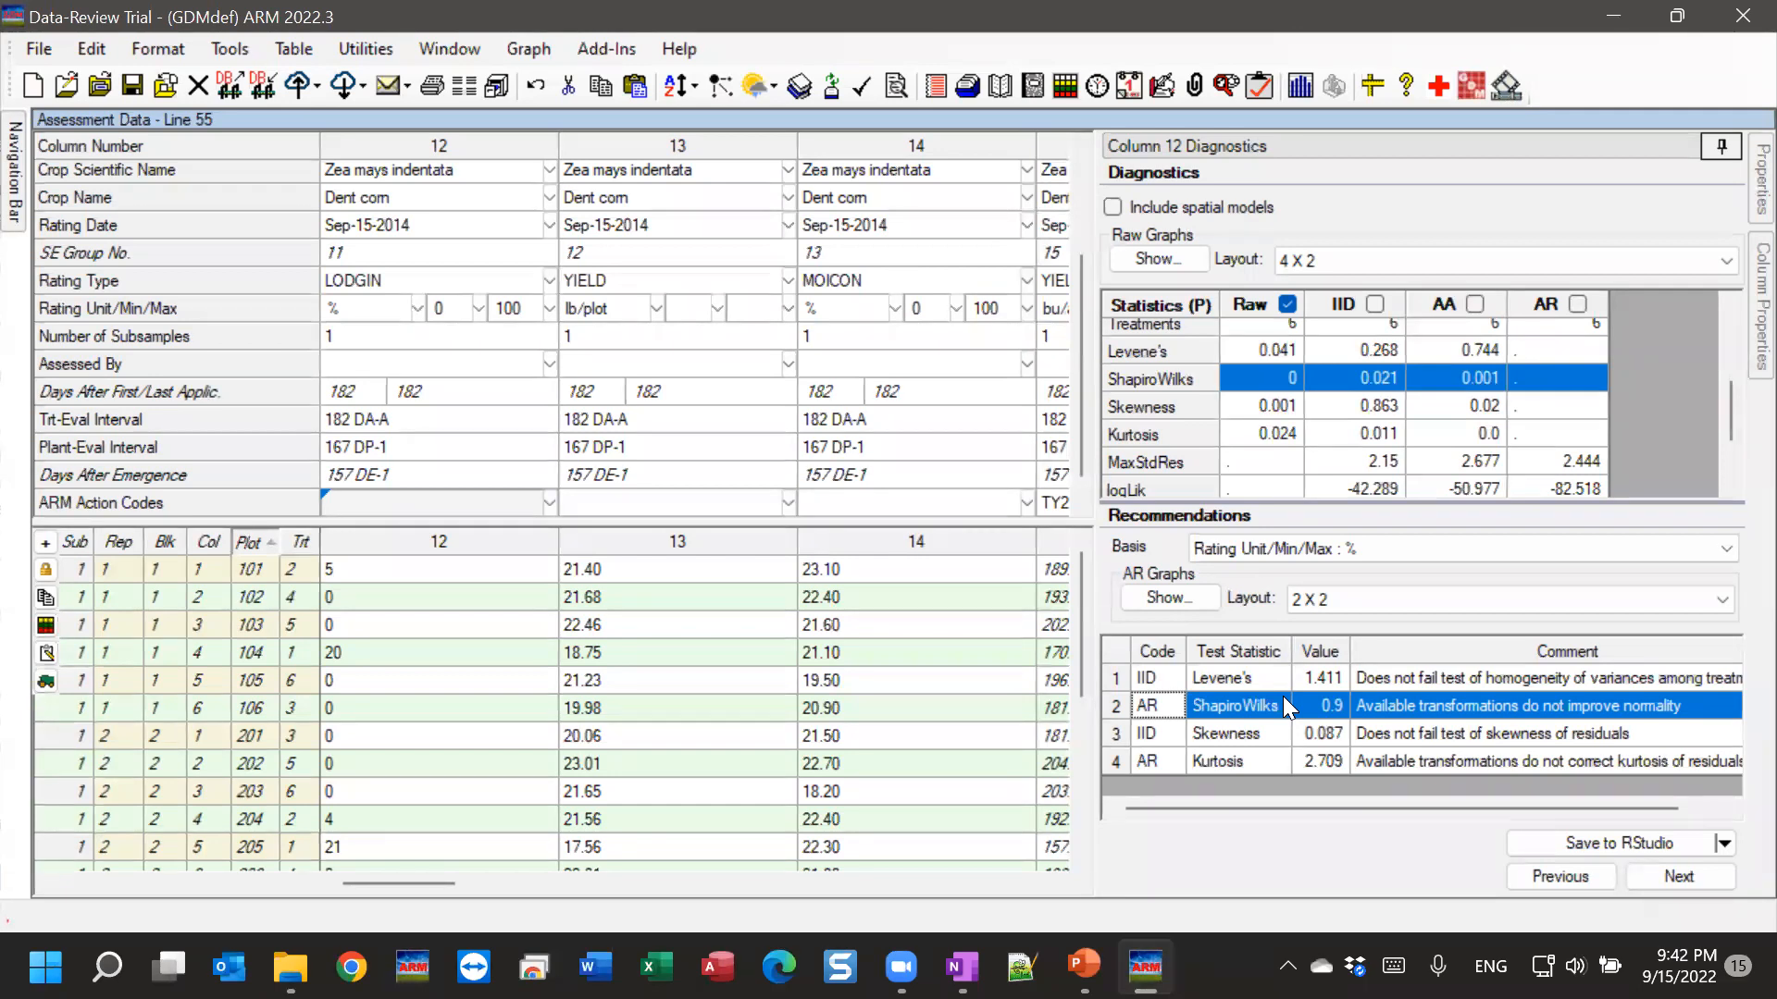
# Review the available recommendation bases for column 12 and change the basis to Assessment Values.
pyautogui.click(1299, 549)
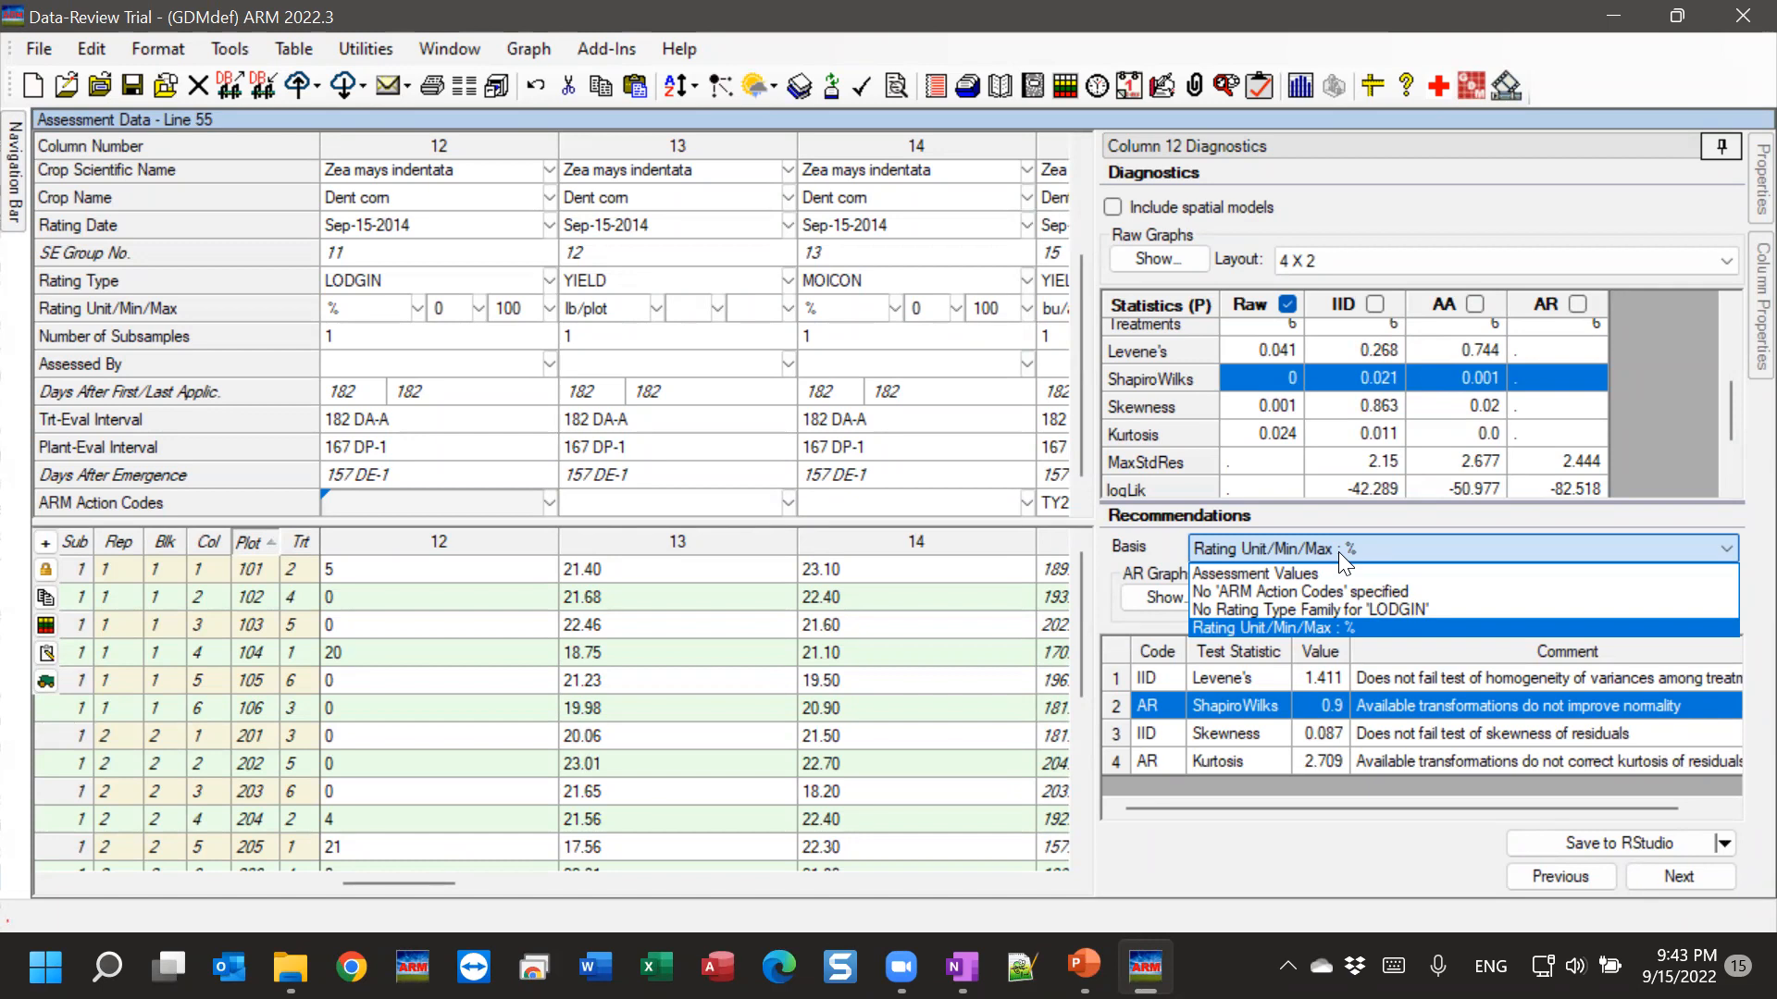
pyautogui.click(1240, 551)
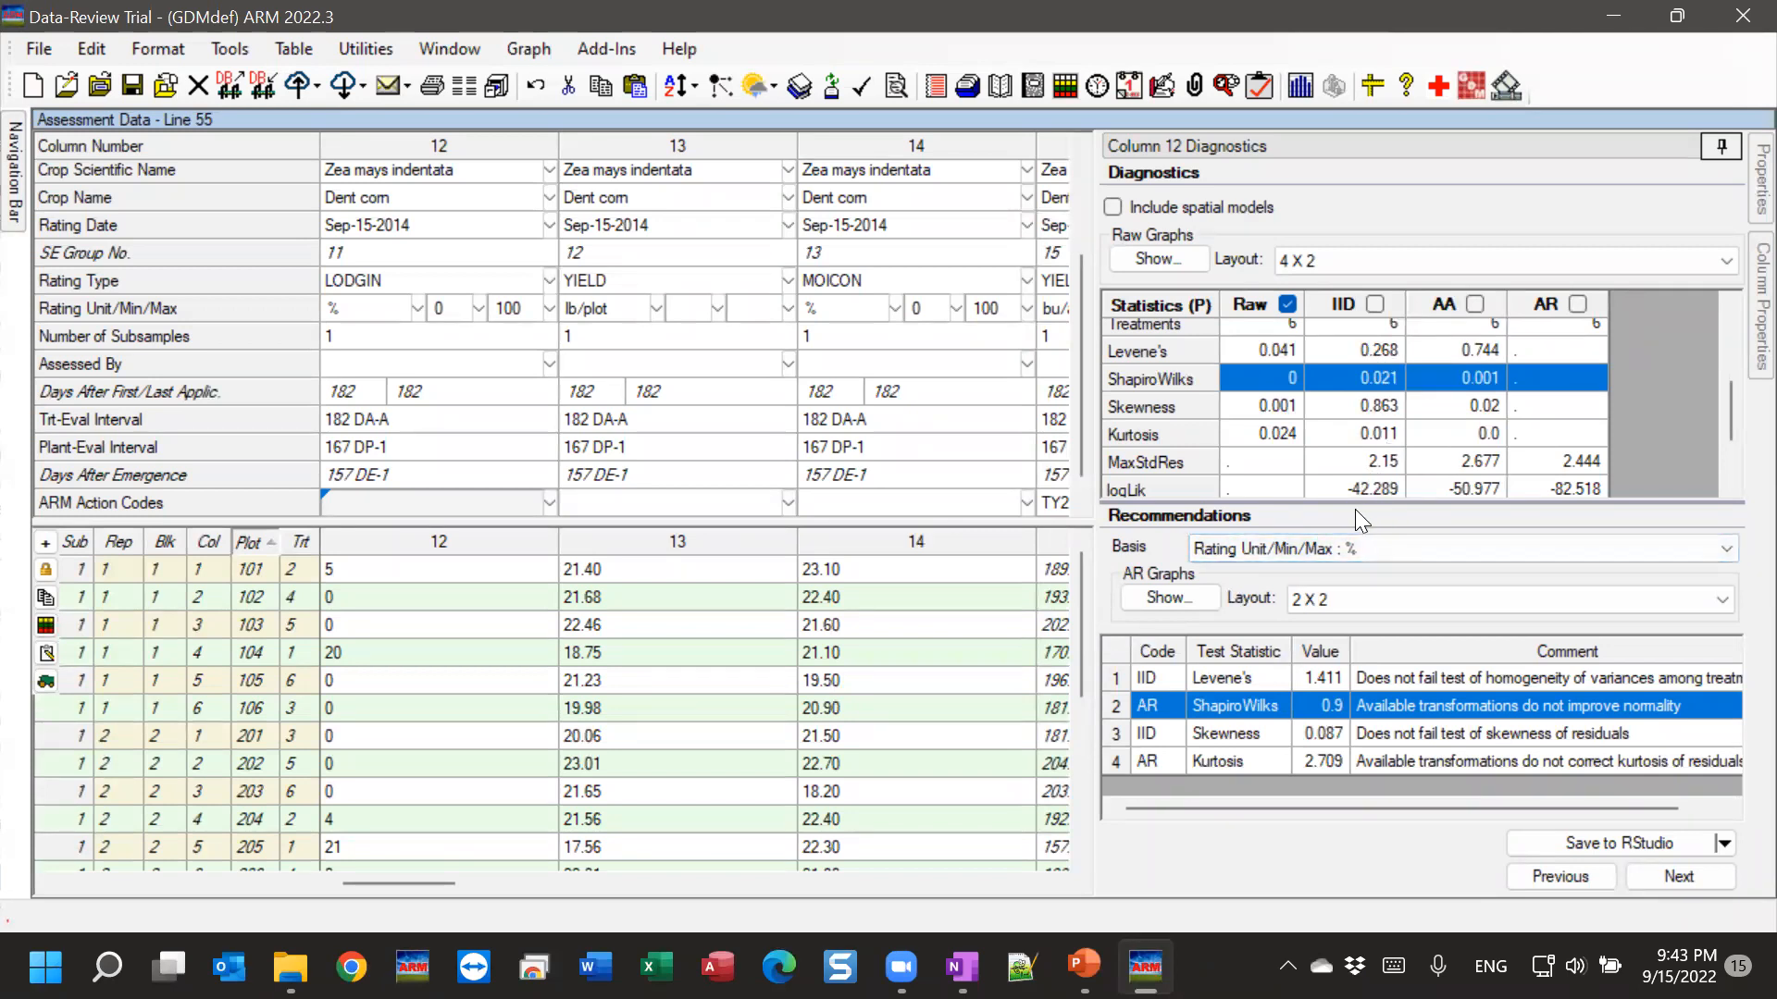
pyautogui.click(1264, 550)
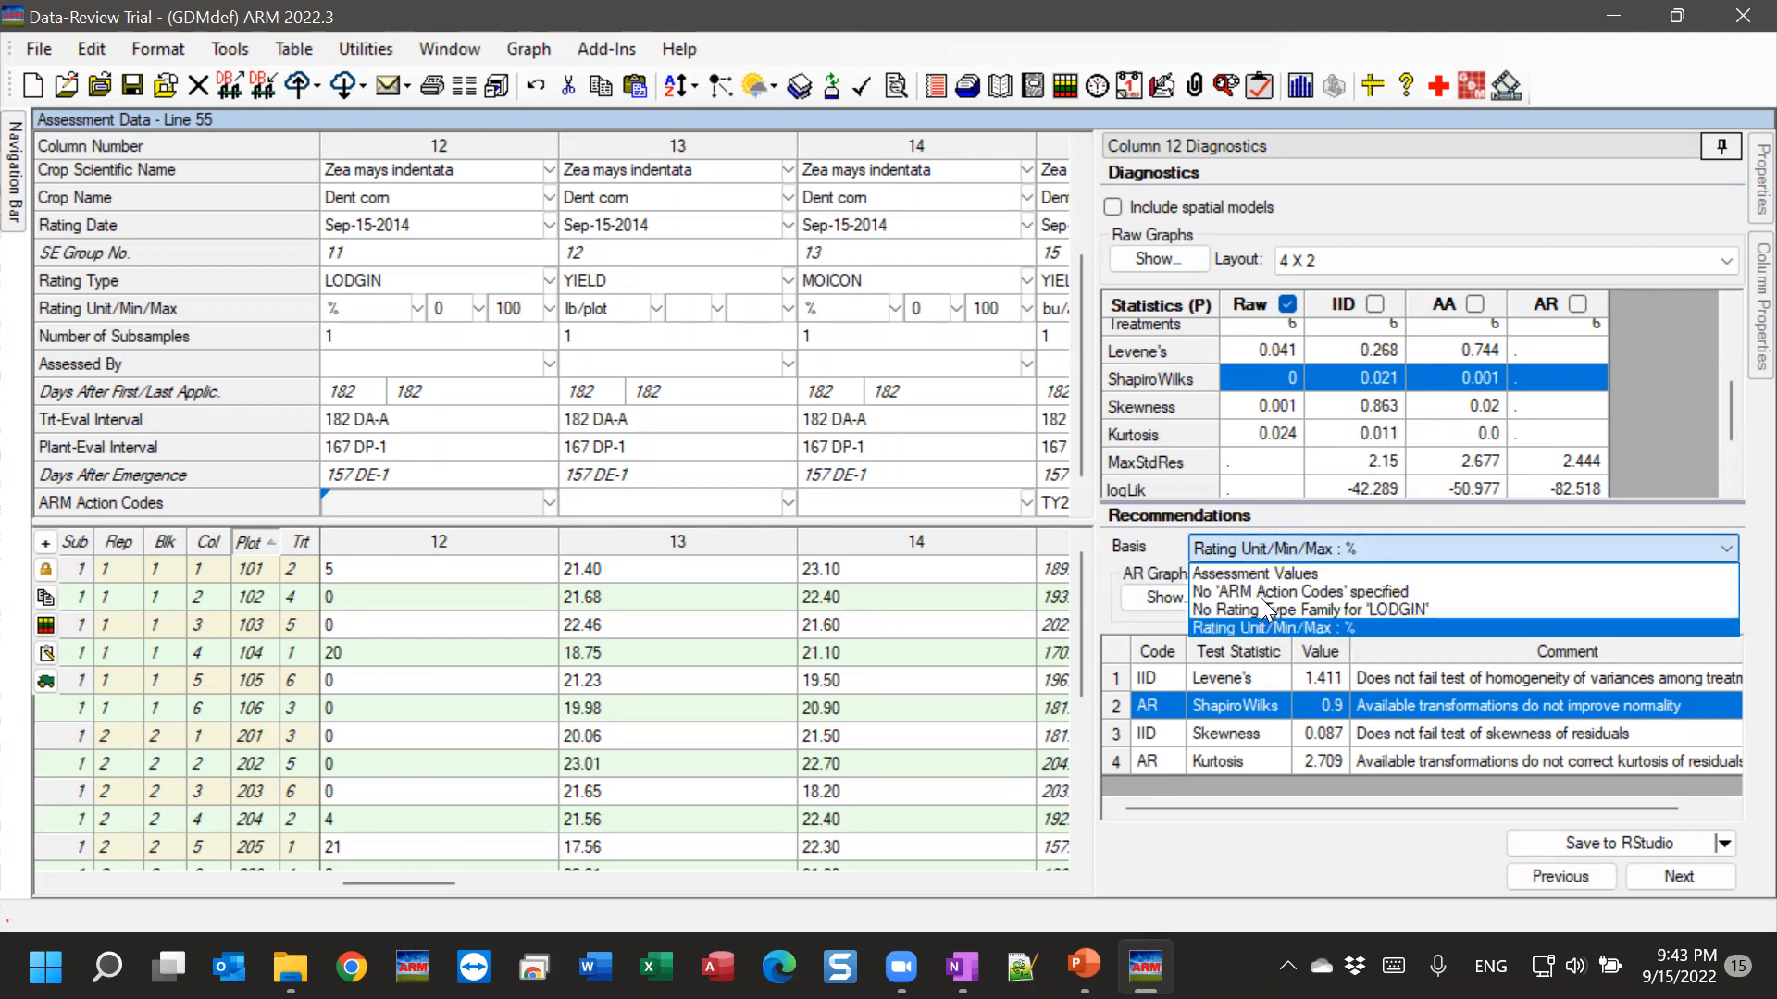
pyautogui.click(1260, 575)
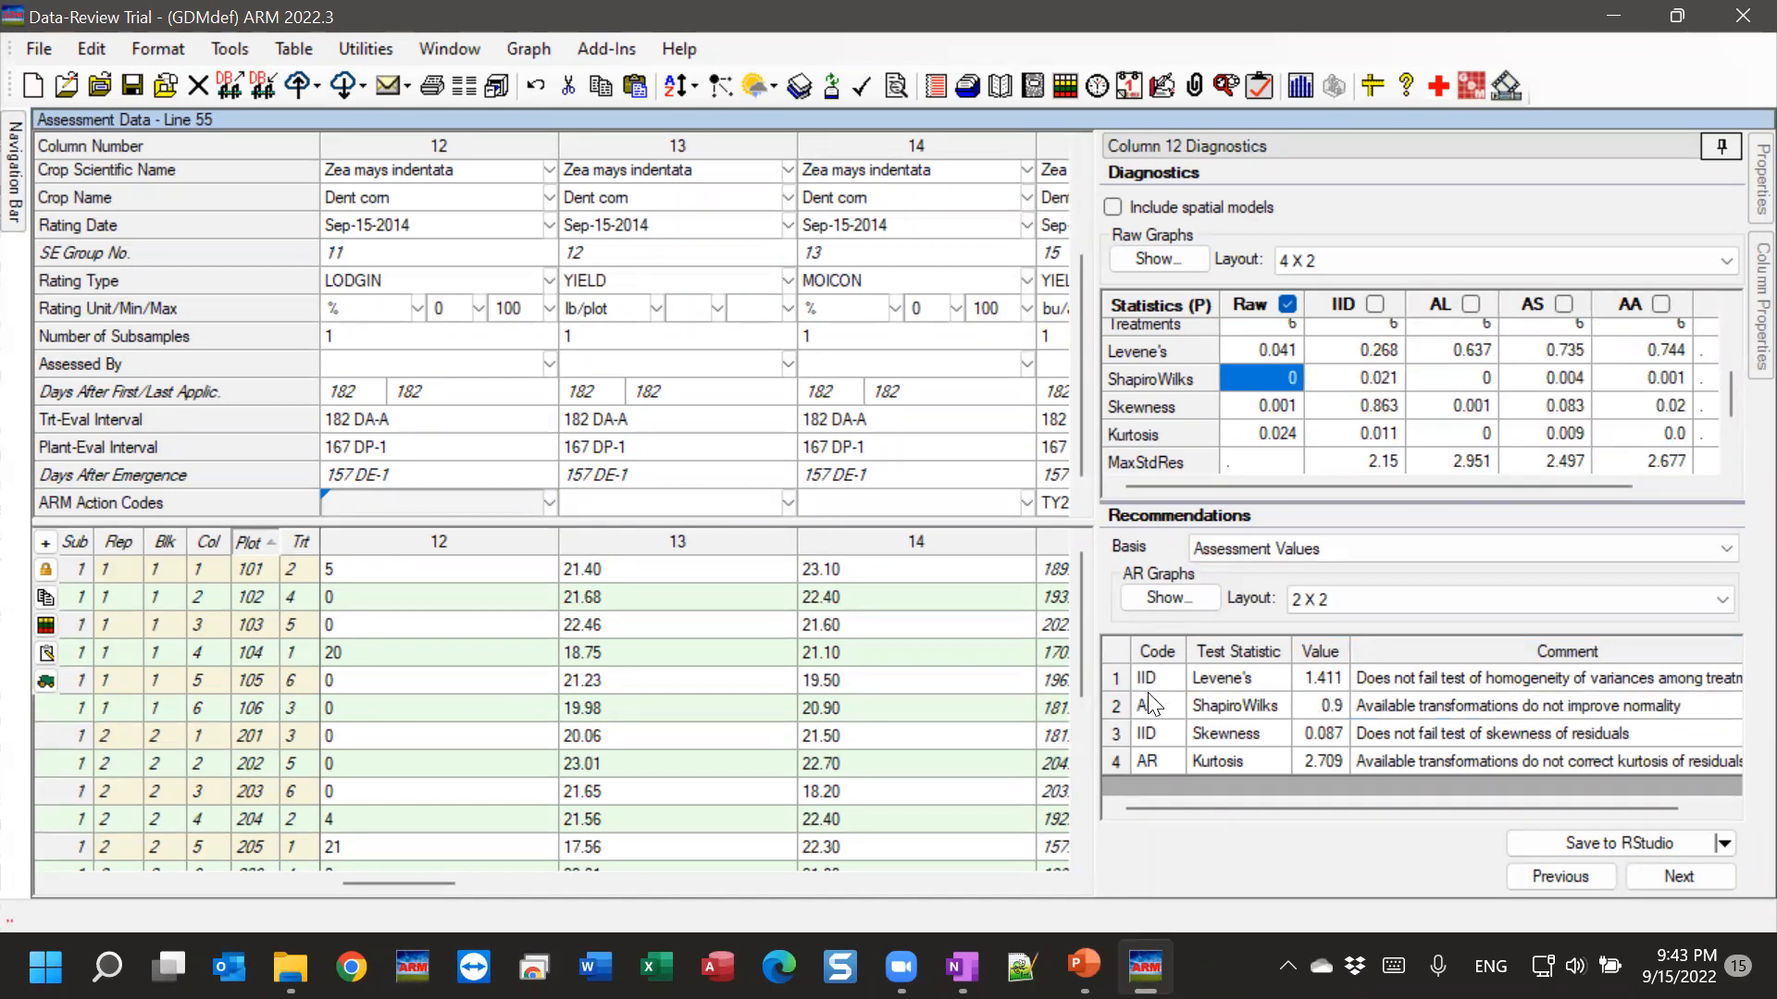
# Check which recommendation bases are available for column 12, keeping Assessment Values as the basis.
pyautogui.click(1307, 550)
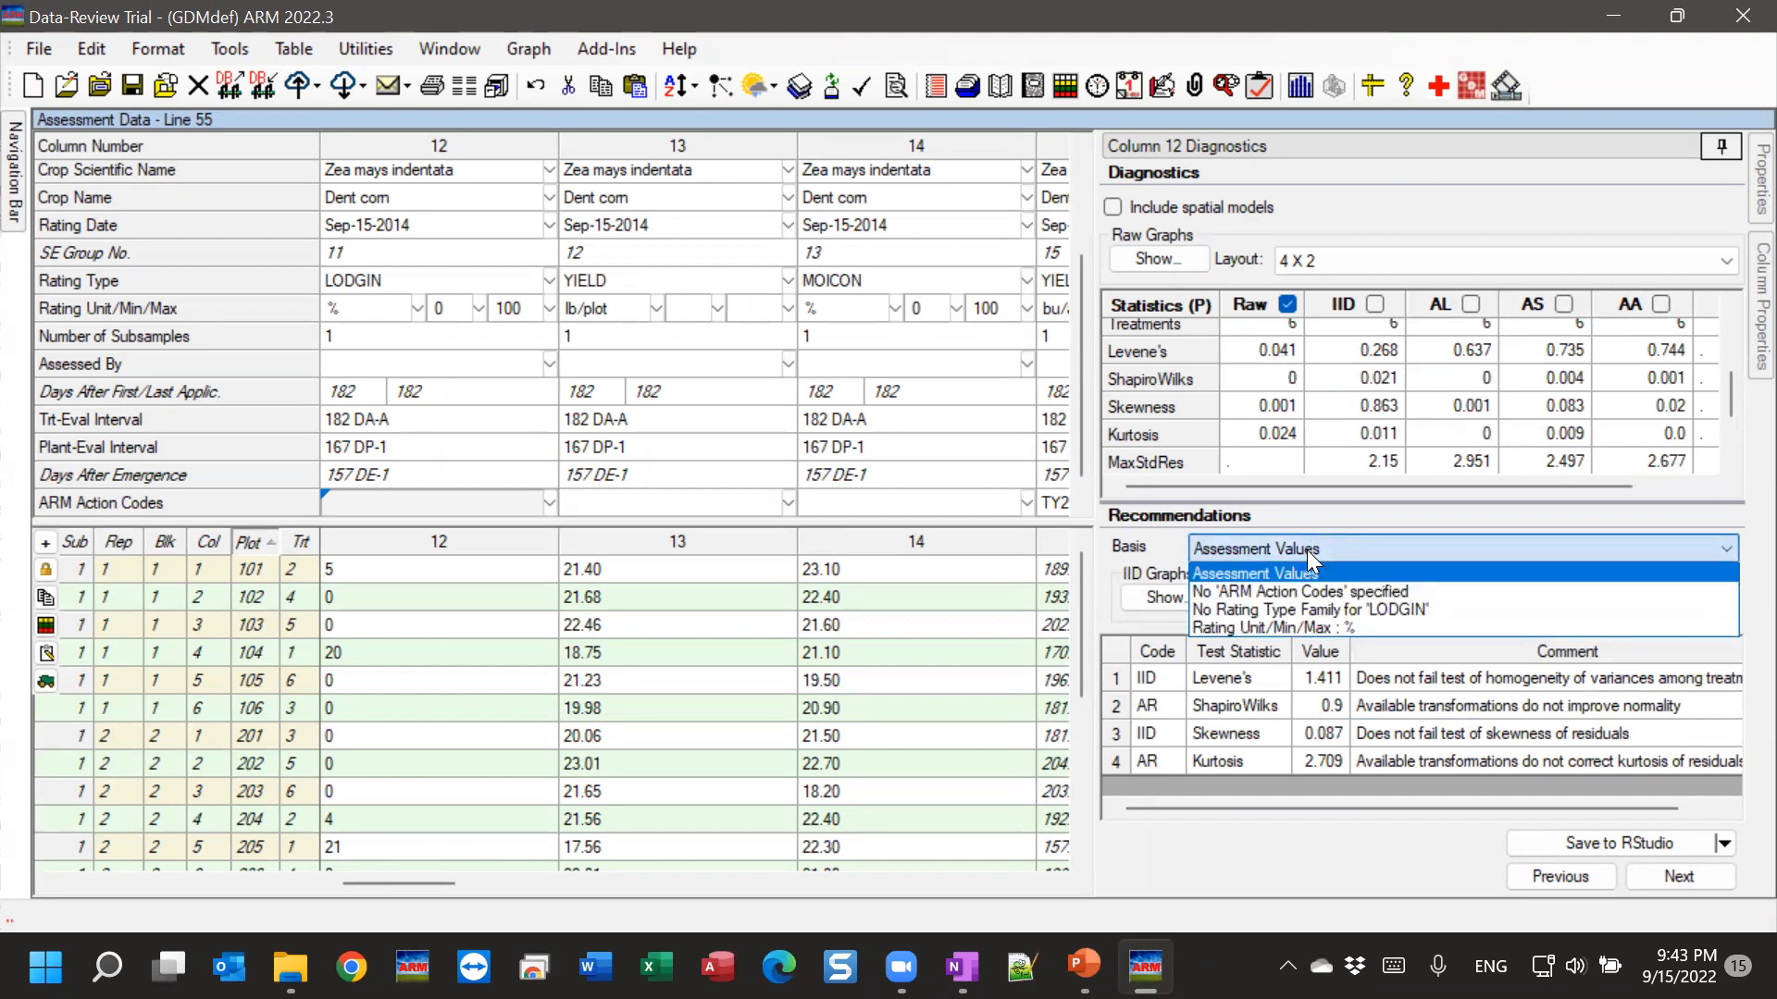
pyautogui.click(1306, 550)
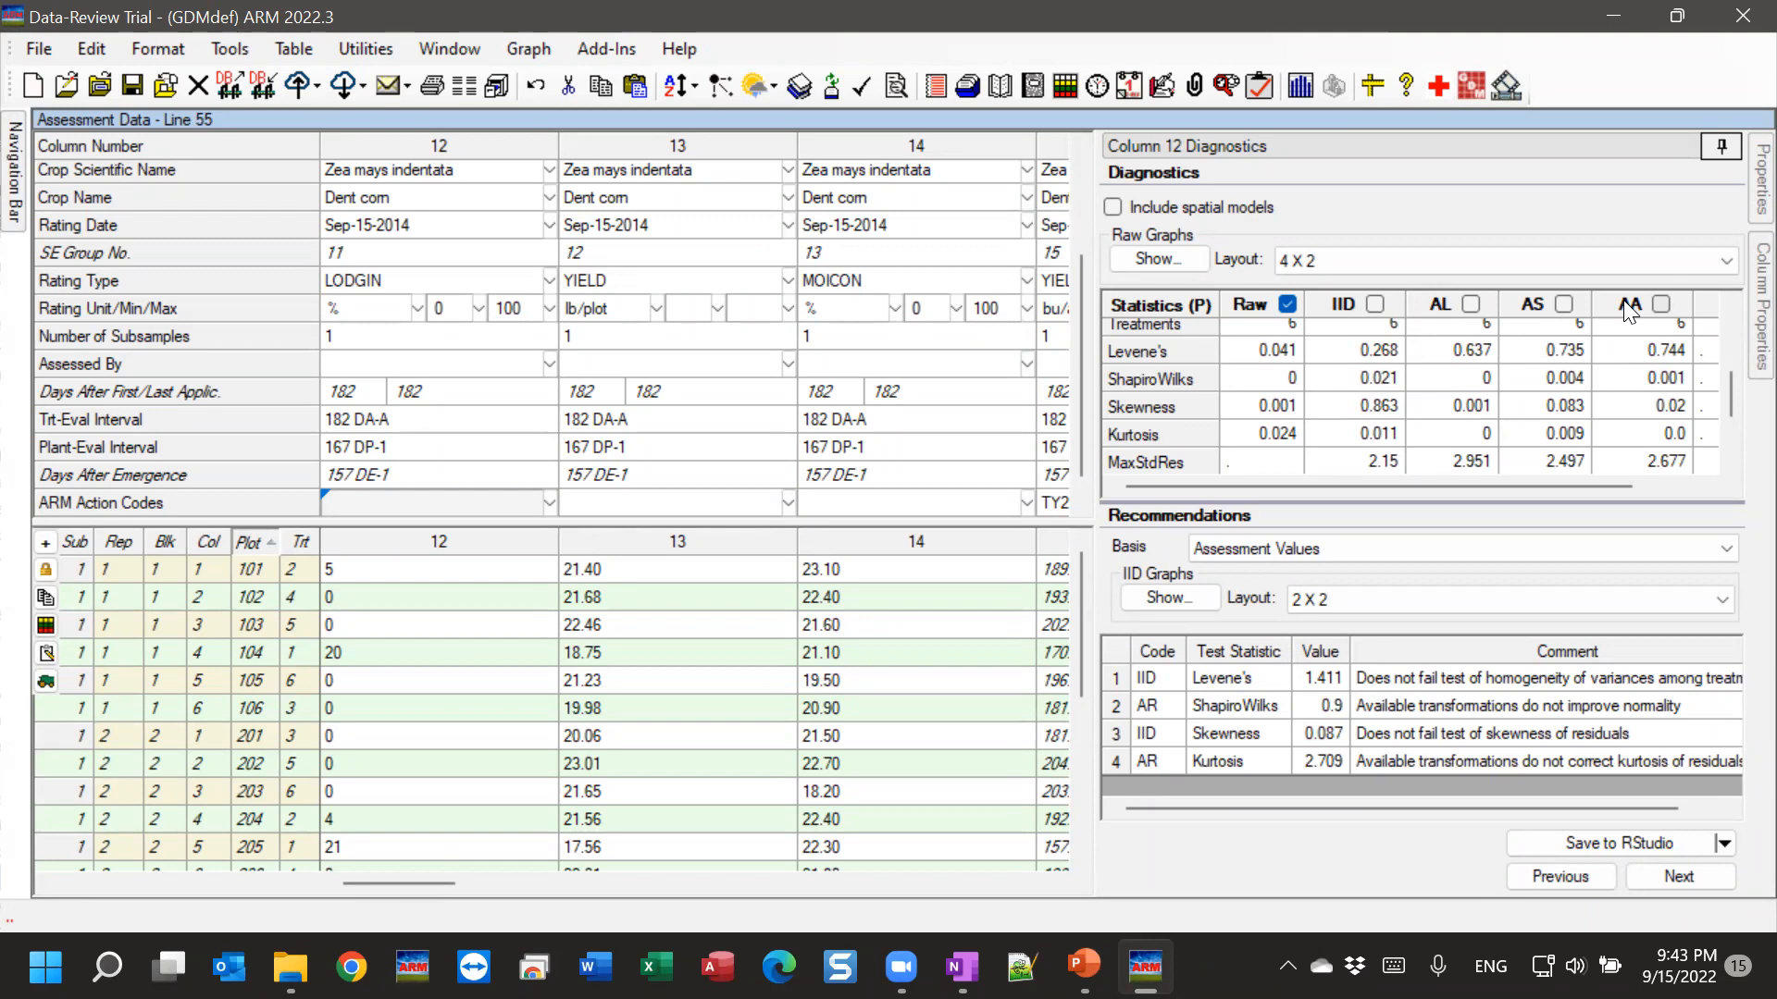
pyautogui.click(1301, 549)
pyautogui.click(1296, 546)
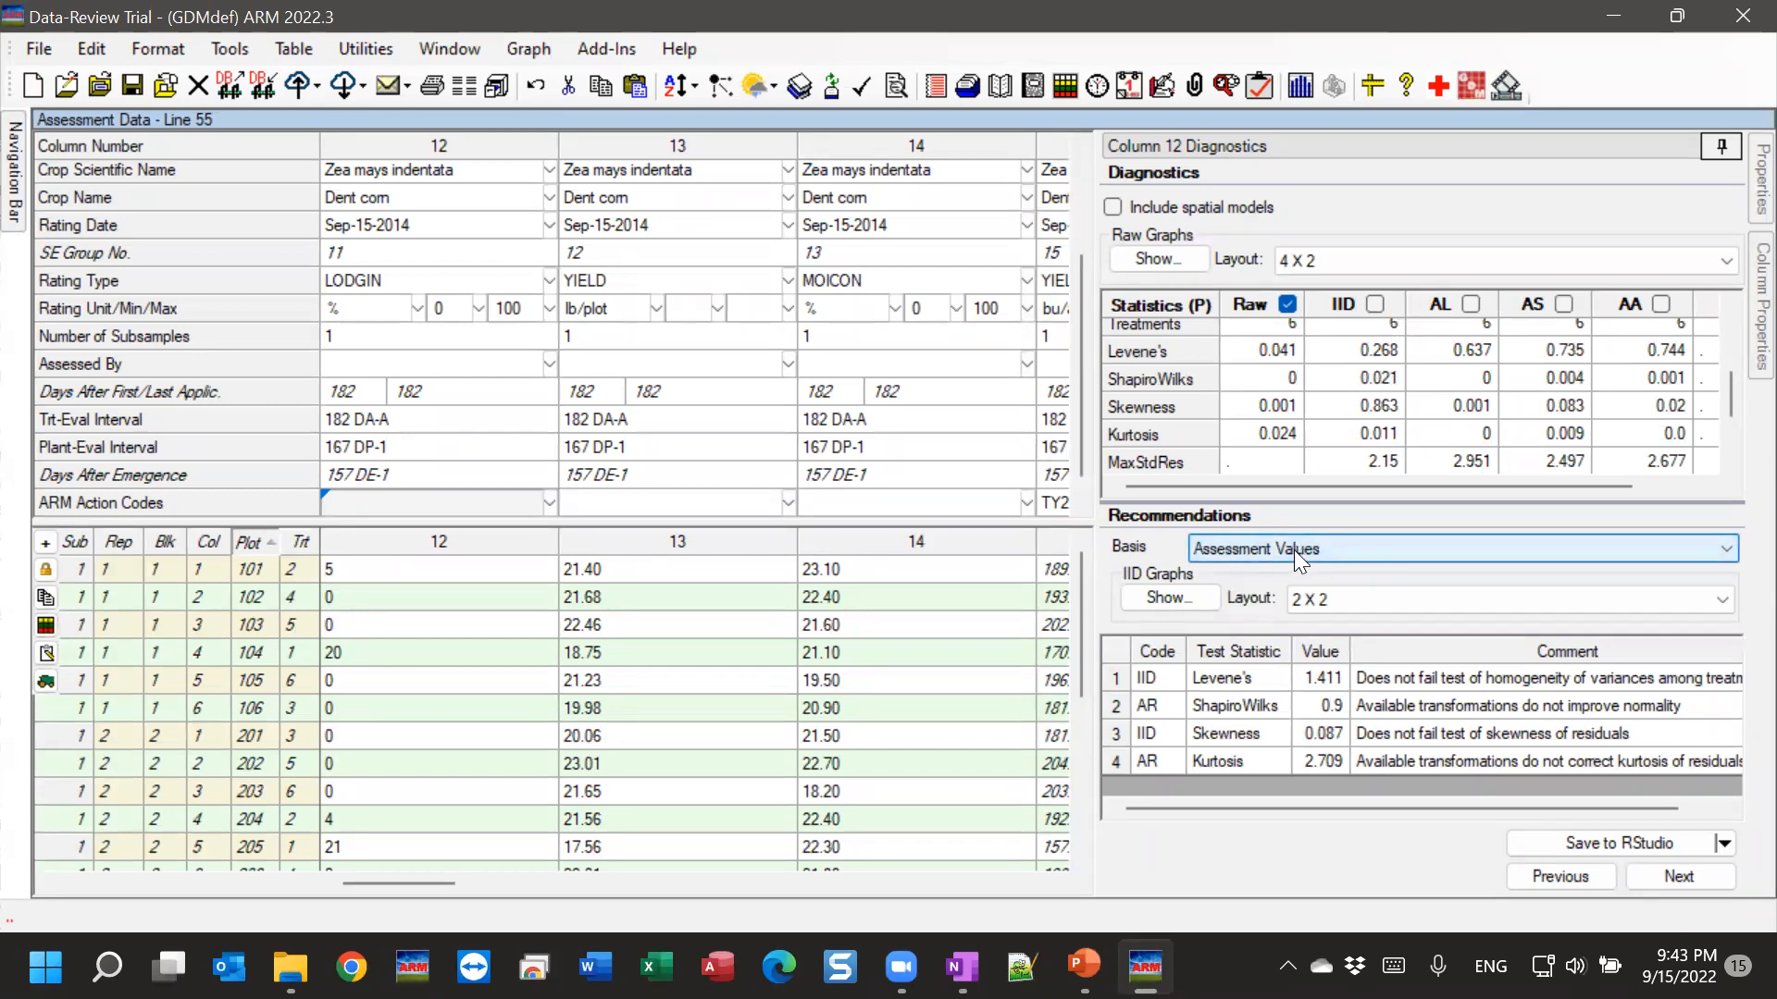
pyautogui.click(1294, 550)
pyautogui.click(1294, 550)
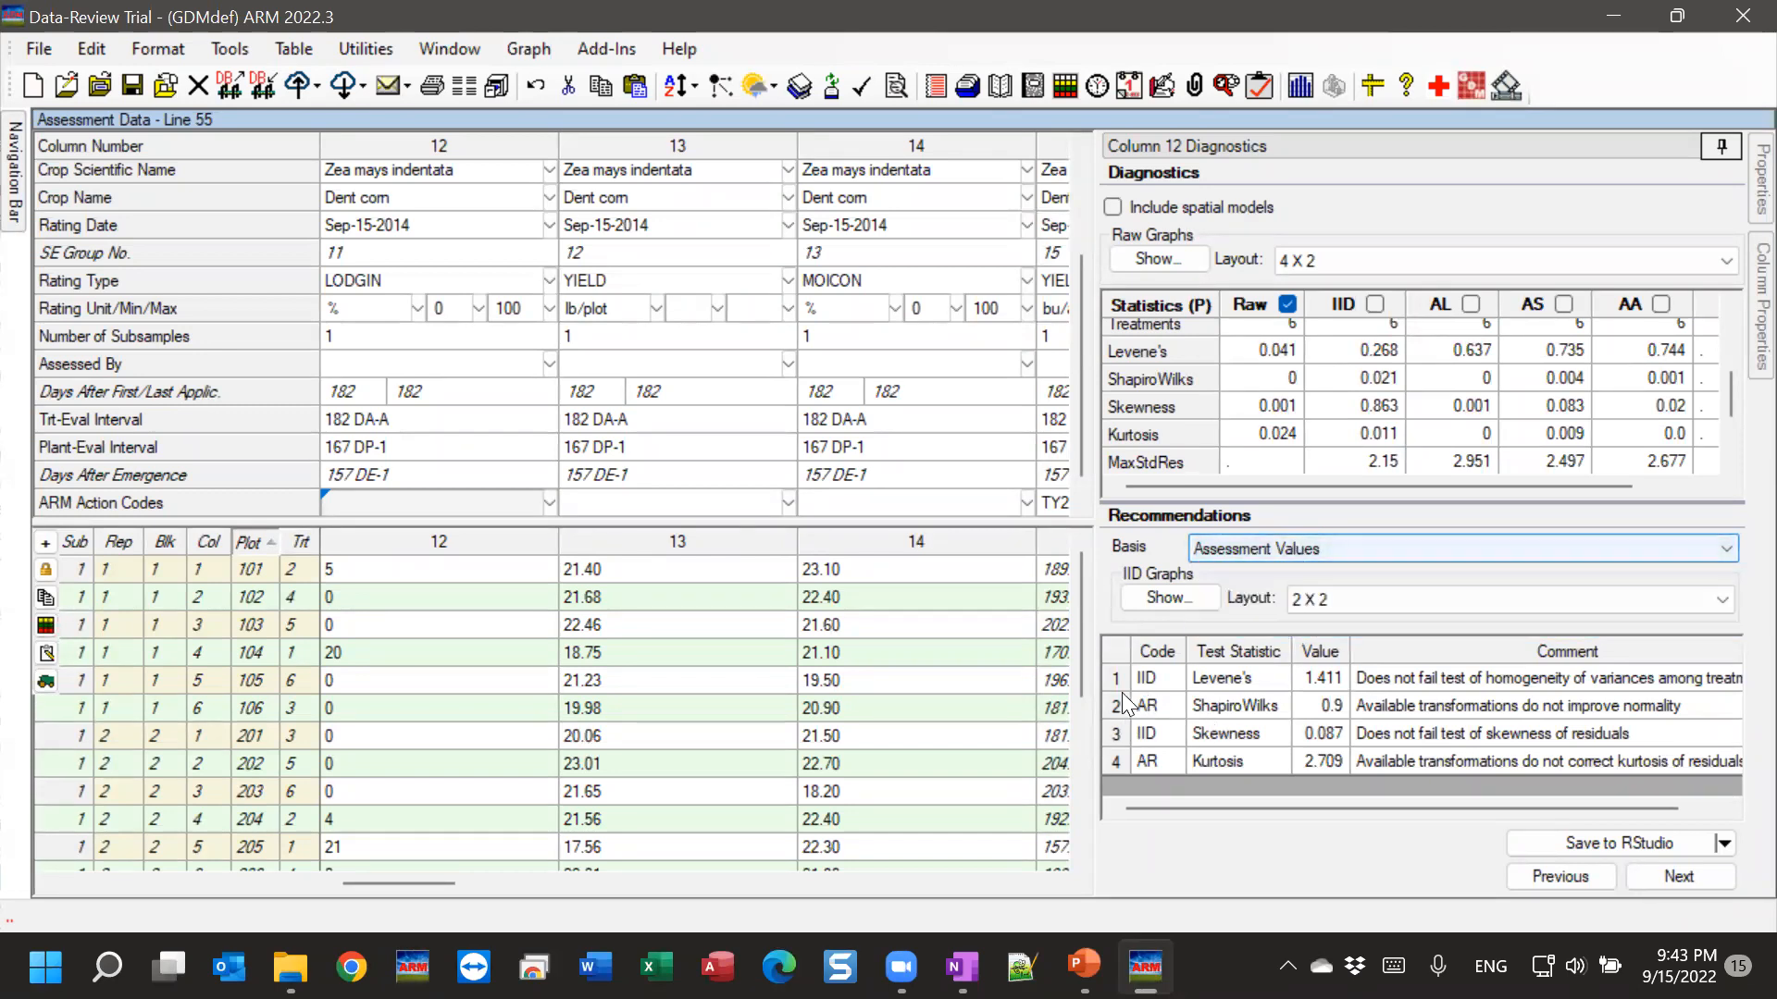
# Inspect column 12's ShapiroWilks recommendation on the Rating Unit/Min/Max : % basis and return the basis to Assessment Values.
pyautogui.click(1238, 552)
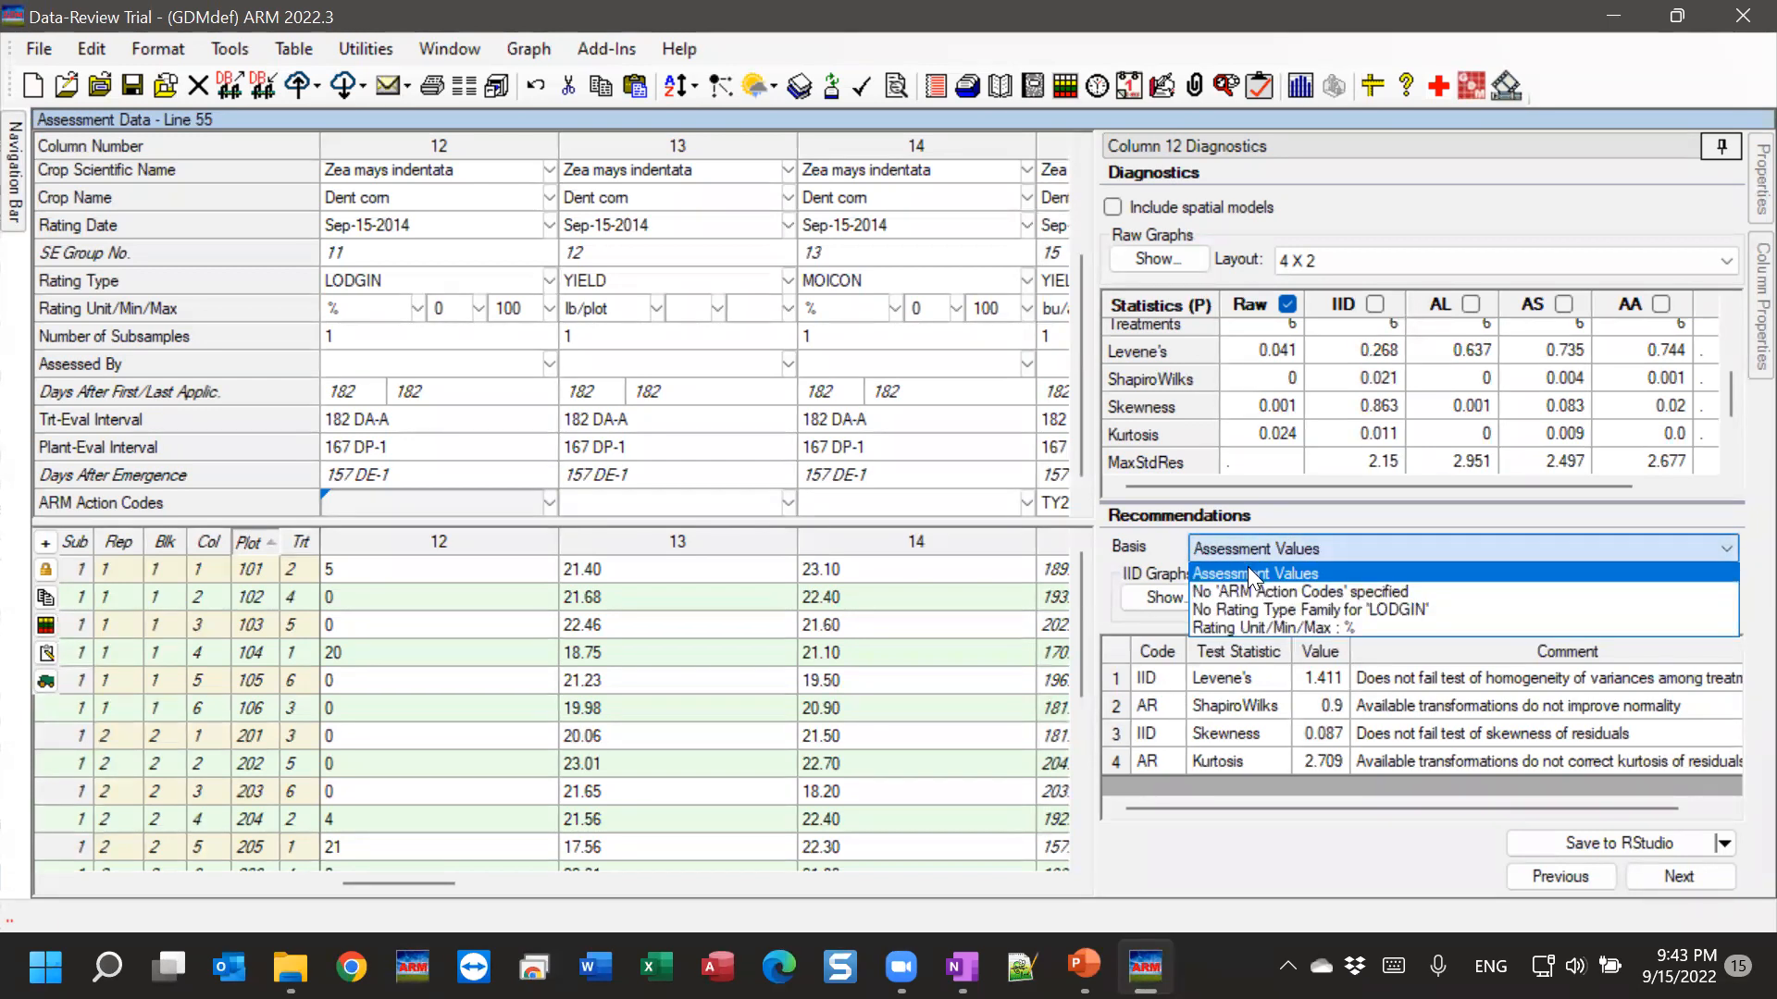
pyautogui.click(1245, 627)
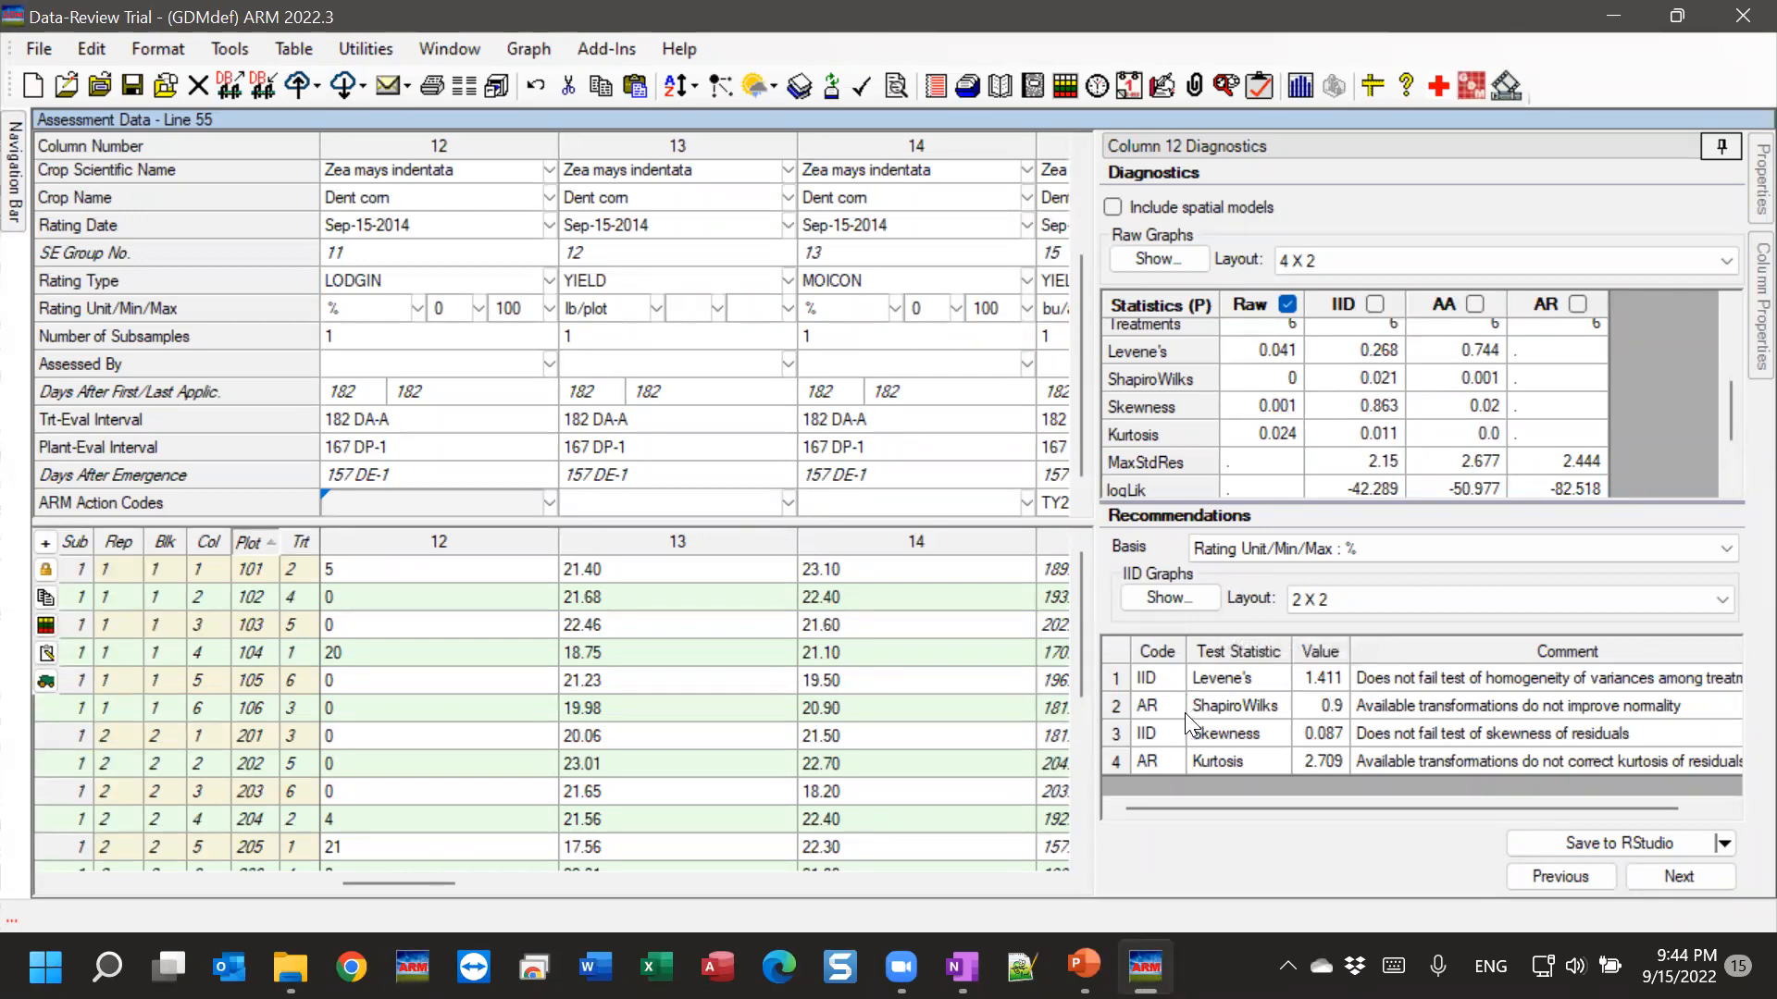
pyautogui.click(1254, 711)
pyautogui.click(1252, 711)
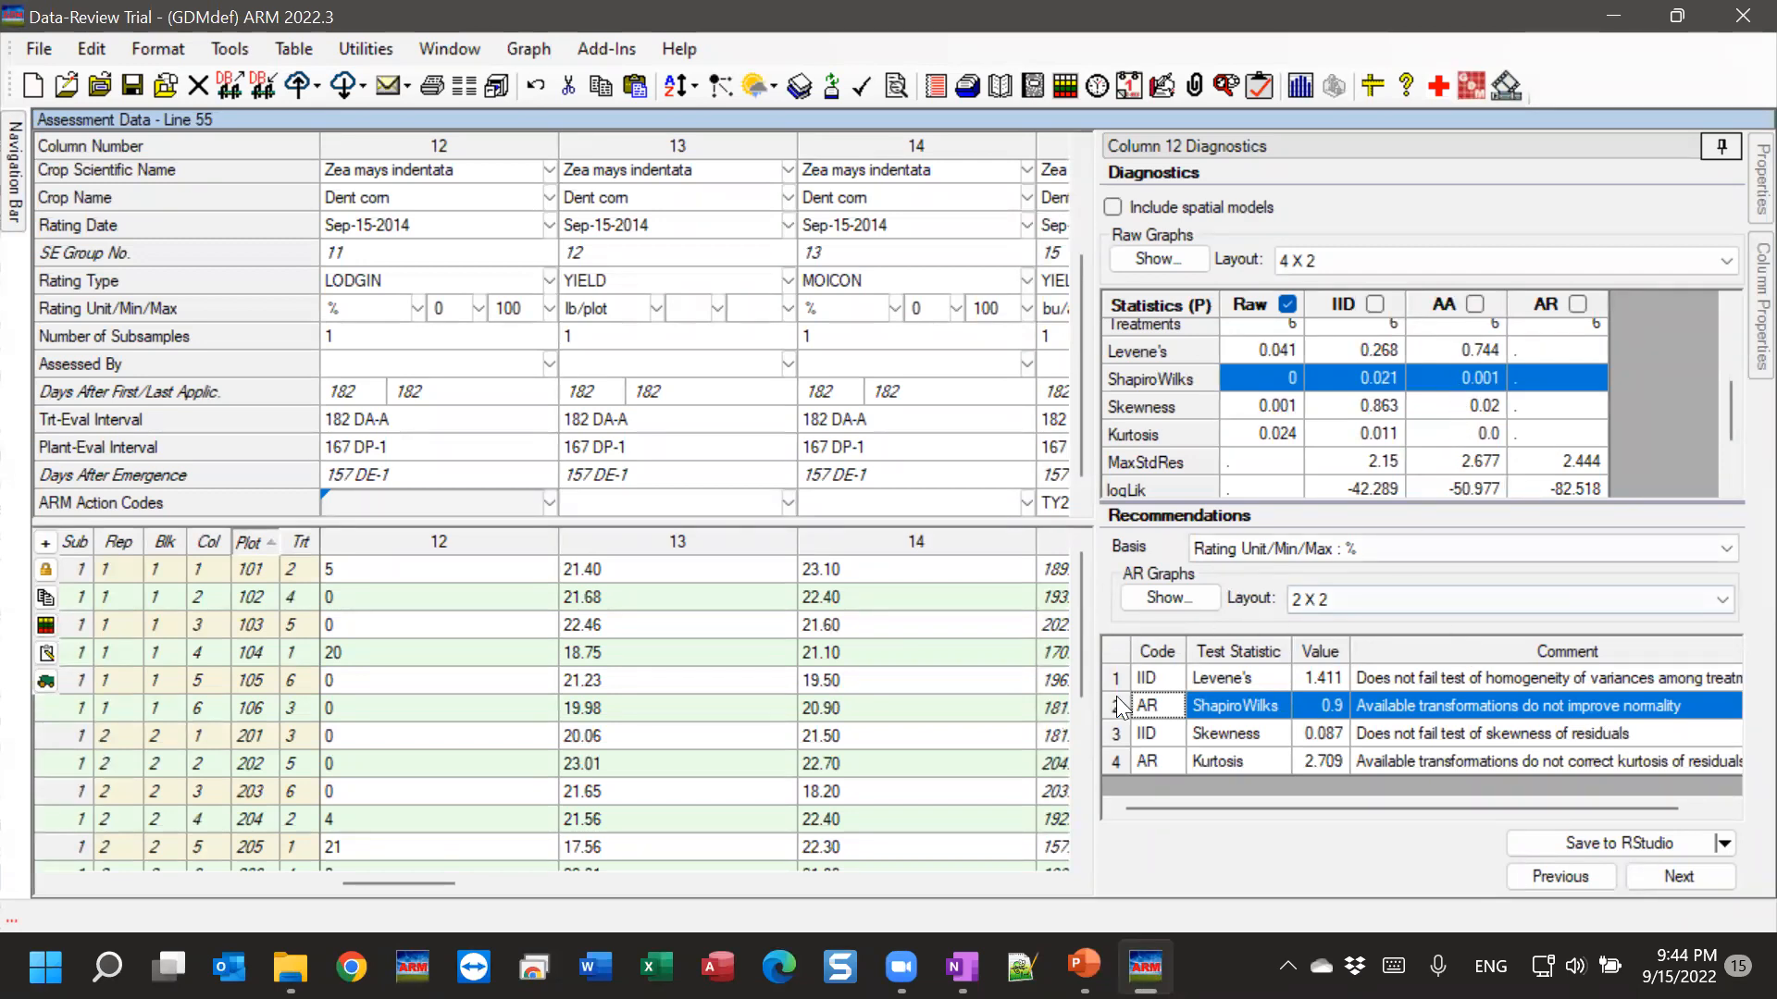
pyautogui.click(1260, 549)
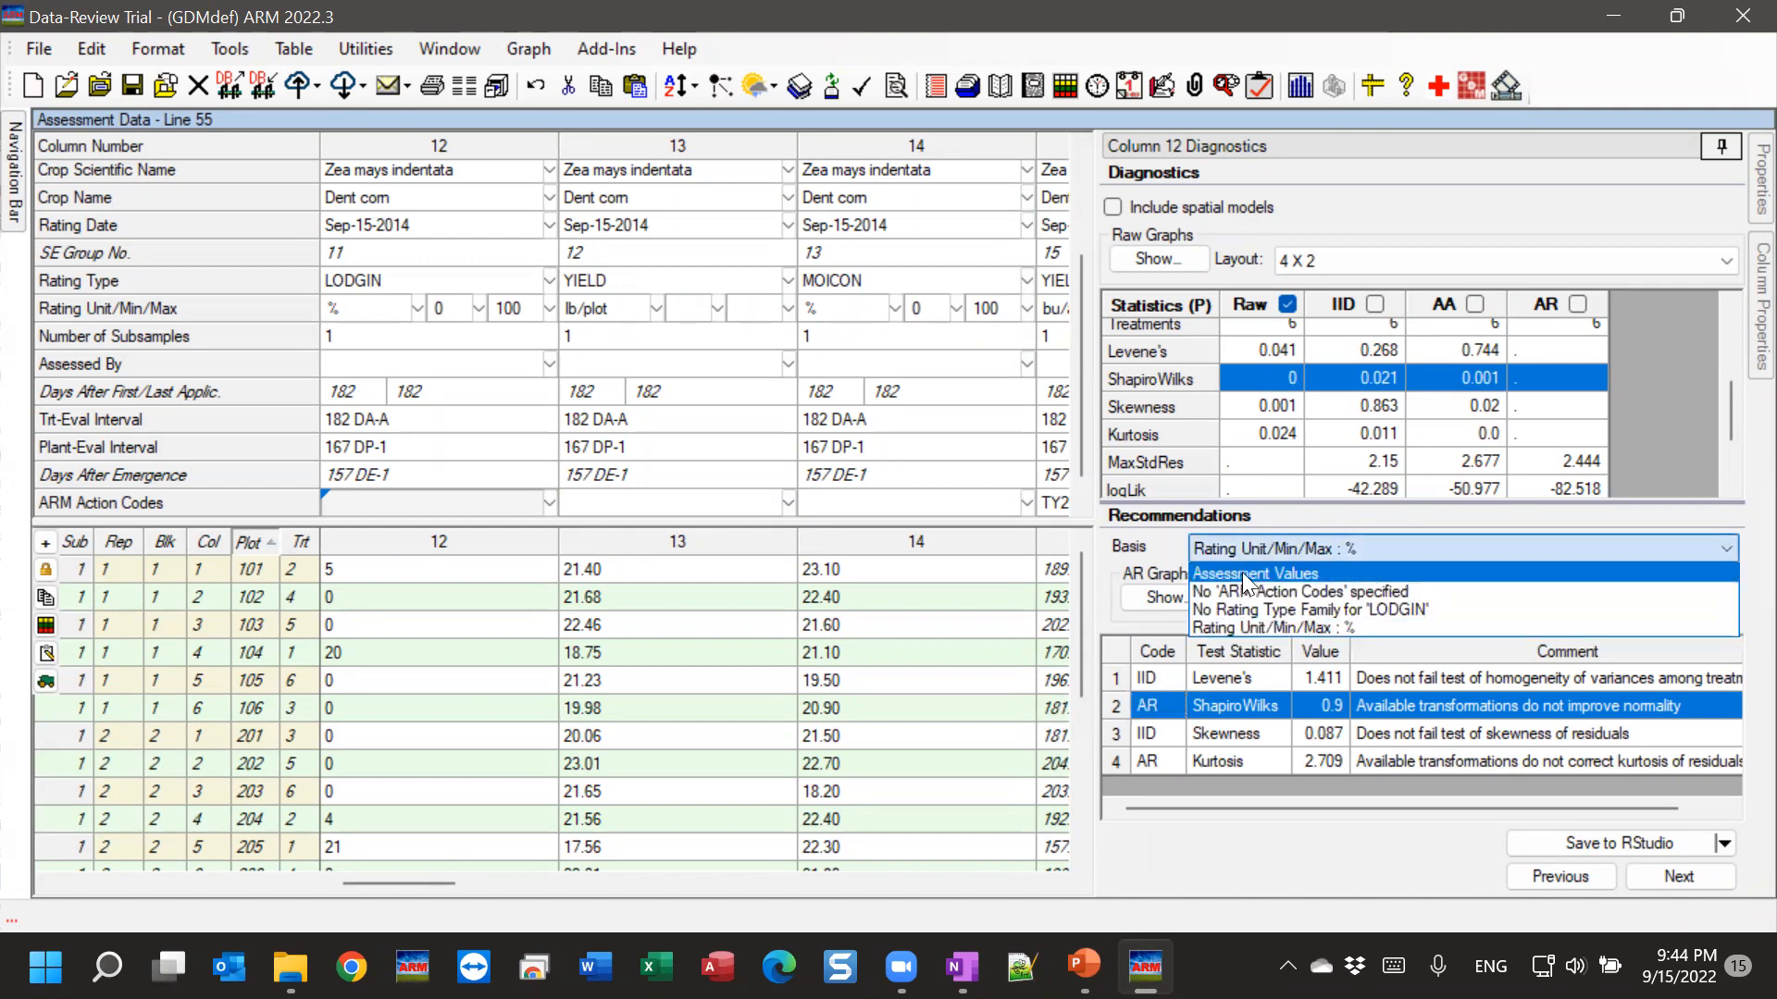
pyautogui.click(1240, 574)
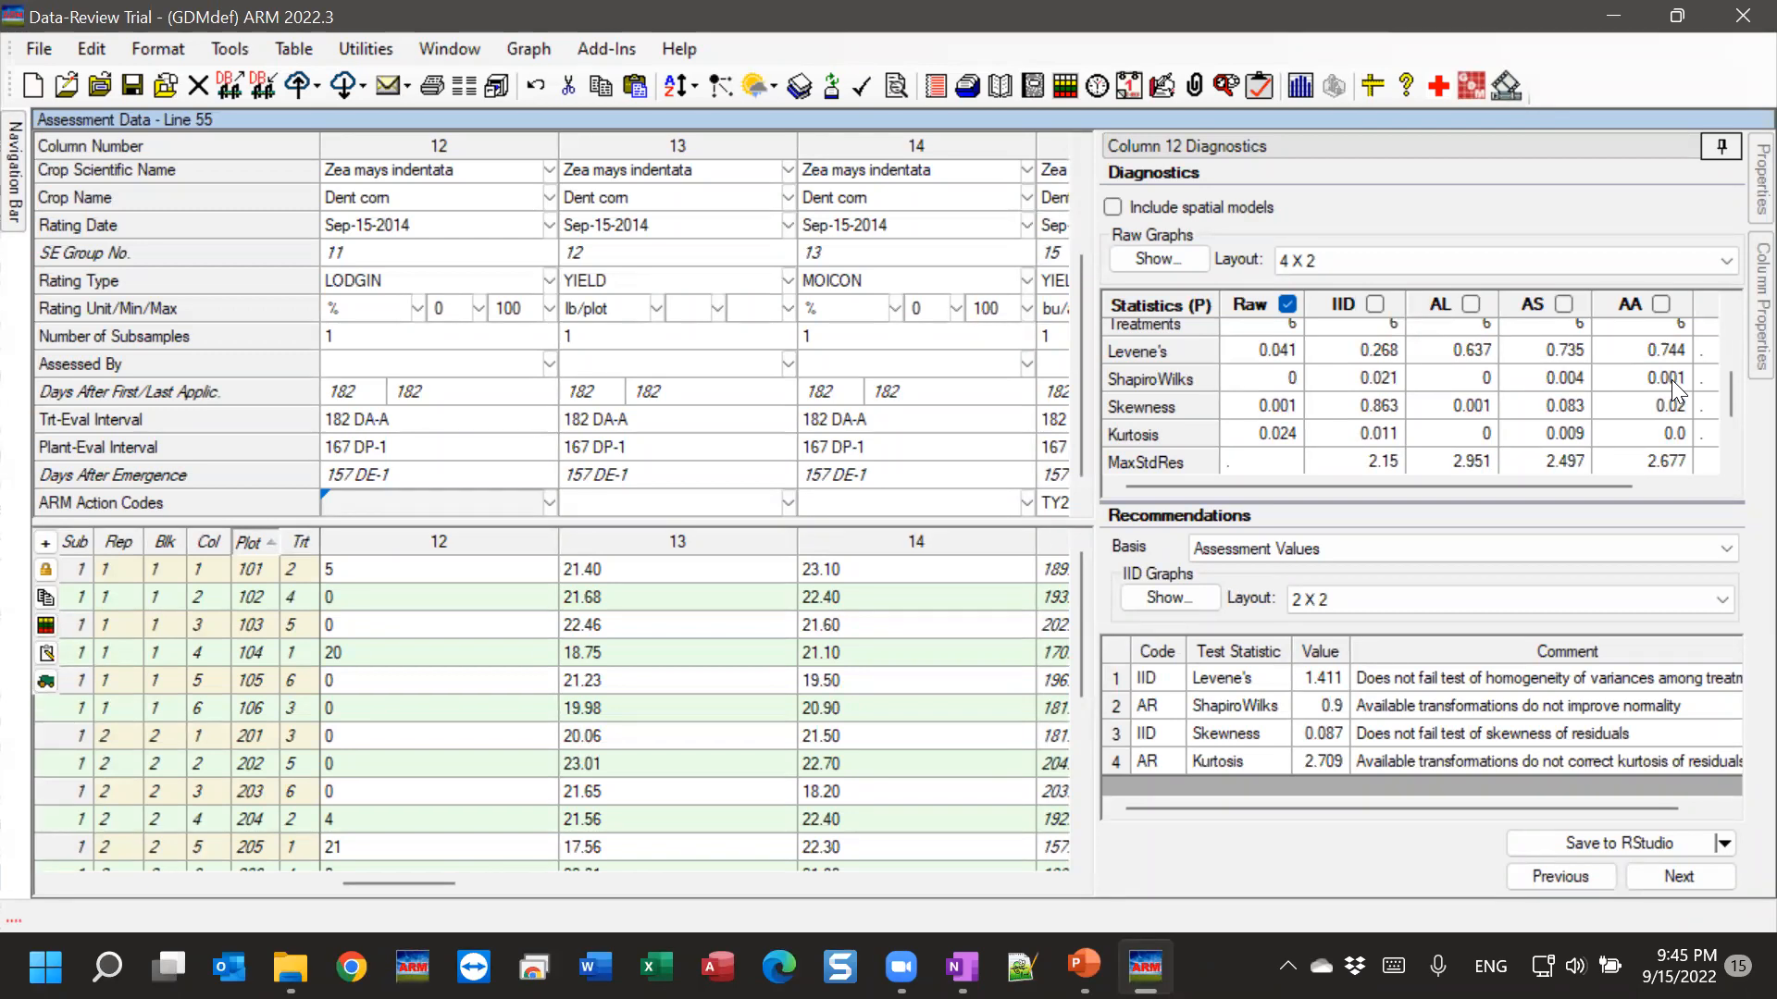
# Examine column 12's LODGIN values across all plots, including plots 104, 101 and 204.
pyautogui.scroll(-3, 376, 657)
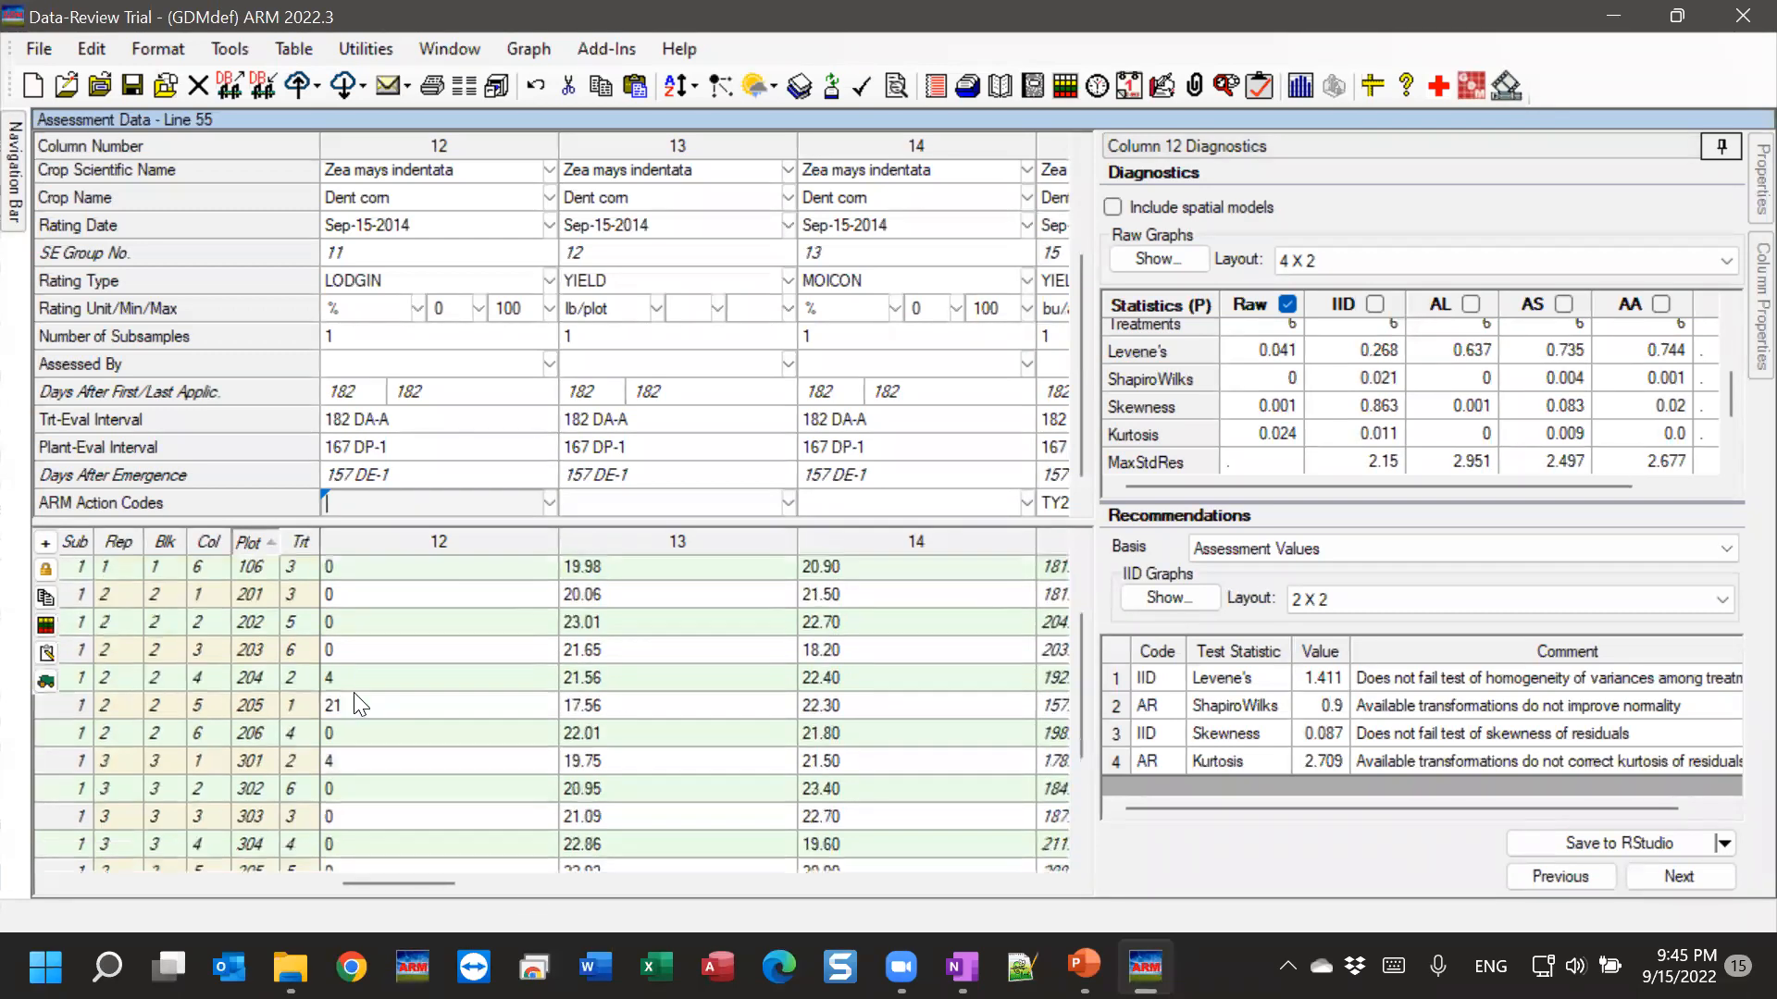
pyautogui.scroll(-1, 342, 746)
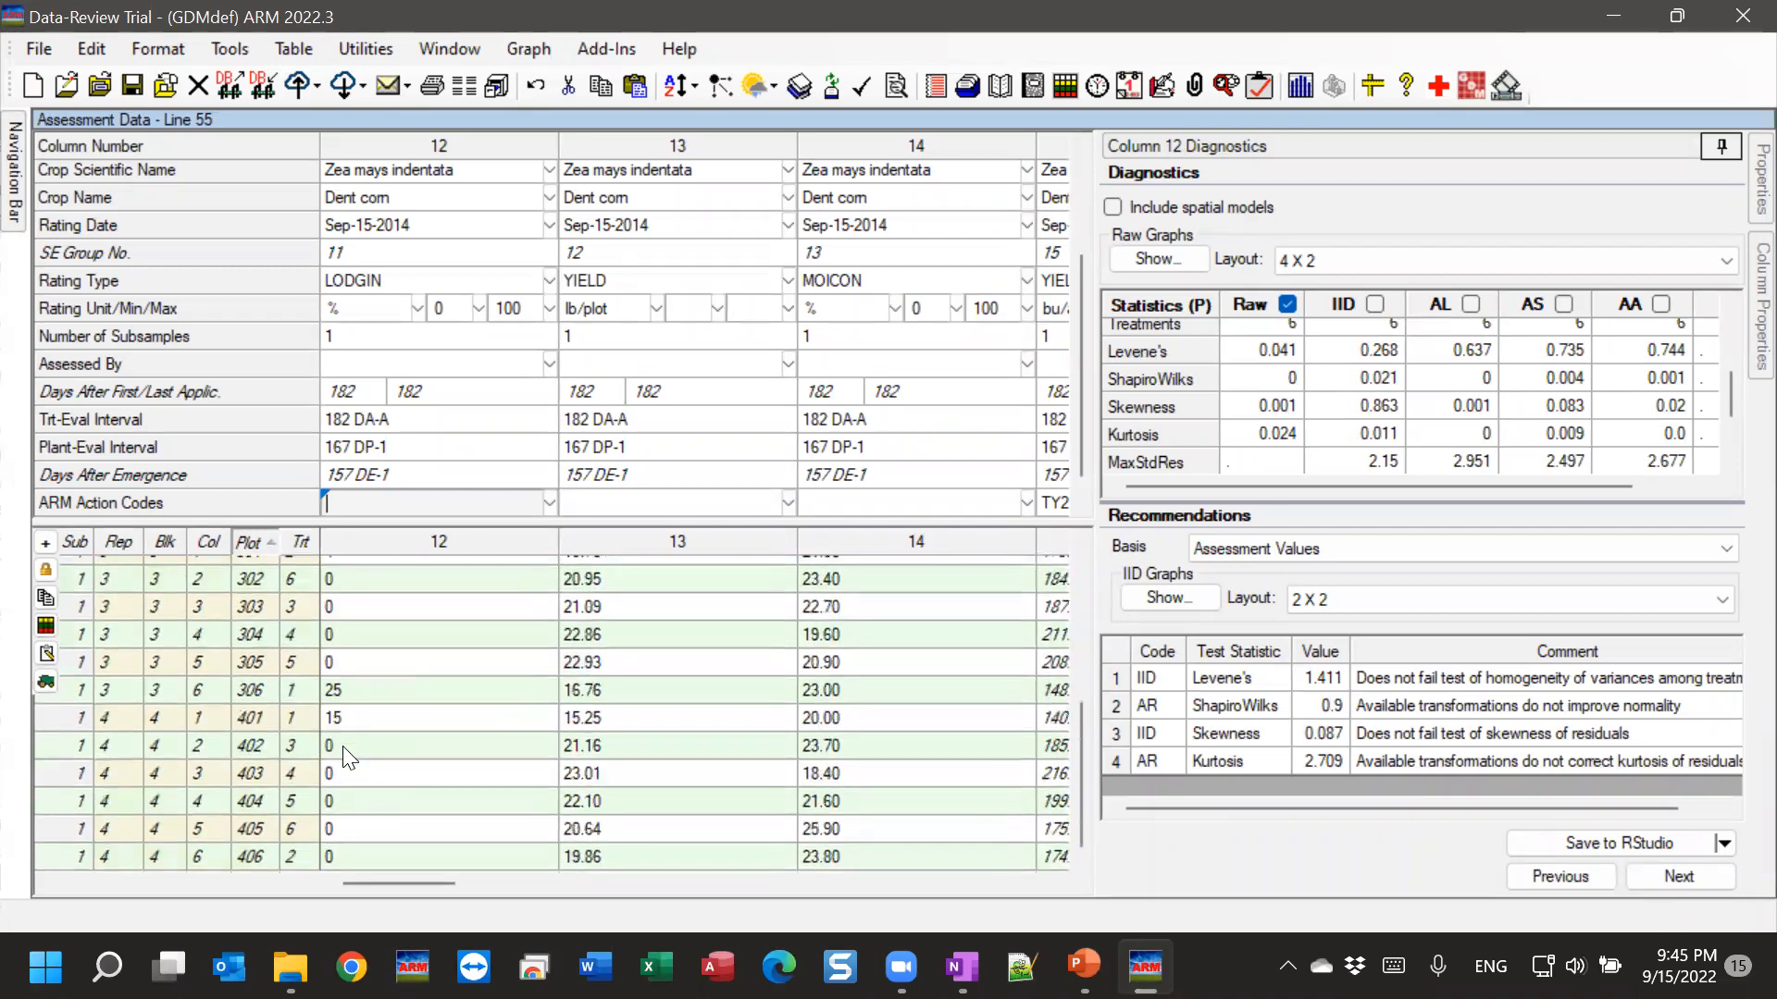
pyautogui.scroll(3, 337, 714)
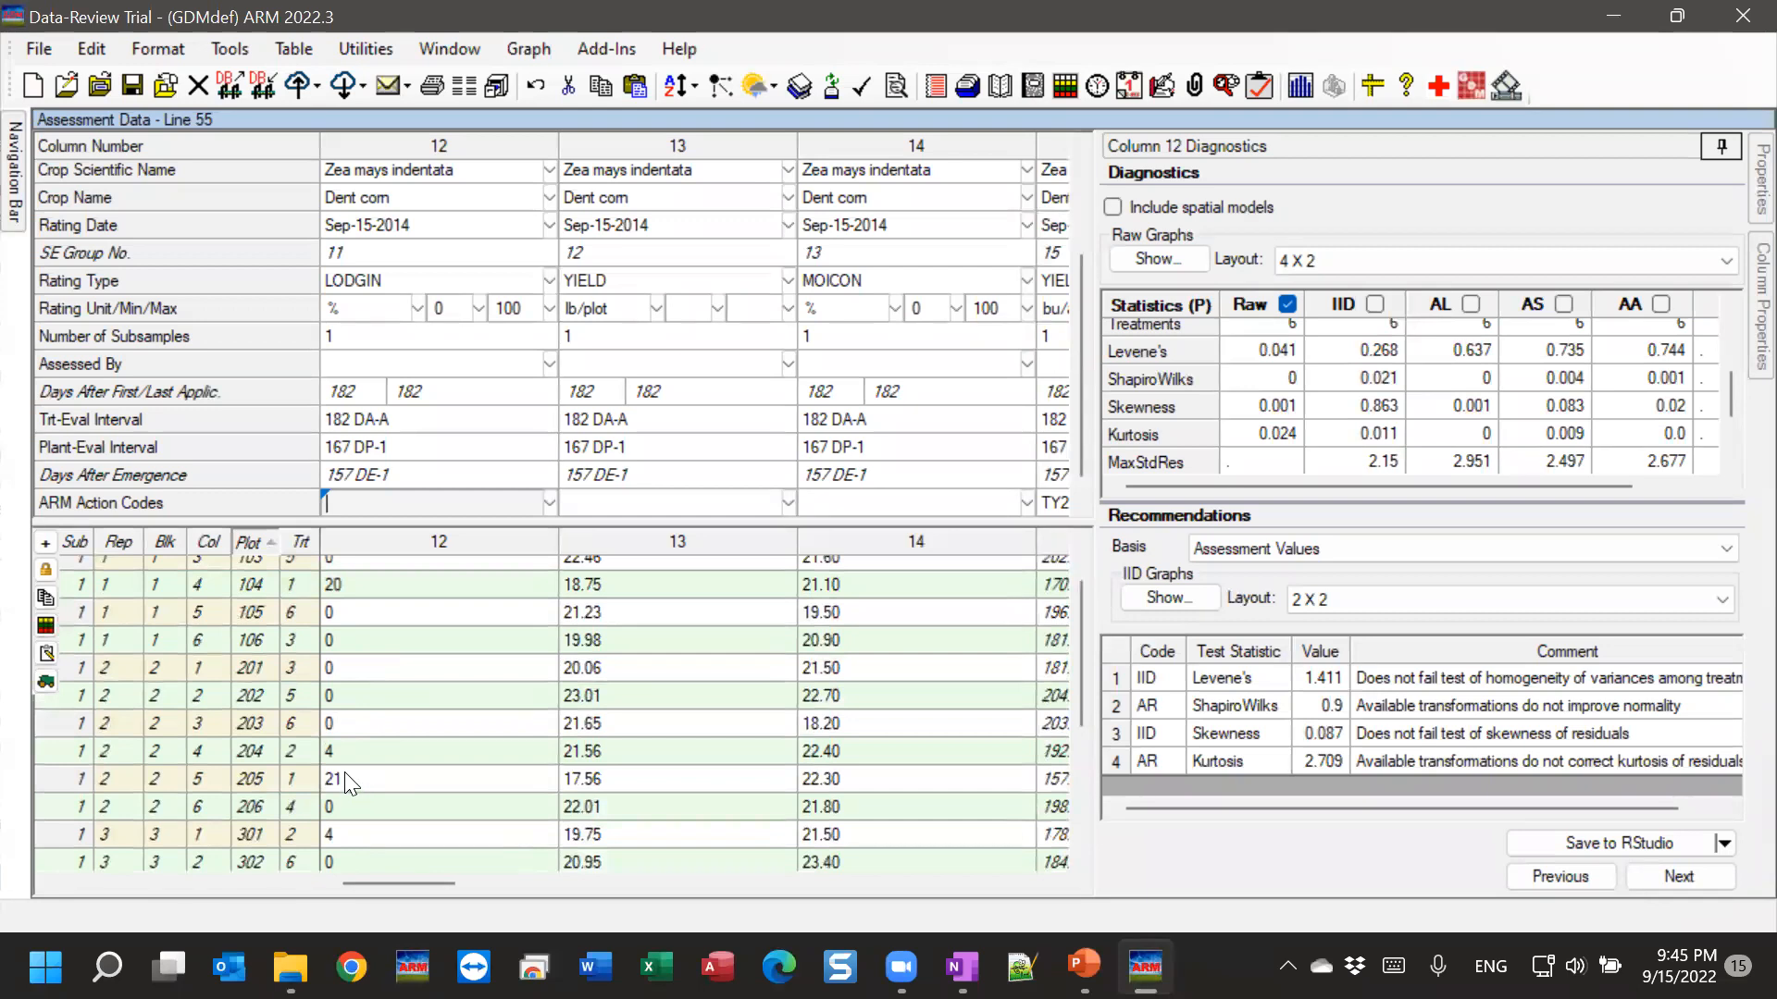
pyautogui.scroll(1, 370, 625)
pyautogui.click(341, 654)
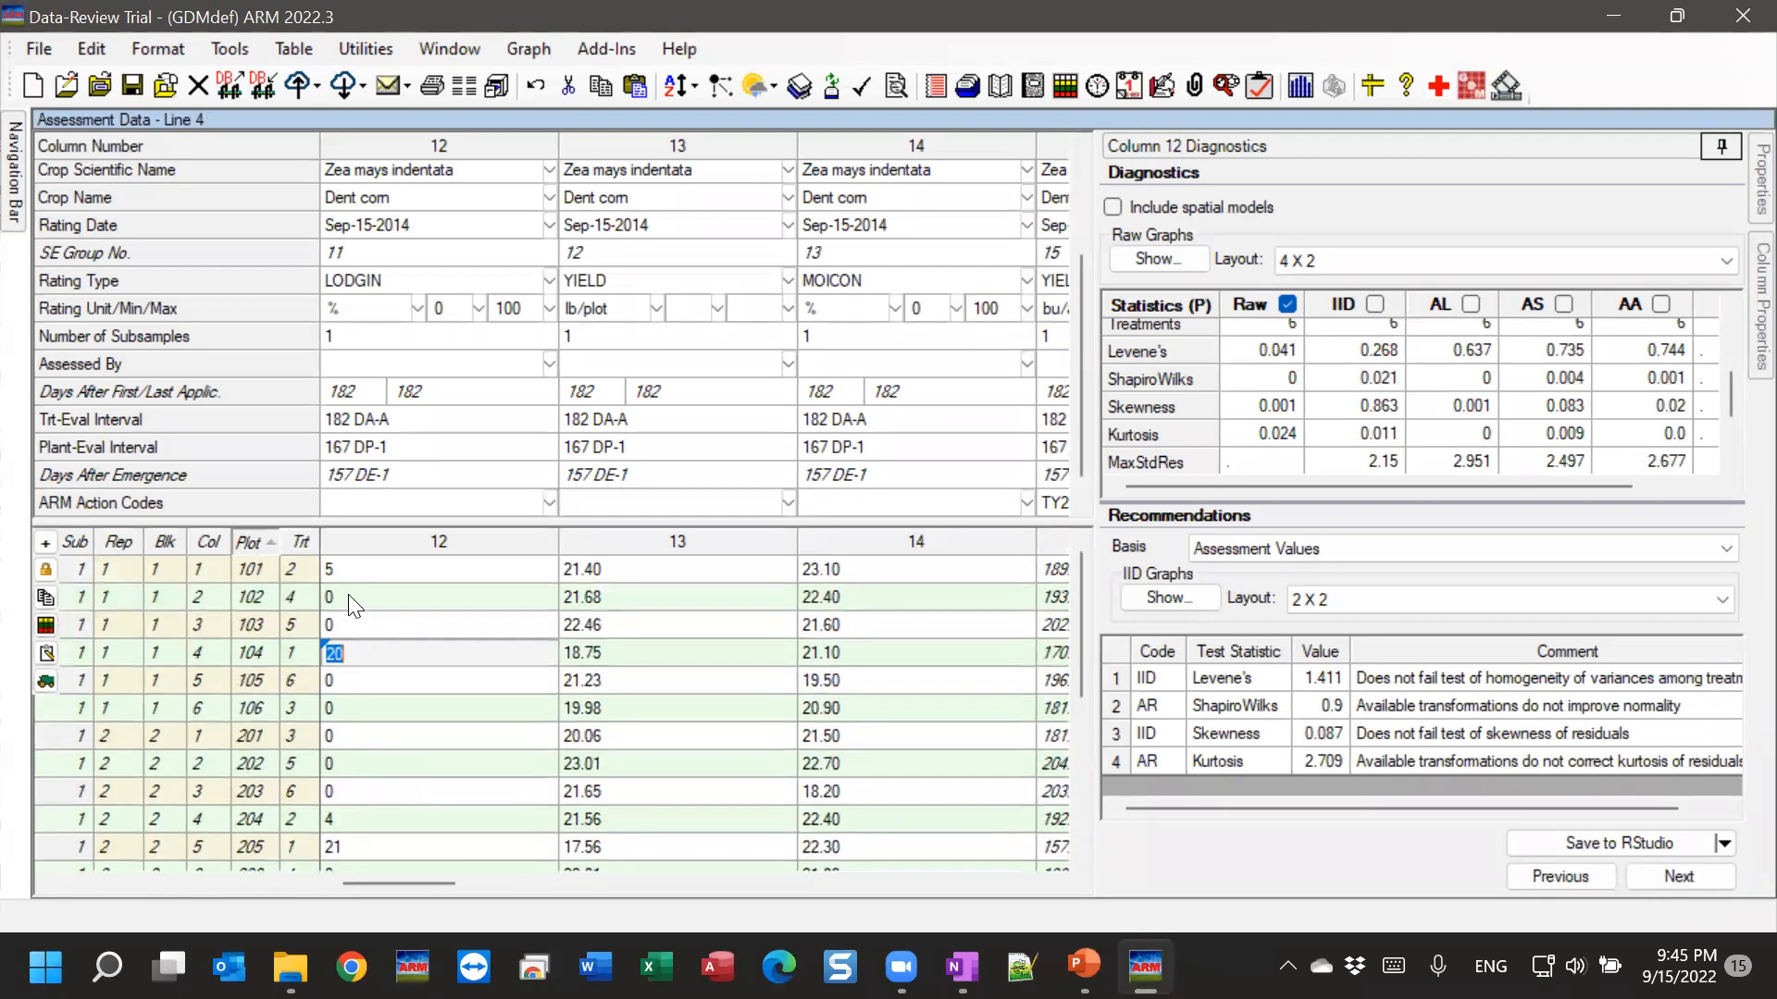
pyautogui.click(350, 572)
pyautogui.click(371, 820)
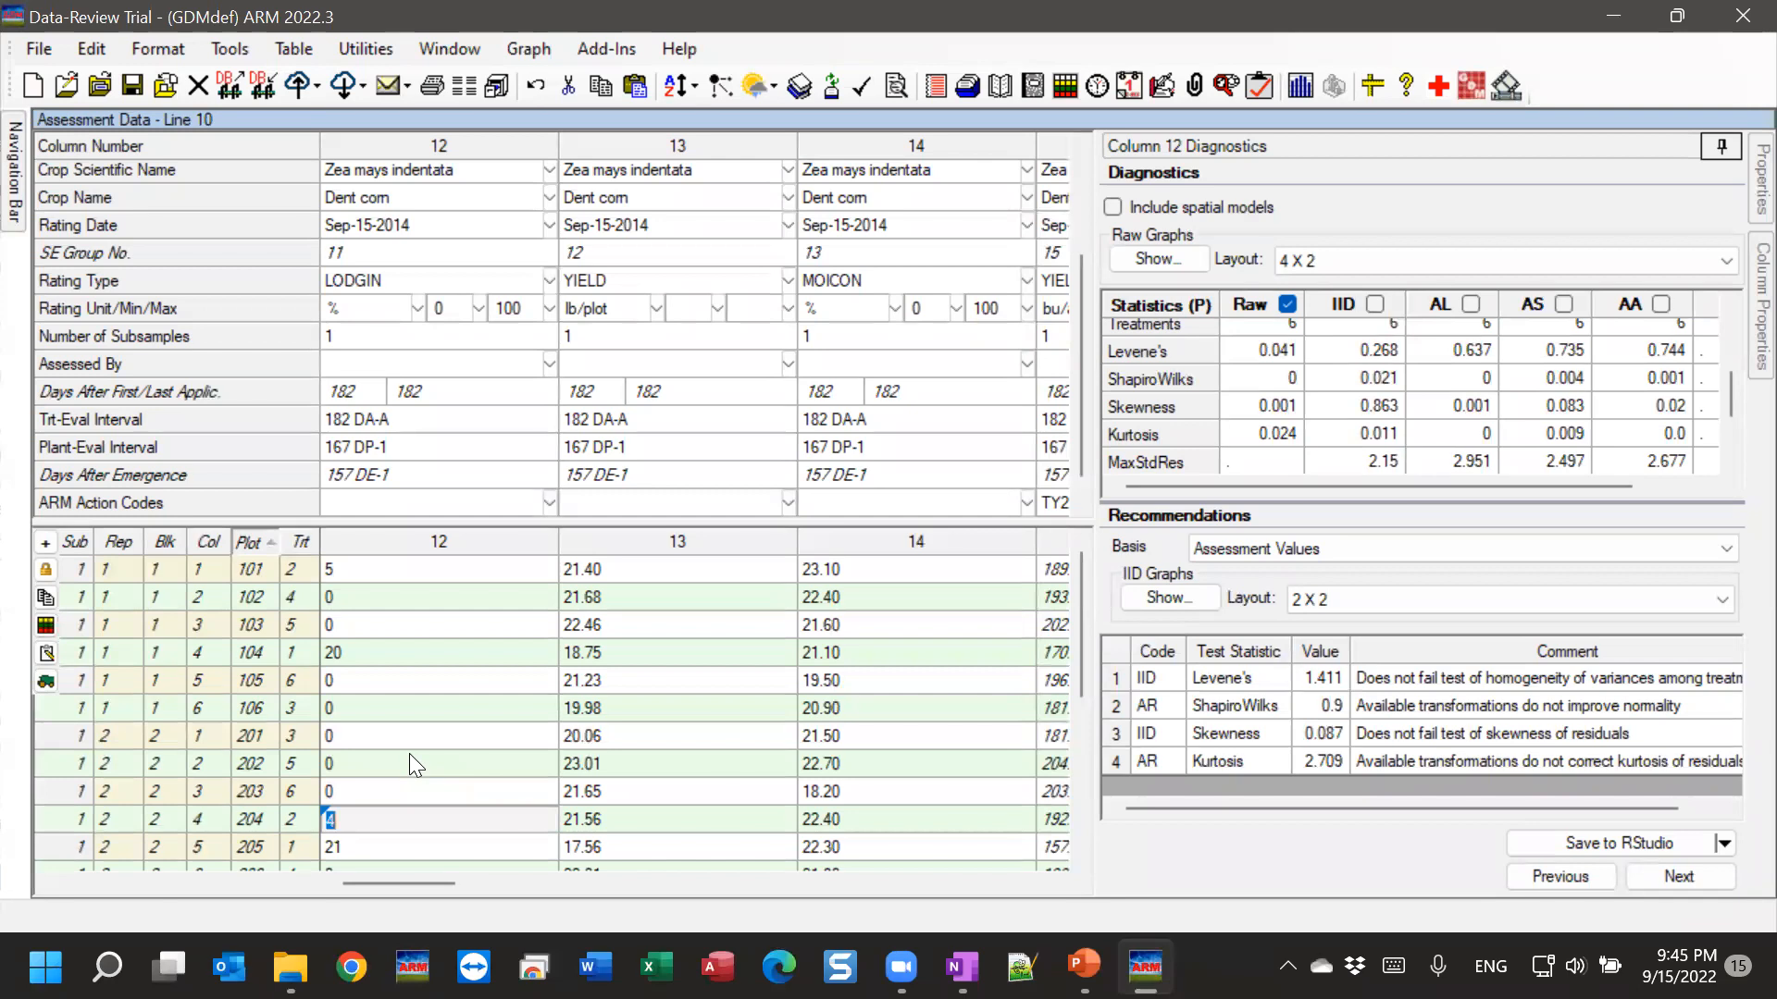
pyautogui.click(1306, 168)
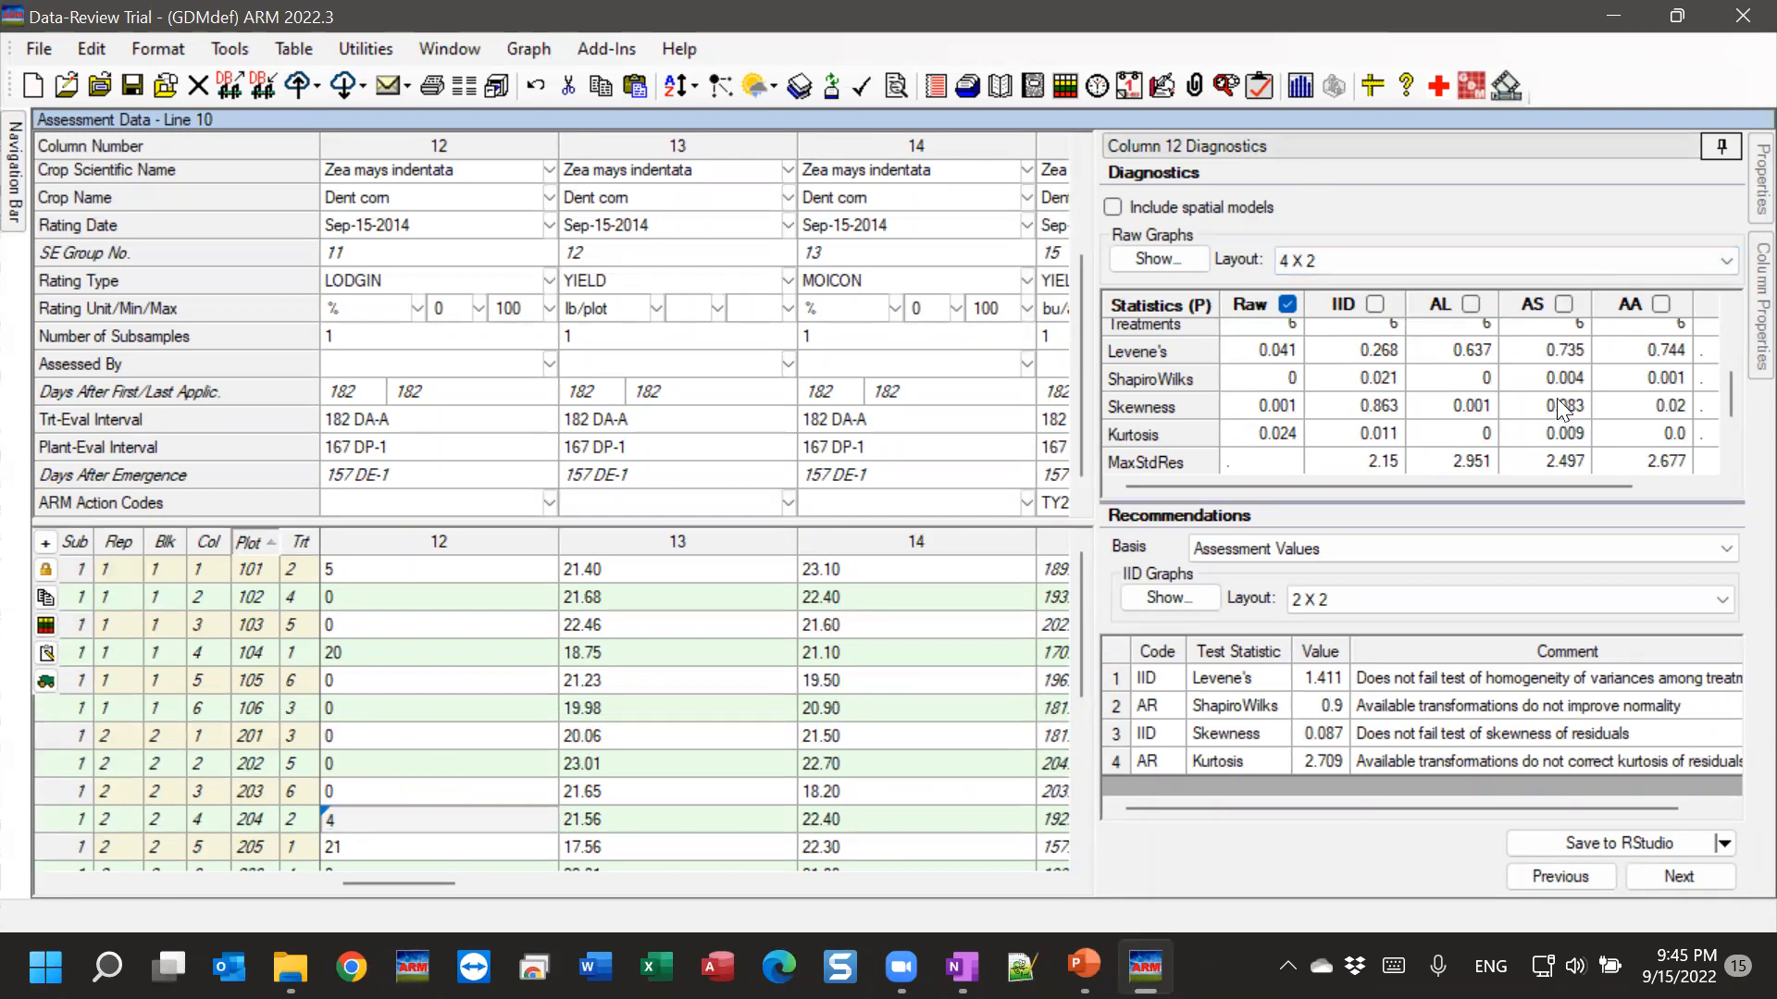
# Apply the AR code recommended for ShapiroWilks as column 12's ARM action code.
pyautogui.click(1158, 709)
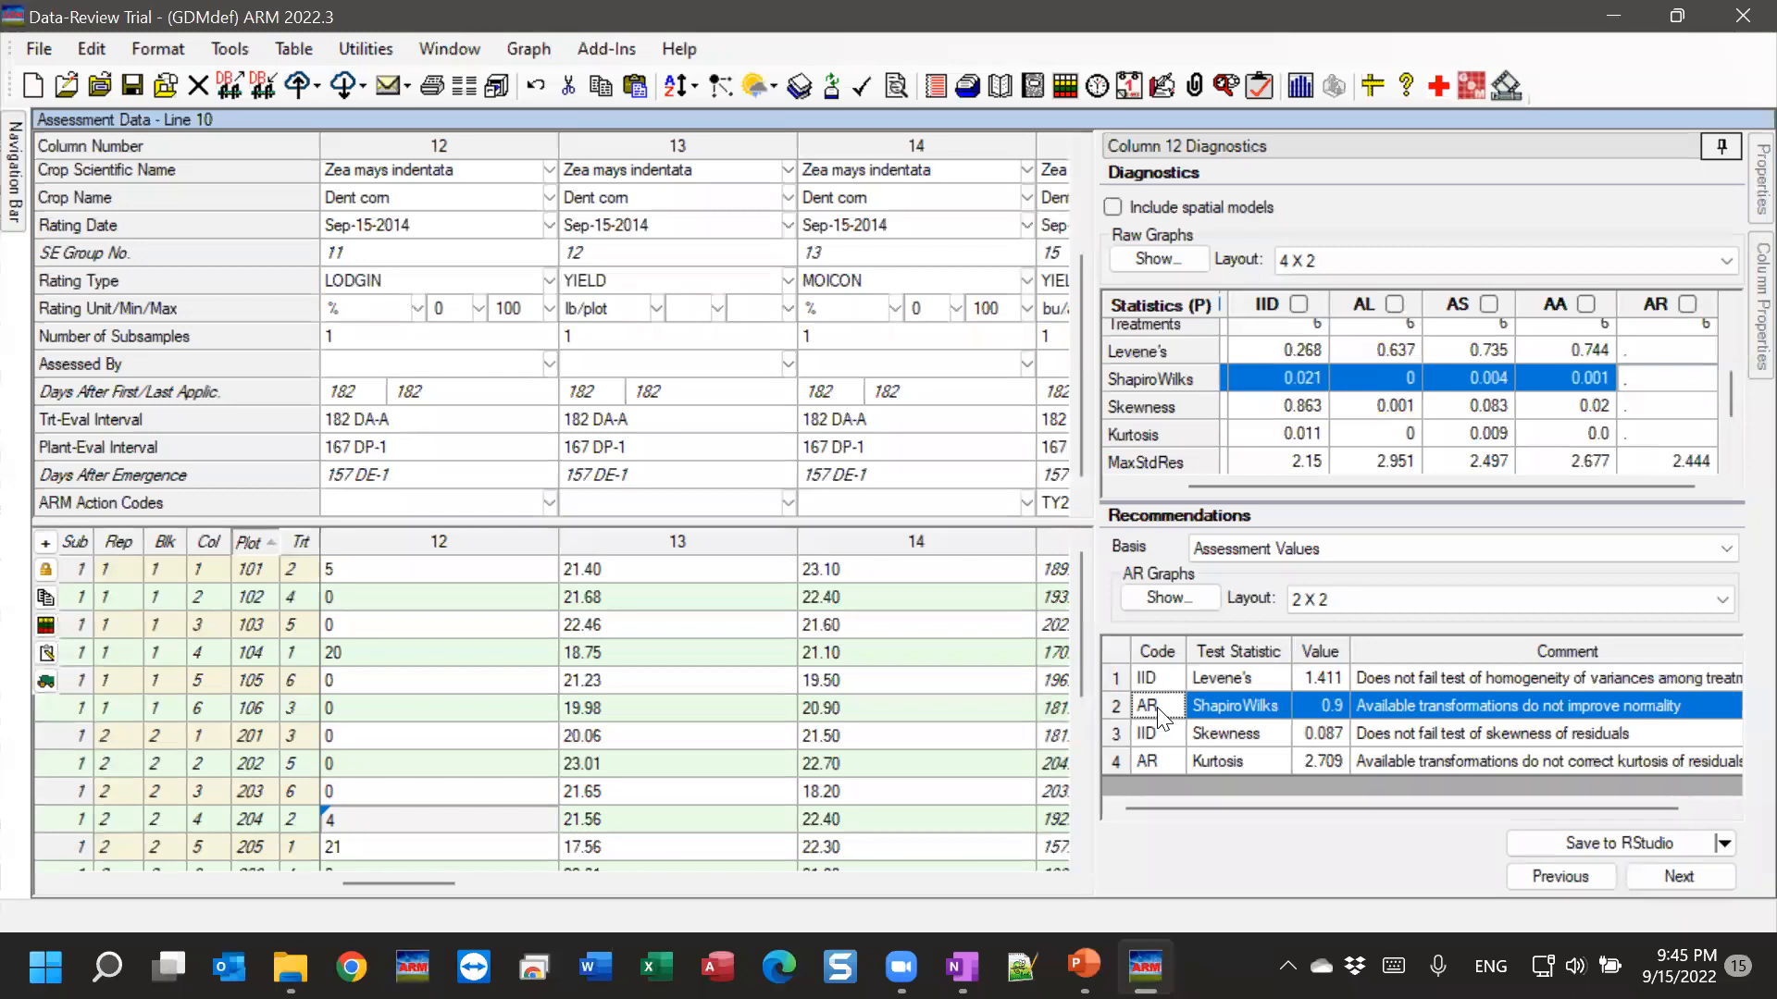
pyautogui.doubleClick(1158, 708)
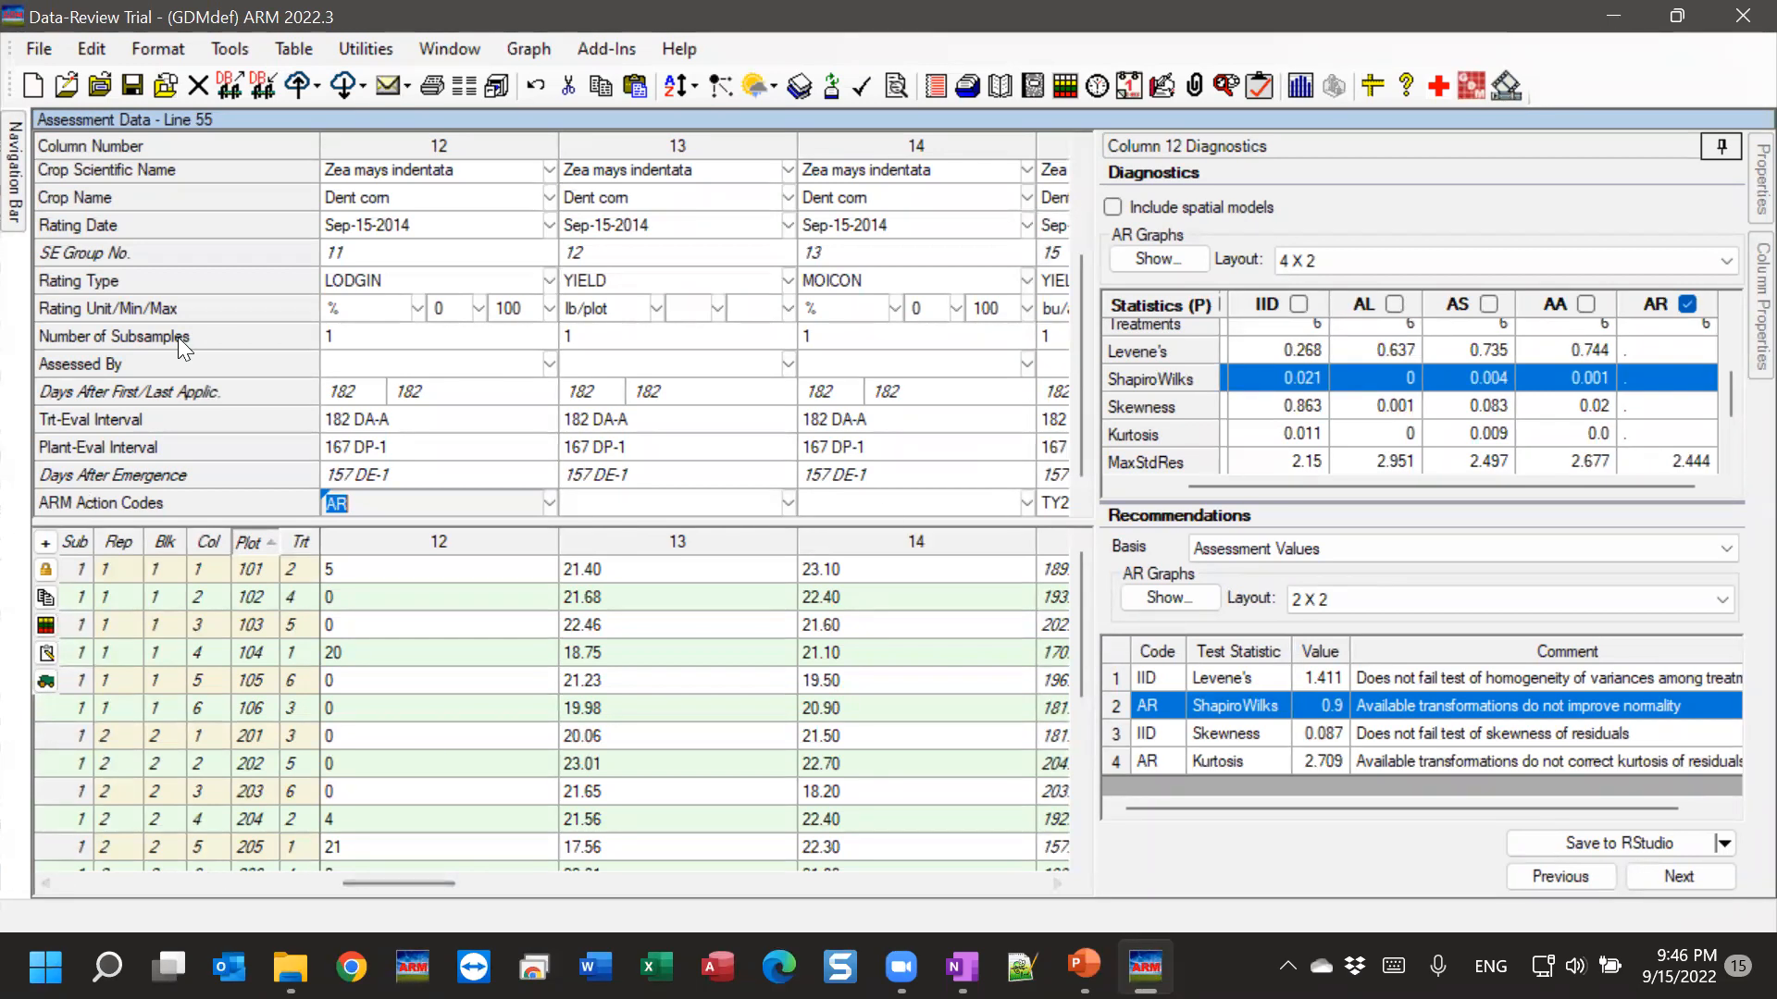
pyautogui.click(365, 627)
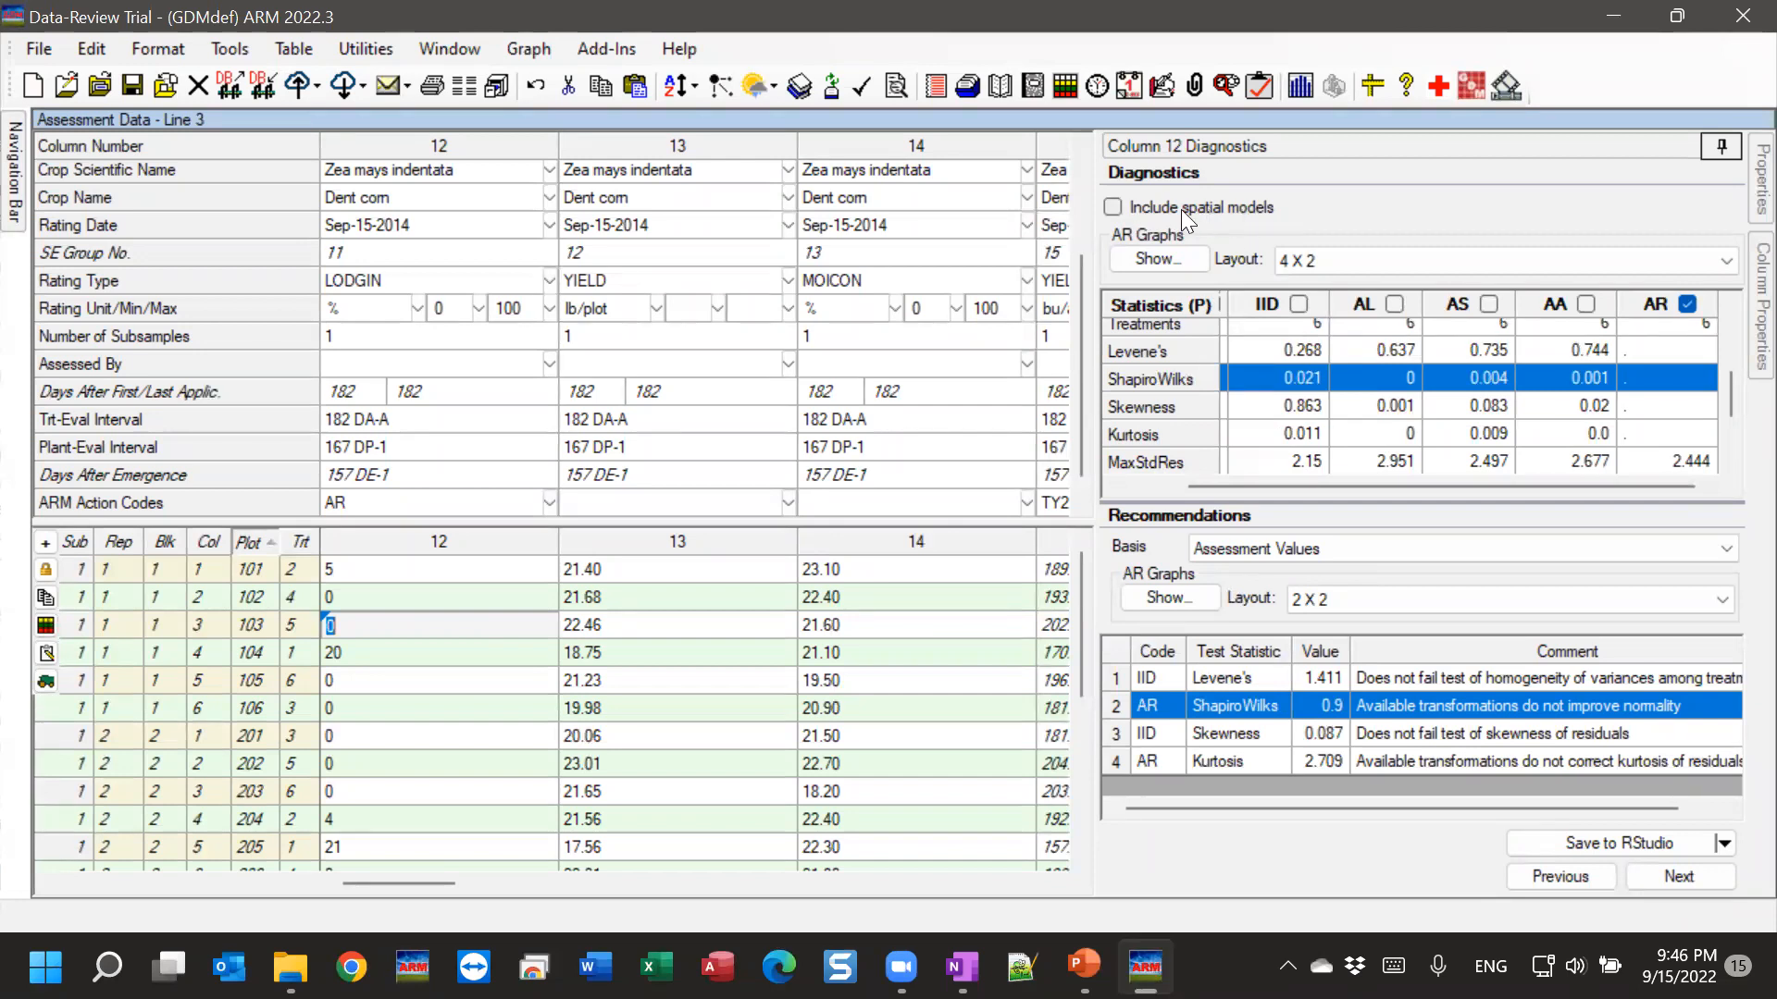
# Include spatial models in column 12's diagnostics and examine the NCN recommendation for AIC.
pyautogui.click(1114, 206)
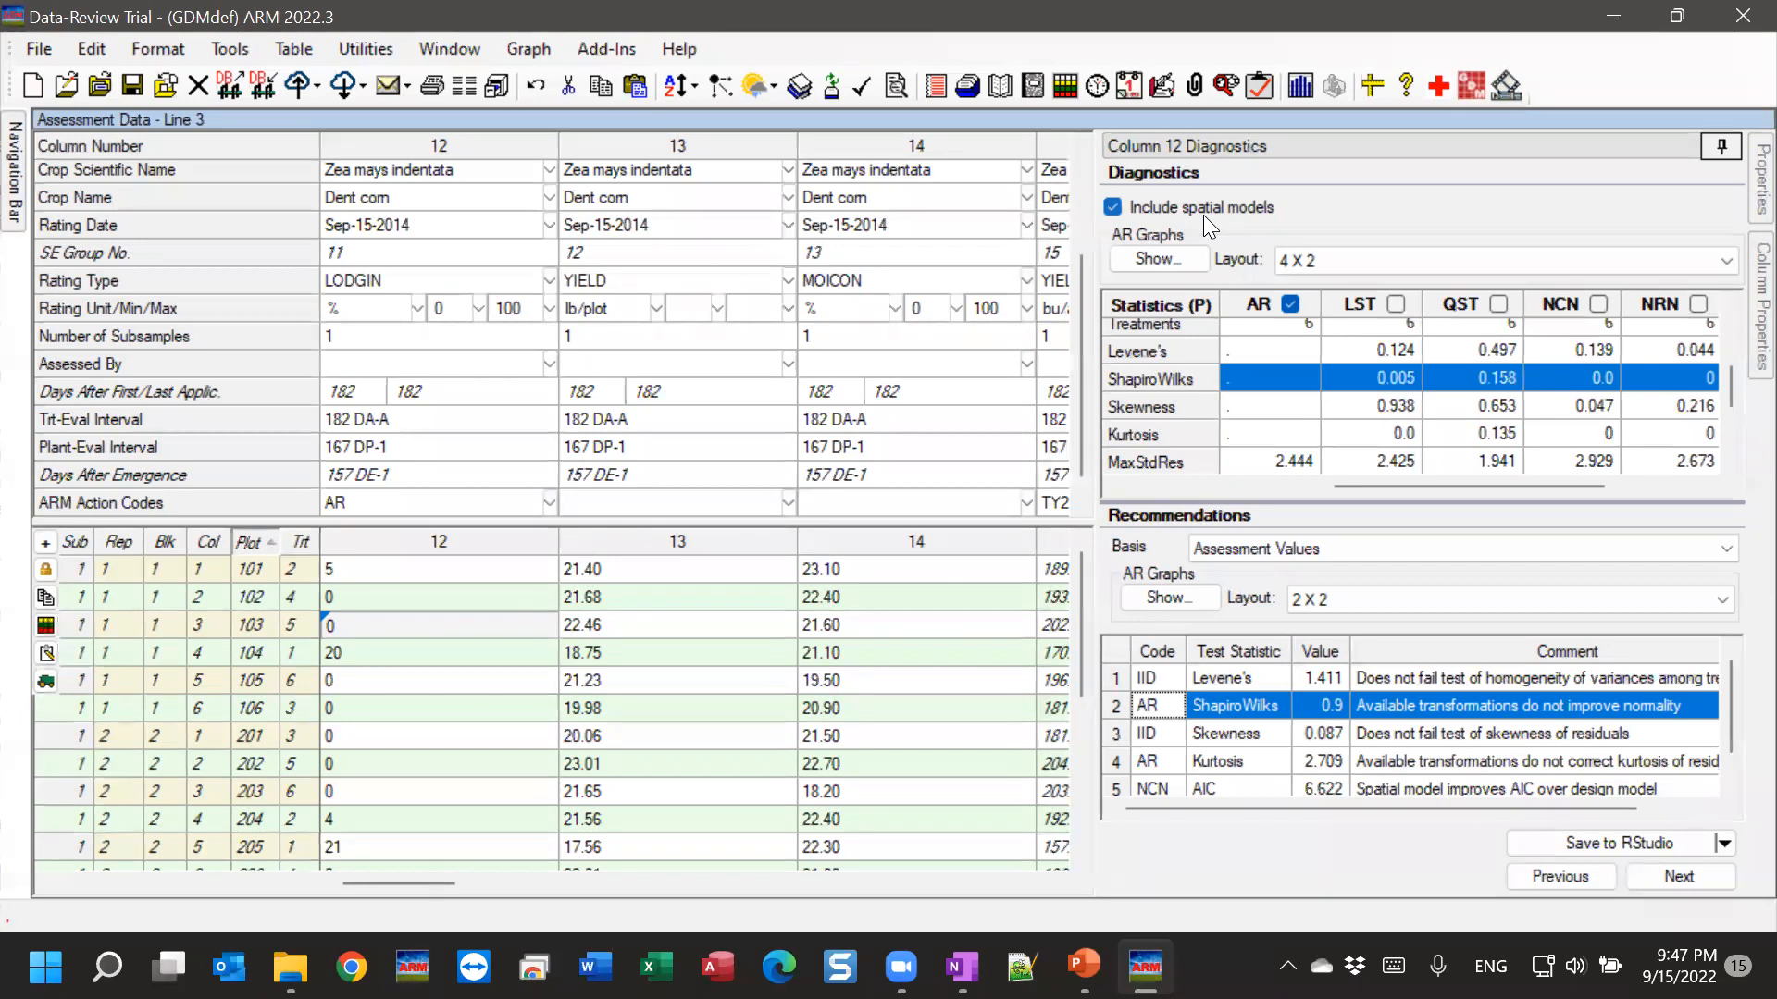
pyautogui.moveTo(1444, 487); pyautogui.dragTo(1499, 488)
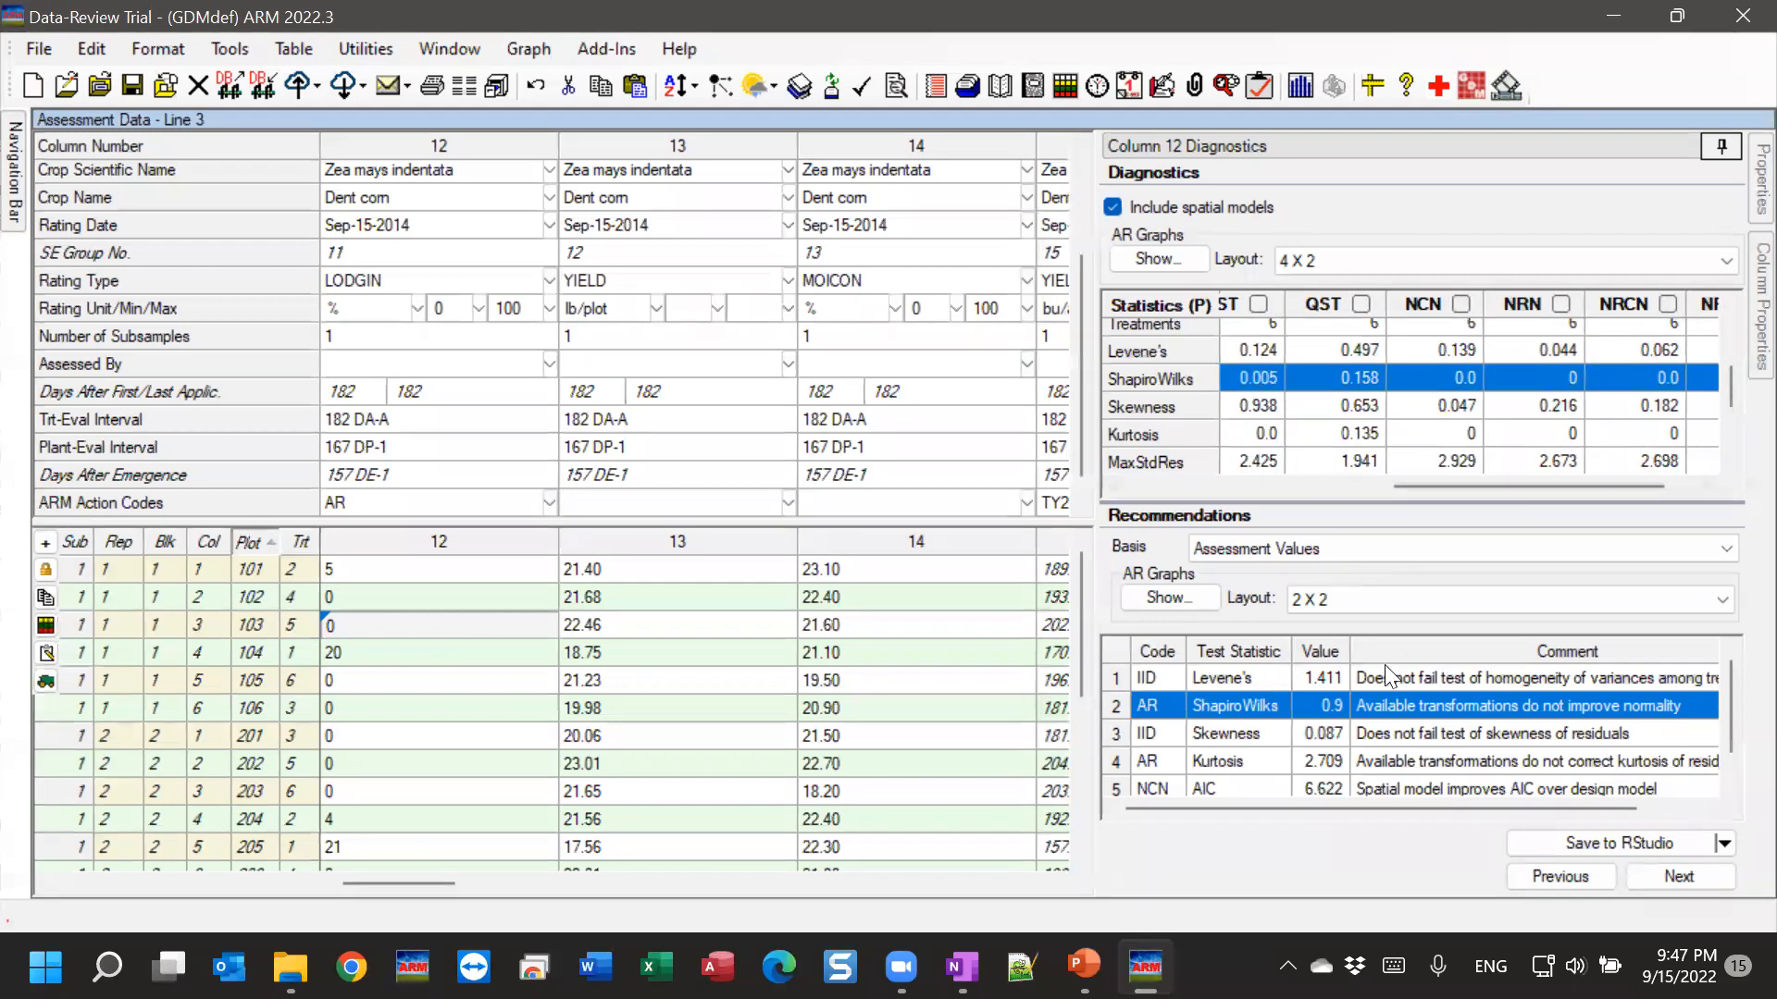
pyautogui.scroll(-1, 1375, 759)
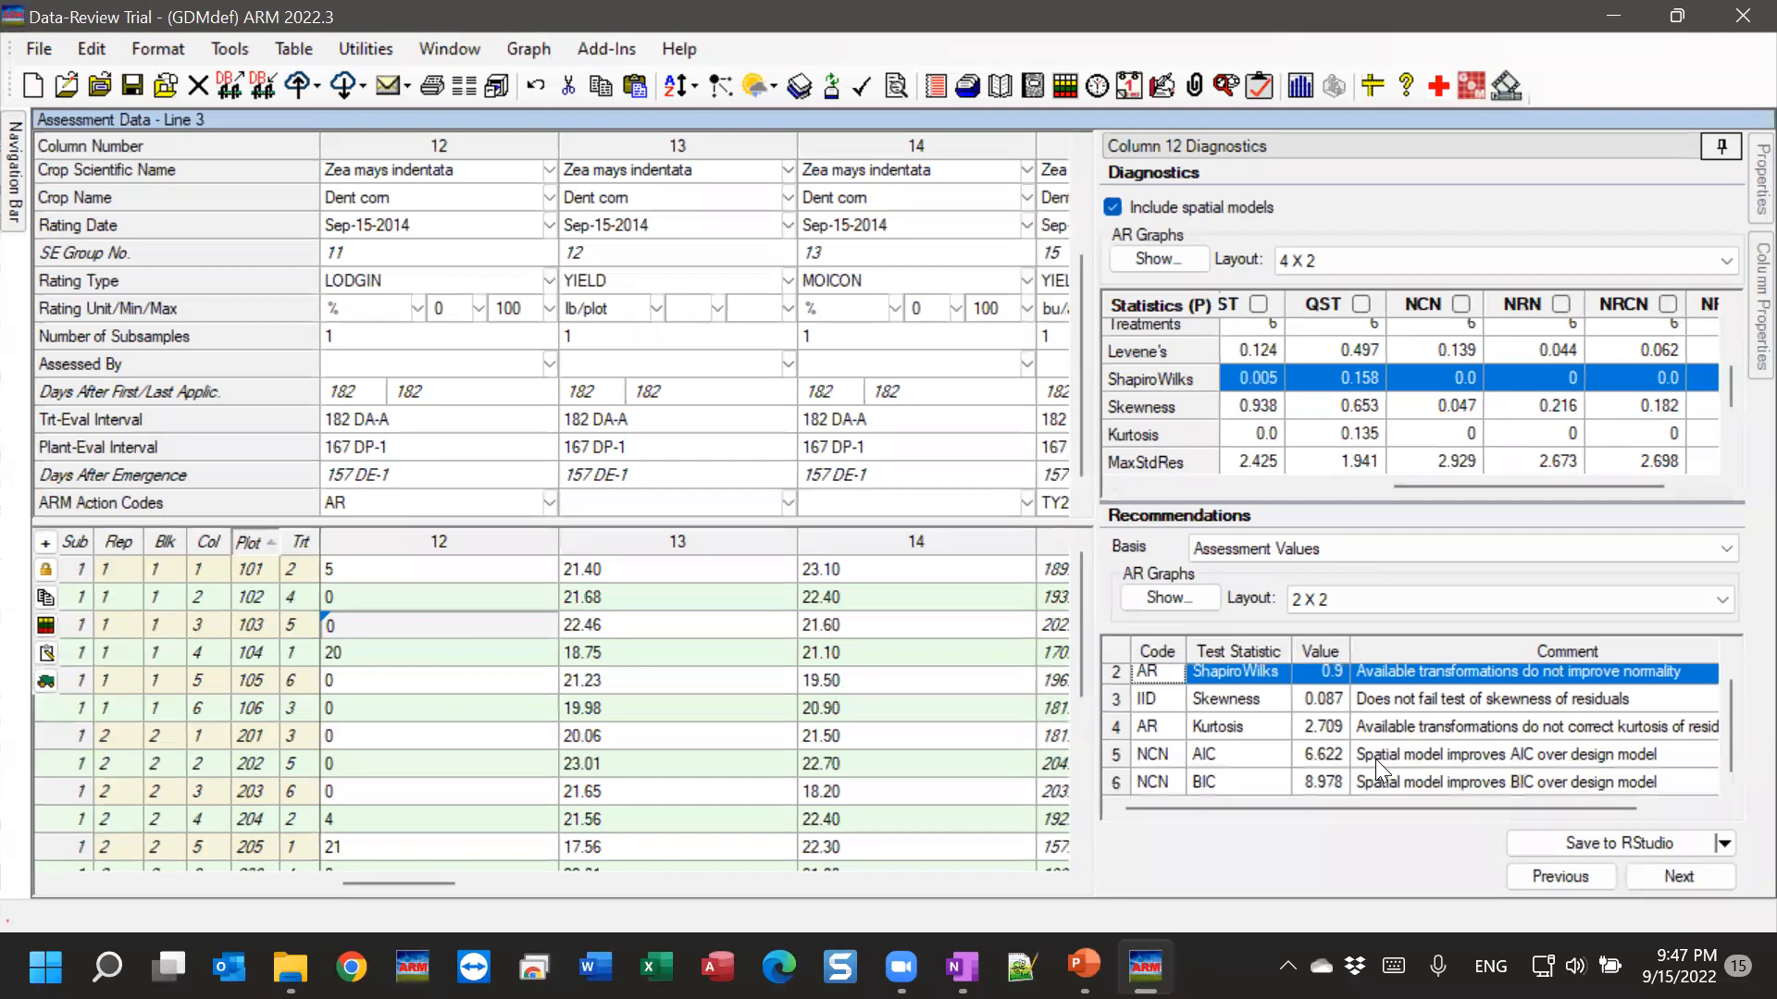
pyautogui.click(1155, 757)
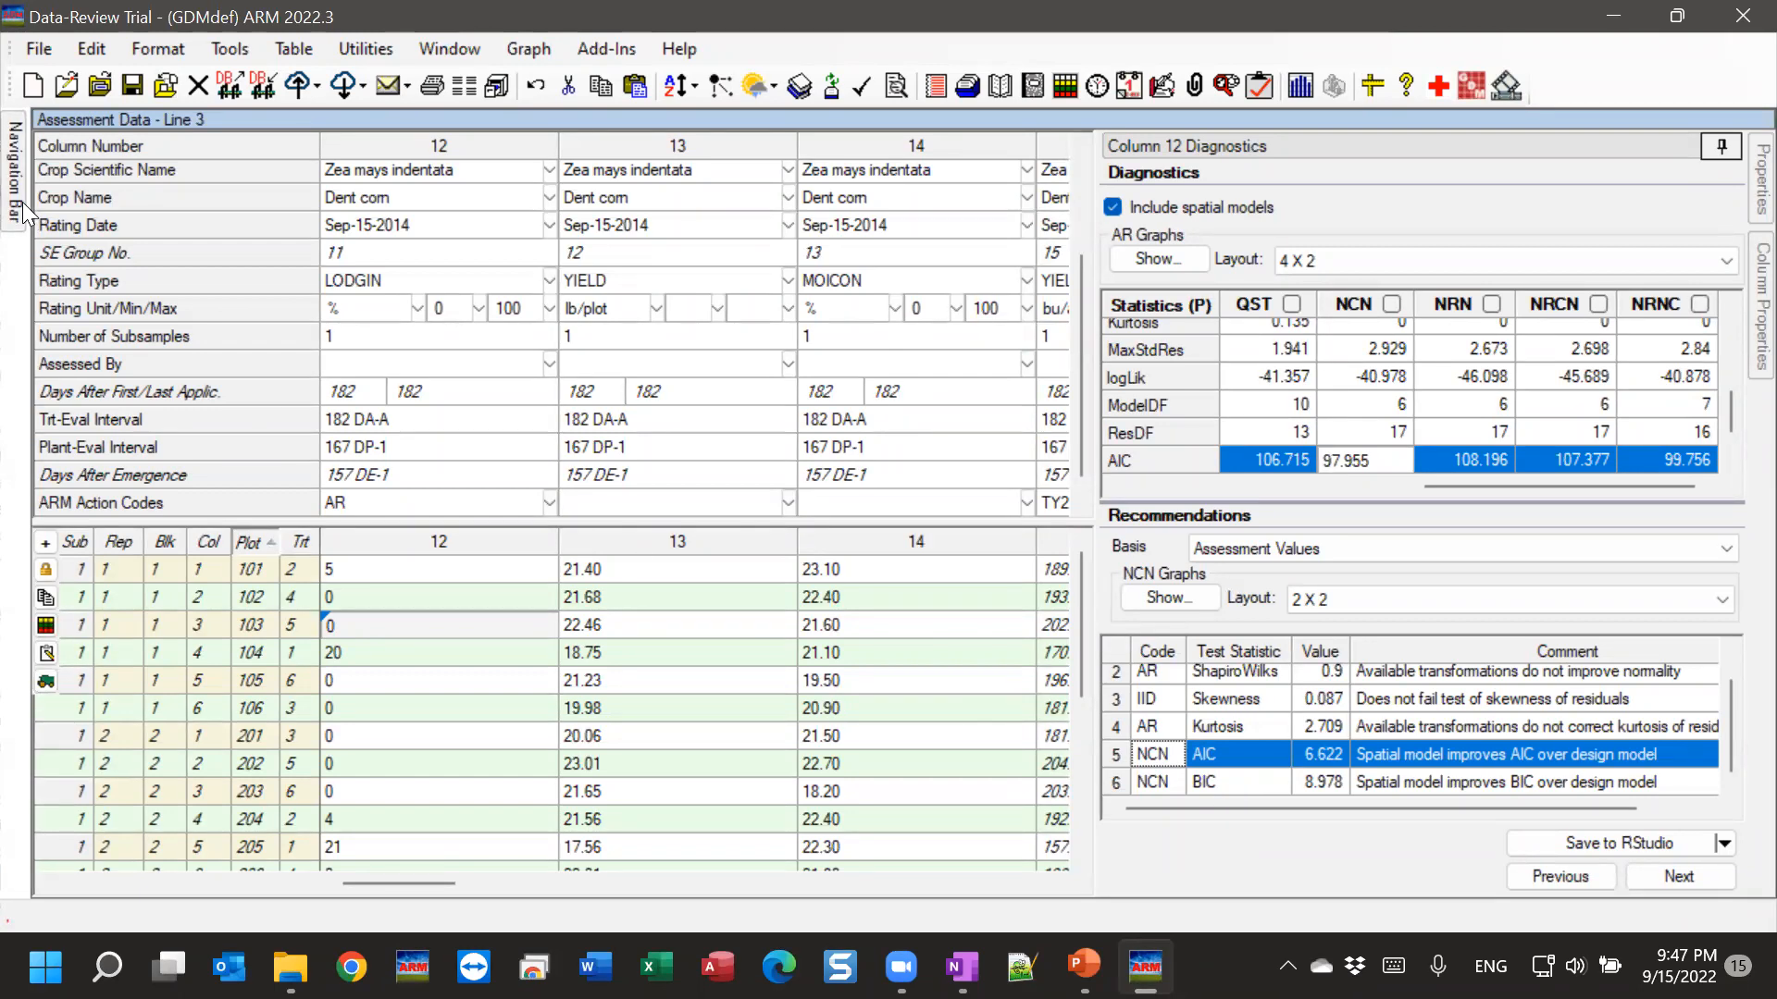
# Inspect the alley widths and plot numbering in the trial's Layout settings and leave without changing them.
pyautogui.moveTo(24, 217)
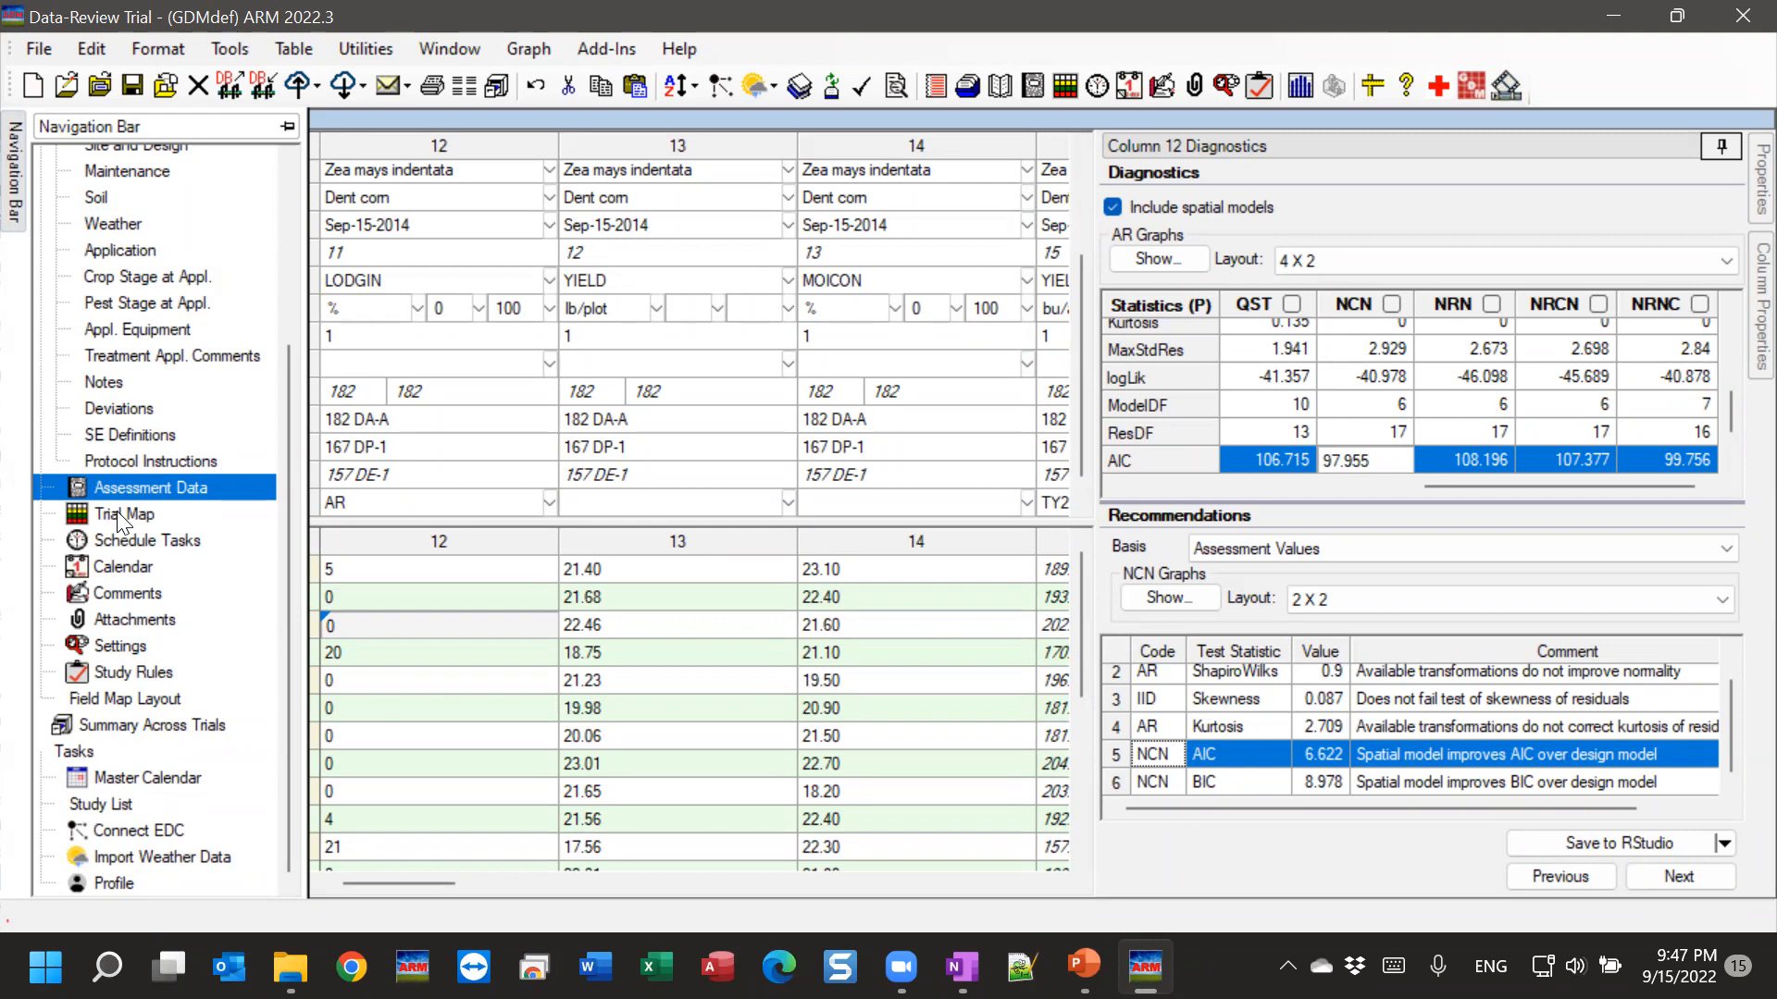
pyautogui.click(102, 648)
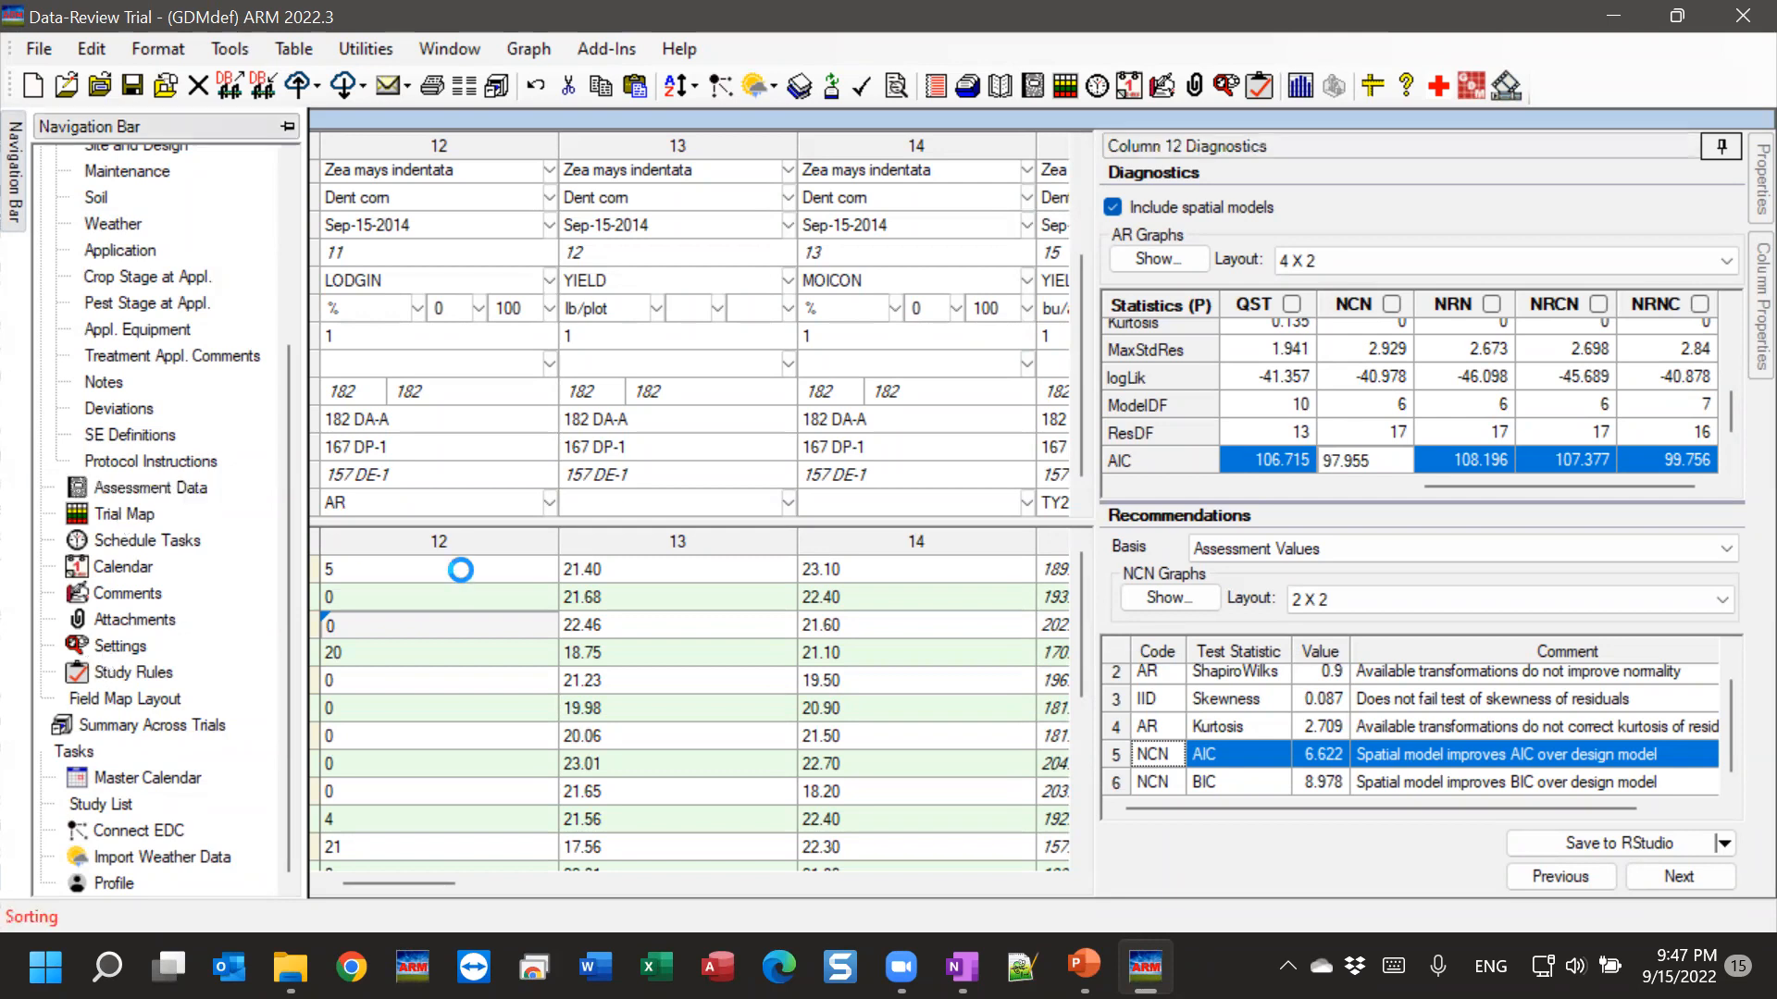
pyautogui.click(827, 146)
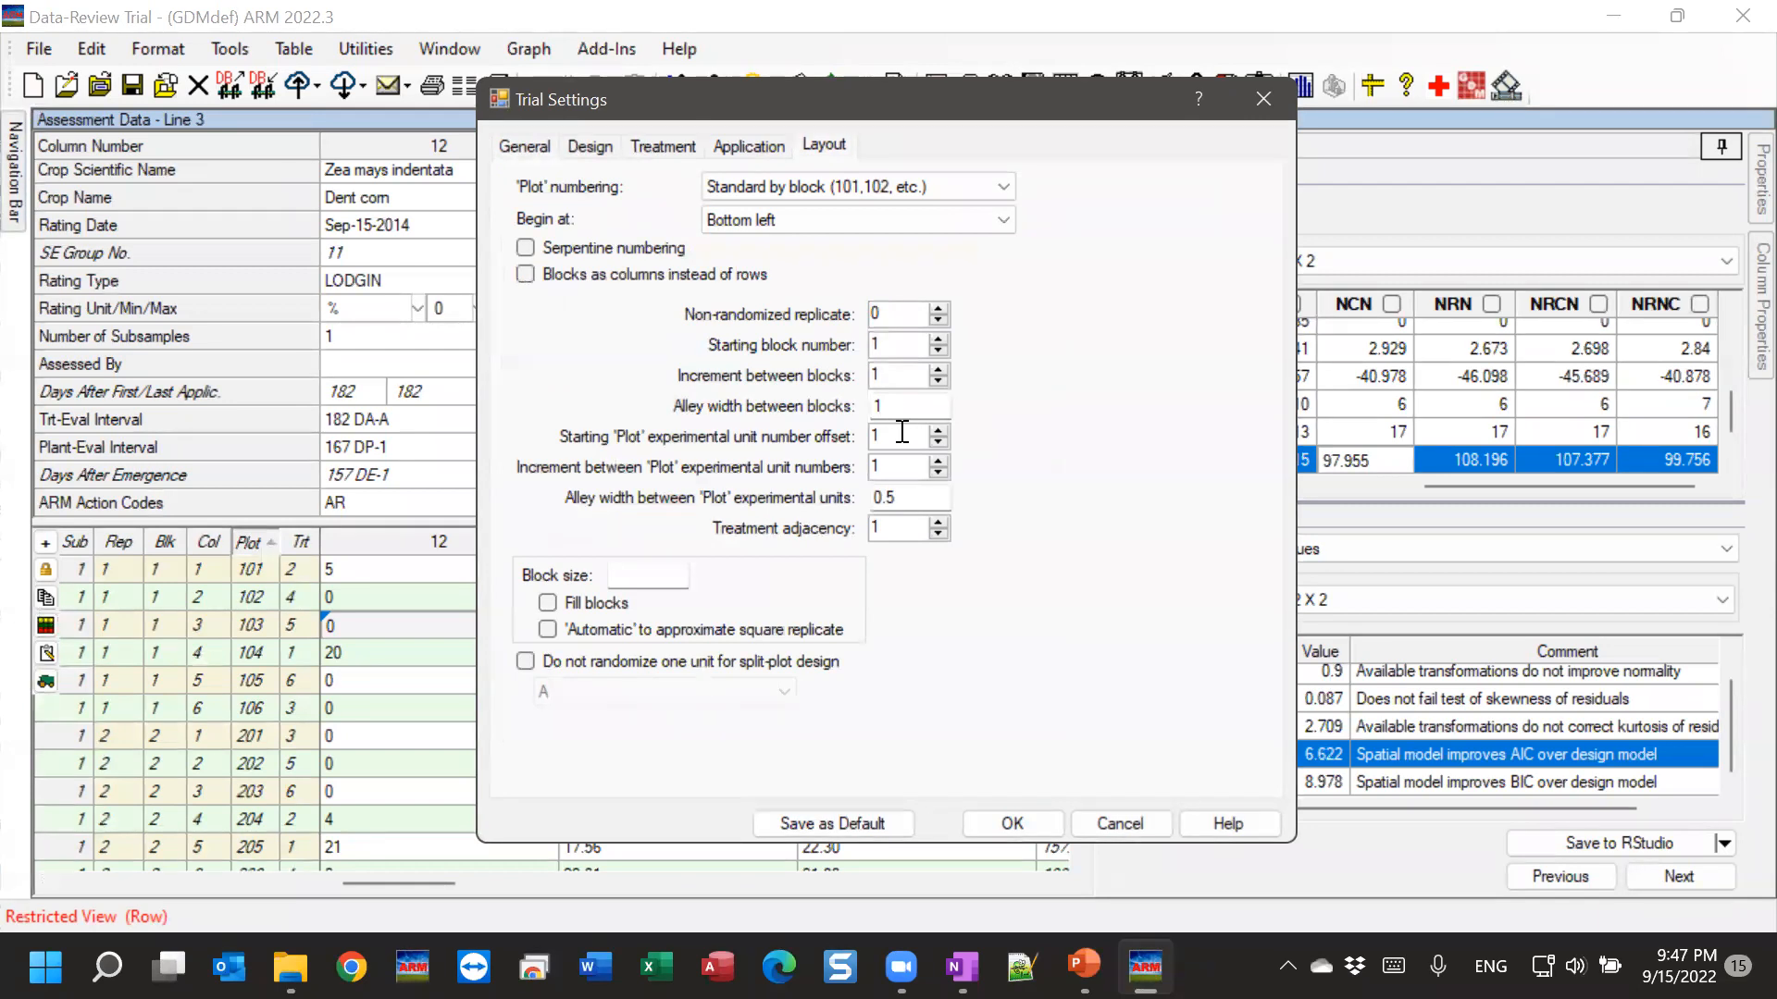
pyautogui.click(1120, 824)
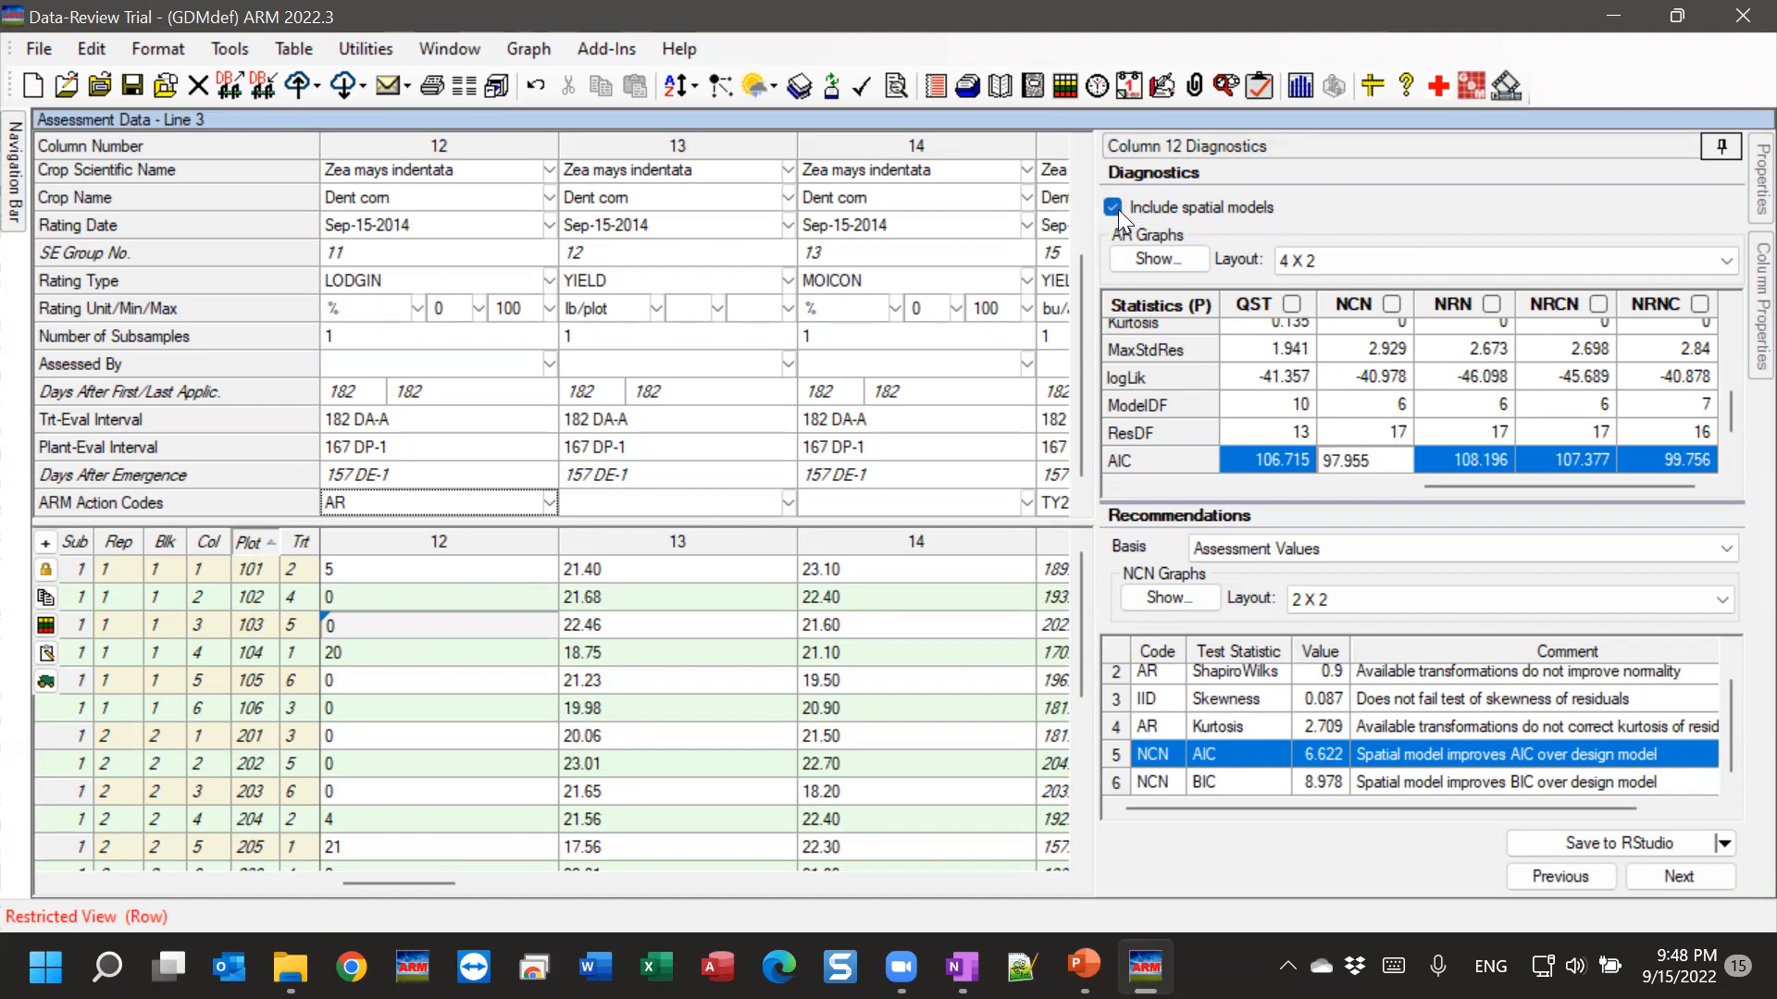
# Exclude spatial models from column 12's diagnostics and review the RStudio, R and SAS save options.
pyautogui.click(1227, 207)
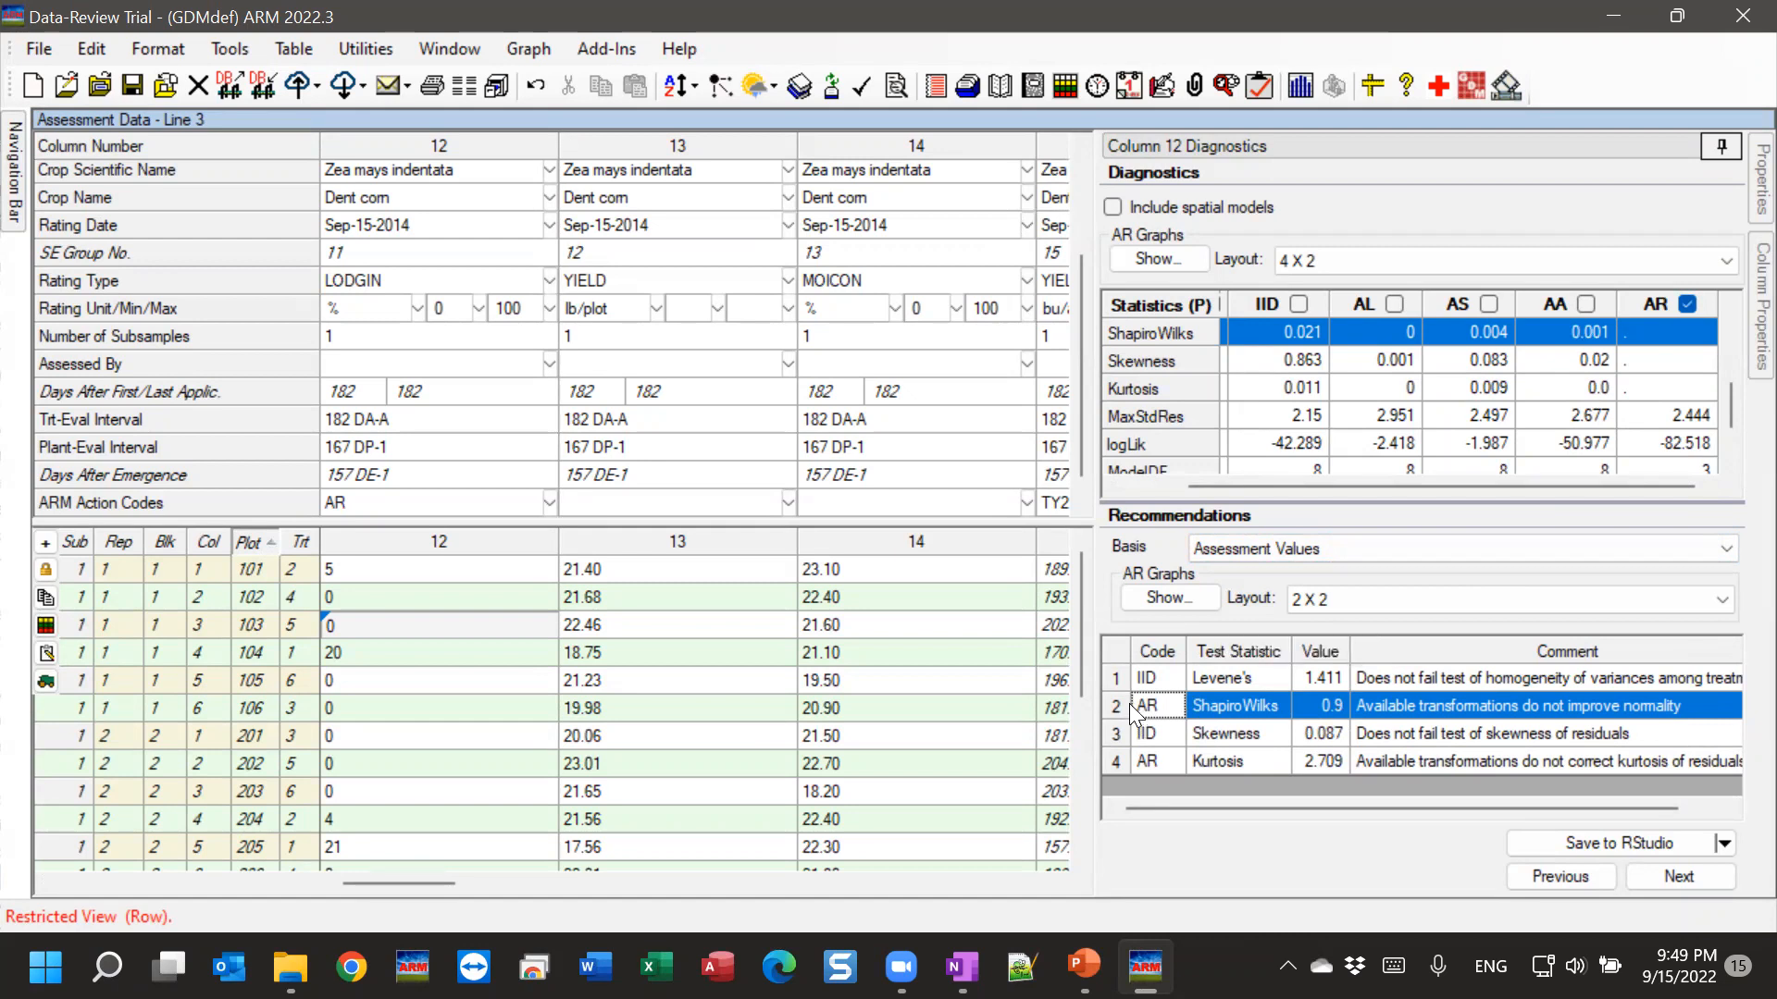
pyautogui.click(1723, 844)
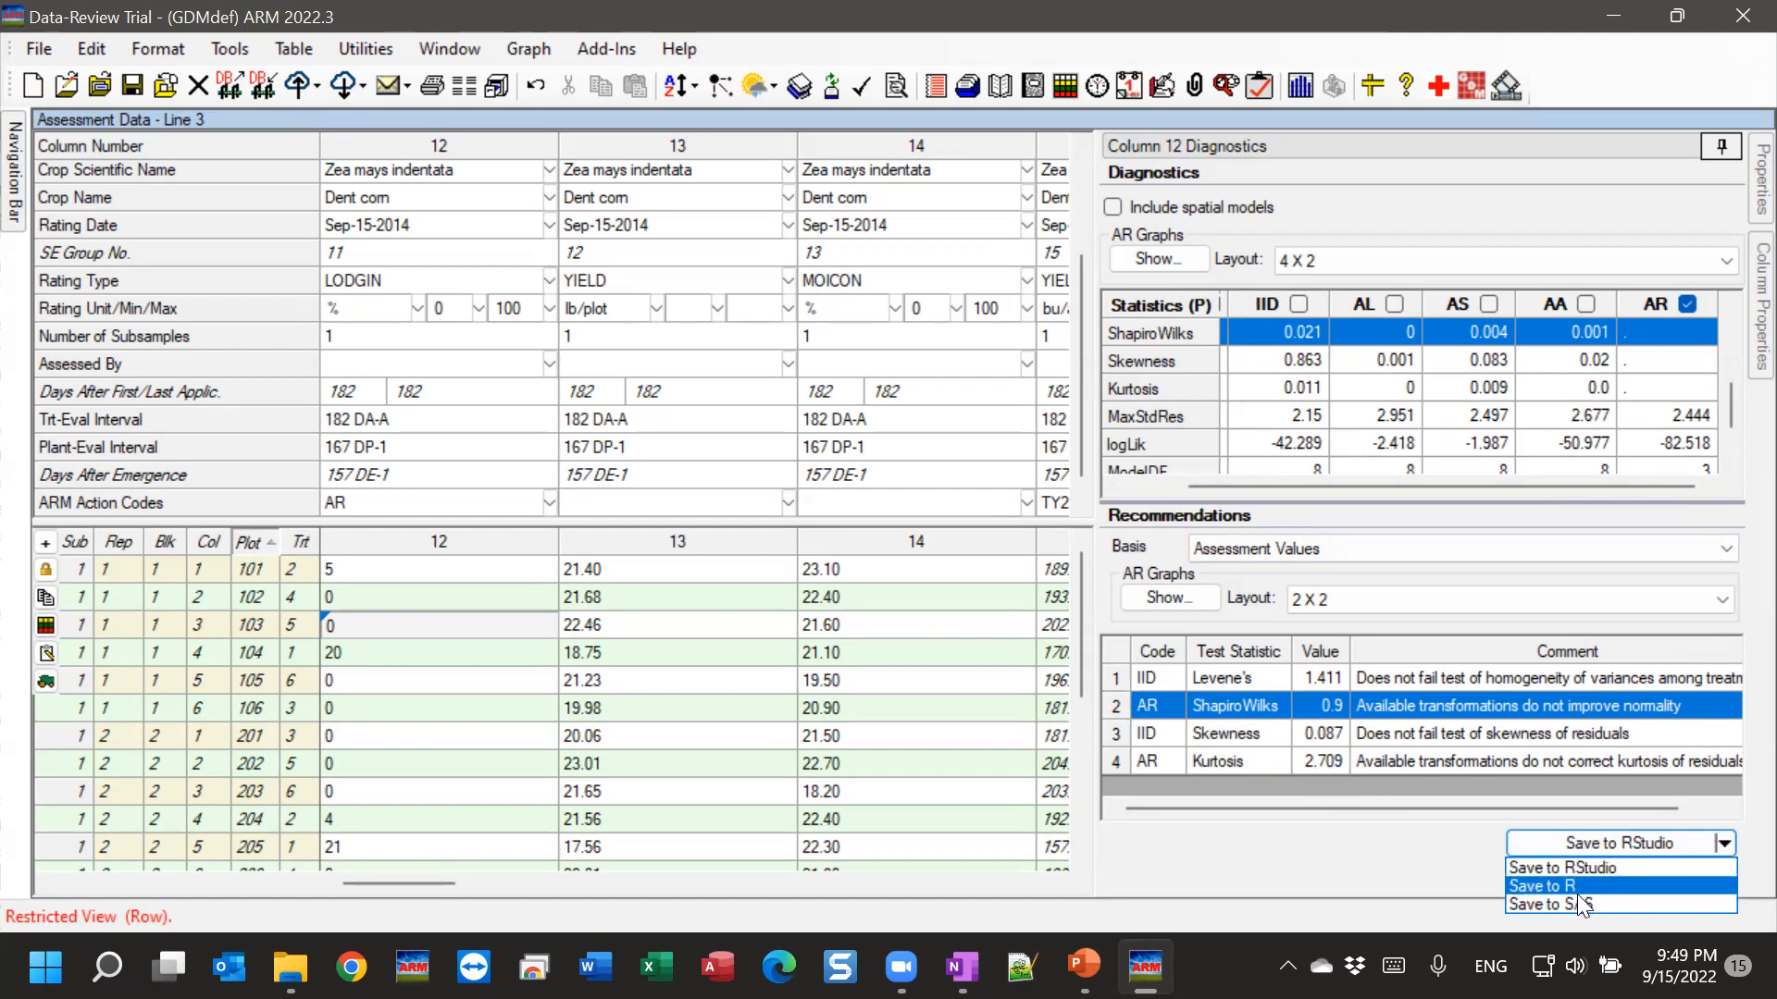
pyautogui.click(1373, 864)
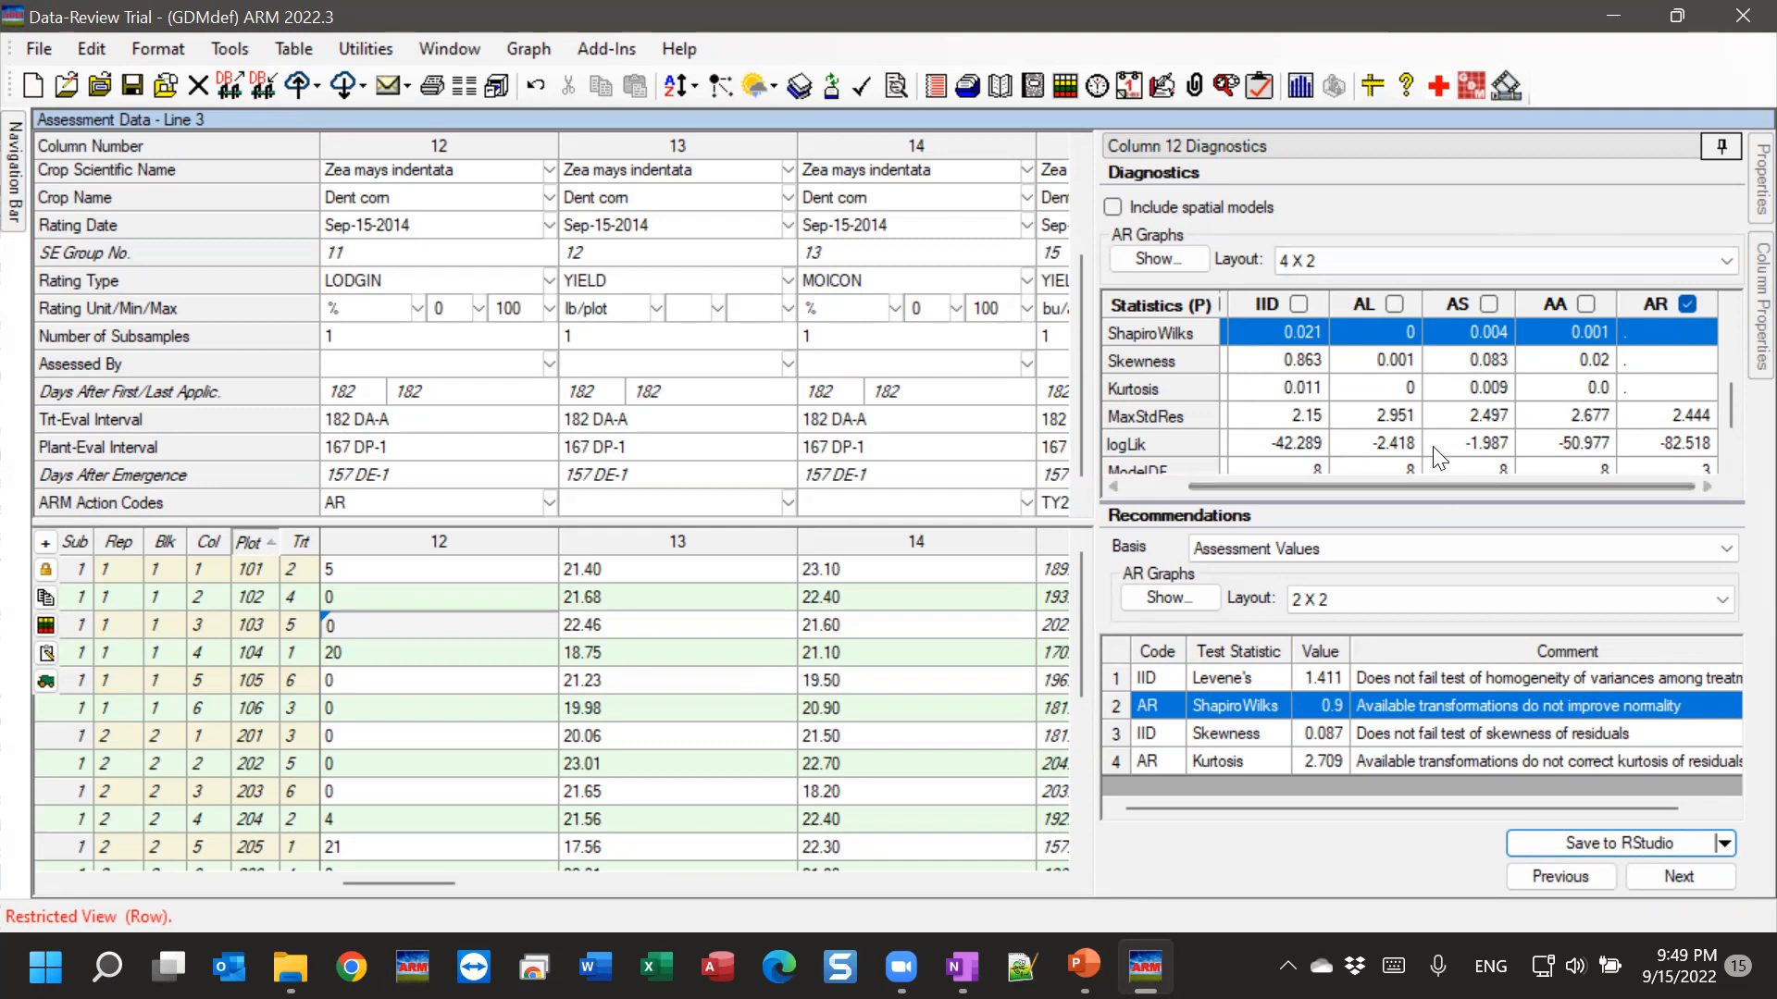
pyautogui.click(1726, 844)
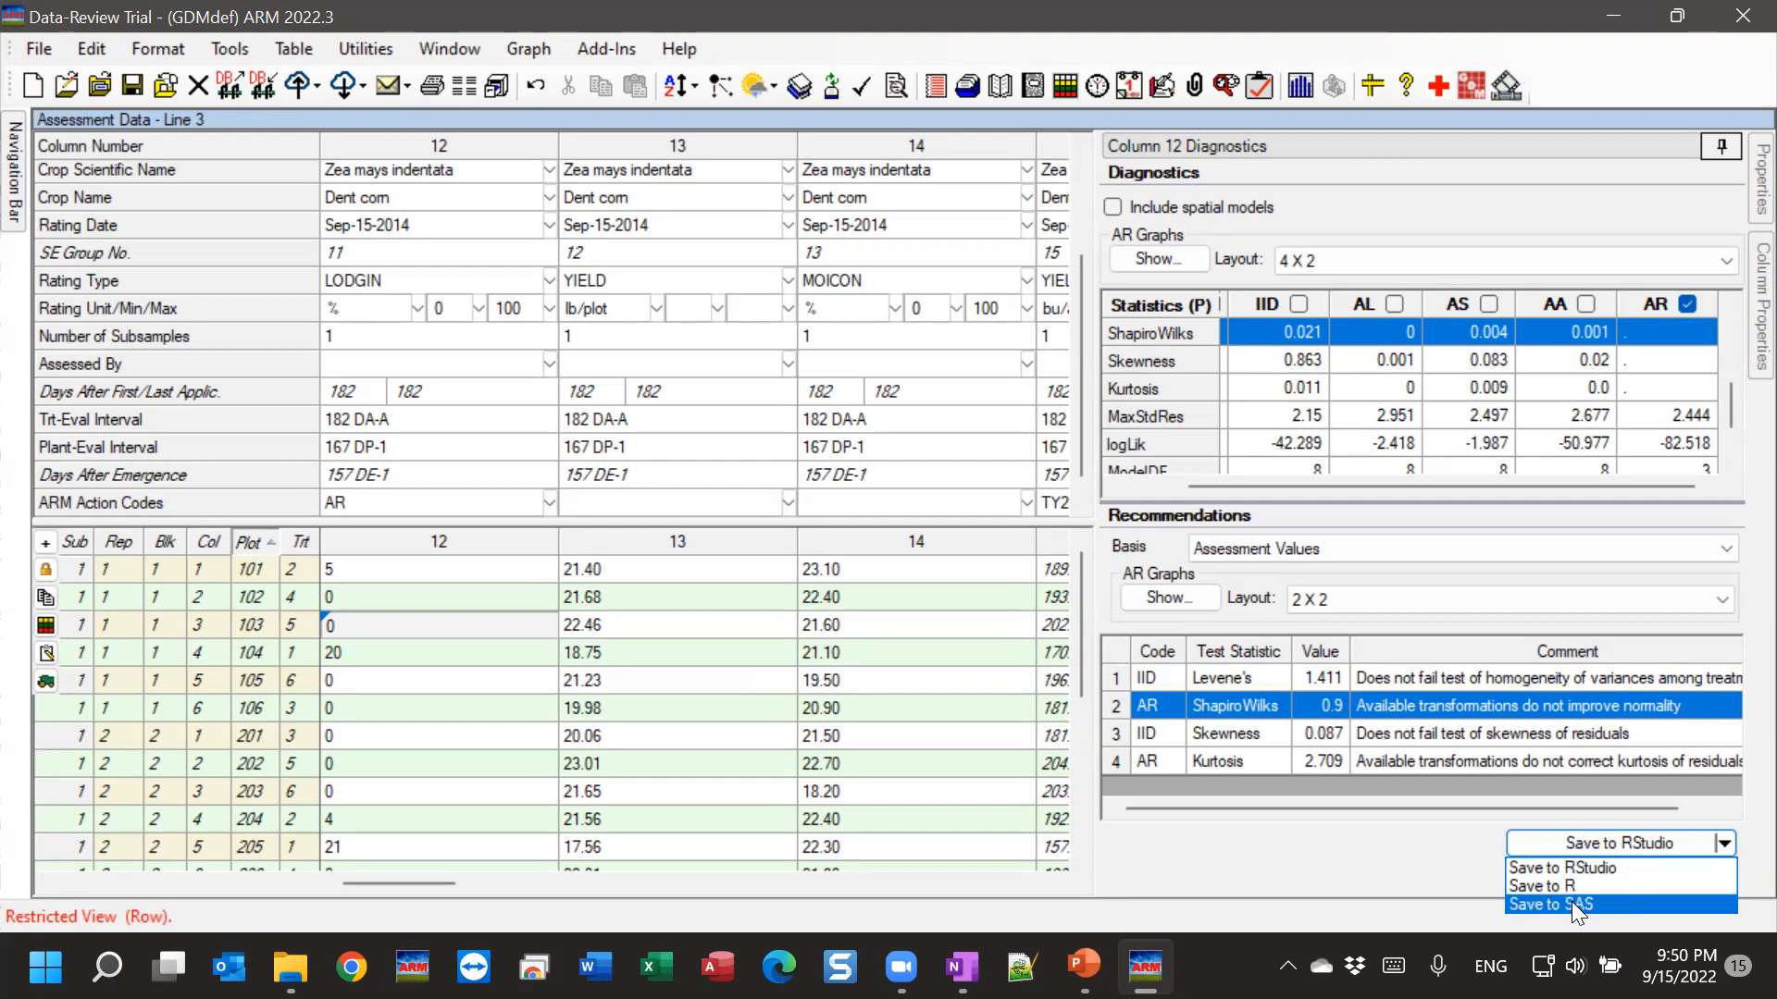
pyautogui.click(1726, 845)
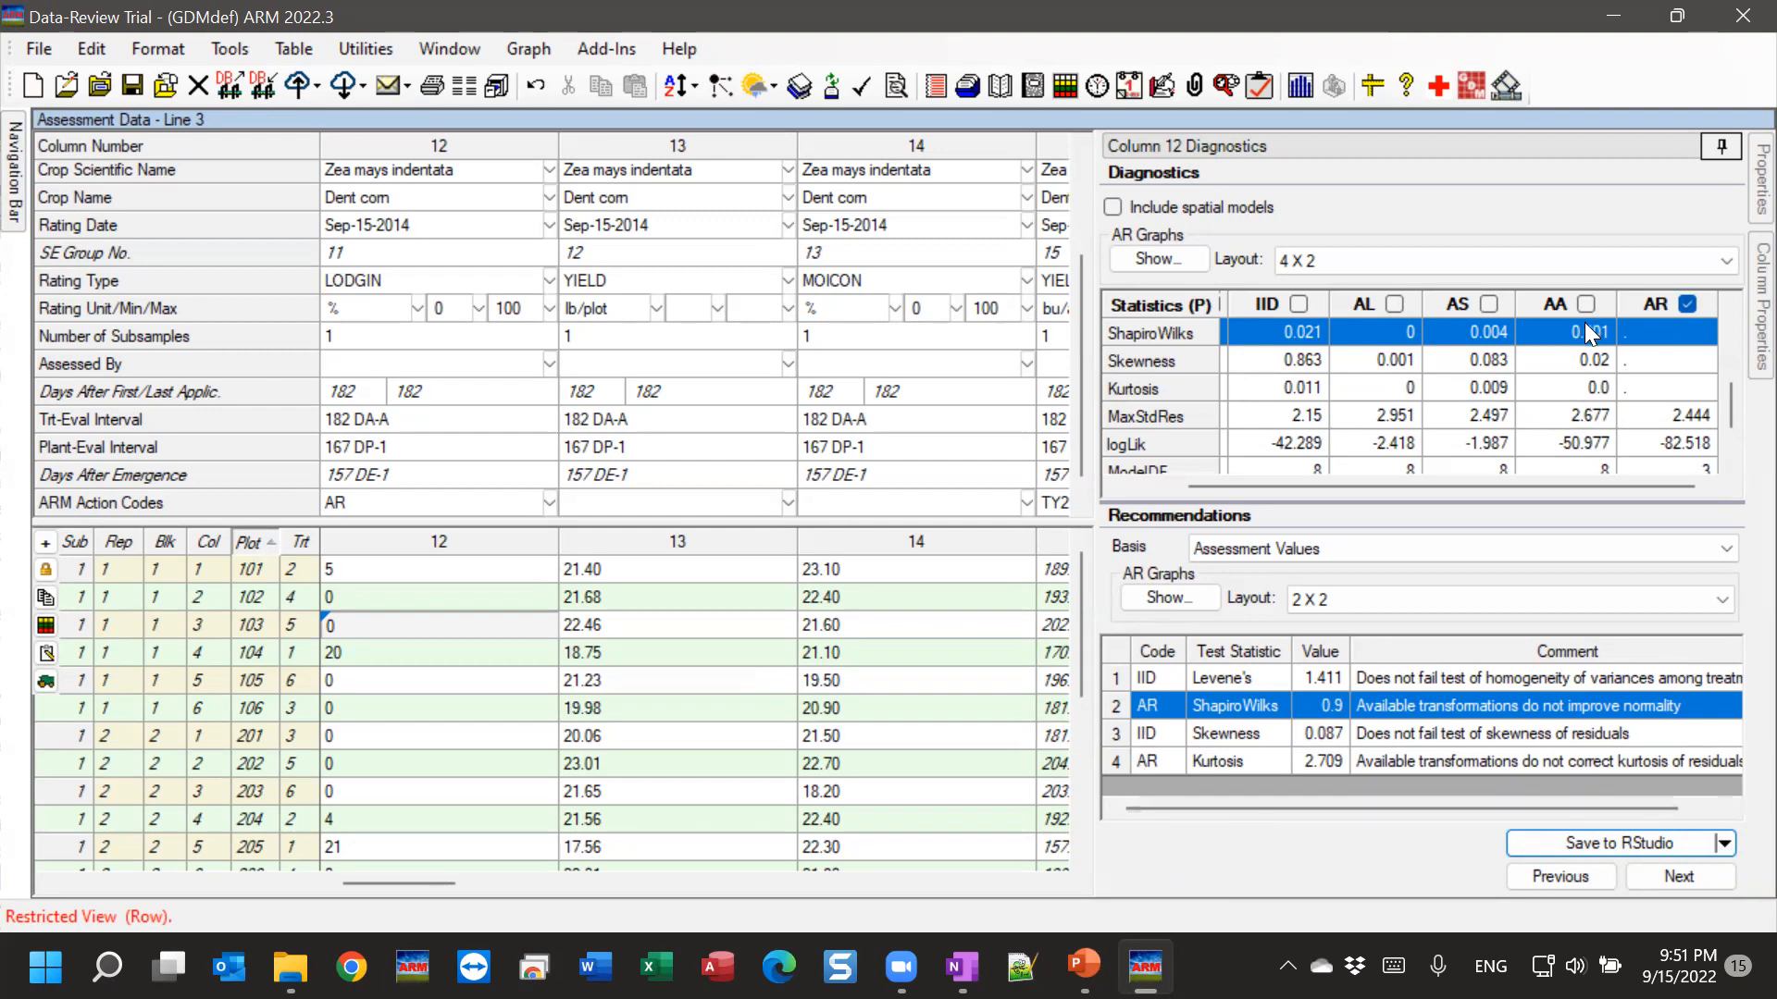
# Examine column 12's model statistics from ShapiroWilks down to AIC and BIC for each transformation.
pyautogui.scroll(-1, 1727, 393)
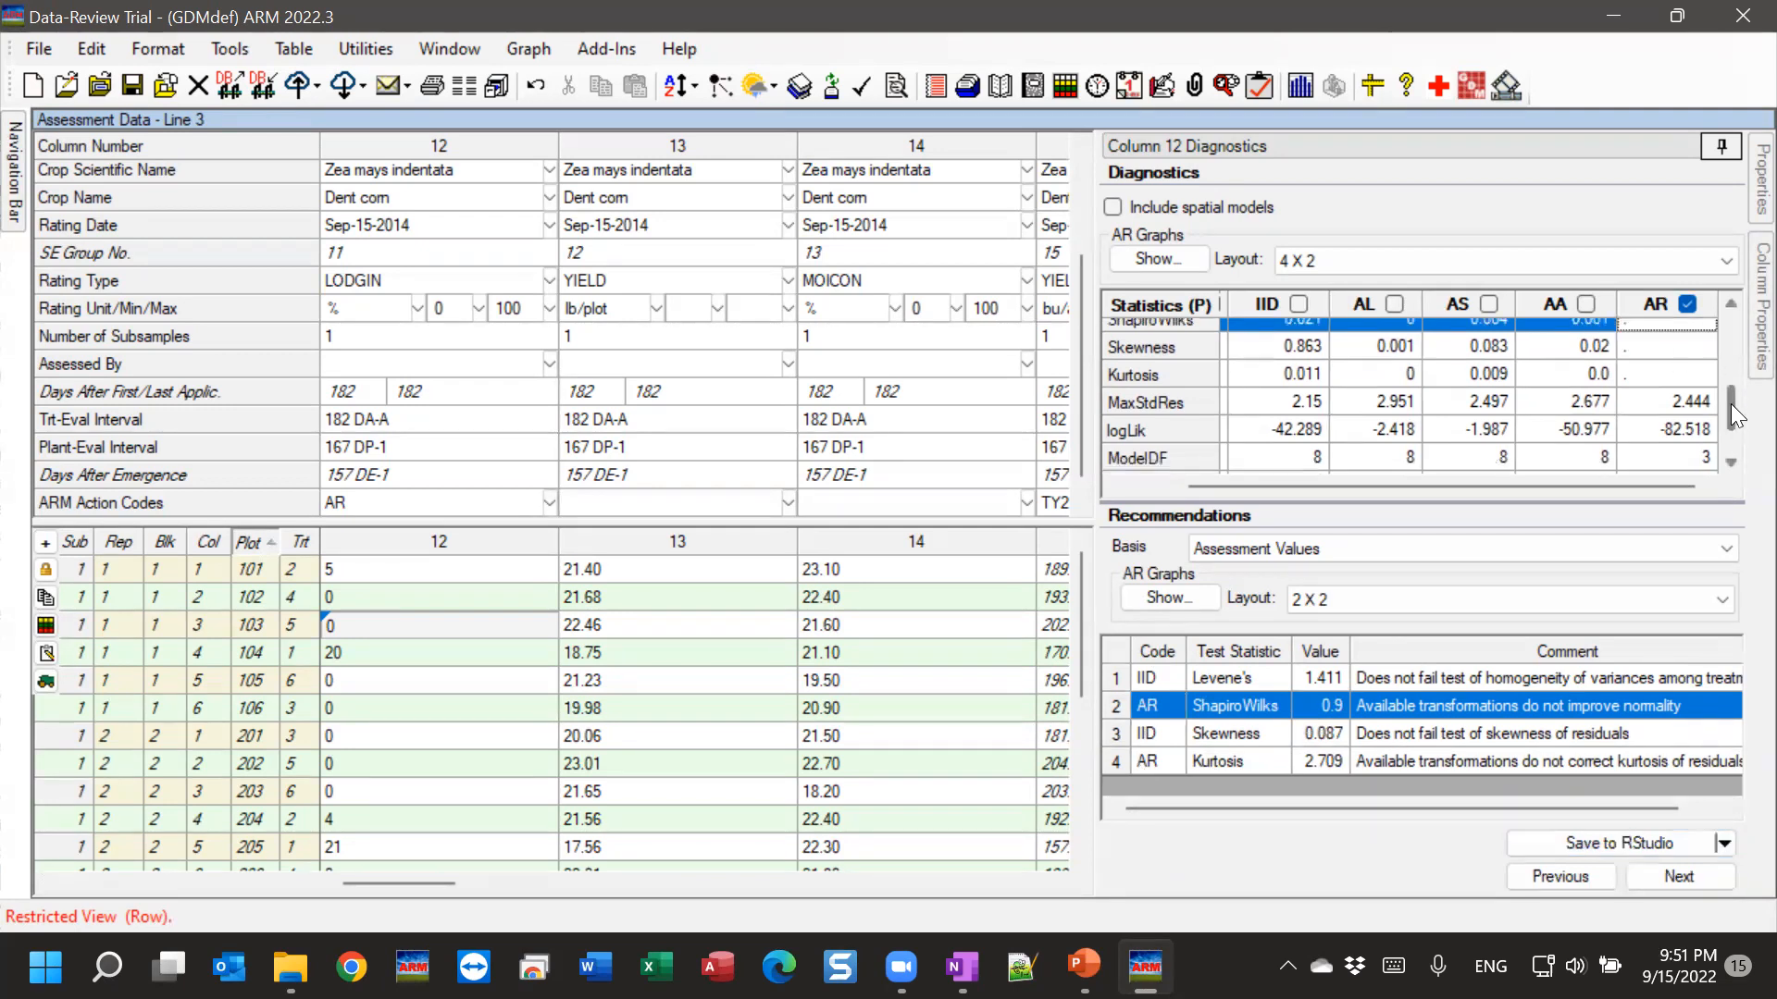
pyautogui.moveTo(1731, 419); pyautogui.dragTo(1731, 436)
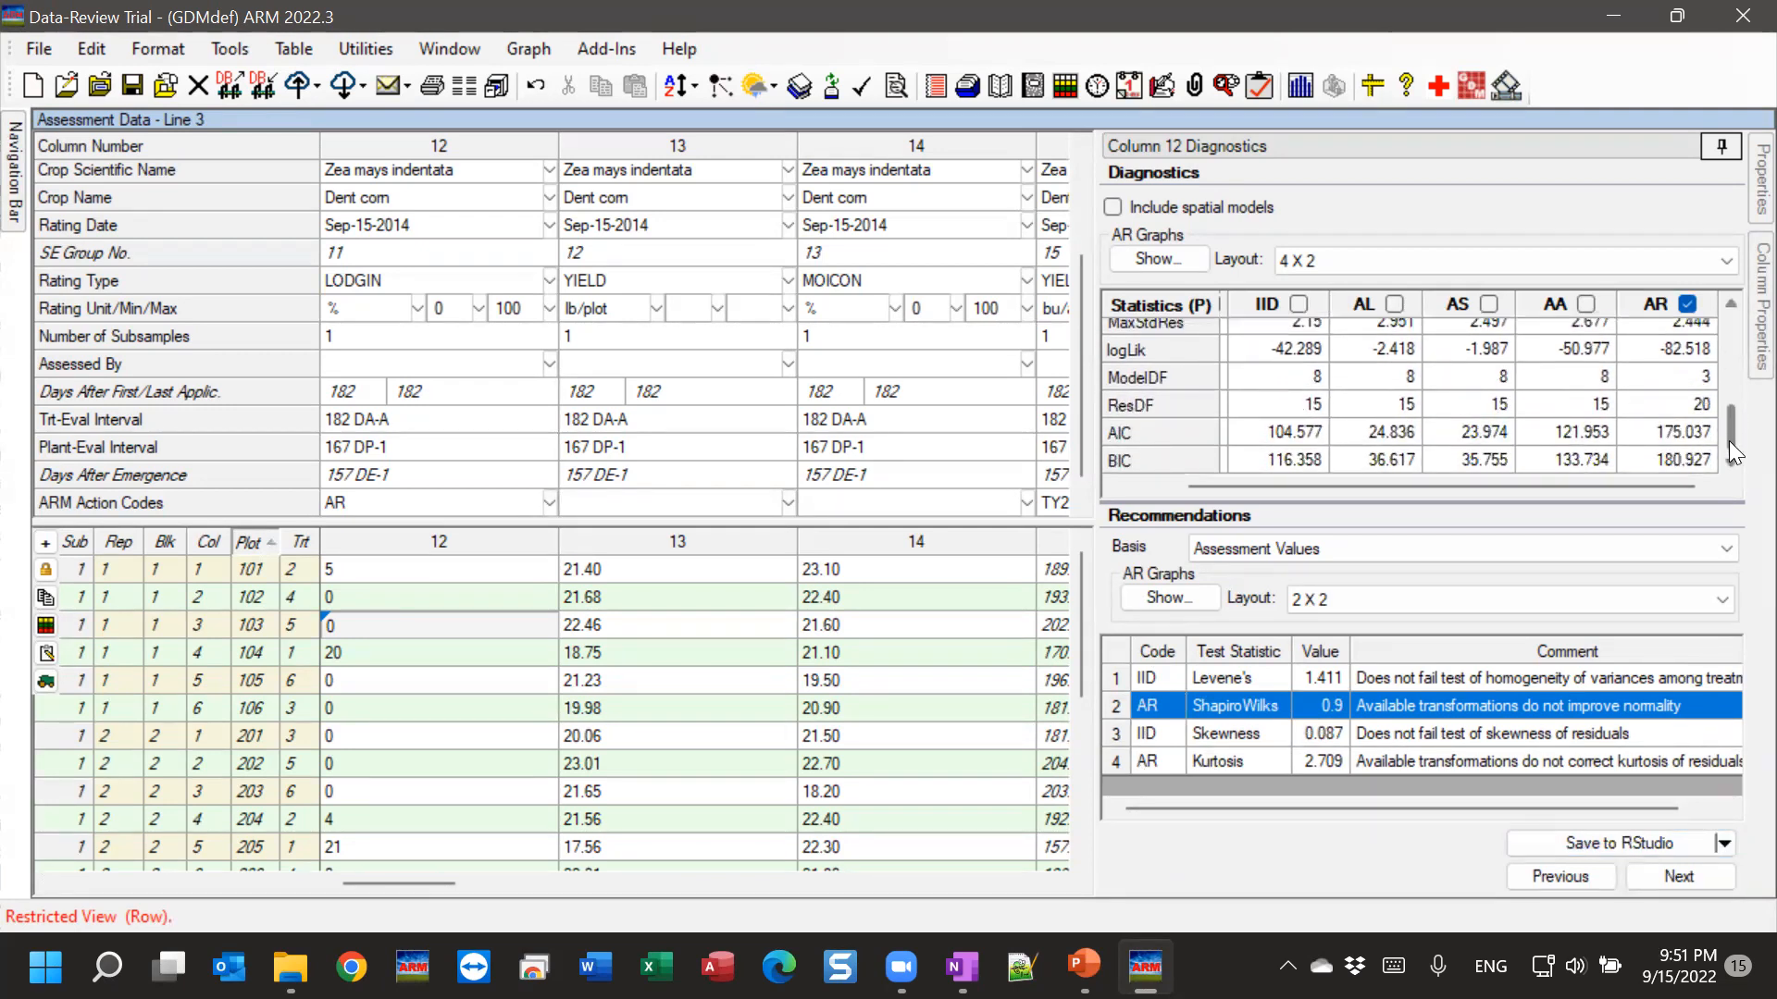
pyautogui.click(1727, 306)
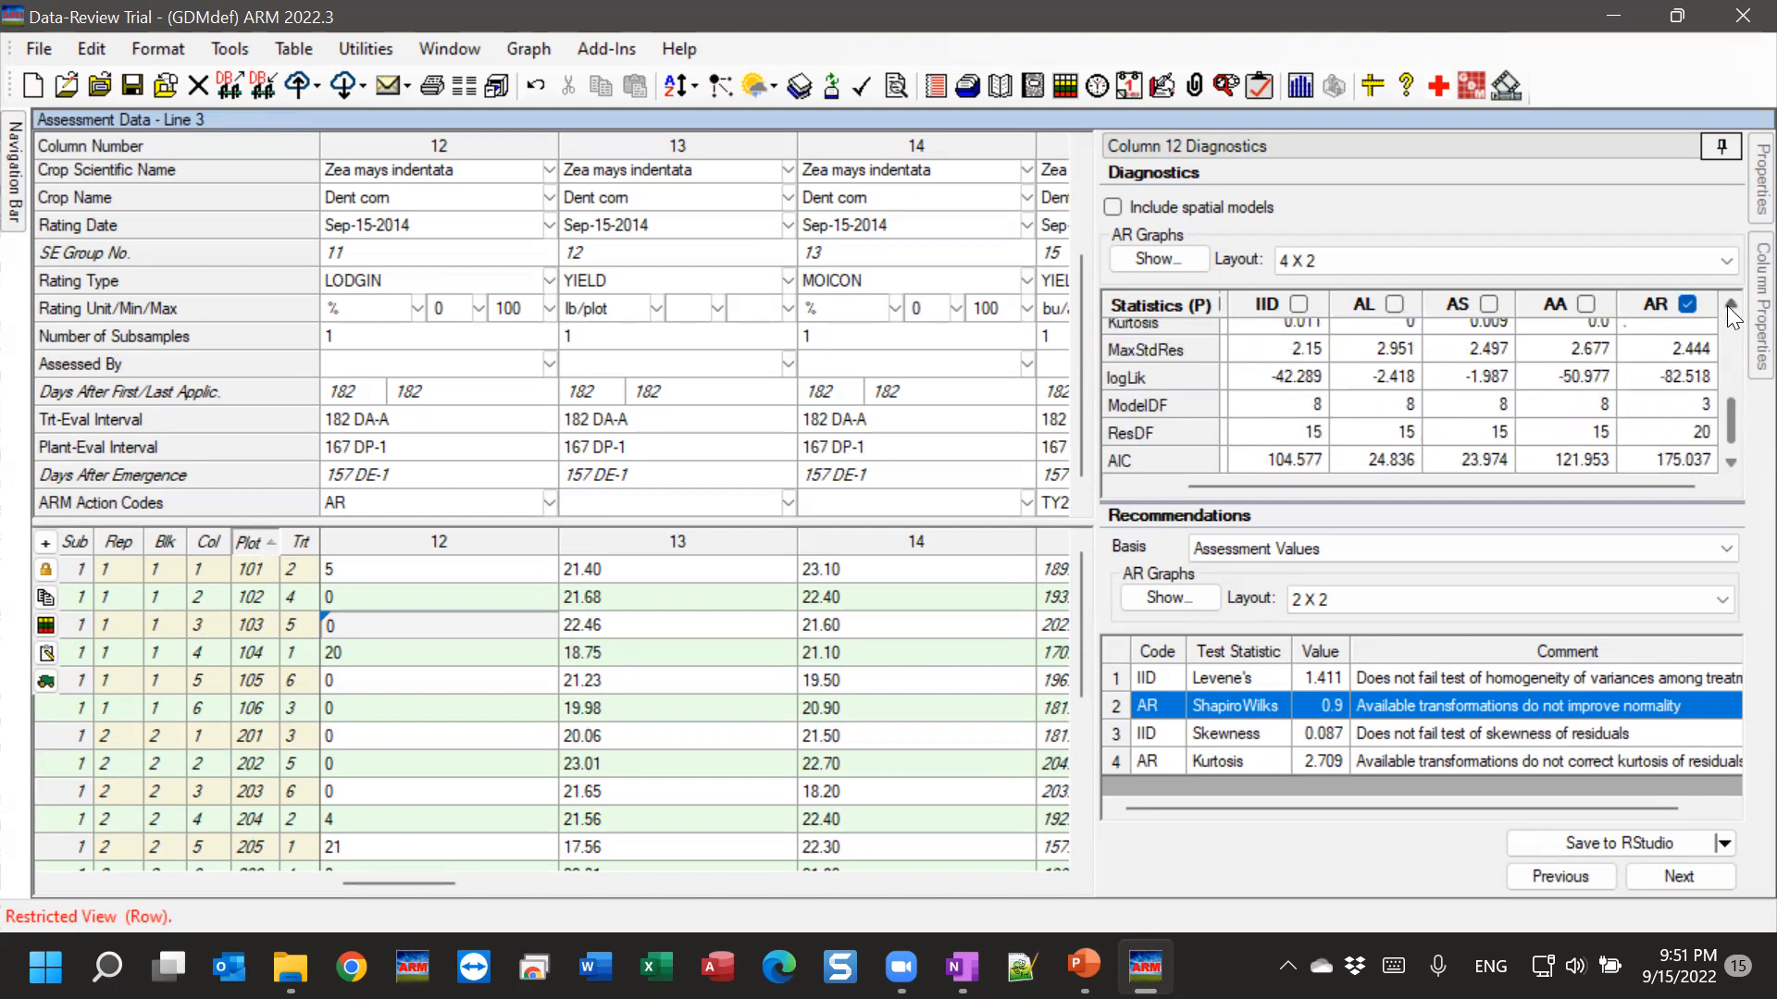
pyautogui.click(1727, 305)
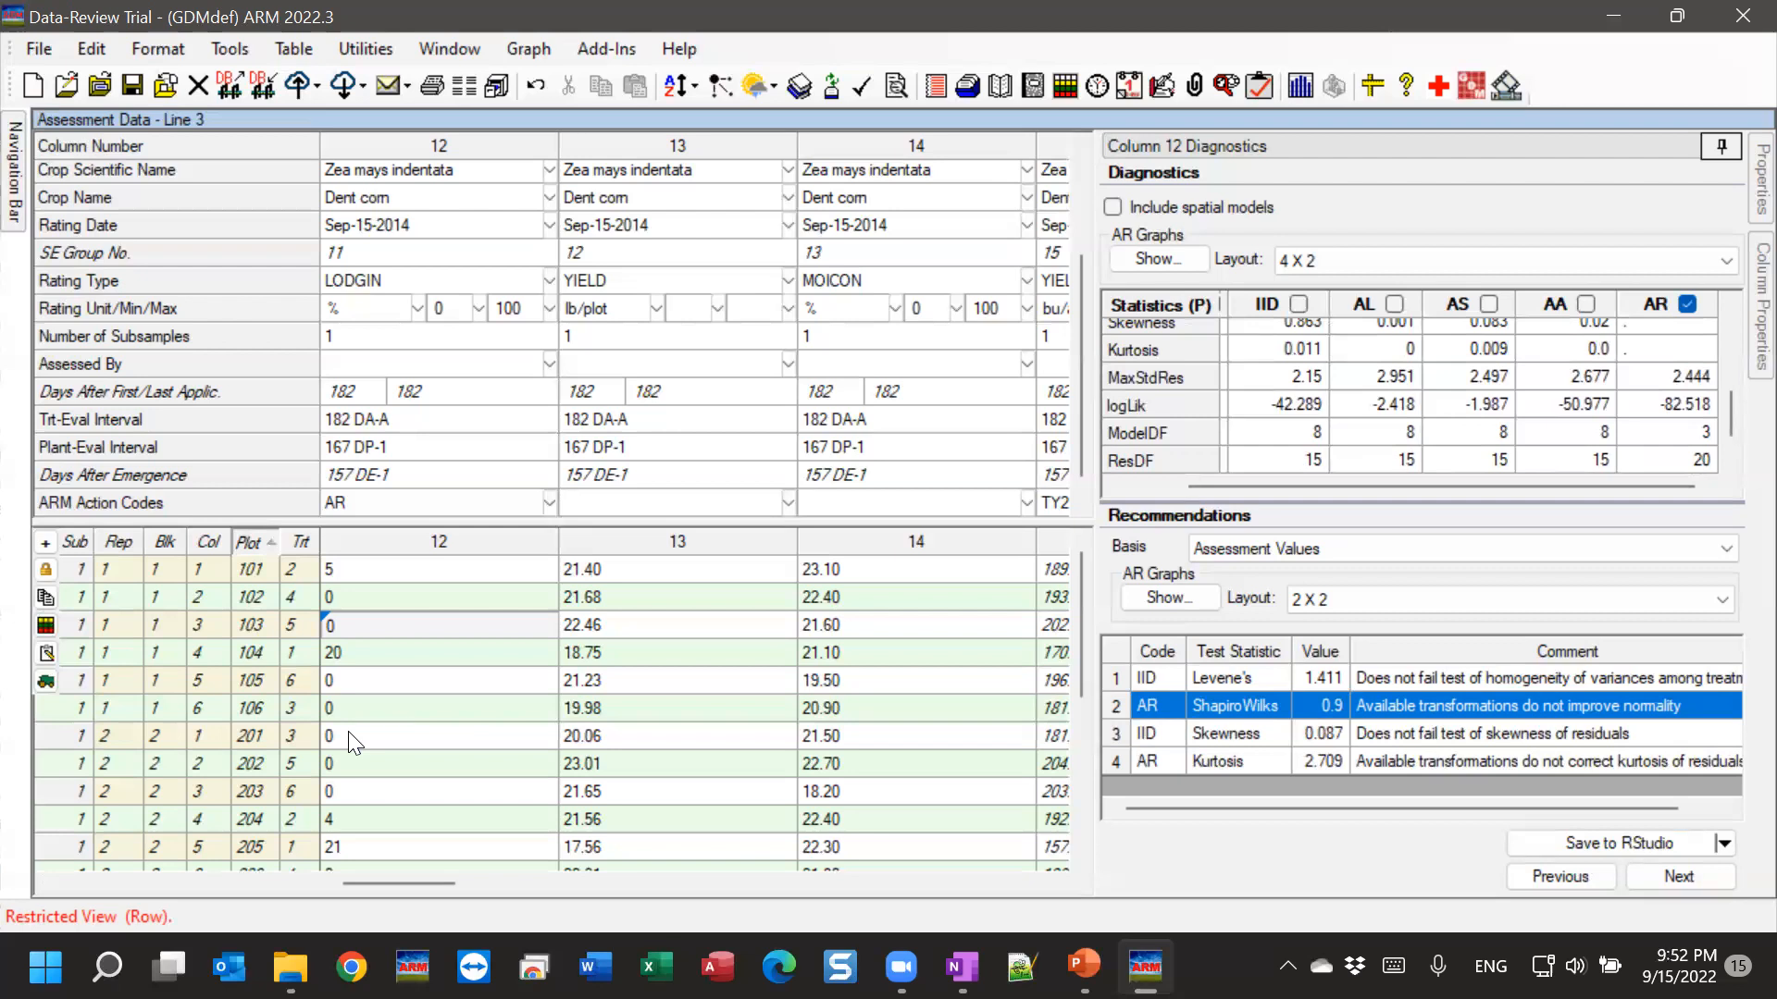
# Clear the existing print report set and add the AOV Means Table summary report to it.
pyautogui.click(396, 737)
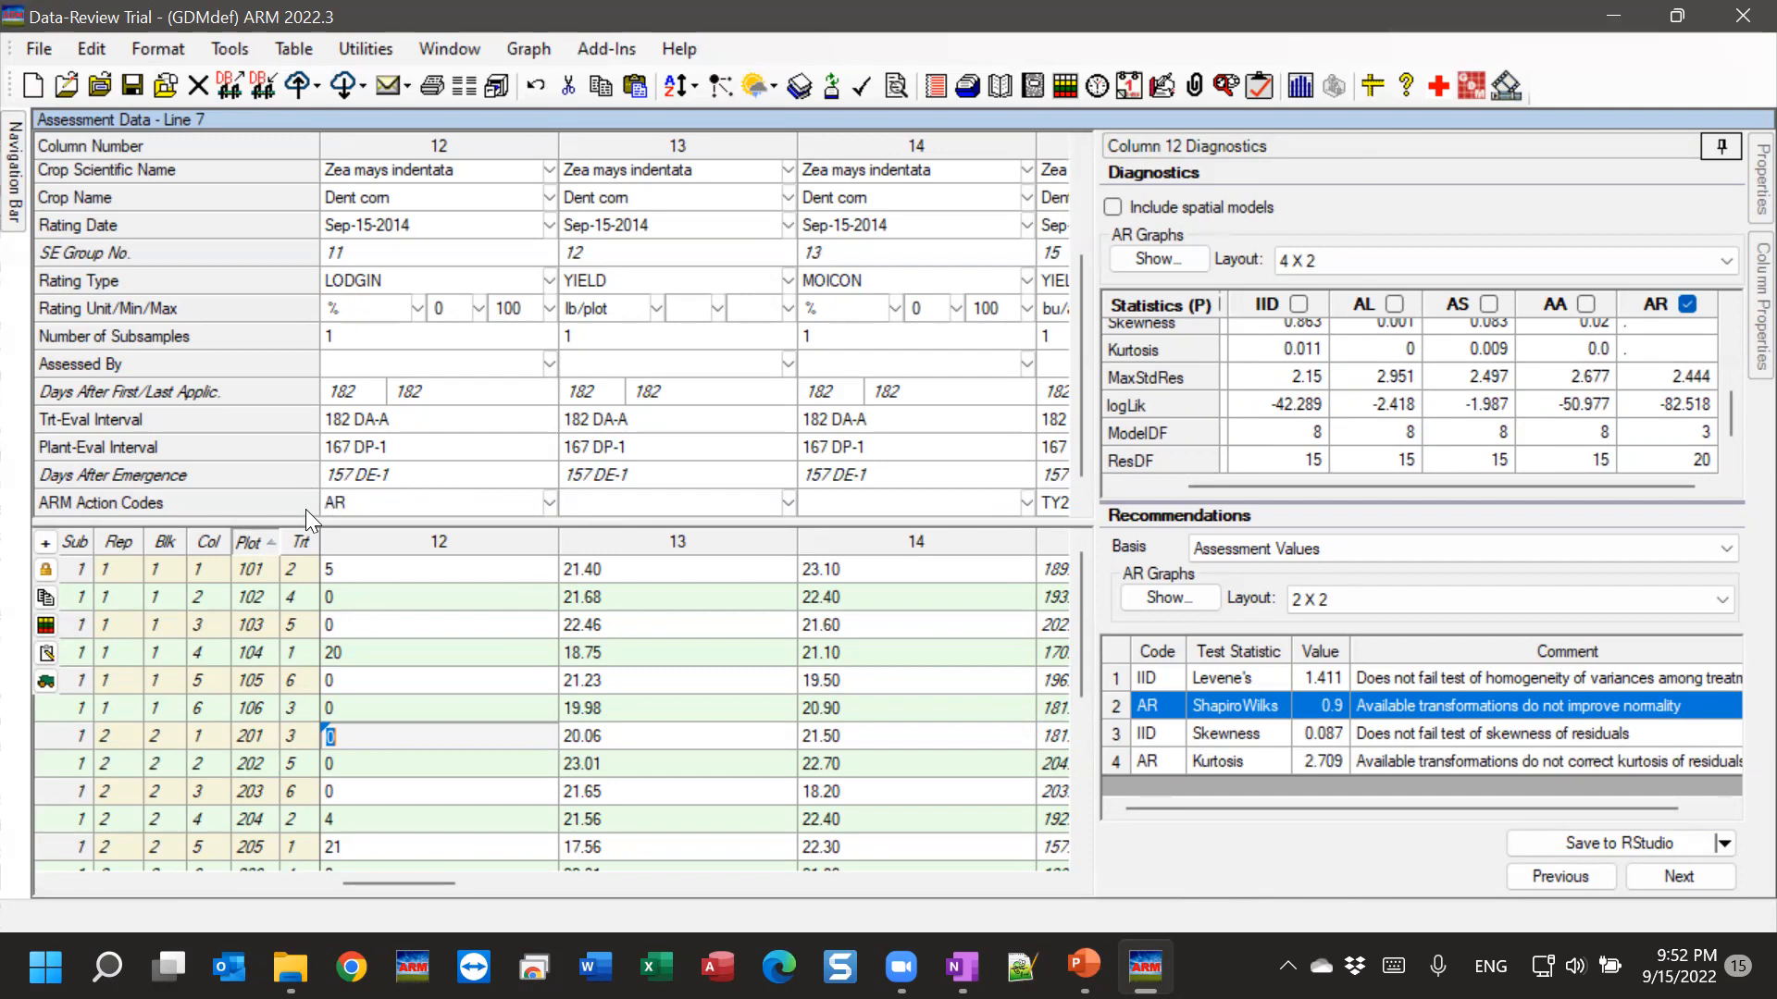
pyautogui.click(436, 89)
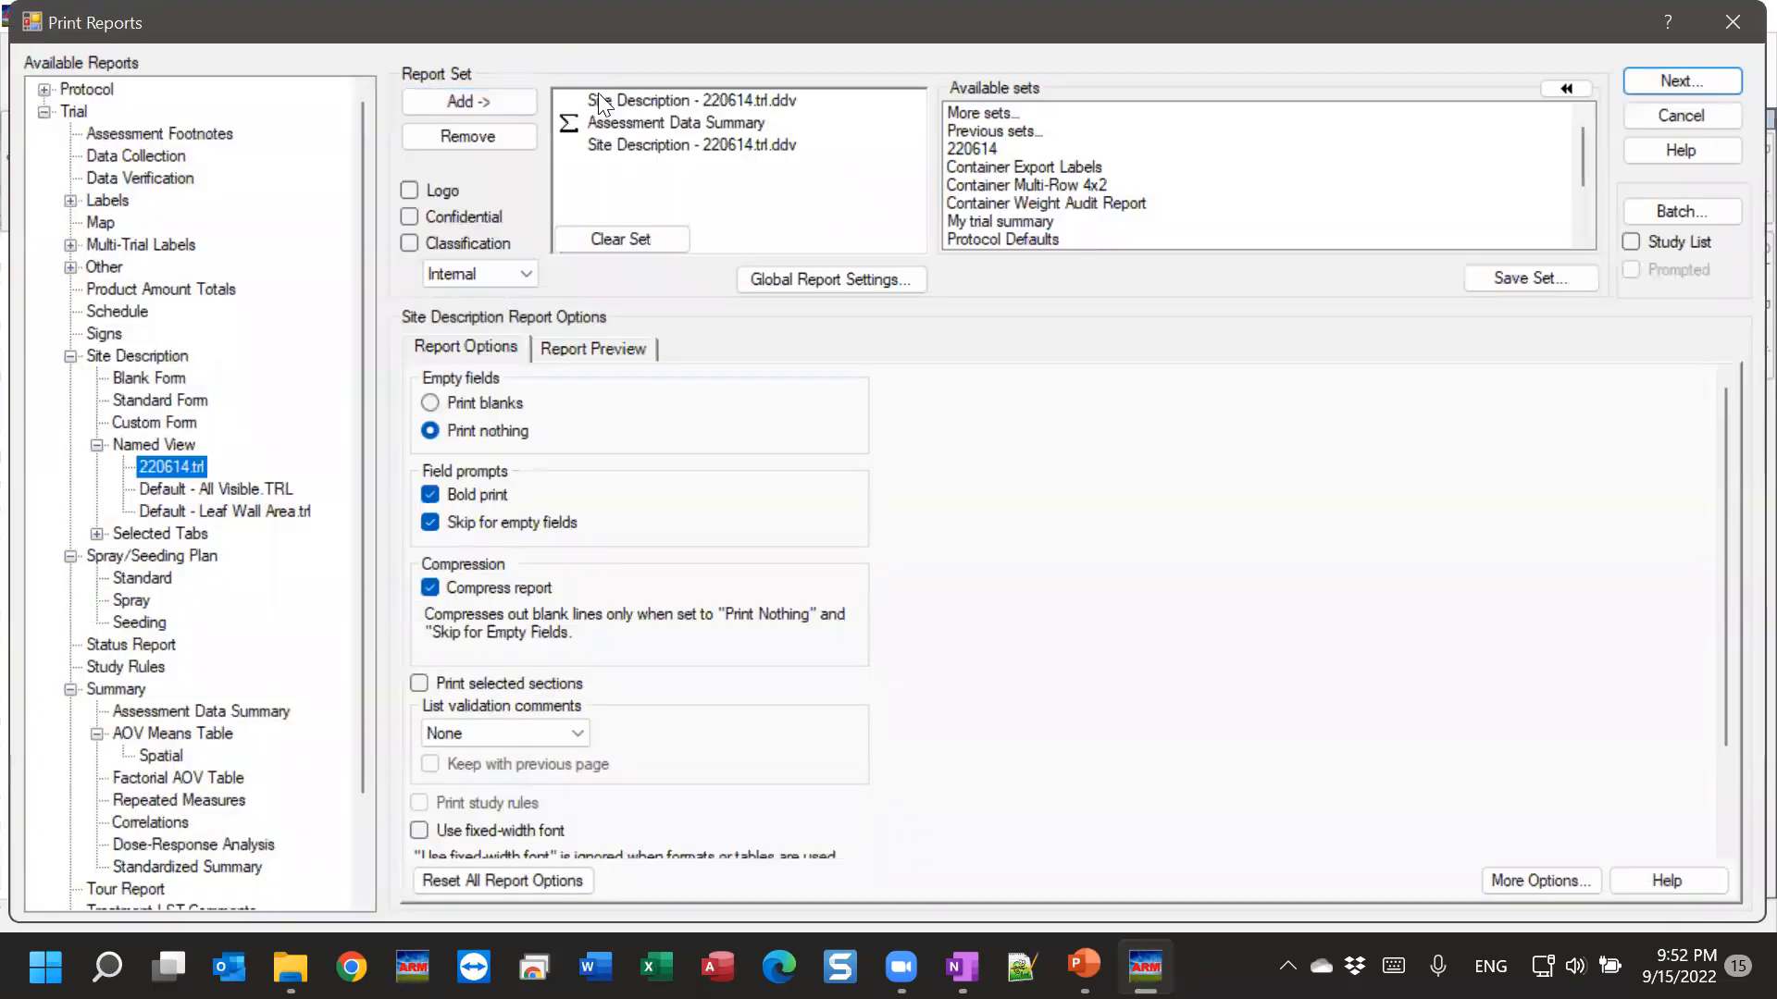
pyautogui.click(640, 239)
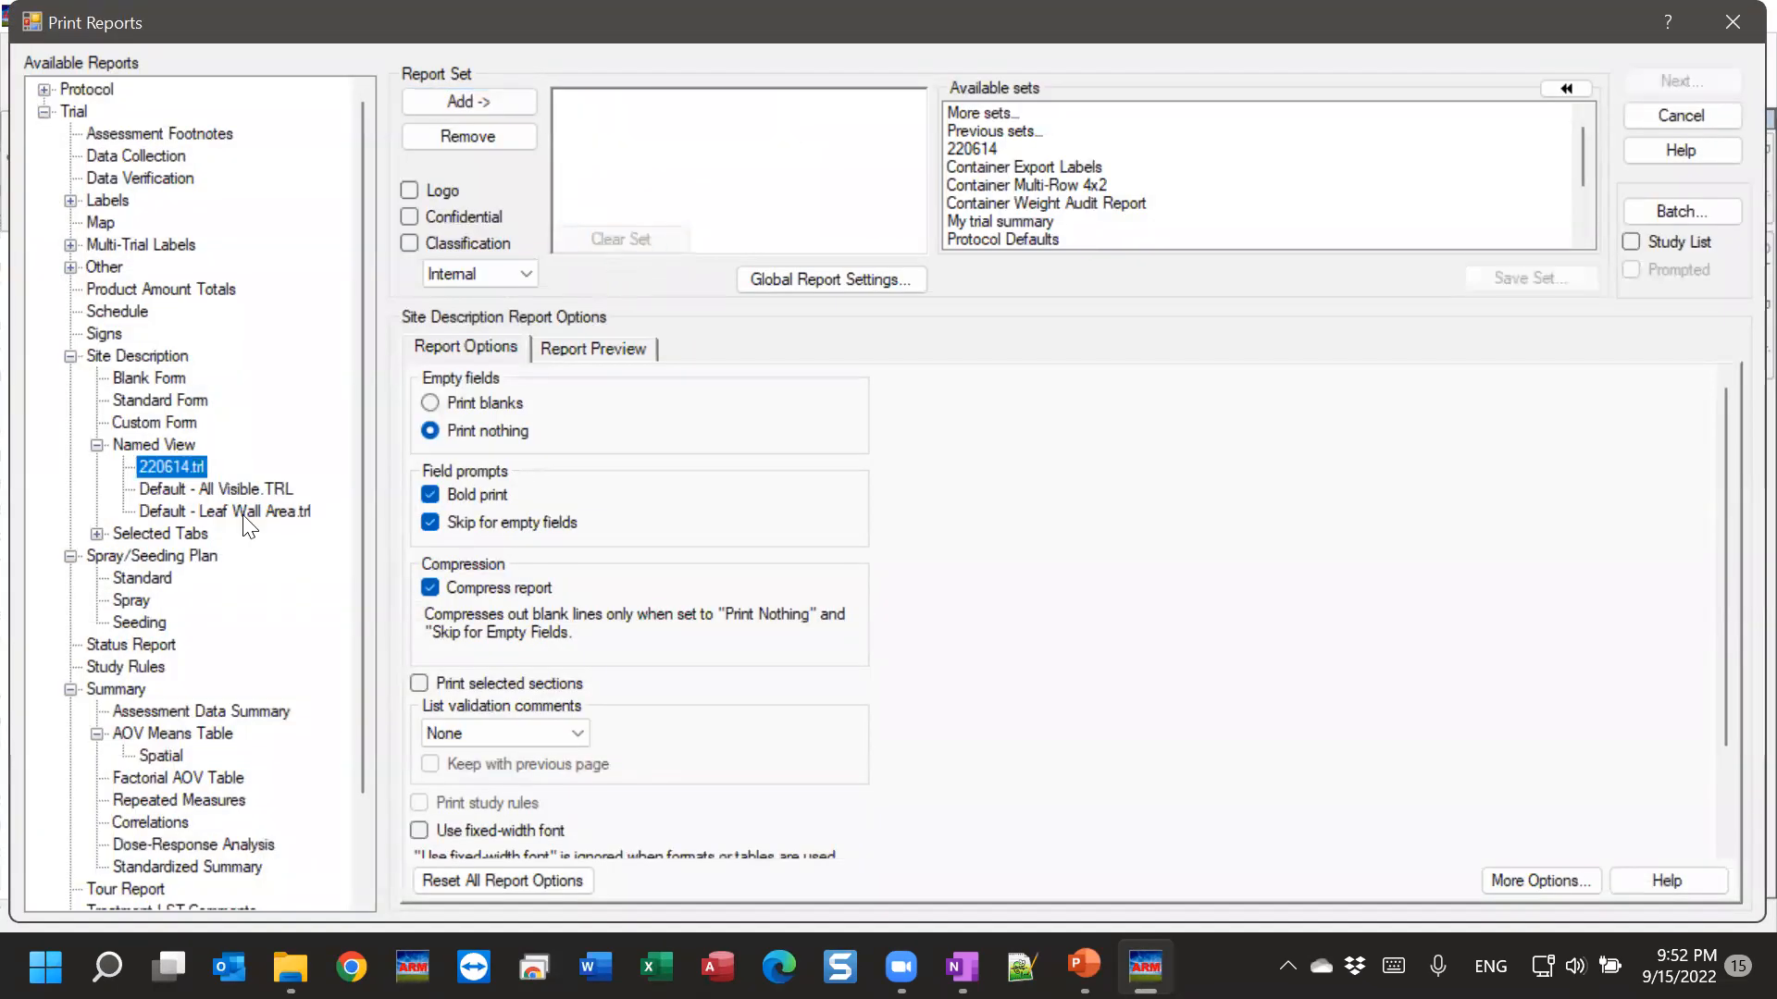
pyautogui.scroll(-2, 360, 505)
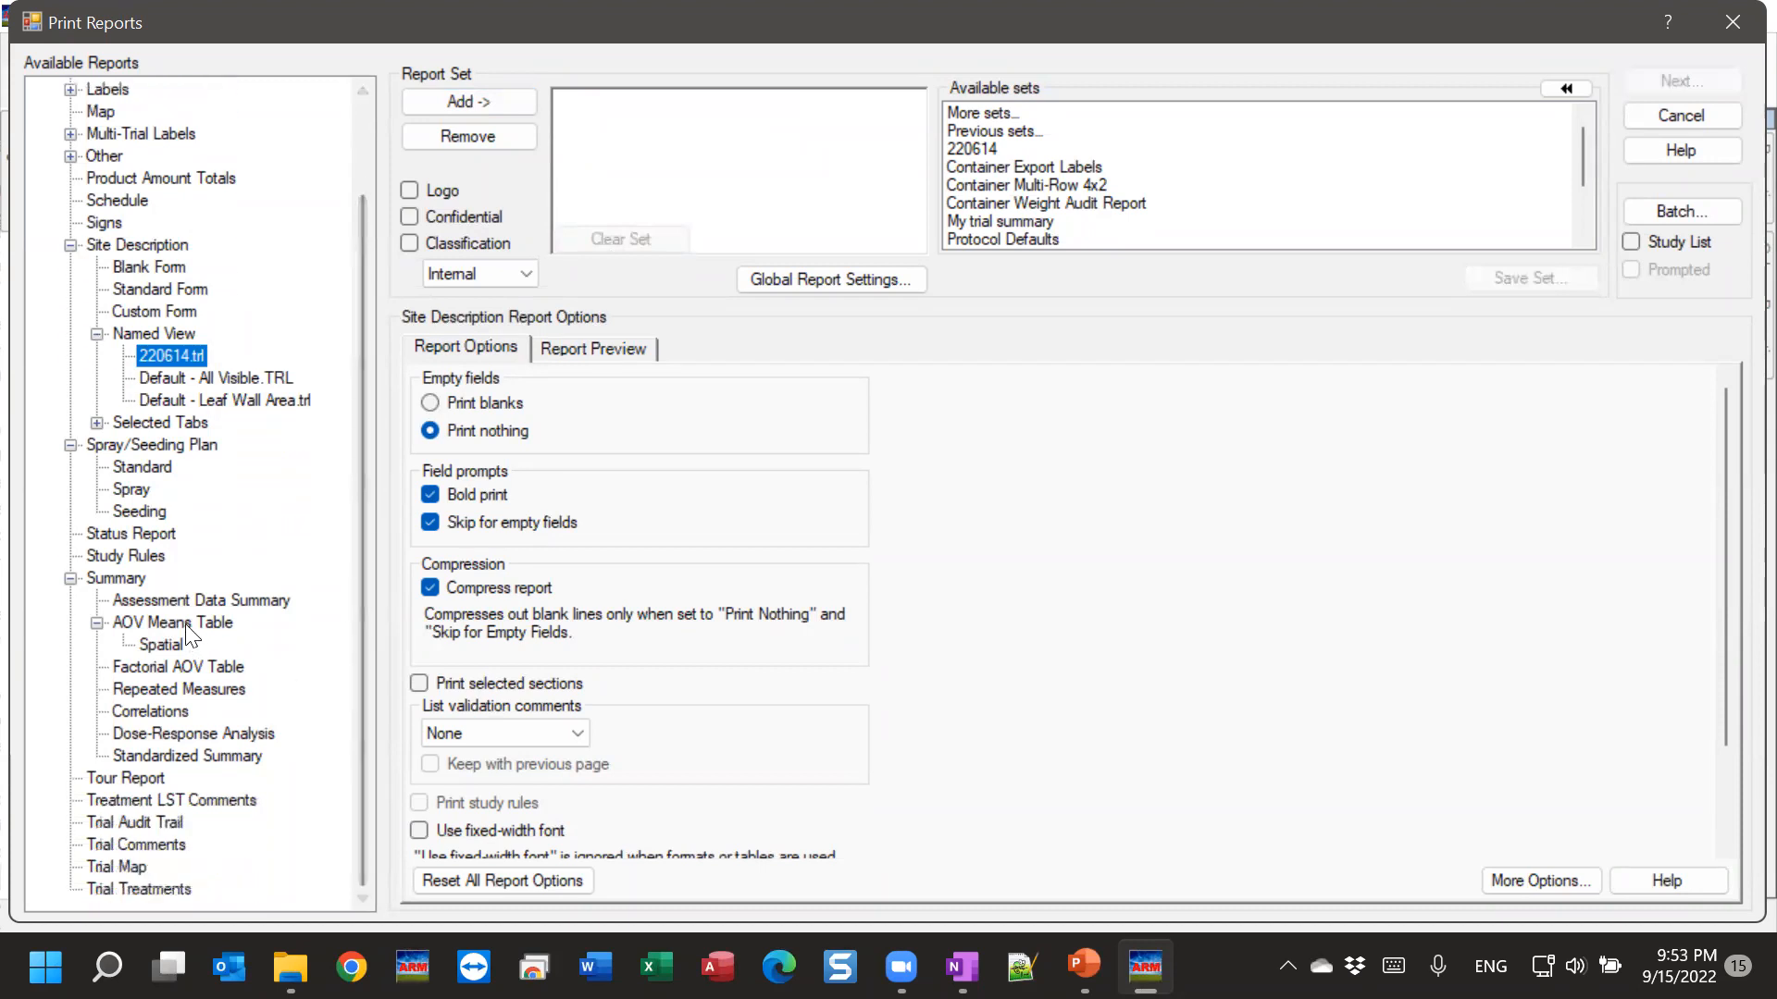
pyautogui.doubleClick(185, 624)
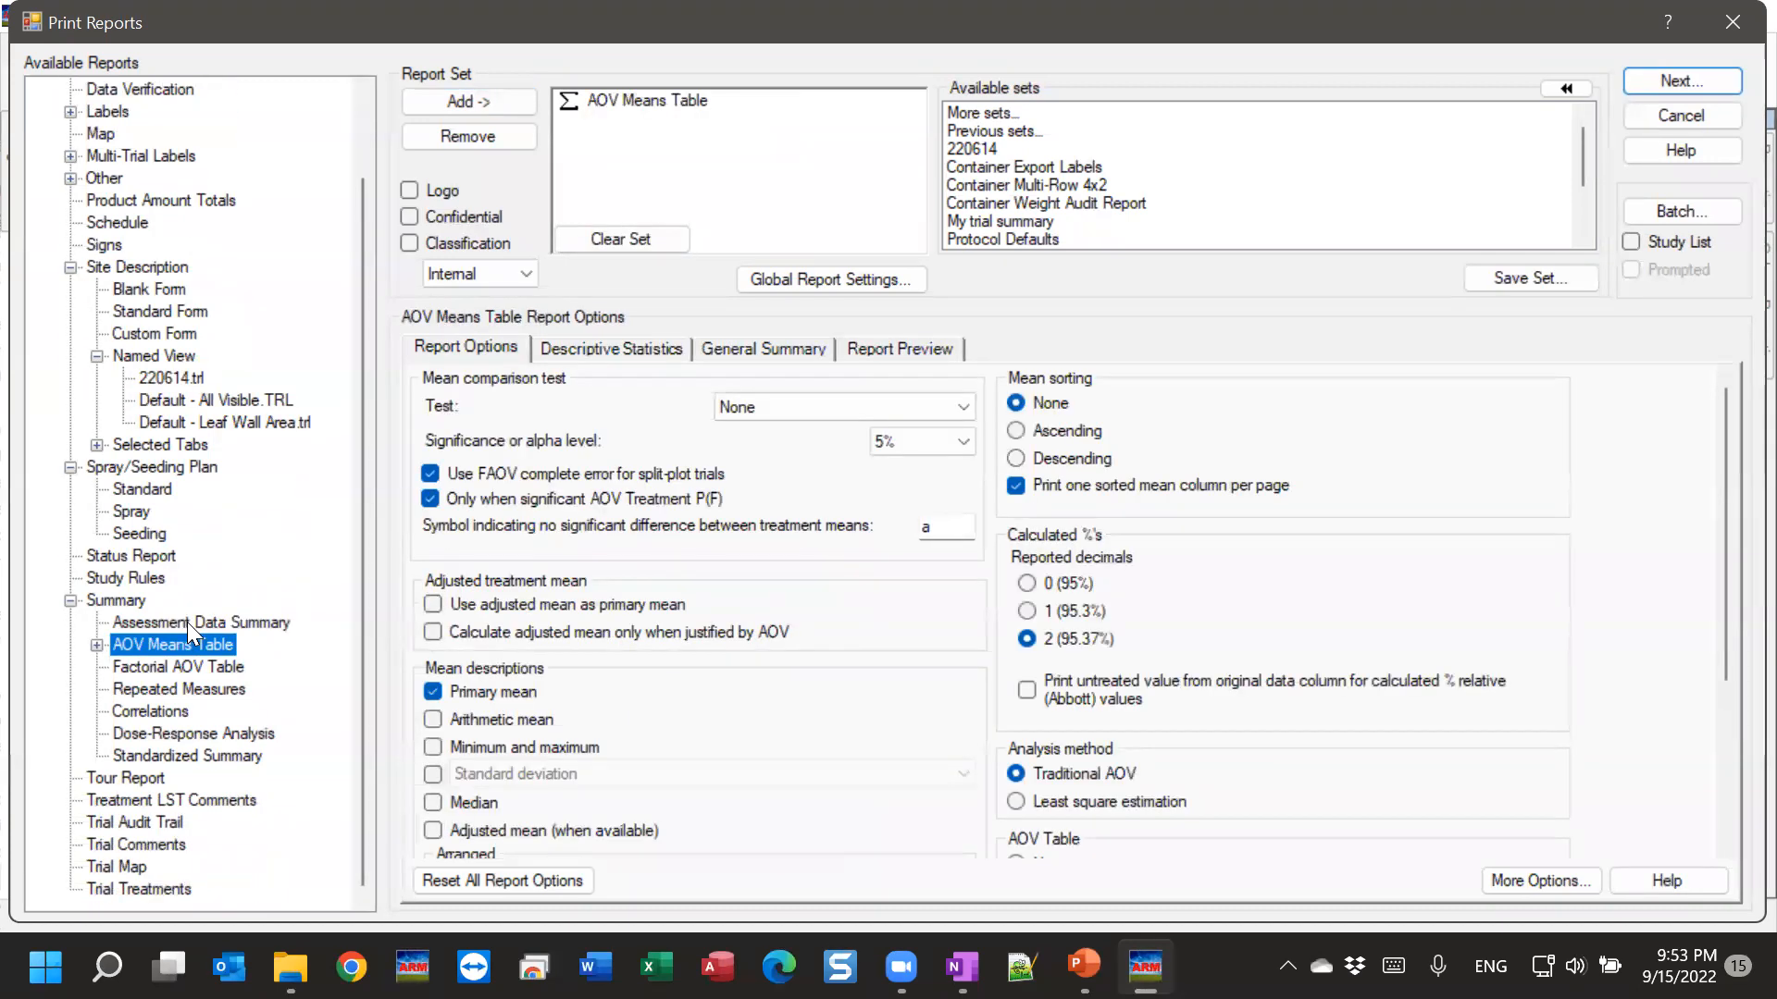
# Set the AOV Means Table's mean comparison test to Student-Newman-Keuls and its analysis method to Least square estimation.
pyautogui.click(775, 410)
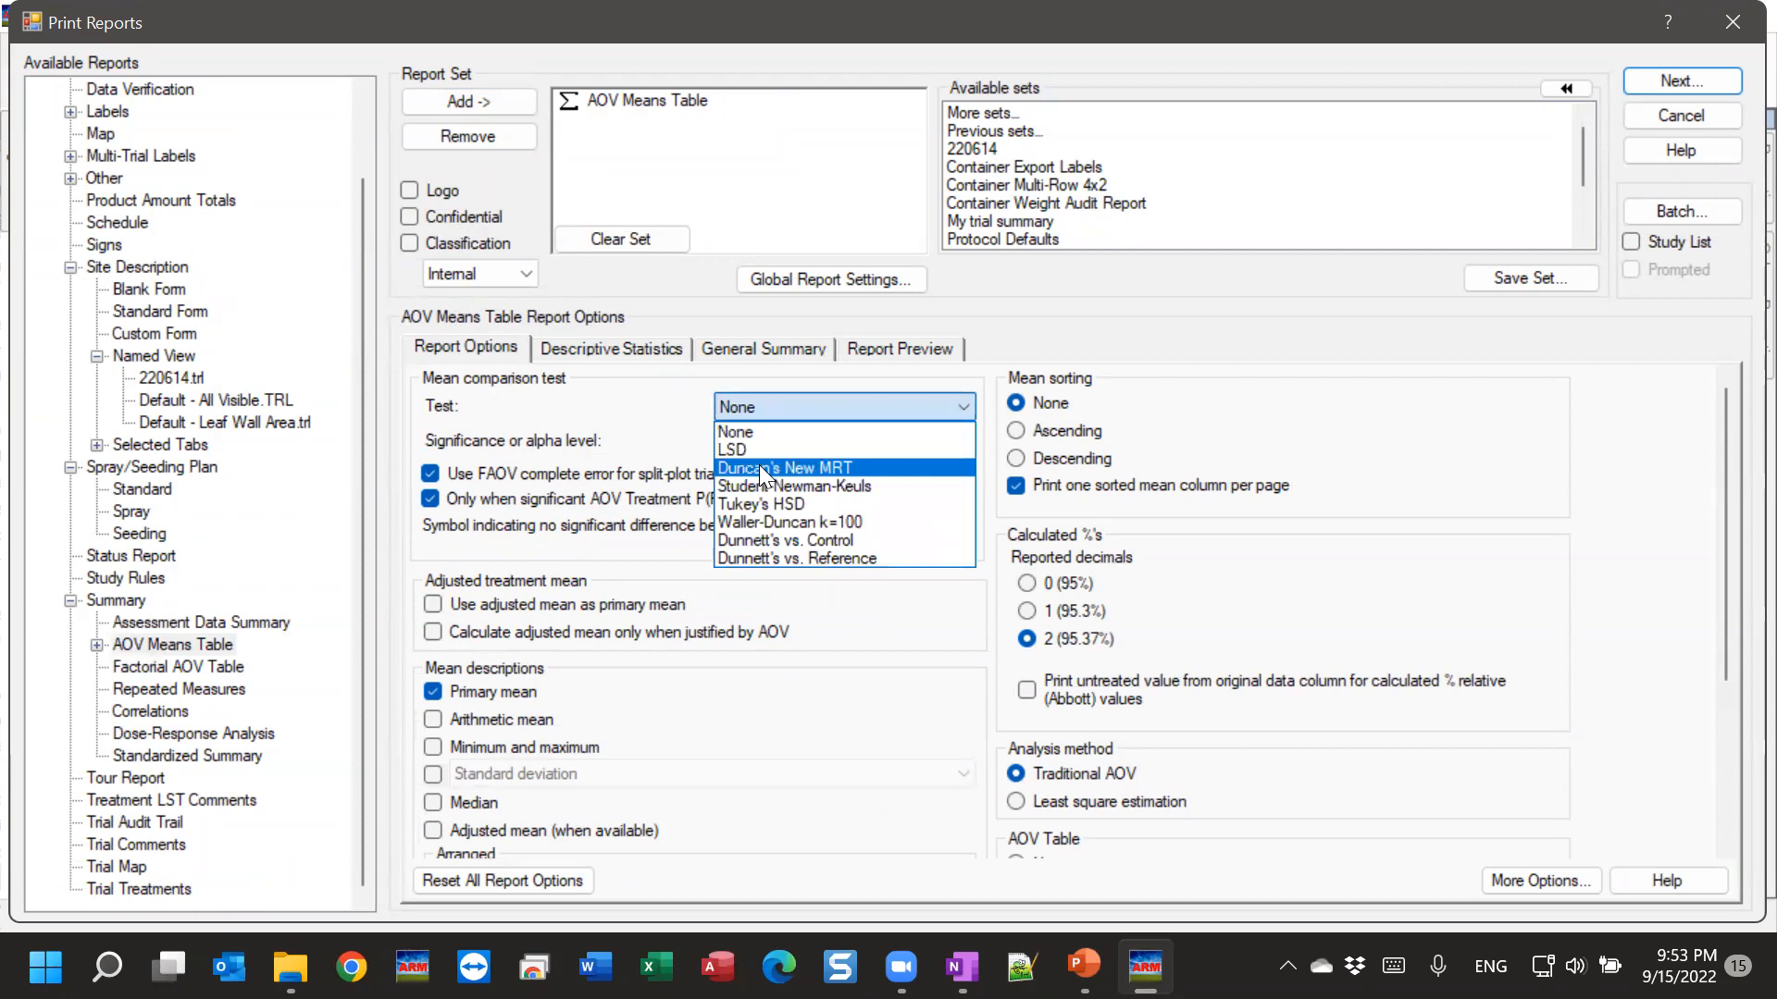
pyautogui.click(787, 486)
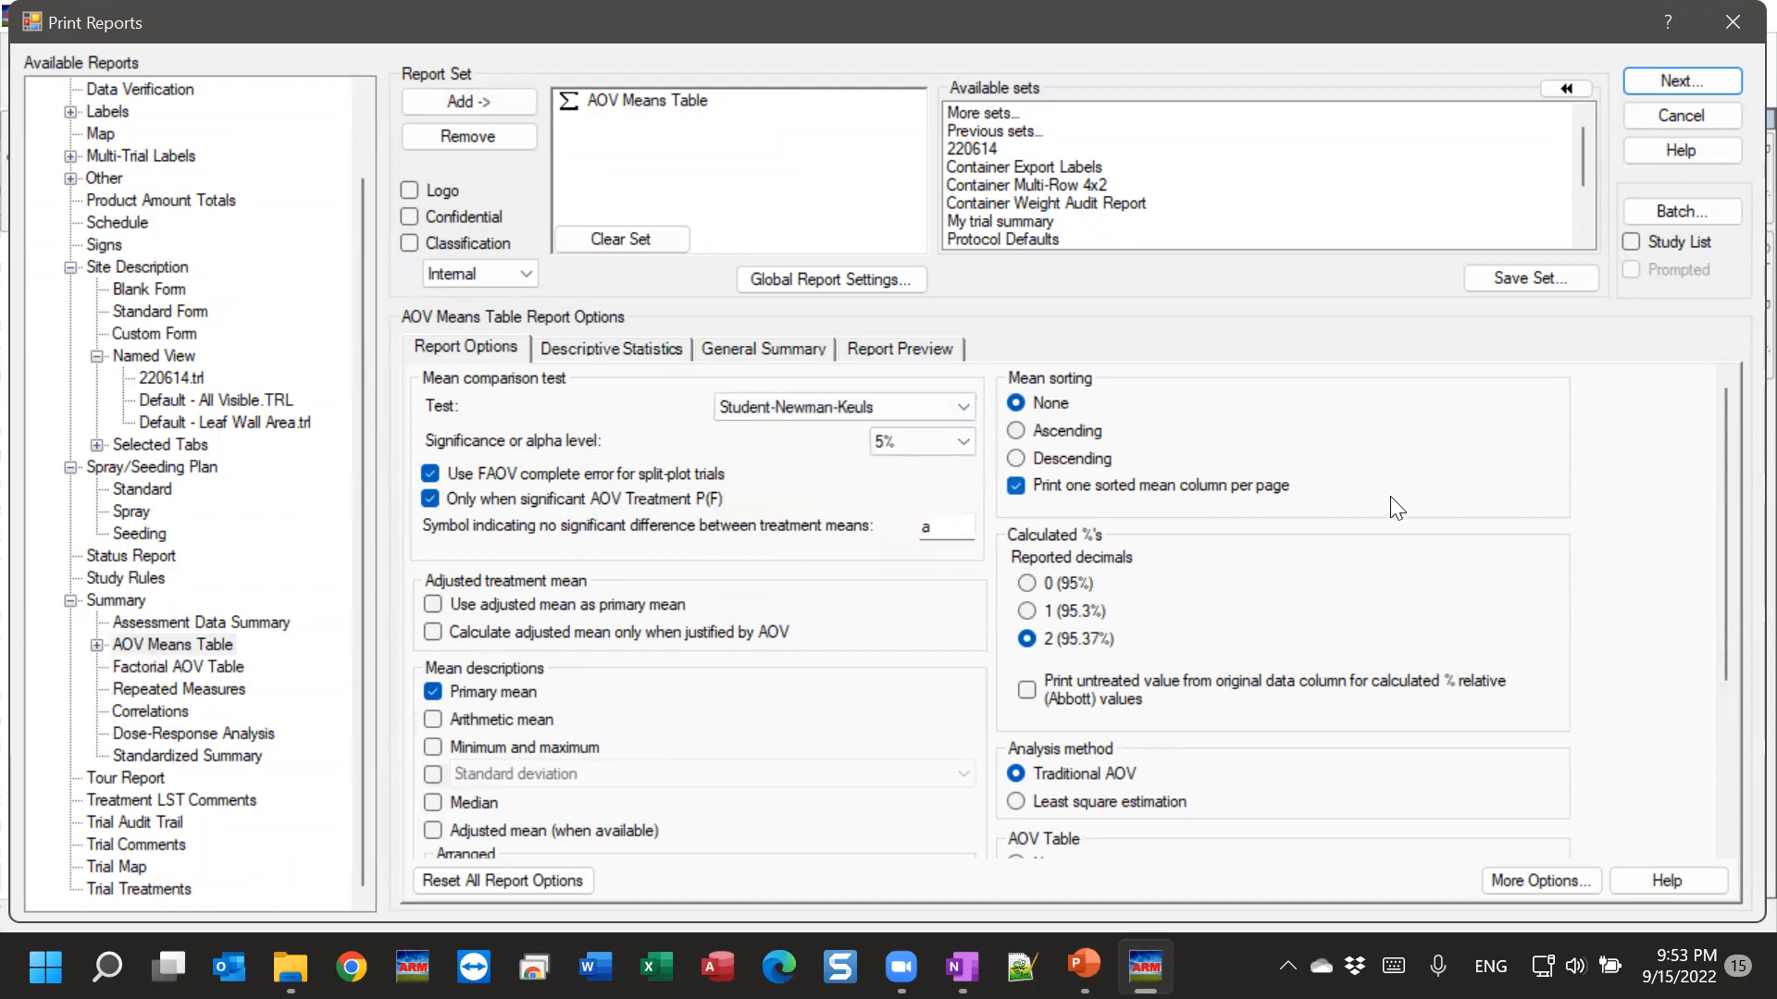
pyautogui.scroll(-2, 773, 573)
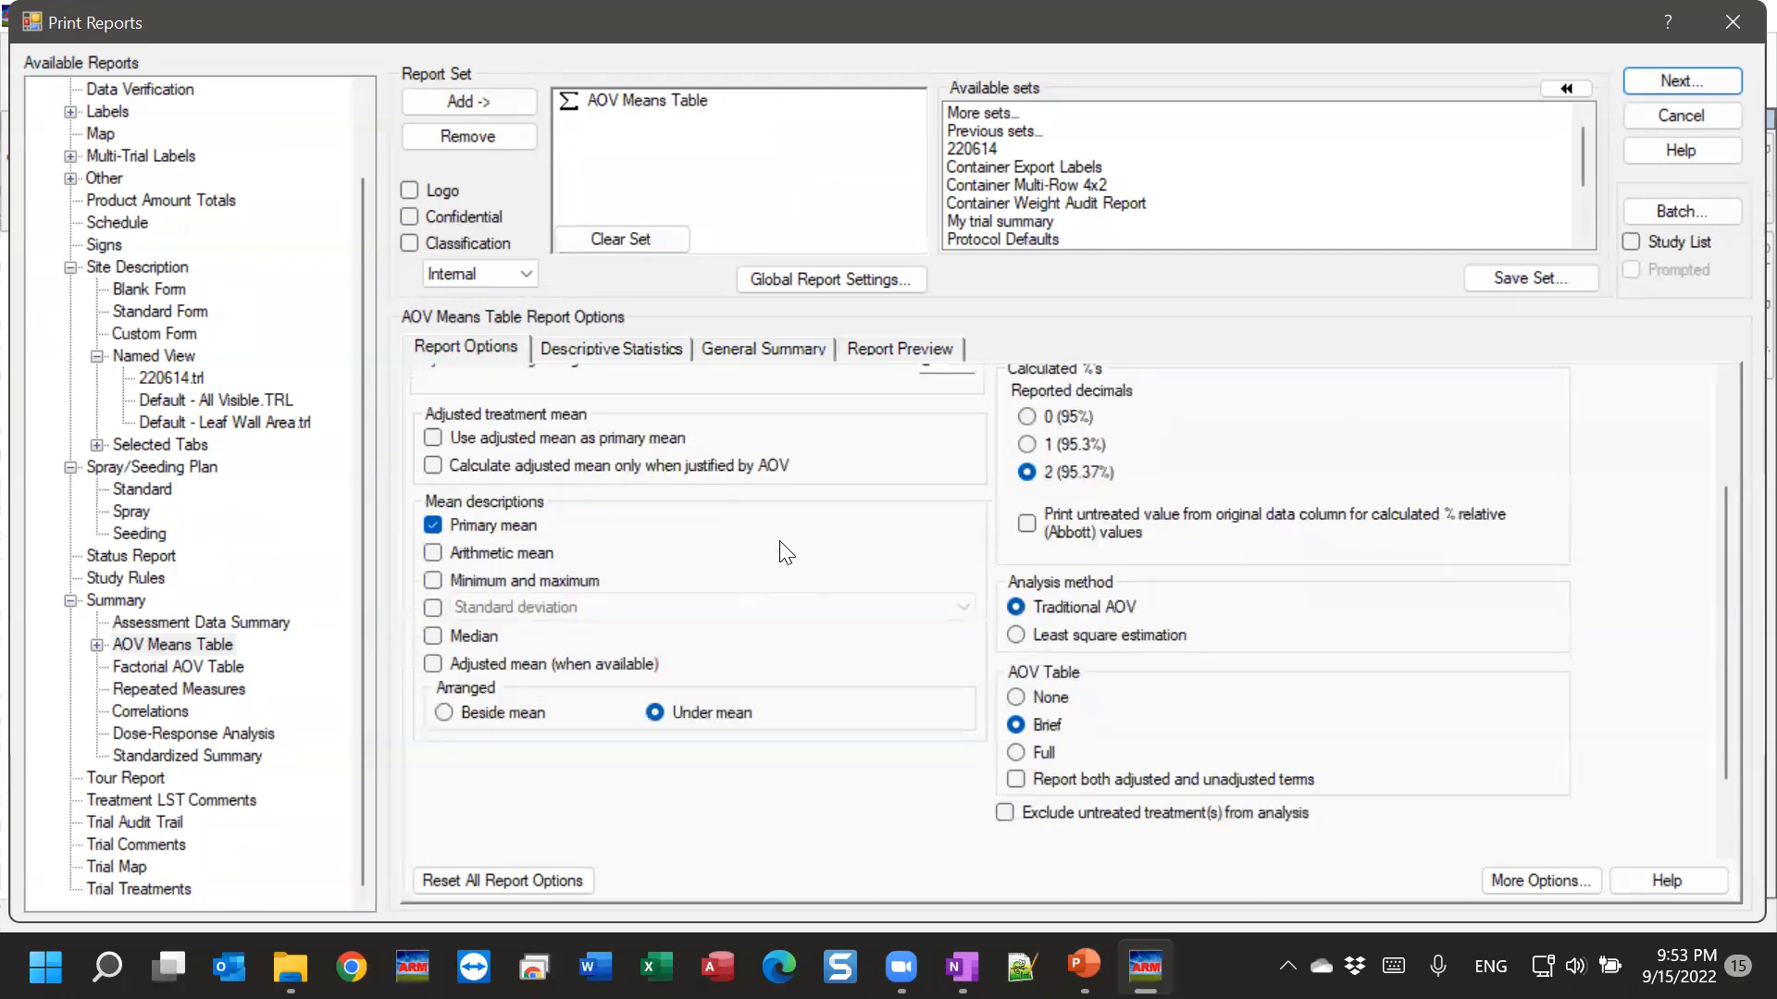
pyautogui.click(1066, 636)
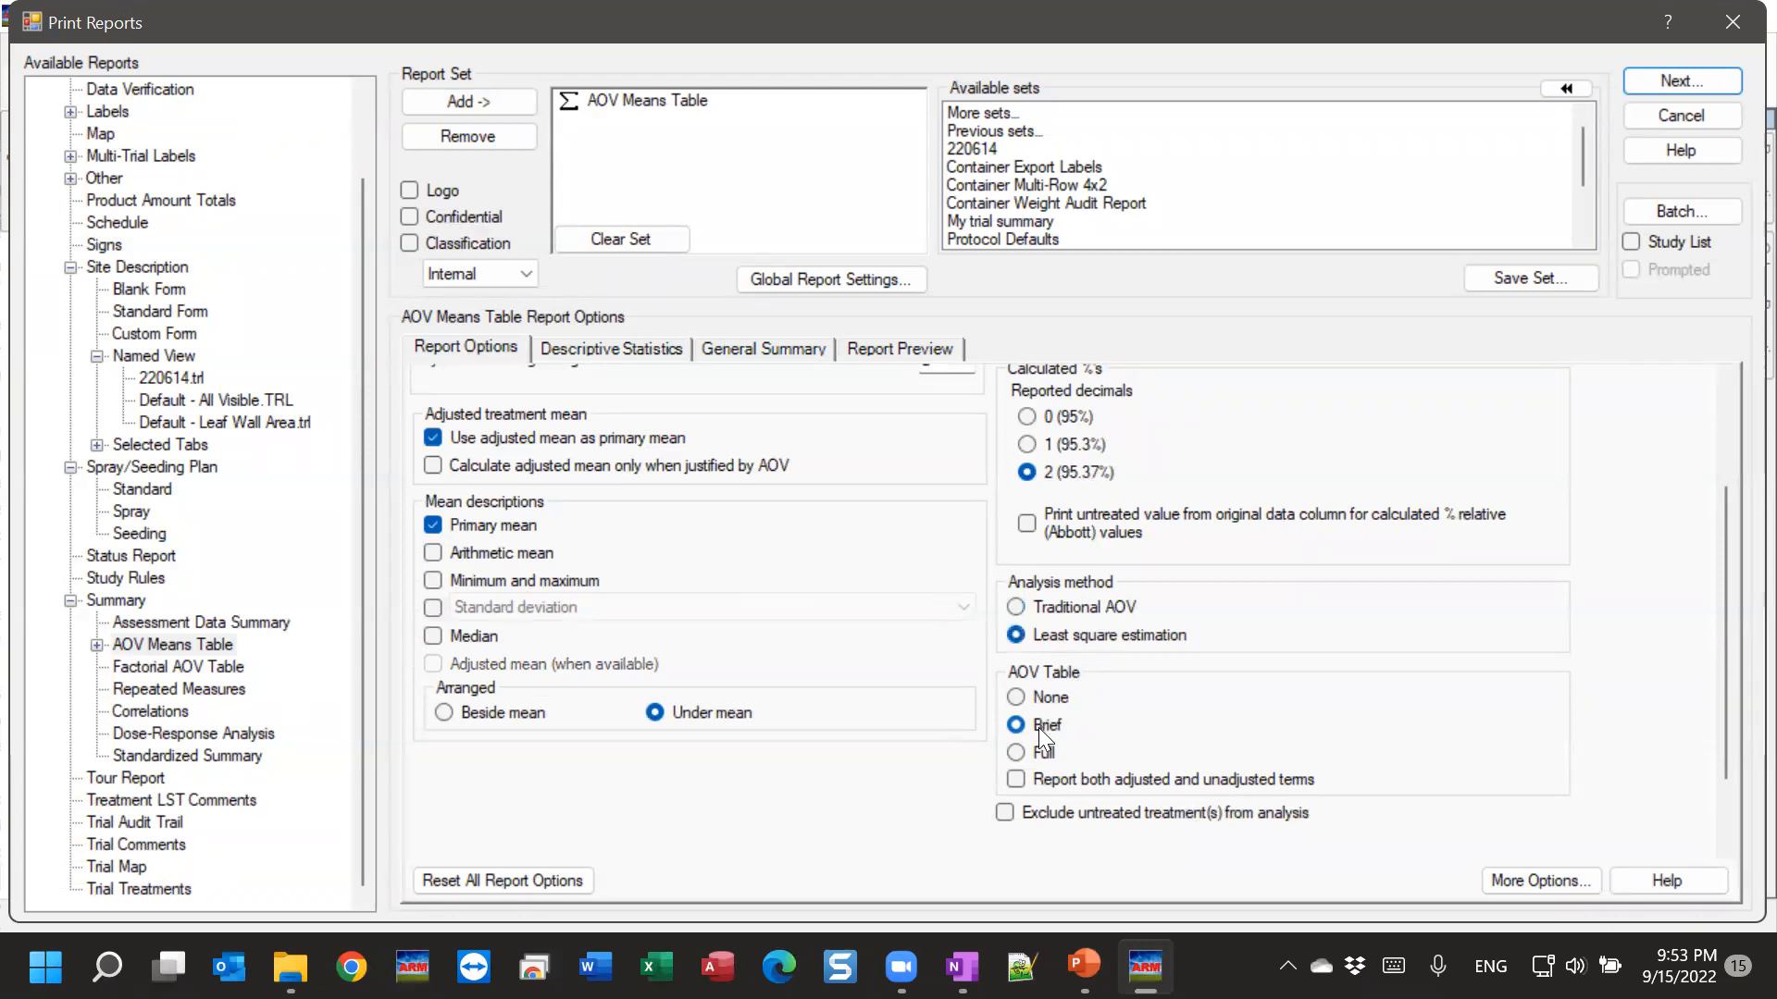
pyautogui.scroll(3, 1003, 717)
# Review the descriptive statistics options and report preview, and set the assessment data header rows listing to Automatic.
pyautogui.click(583, 347)
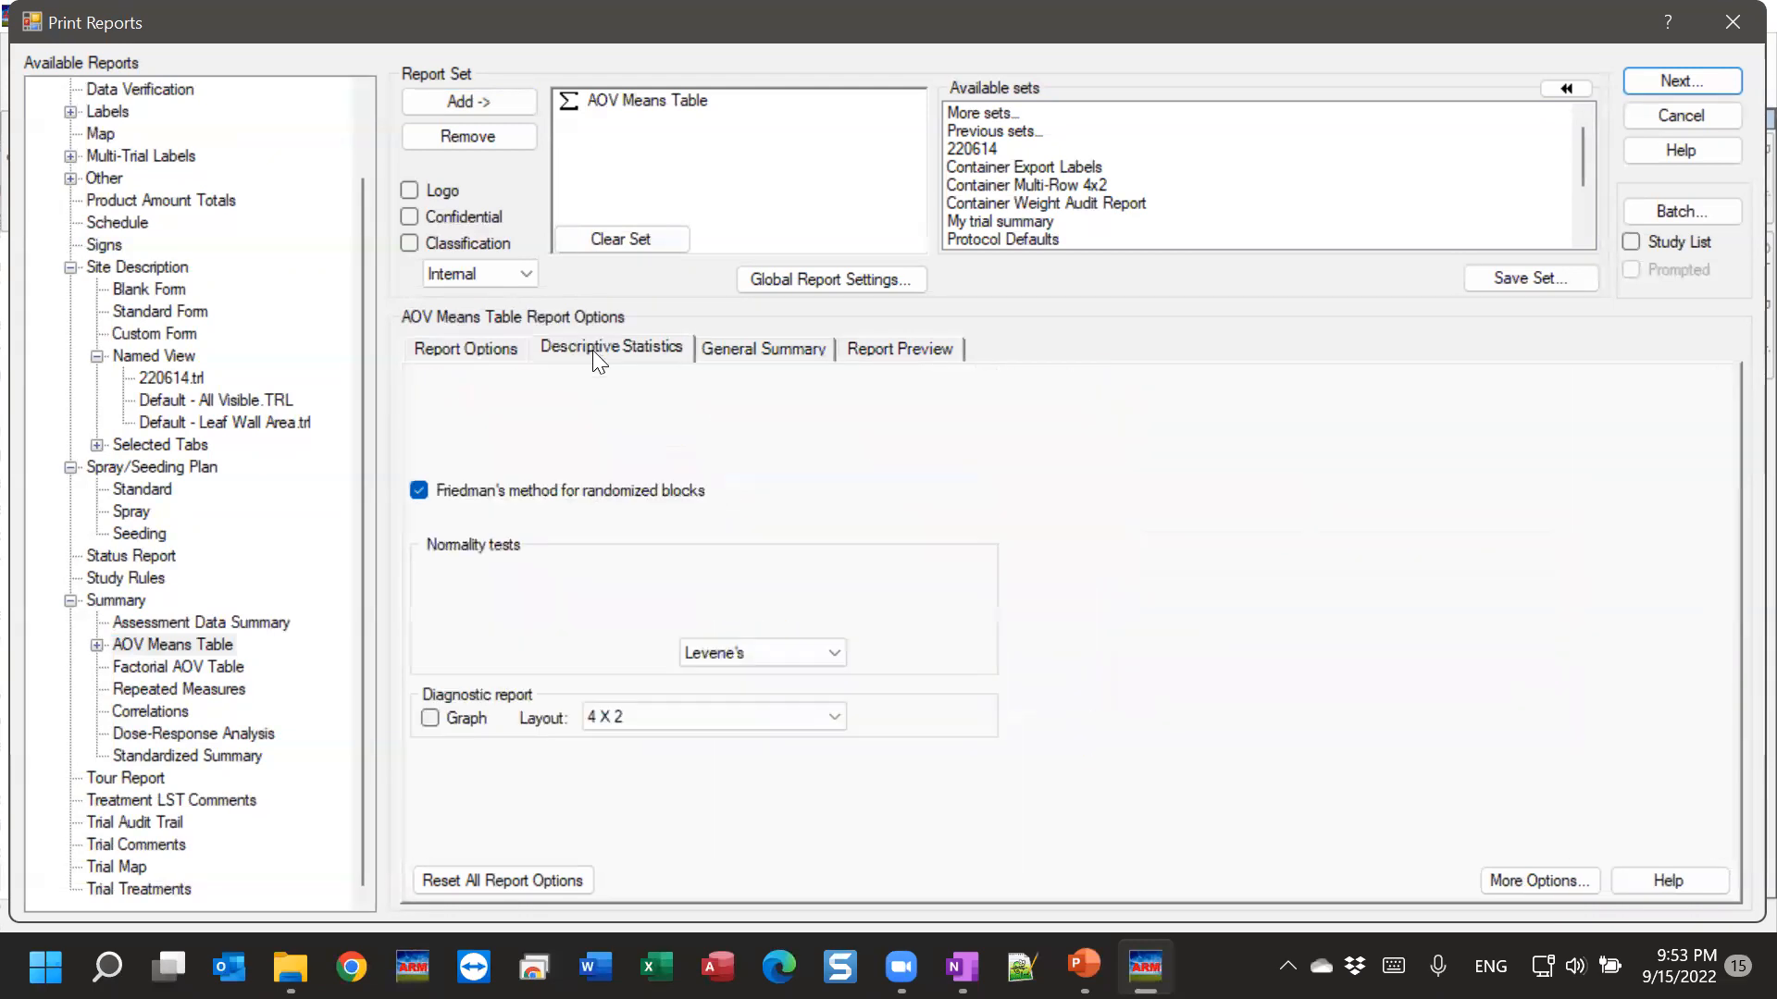
pyautogui.click(747, 350)
pyautogui.click(910, 349)
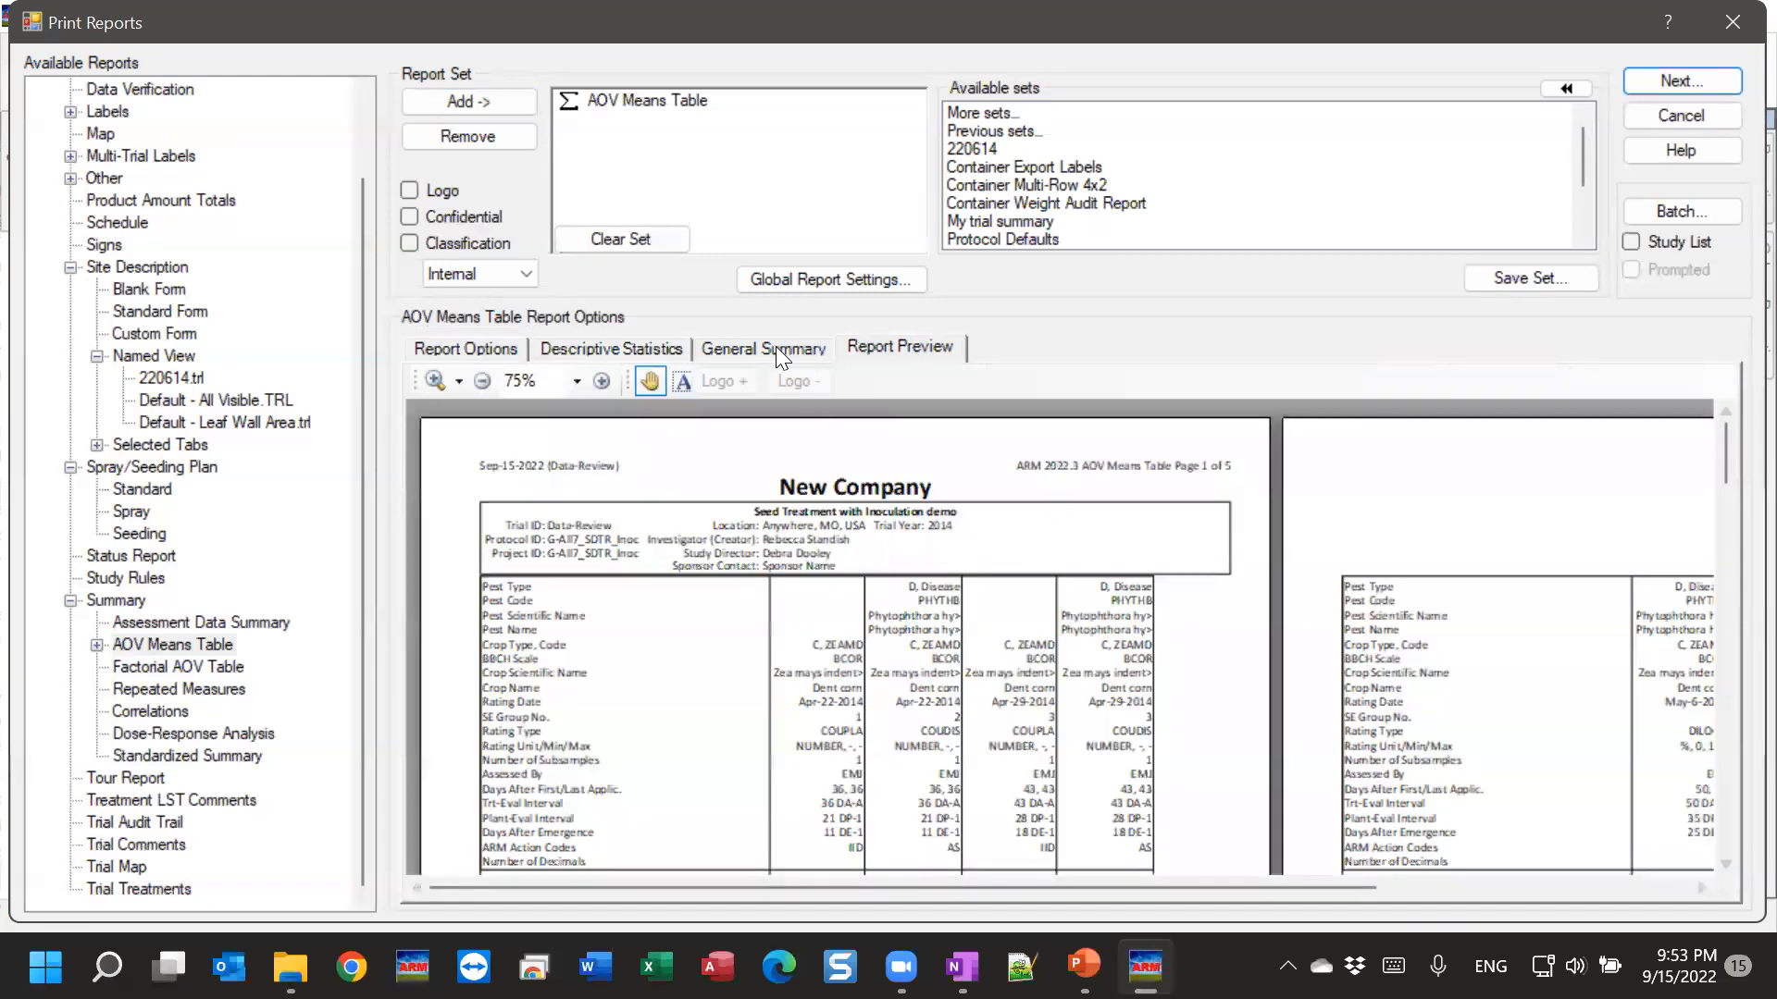
pyautogui.click(801, 350)
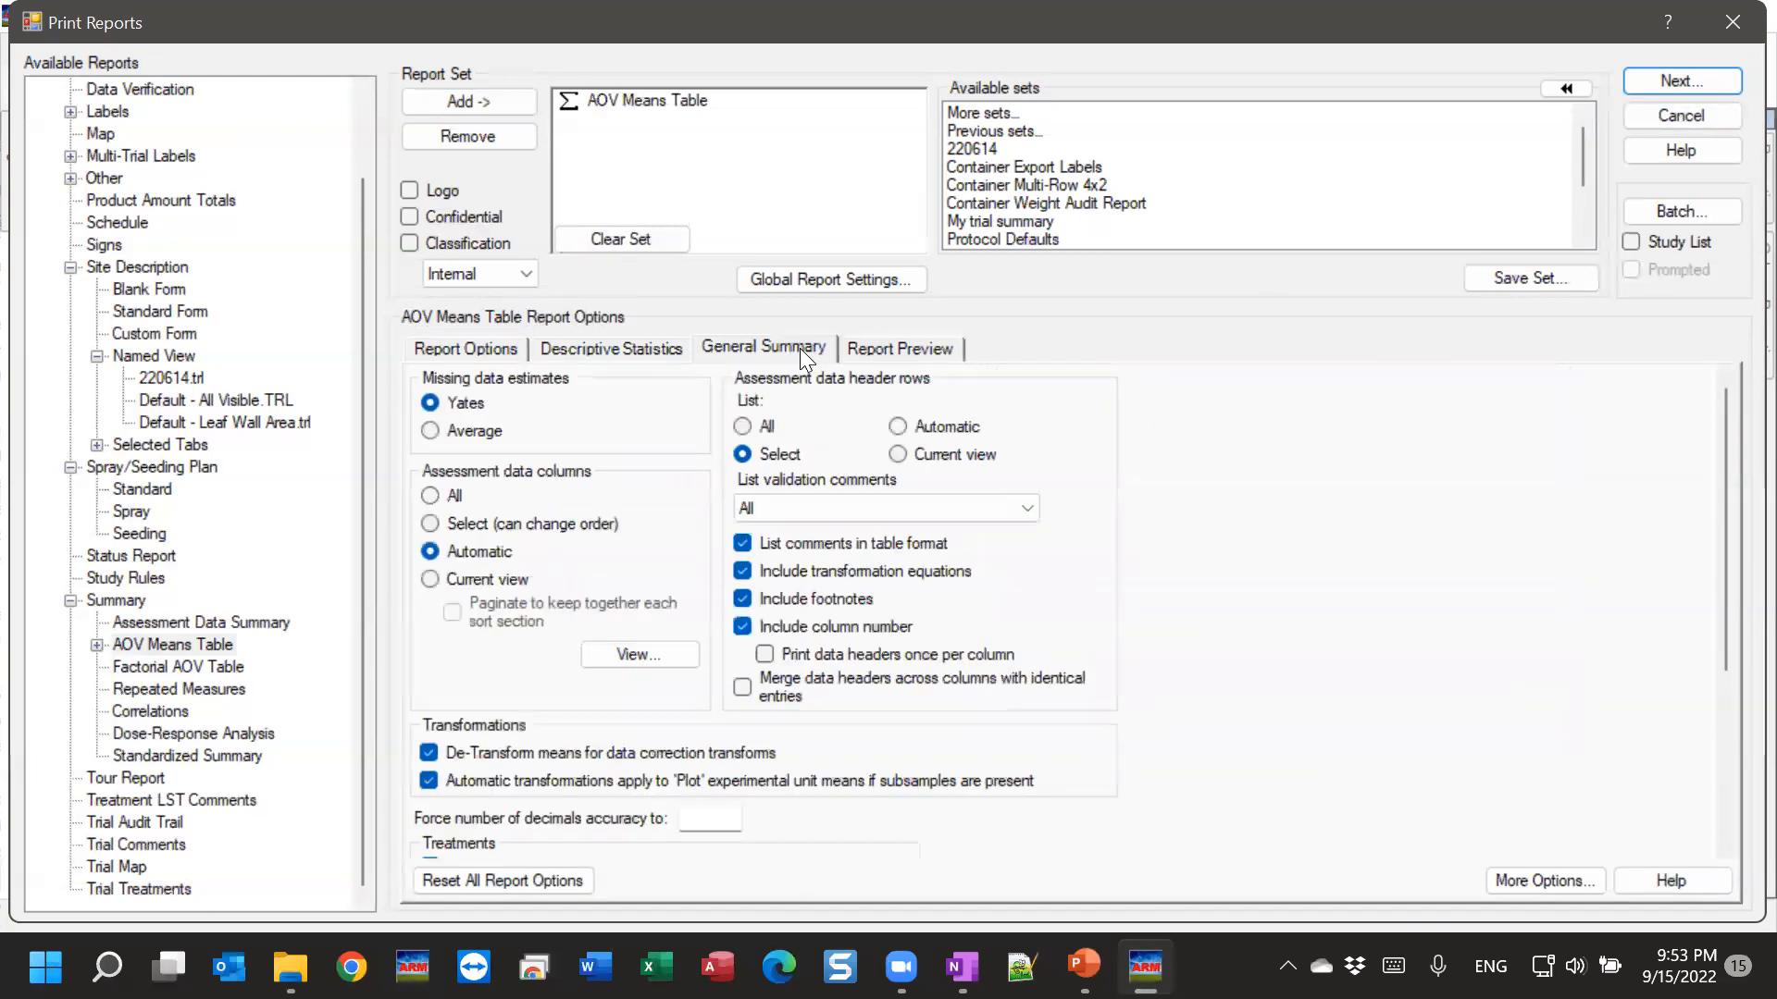
pyautogui.click(953, 426)
# Generate the AOV Means Table report, dismiss the report messages and open its full print preview.
pyautogui.click(1708, 75)
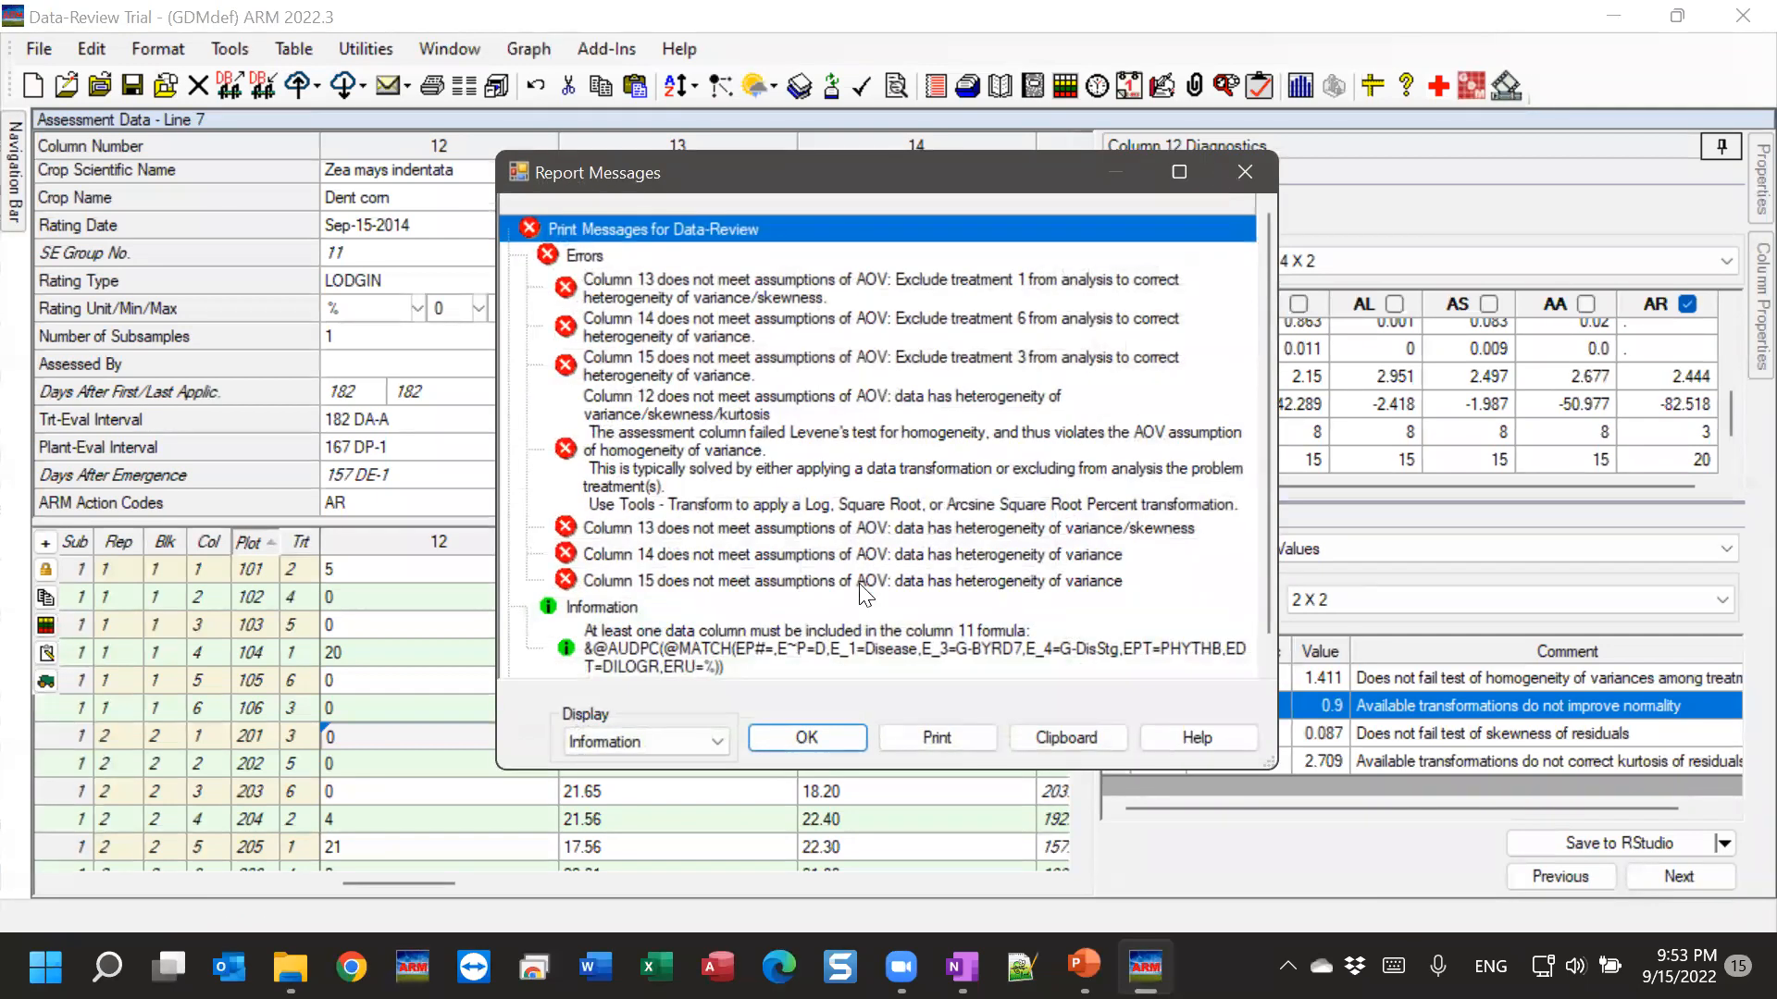
pyautogui.click(827, 732)
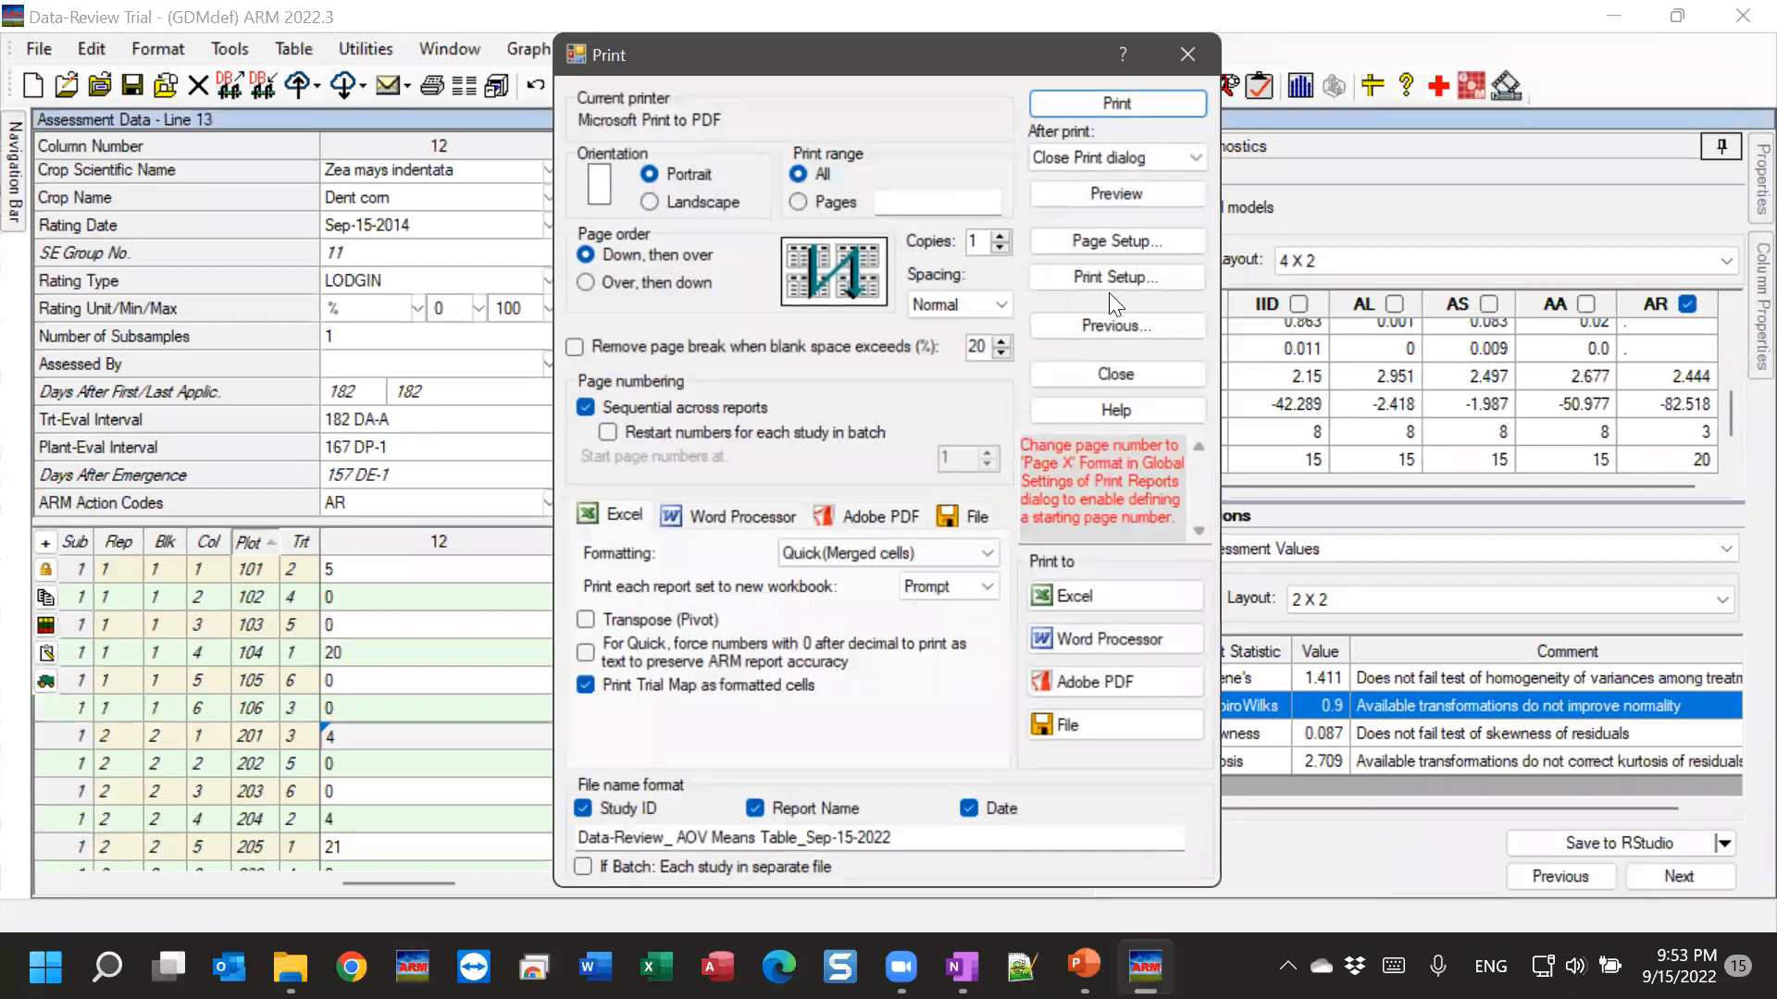
pyautogui.click(1116, 192)
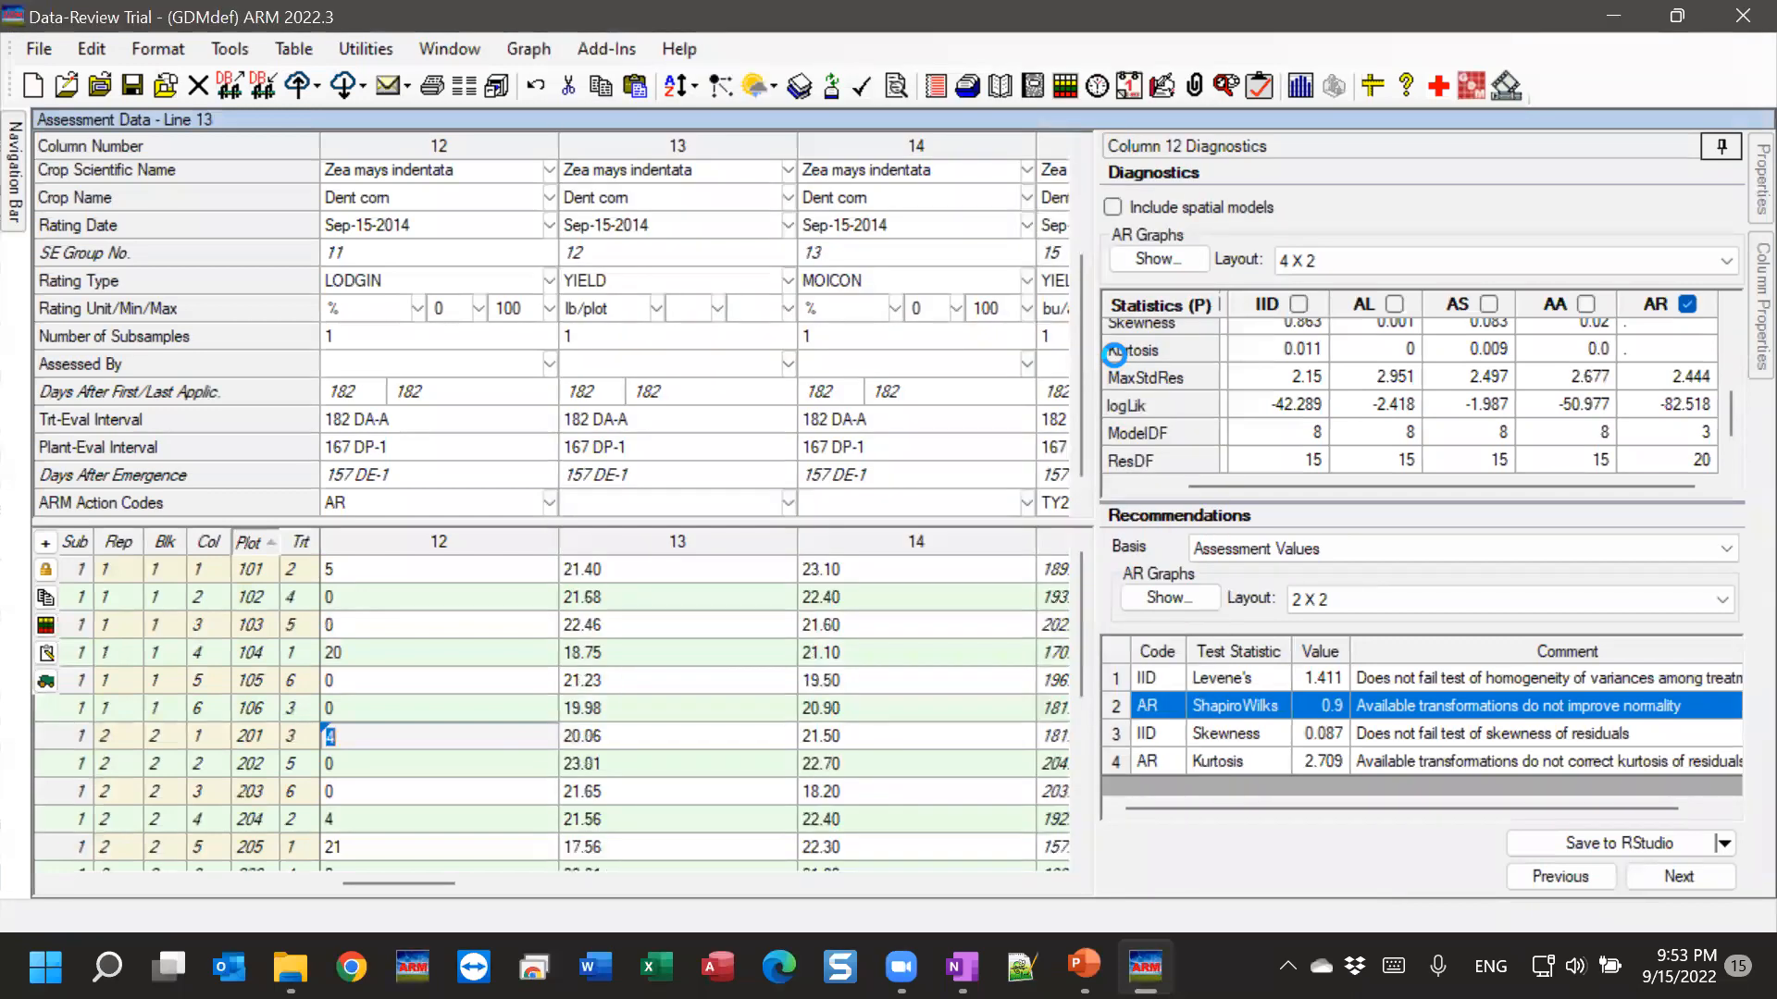
# Examine the ARM action codes, treatment means and mean comparison letters of columns 1 to 4 at 150% zoom.
pyautogui.scroll(-5, 828, 717)
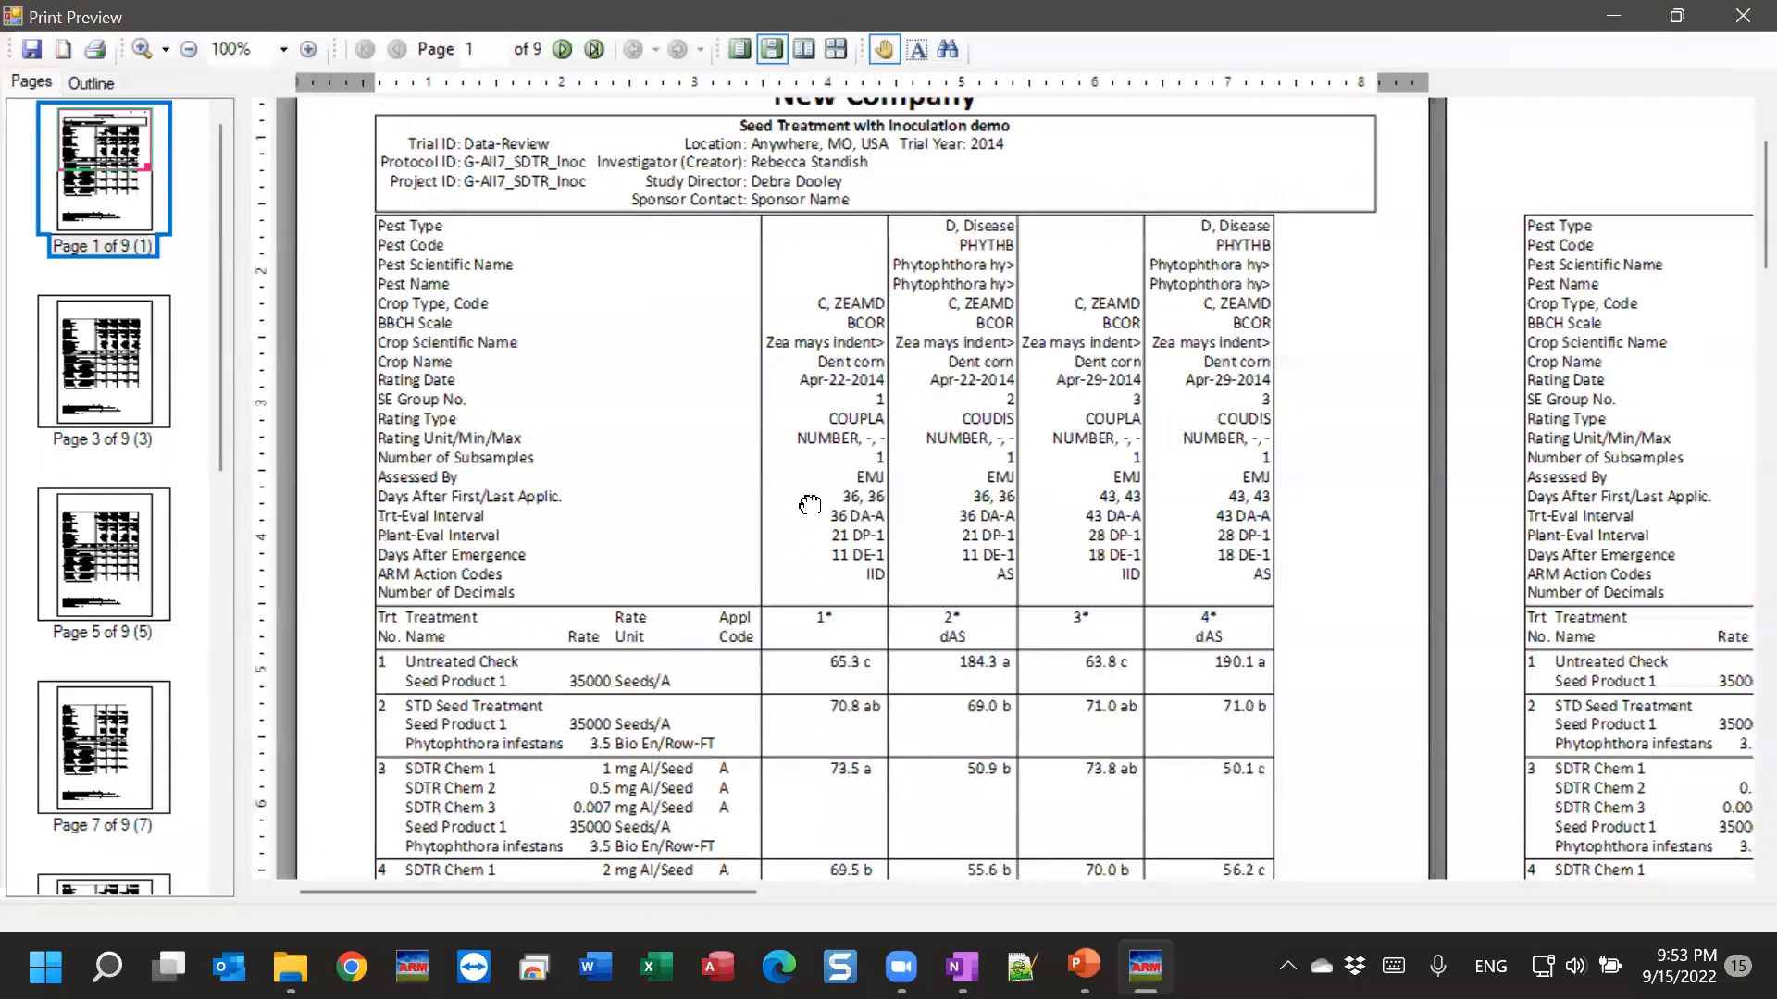
pyautogui.scroll(-1, 834, 711)
pyautogui.scroll(1, 834, 710)
pyautogui.scroll(-1, 833, 711)
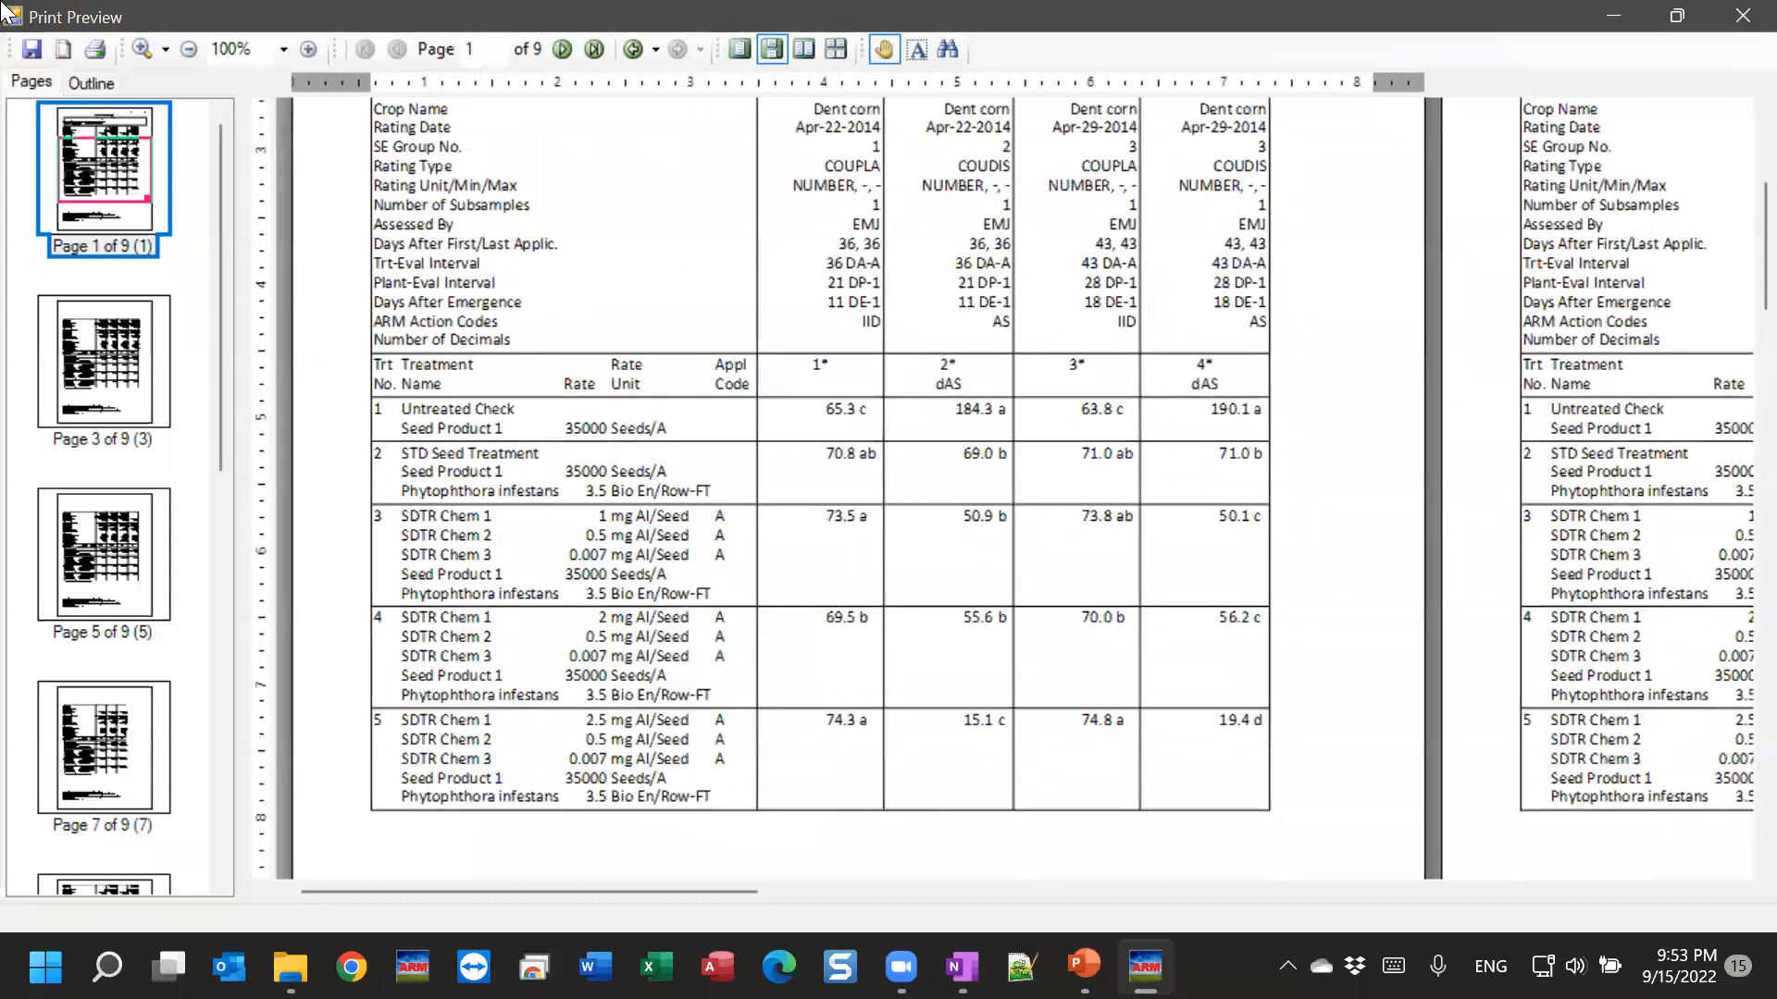
pyautogui.click(308, 51)
pyautogui.click(309, 51)
pyautogui.moveTo(794, 633); pyautogui.dragTo(632, 397)
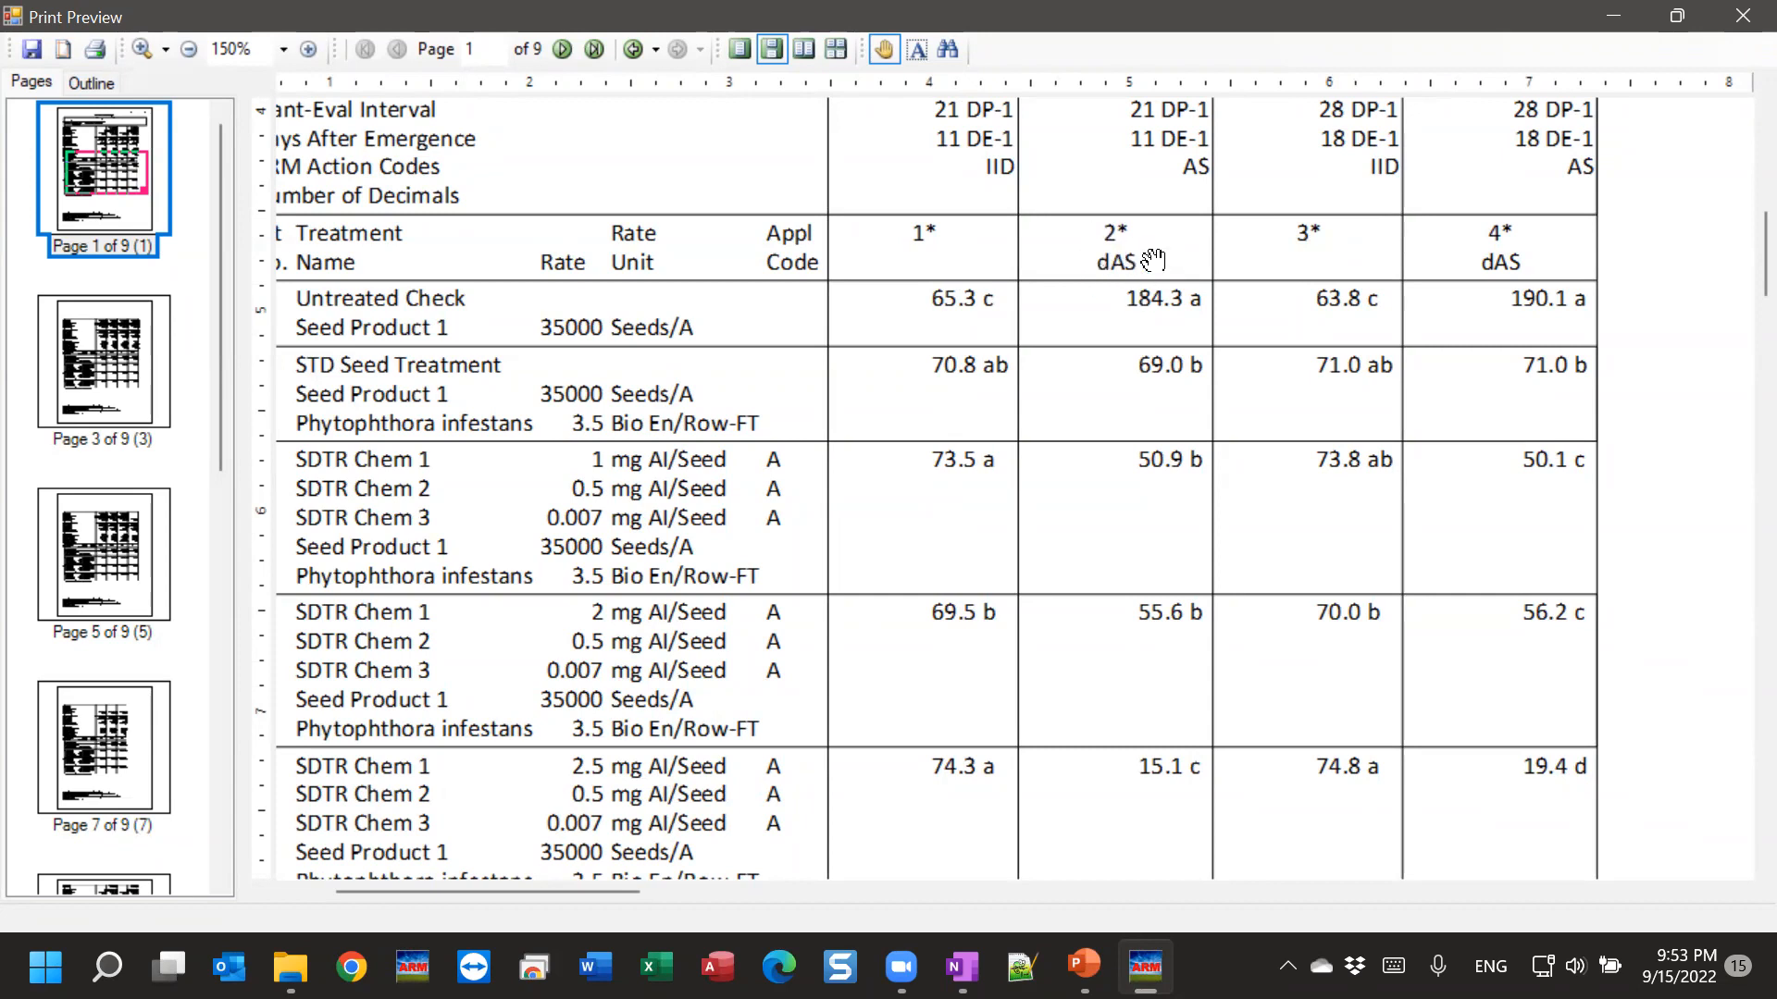
pyautogui.moveTo(1162, 365); pyautogui.dragTo(1020, 329)
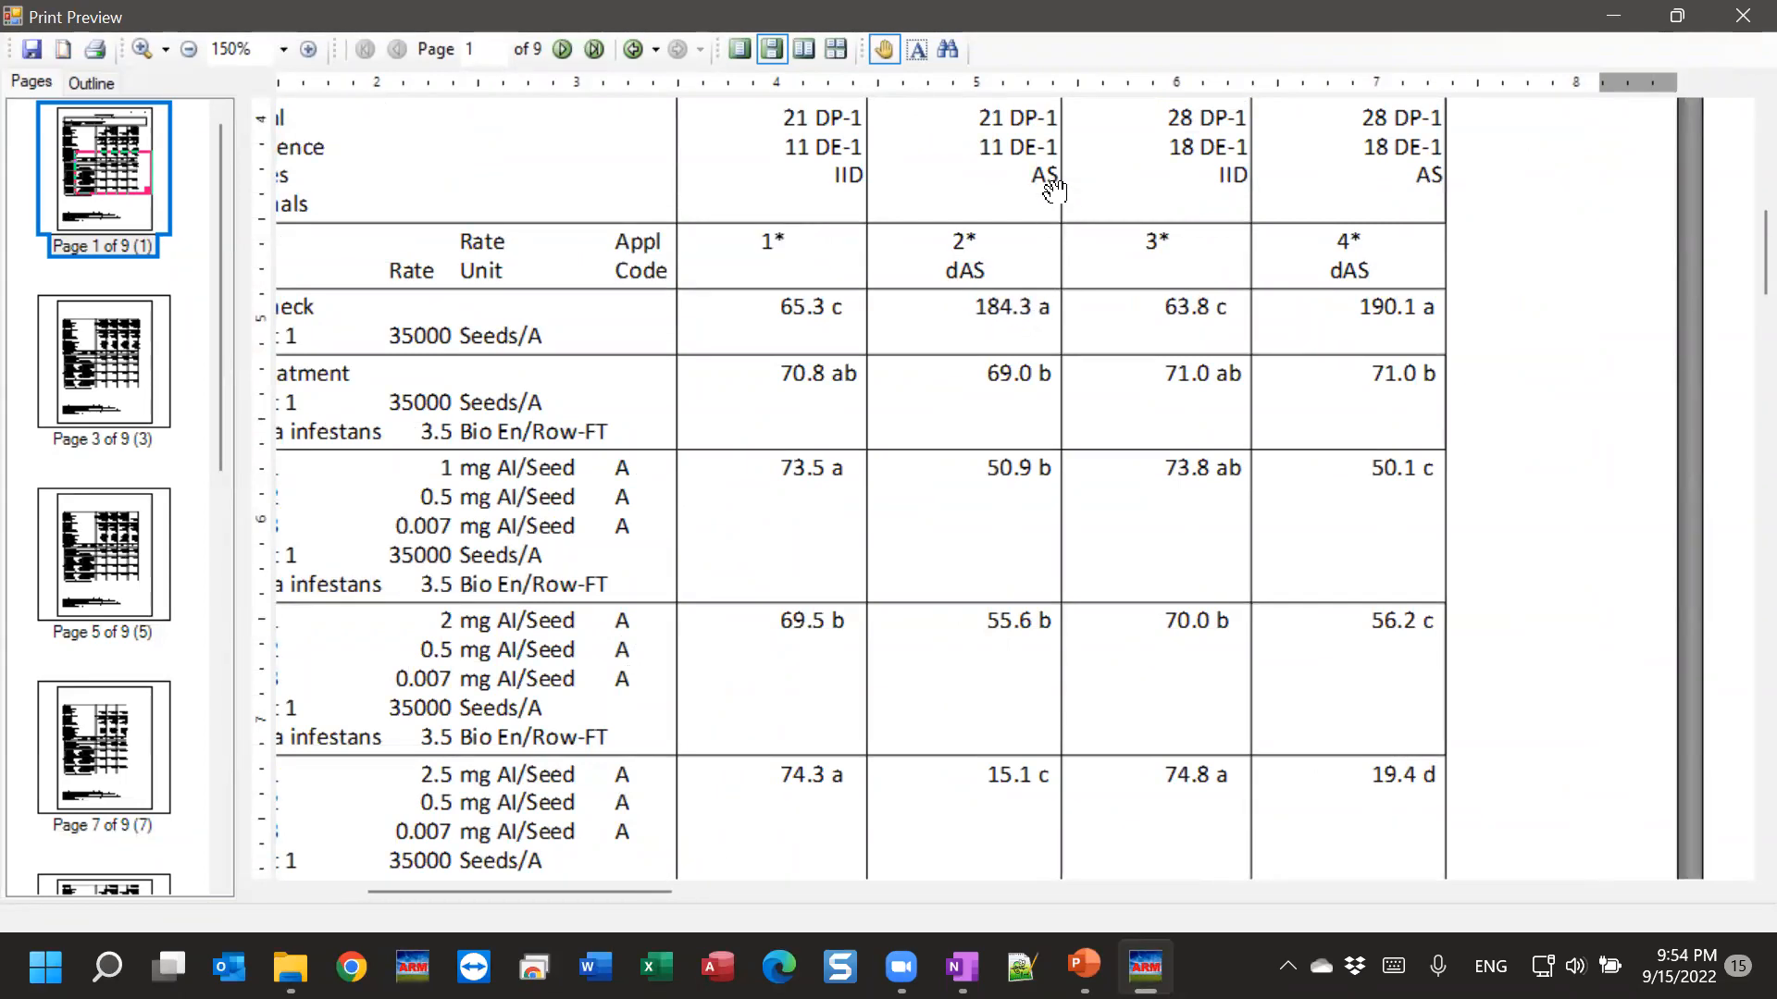
pyautogui.moveTo(1062, 171); pyautogui.dragTo(1063, 168)
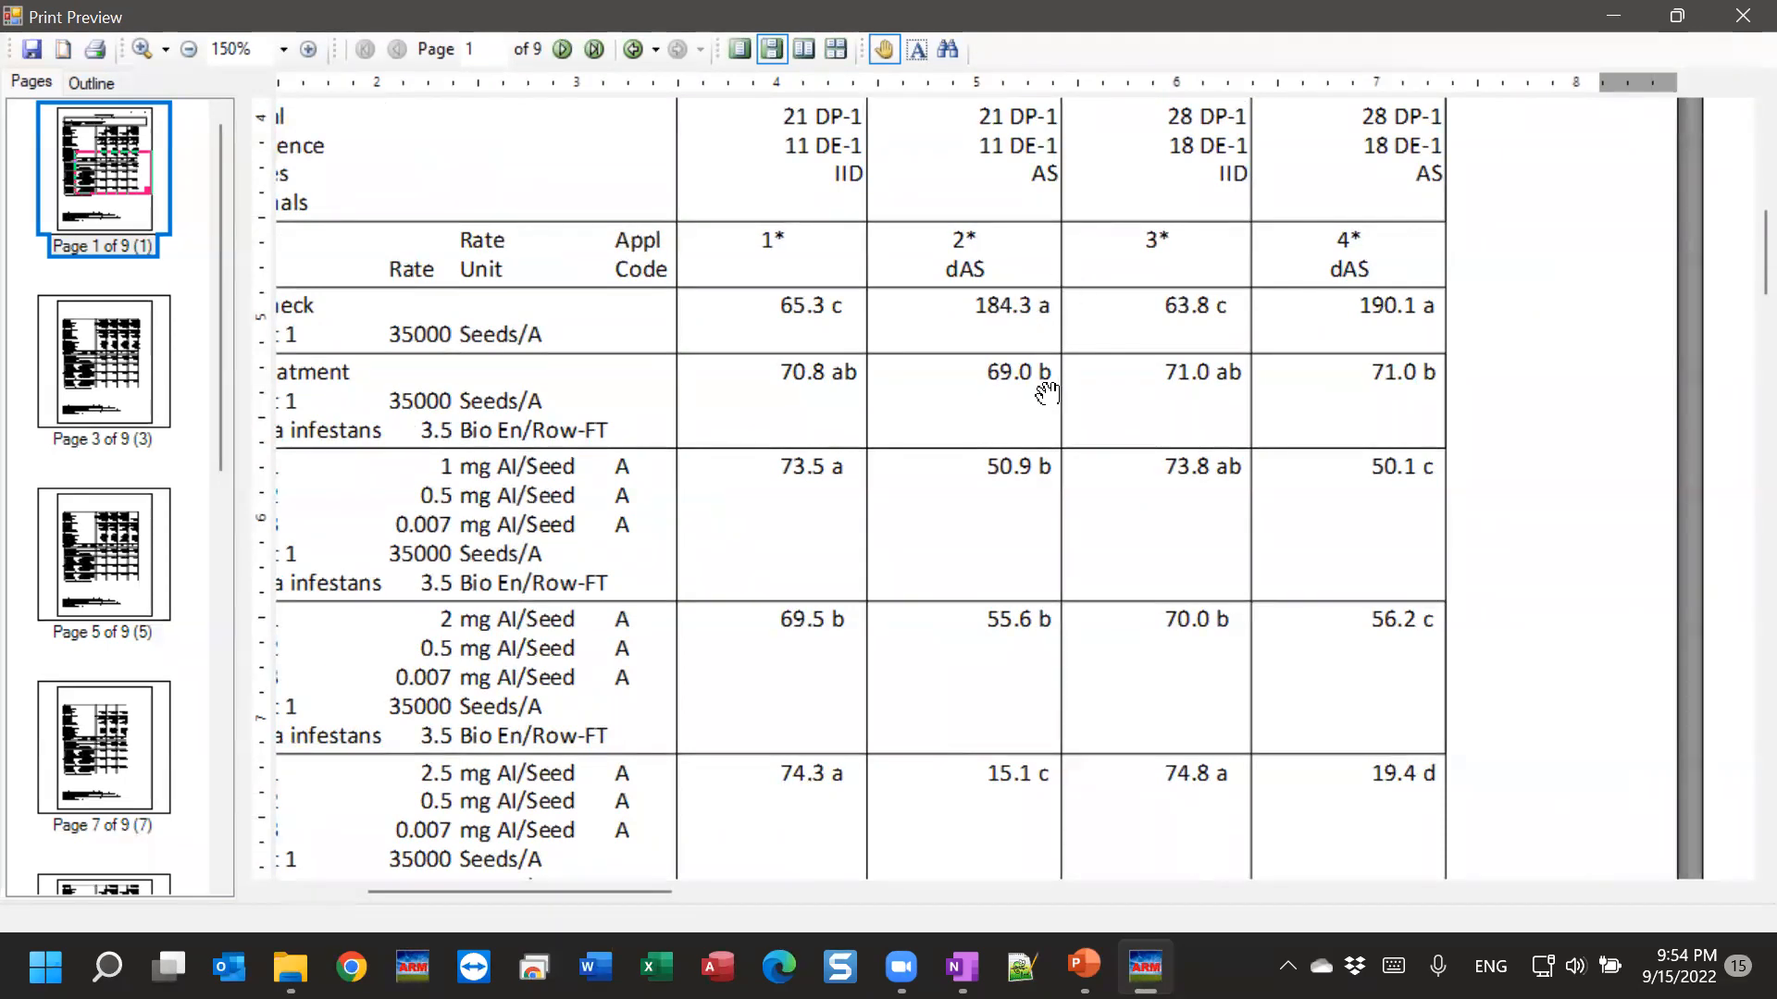
pyautogui.scroll(-5, 1053, 782)
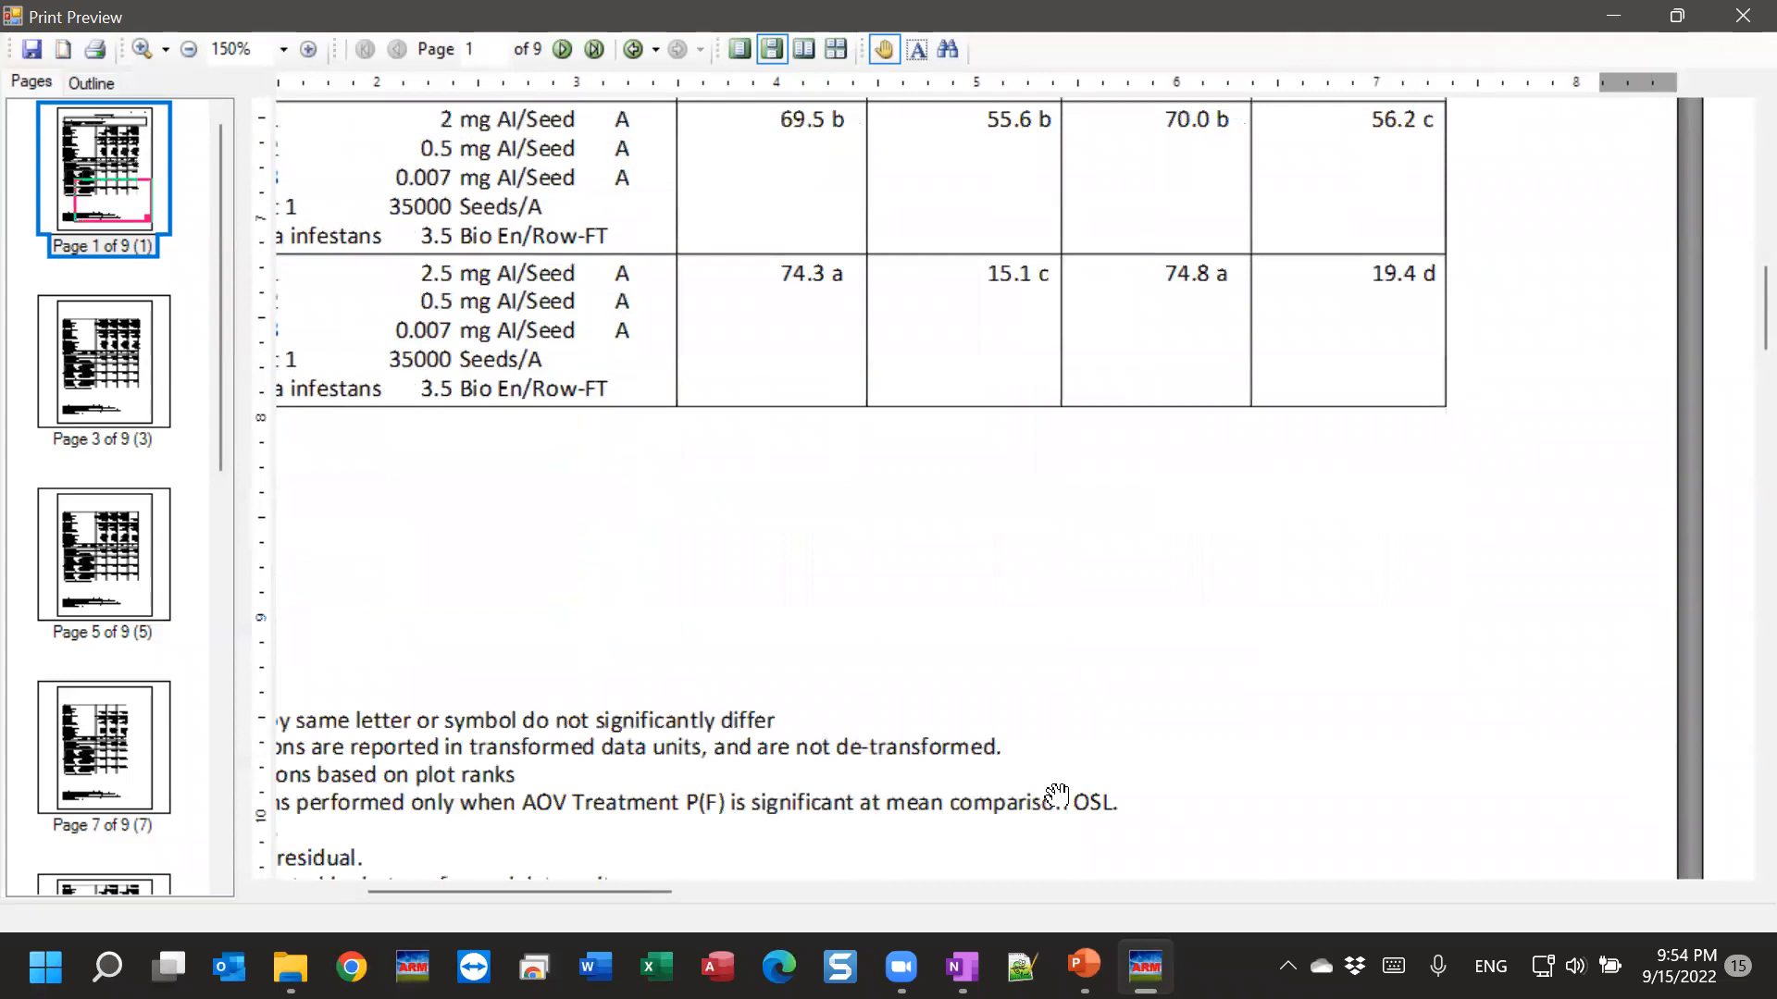
pyautogui.scroll(5, 1055, 794)
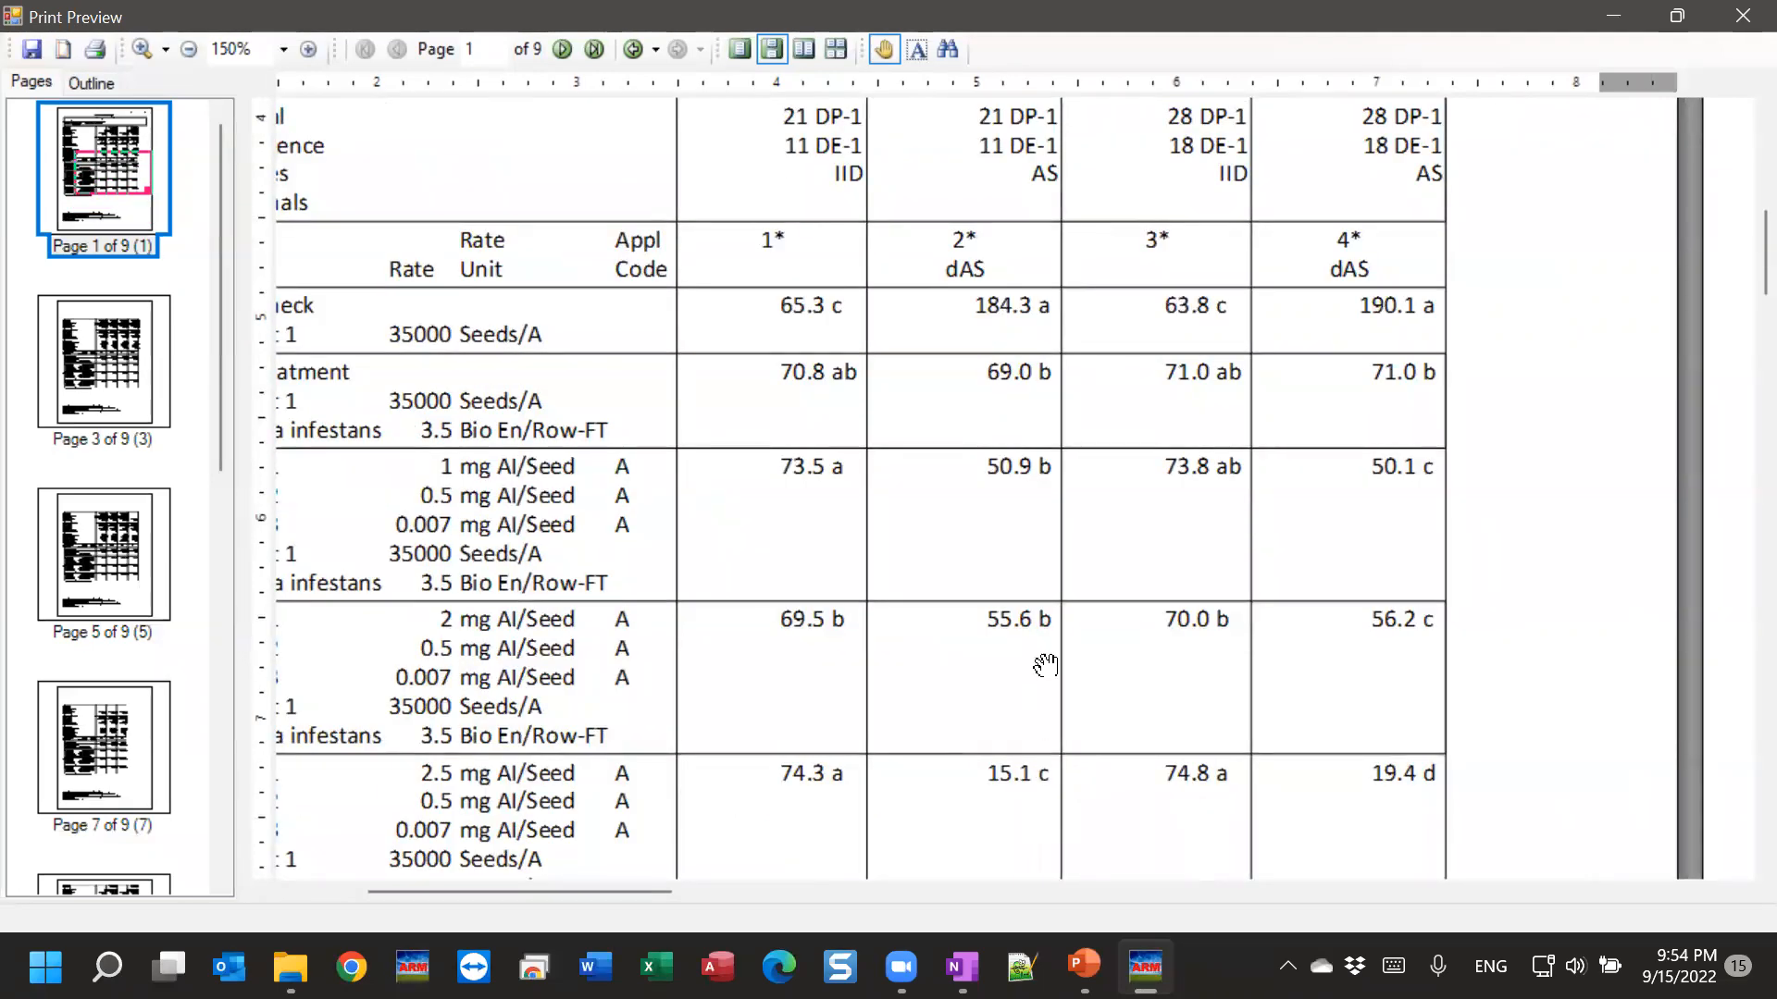
# Examine the action codes and treatment means of columns 5 to 12, focusing on column 12's AR analysis.
pyautogui.hscroll(5, 1351, 599)
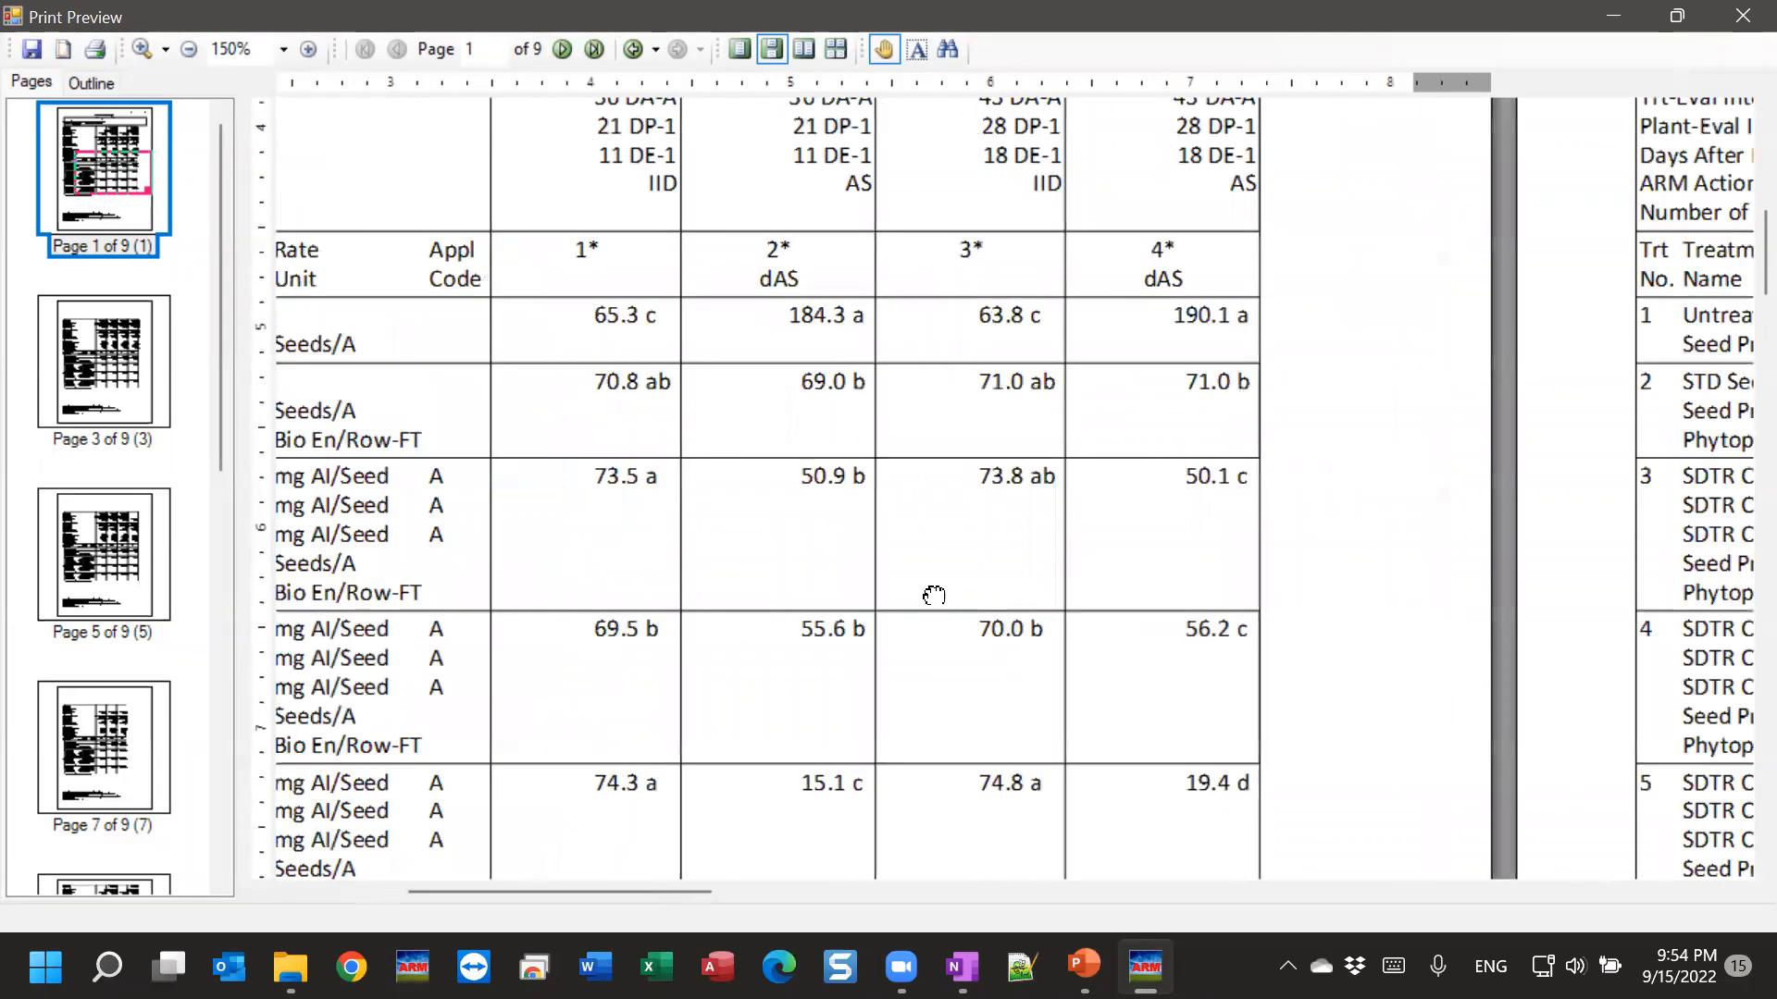
pyautogui.hscroll(10, 1496, 428)
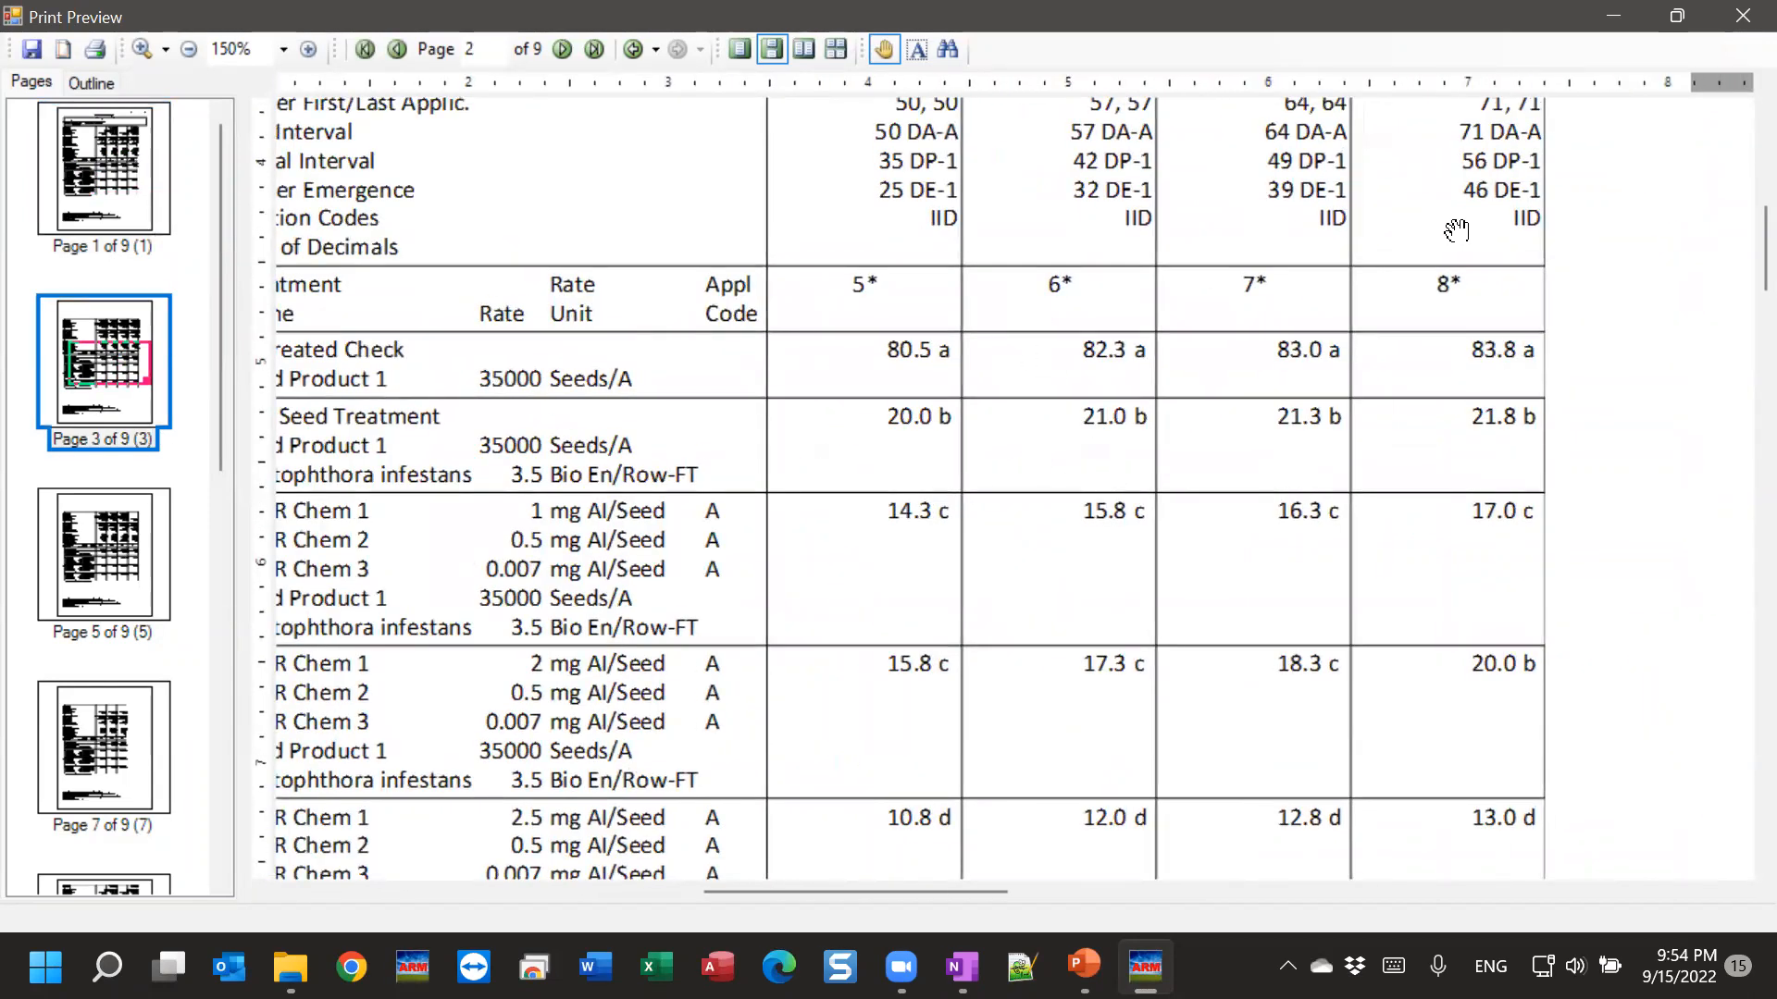
pyautogui.hscroll(1, 1495, 252)
pyautogui.hscroll(10, 1494, 251)
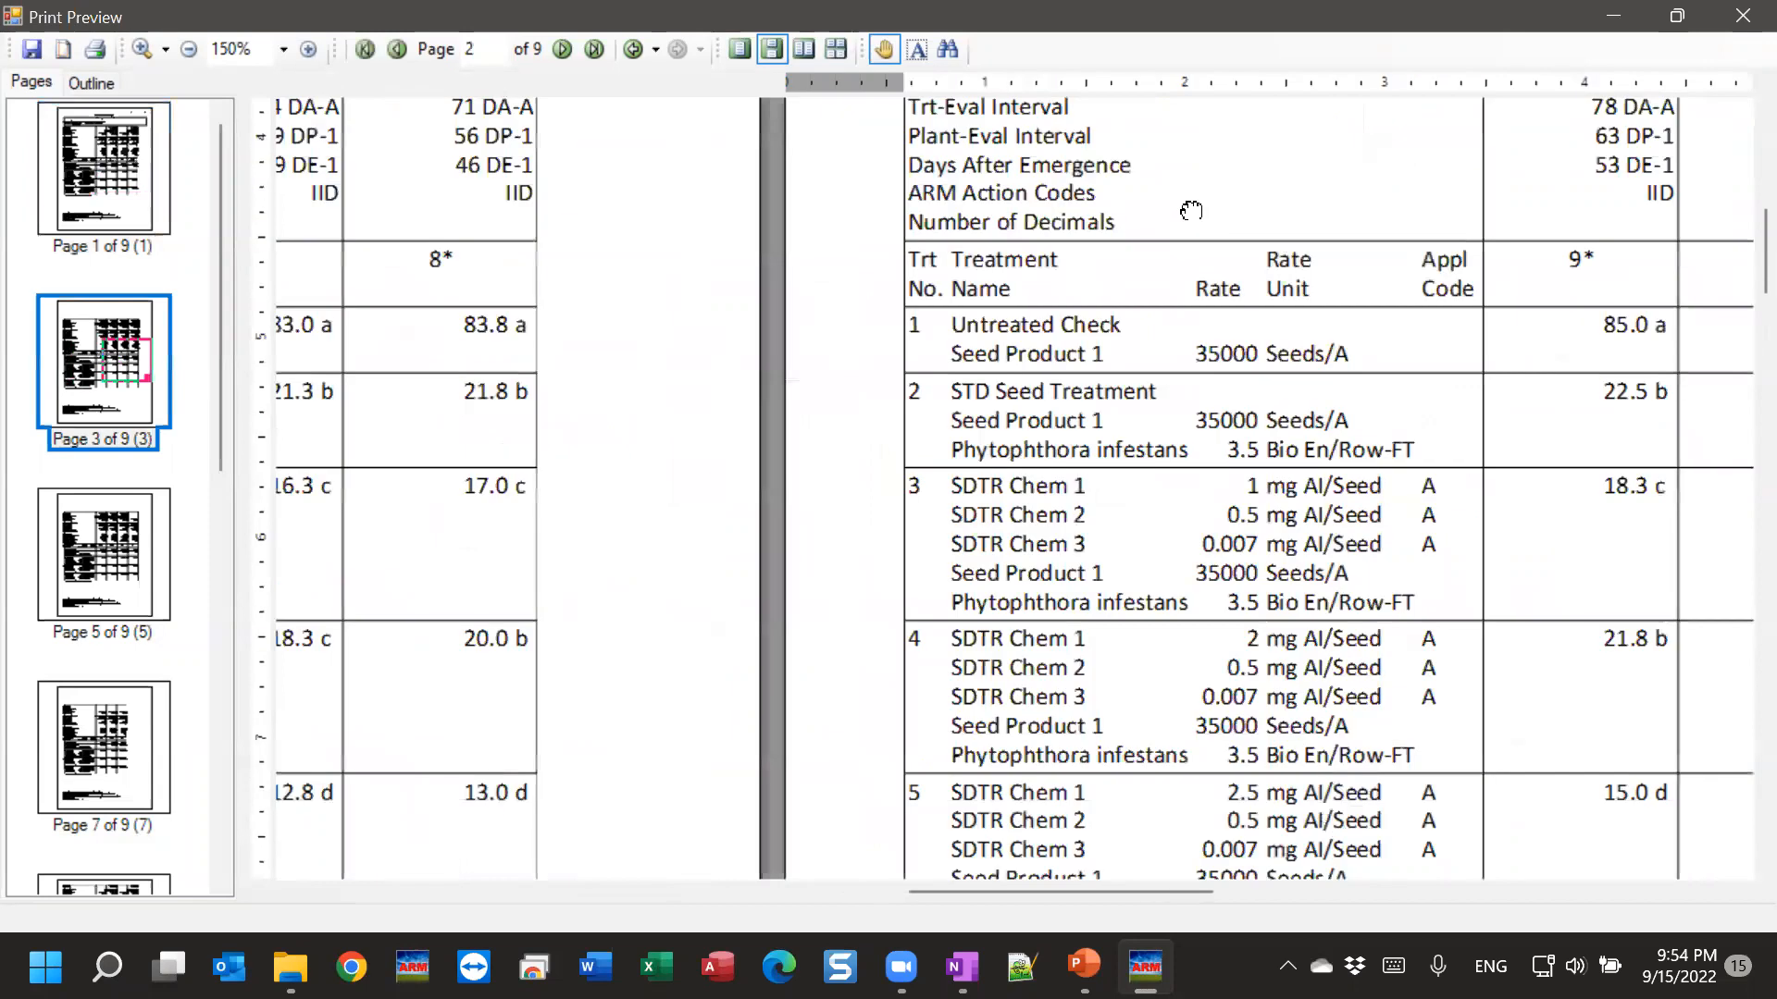
pyautogui.moveTo(1443, 259); pyautogui.dragTo(896, 342)
pyautogui.moveTo(1404, 431); pyautogui.dragTo(1163, 342)
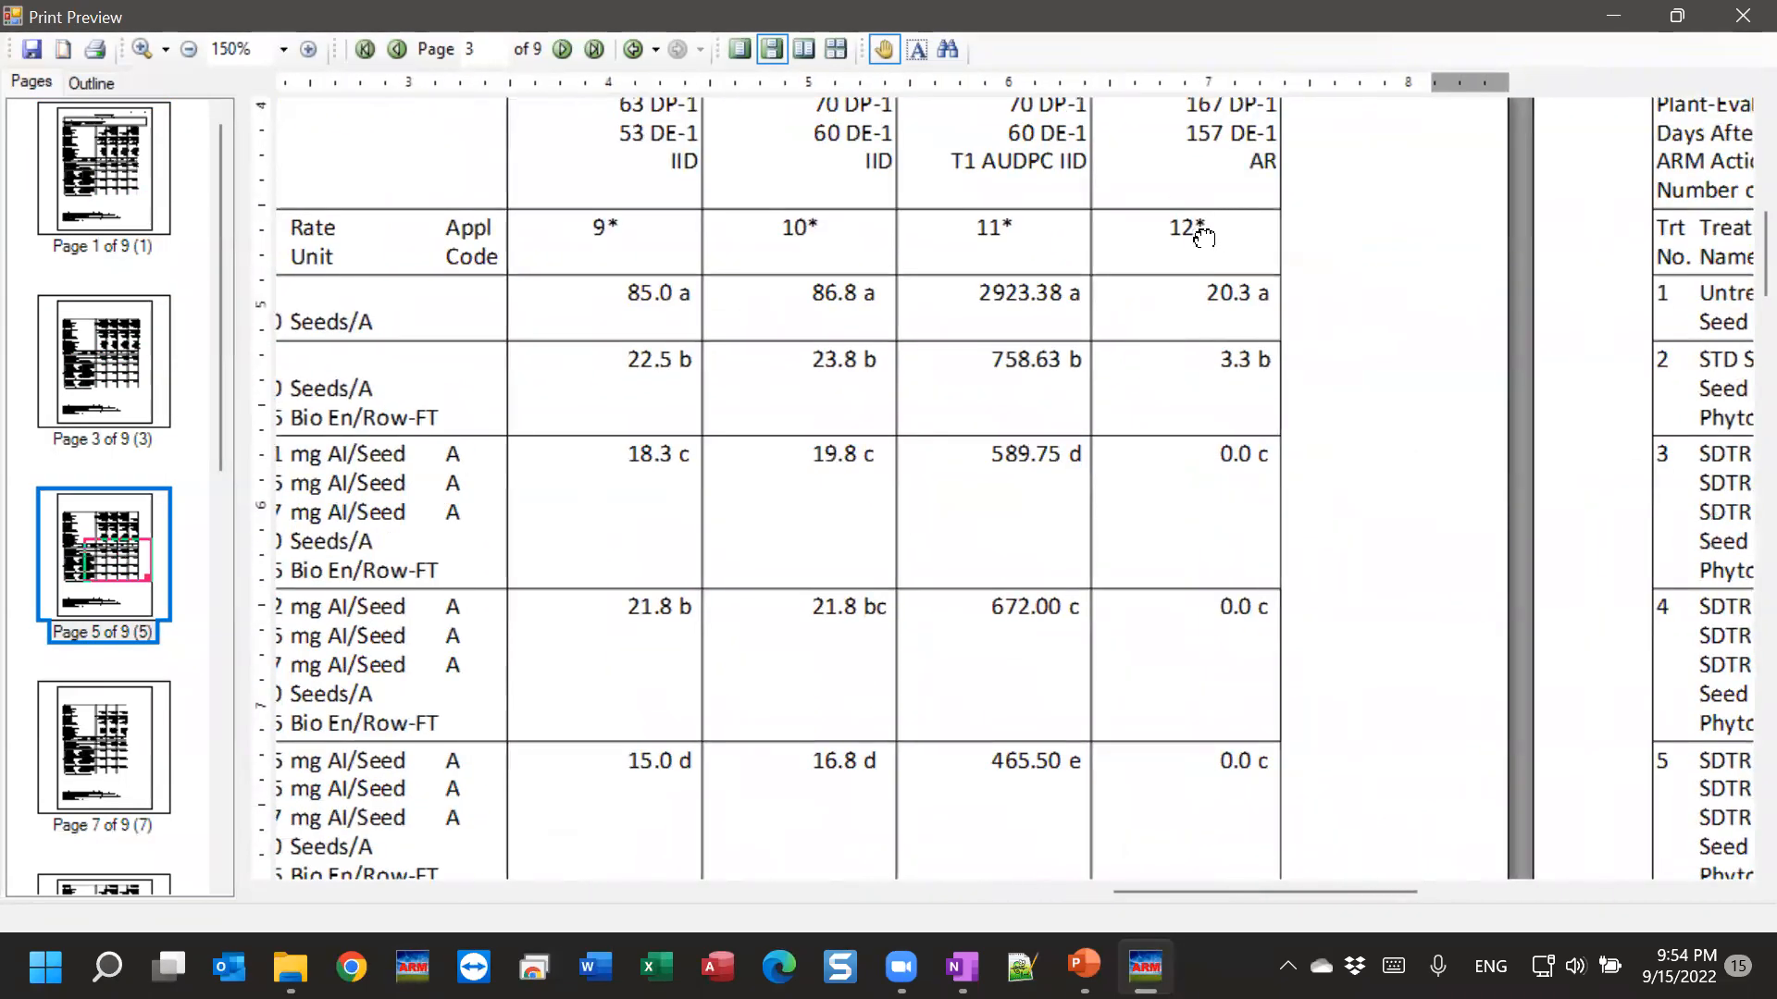
pyautogui.moveTo(1206, 269); pyautogui.dragTo(1212, 345)
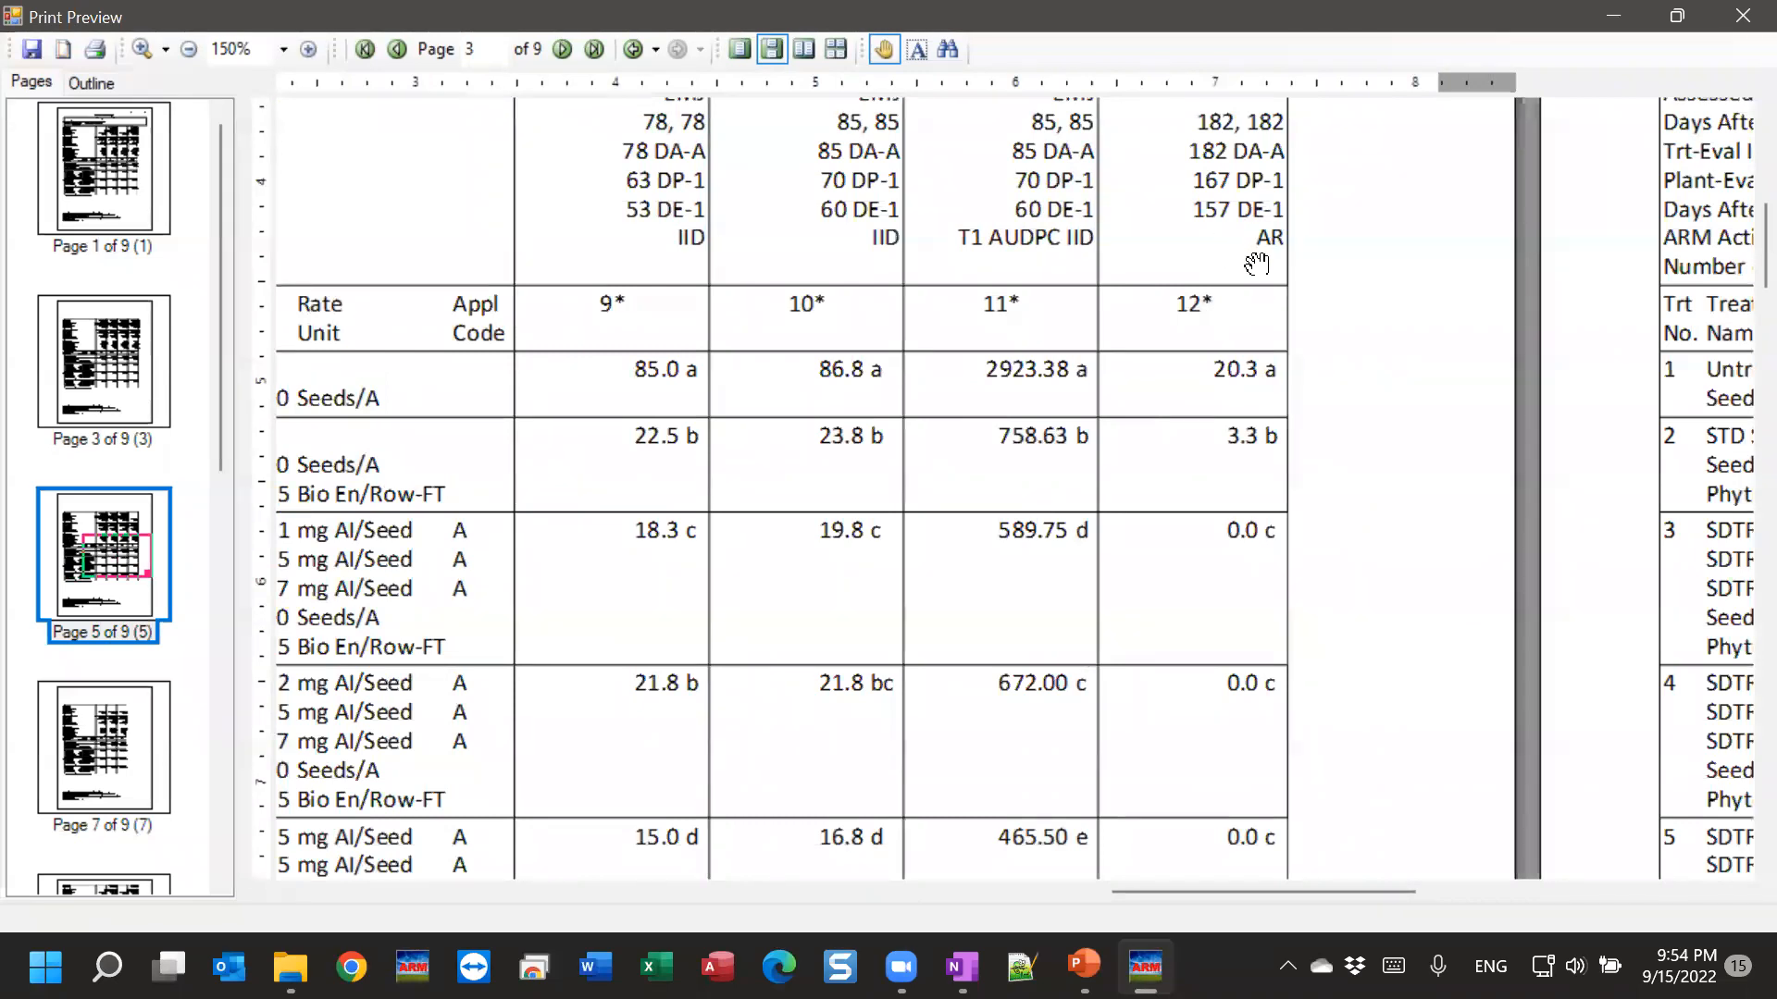
pyautogui.moveTo(1246, 523); pyautogui.dragTo(1267, 379)
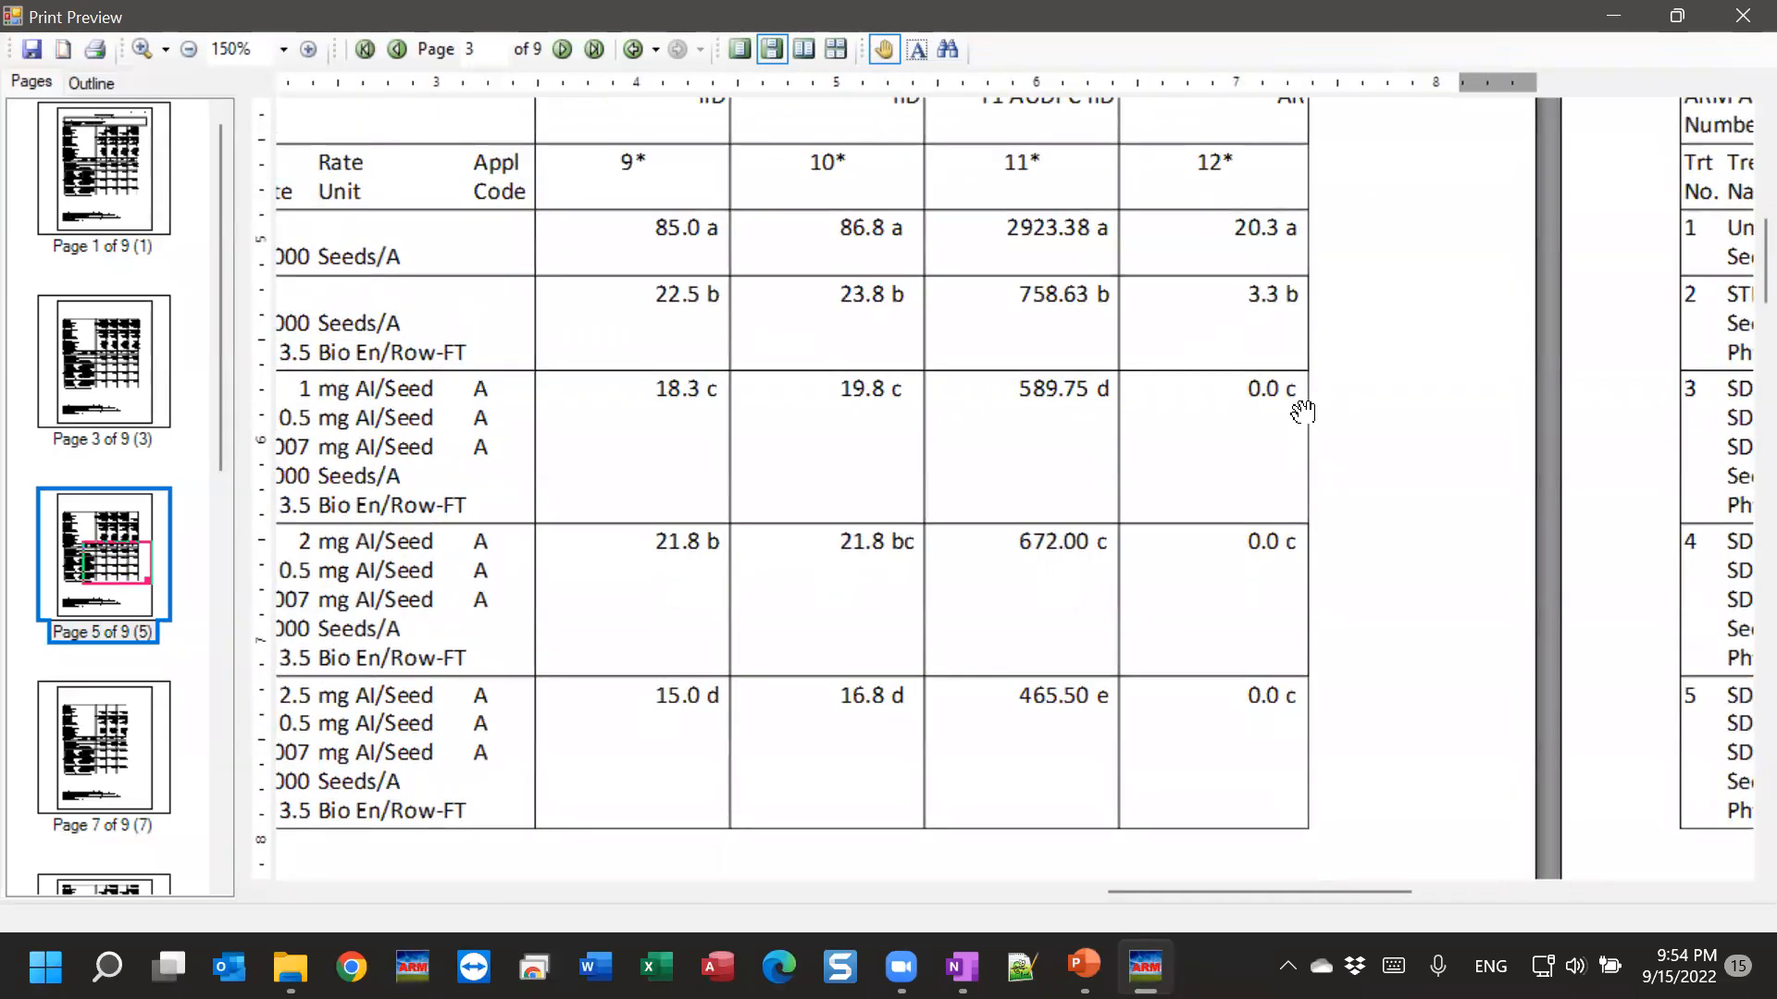
pyautogui.moveTo(1102, 610); pyautogui.dragTo(1218, 602)
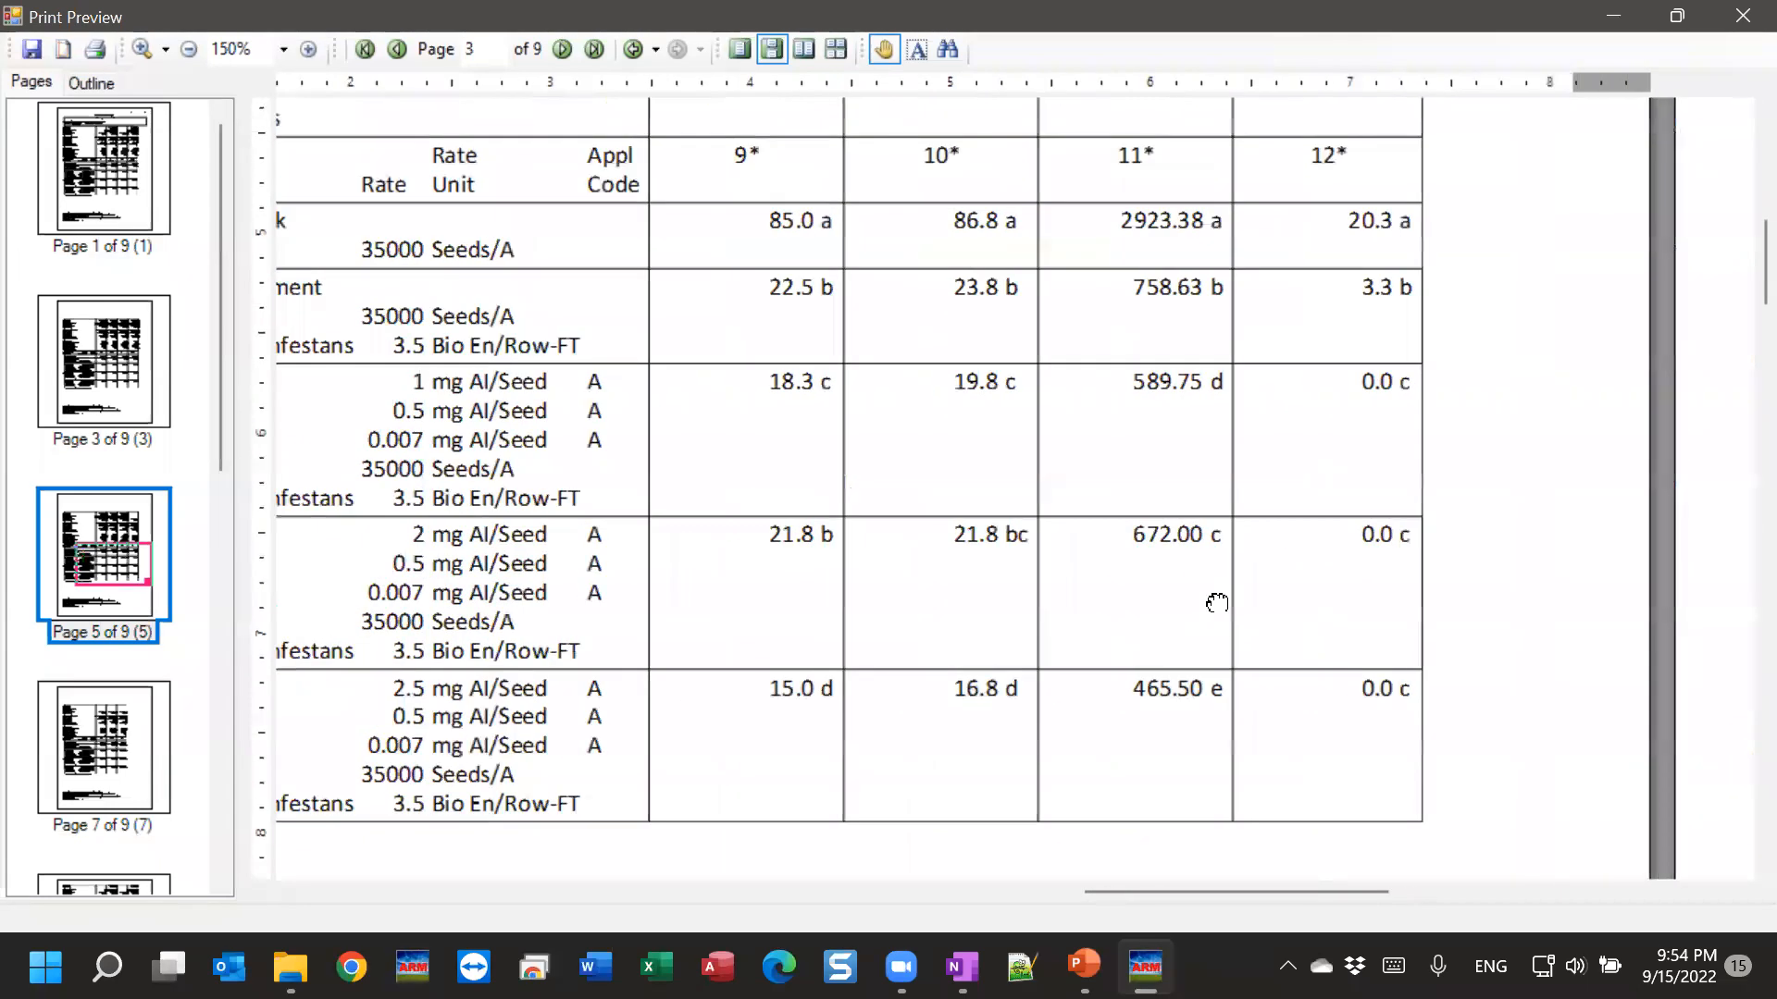
# Examine the statistics rows beneath the treatment means for columns 9 to 12, and read the footnote explaining the rank-based comparisons.
pyautogui.moveTo(1329, 797); pyautogui.dragTo(1292, 226)
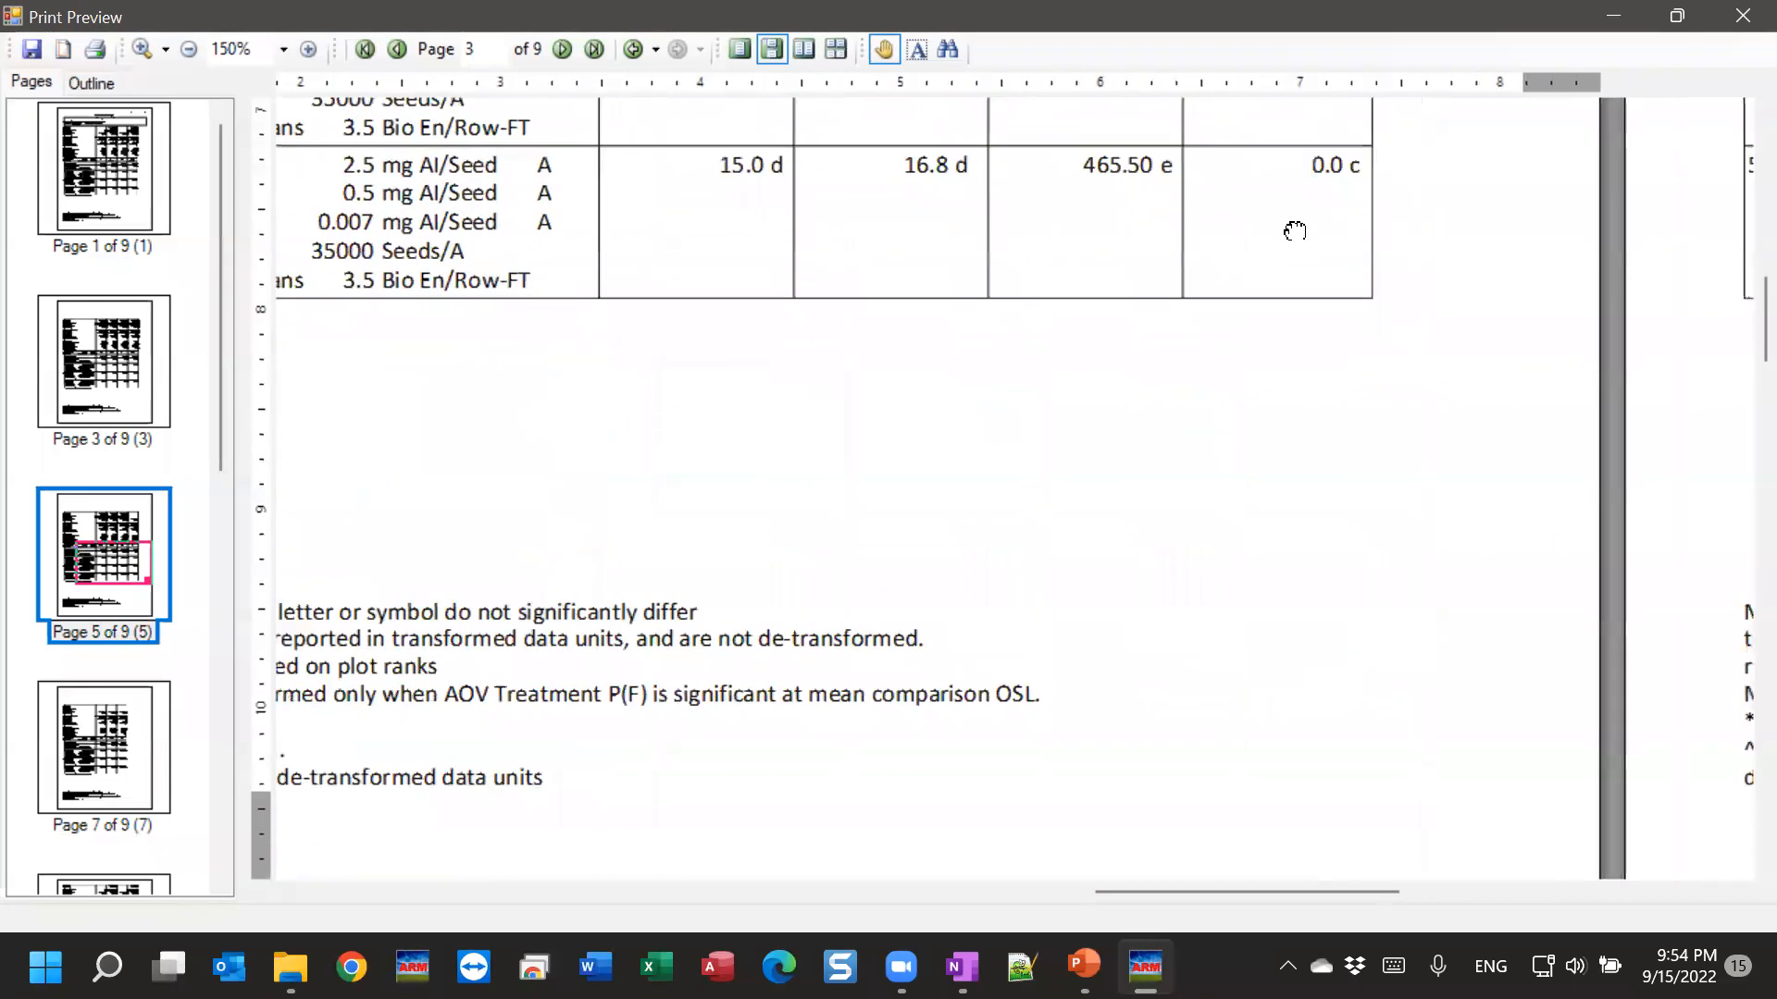
pyautogui.scroll(-5, 1274, 369)
pyautogui.scroll(-5, 1203, 555)
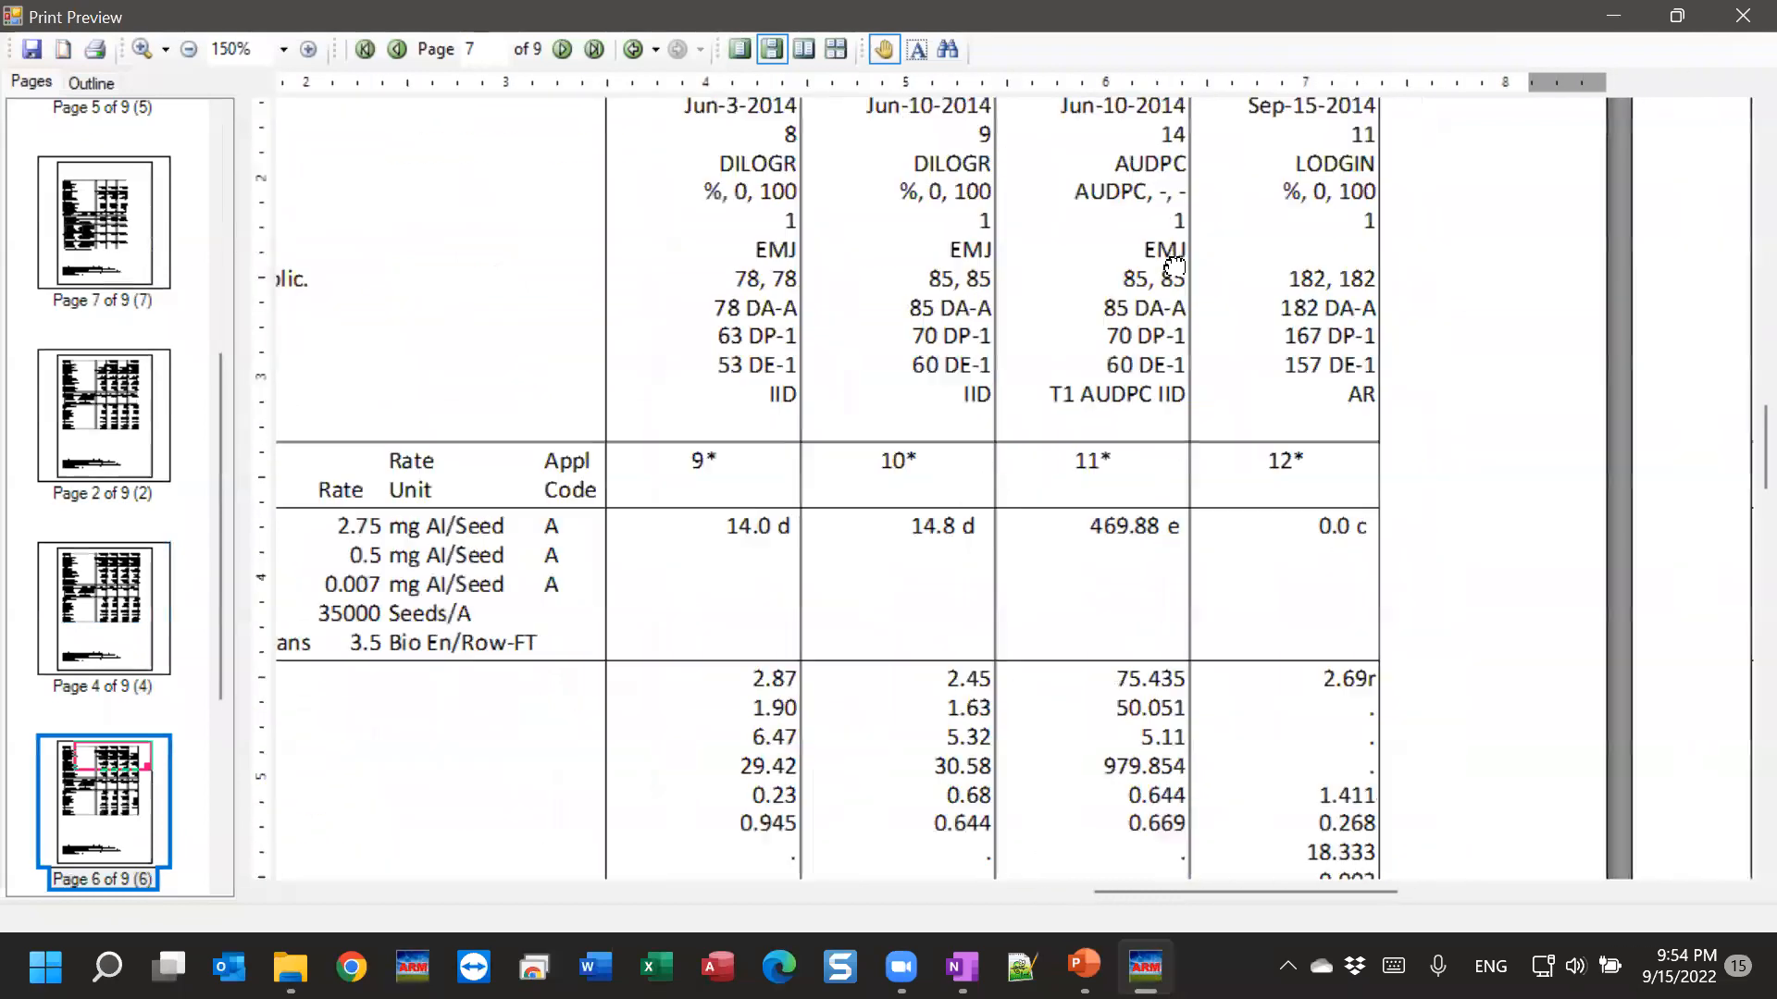
pyautogui.moveTo(1185, 699); pyautogui.dragTo(1499, 429)
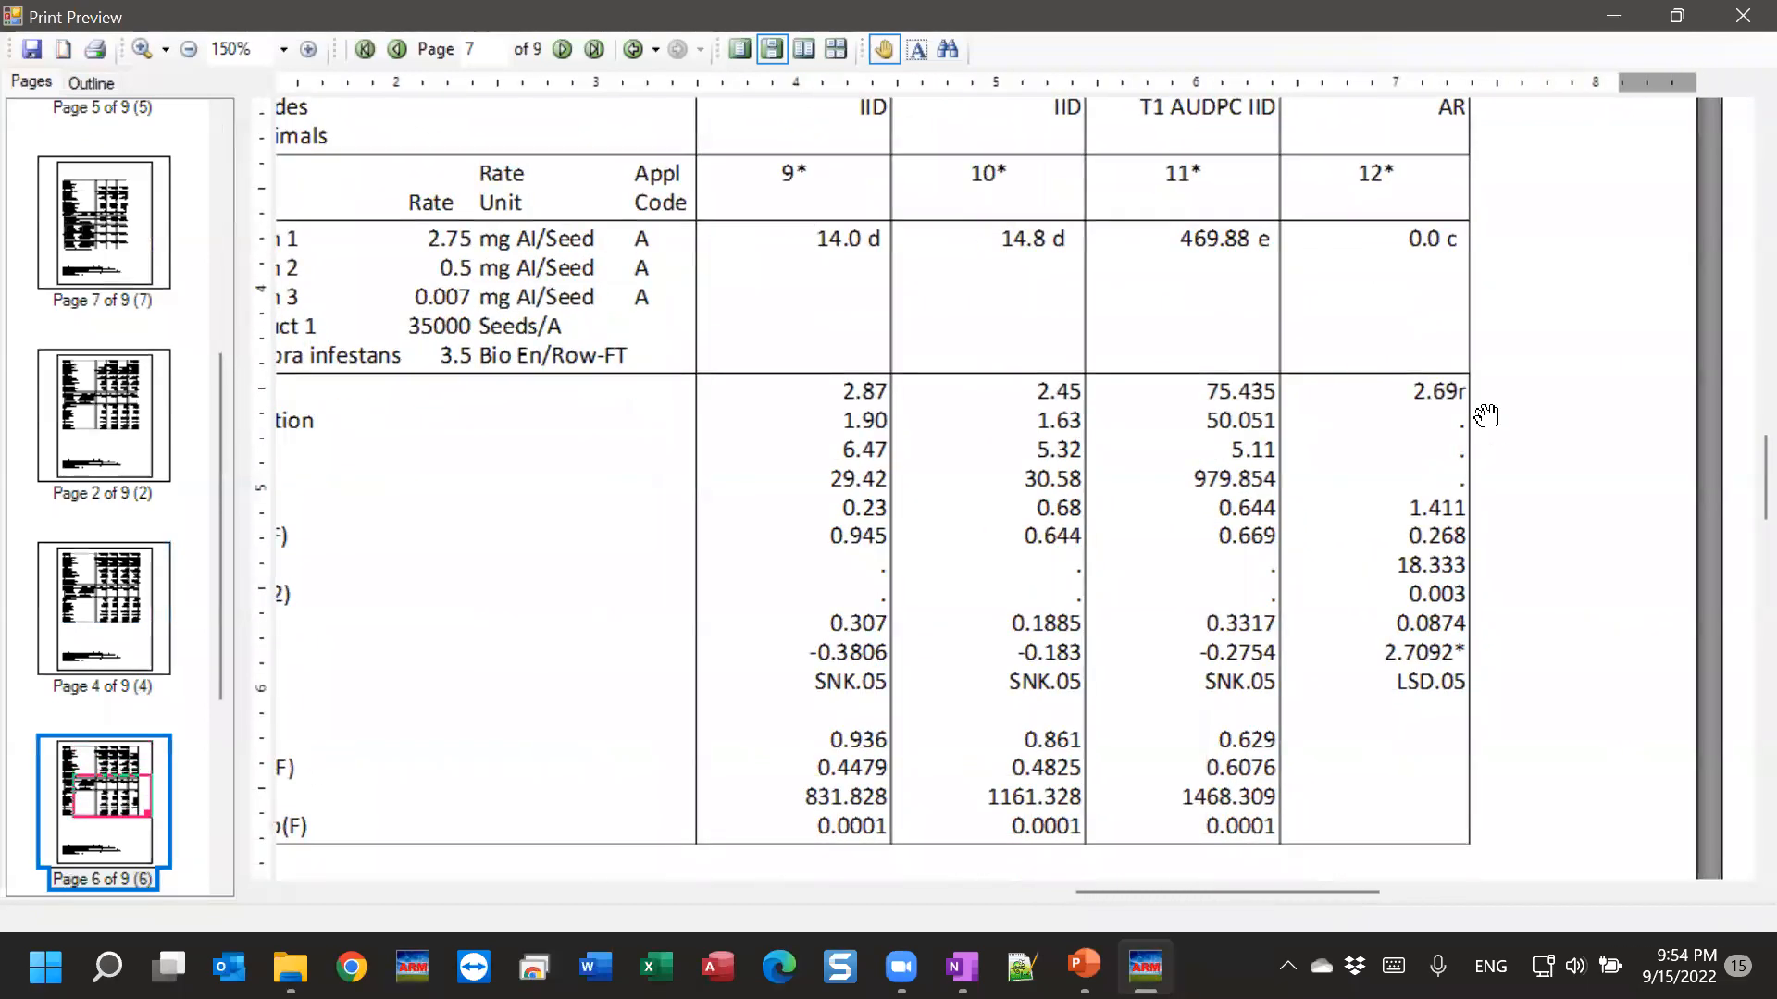
pyautogui.moveTo(797, 616); pyautogui.dragTo(1015, 595)
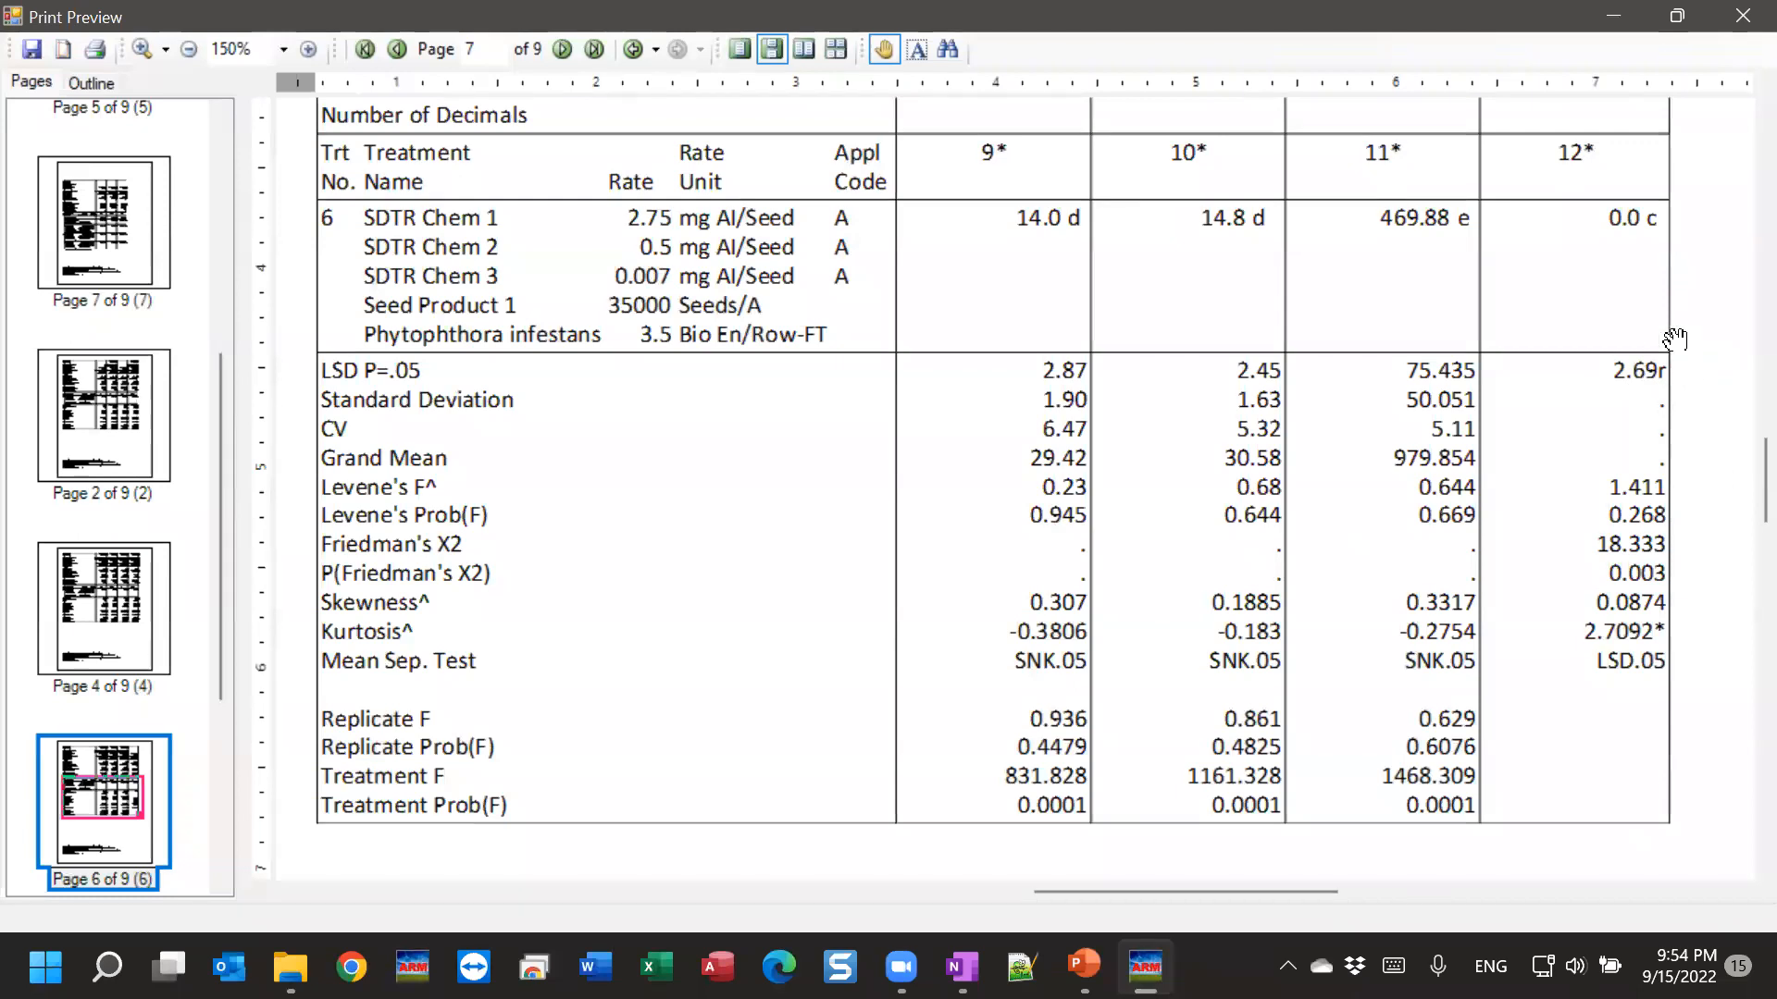
pyautogui.moveTo(804, 733); pyautogui.dragTo(866, 106)
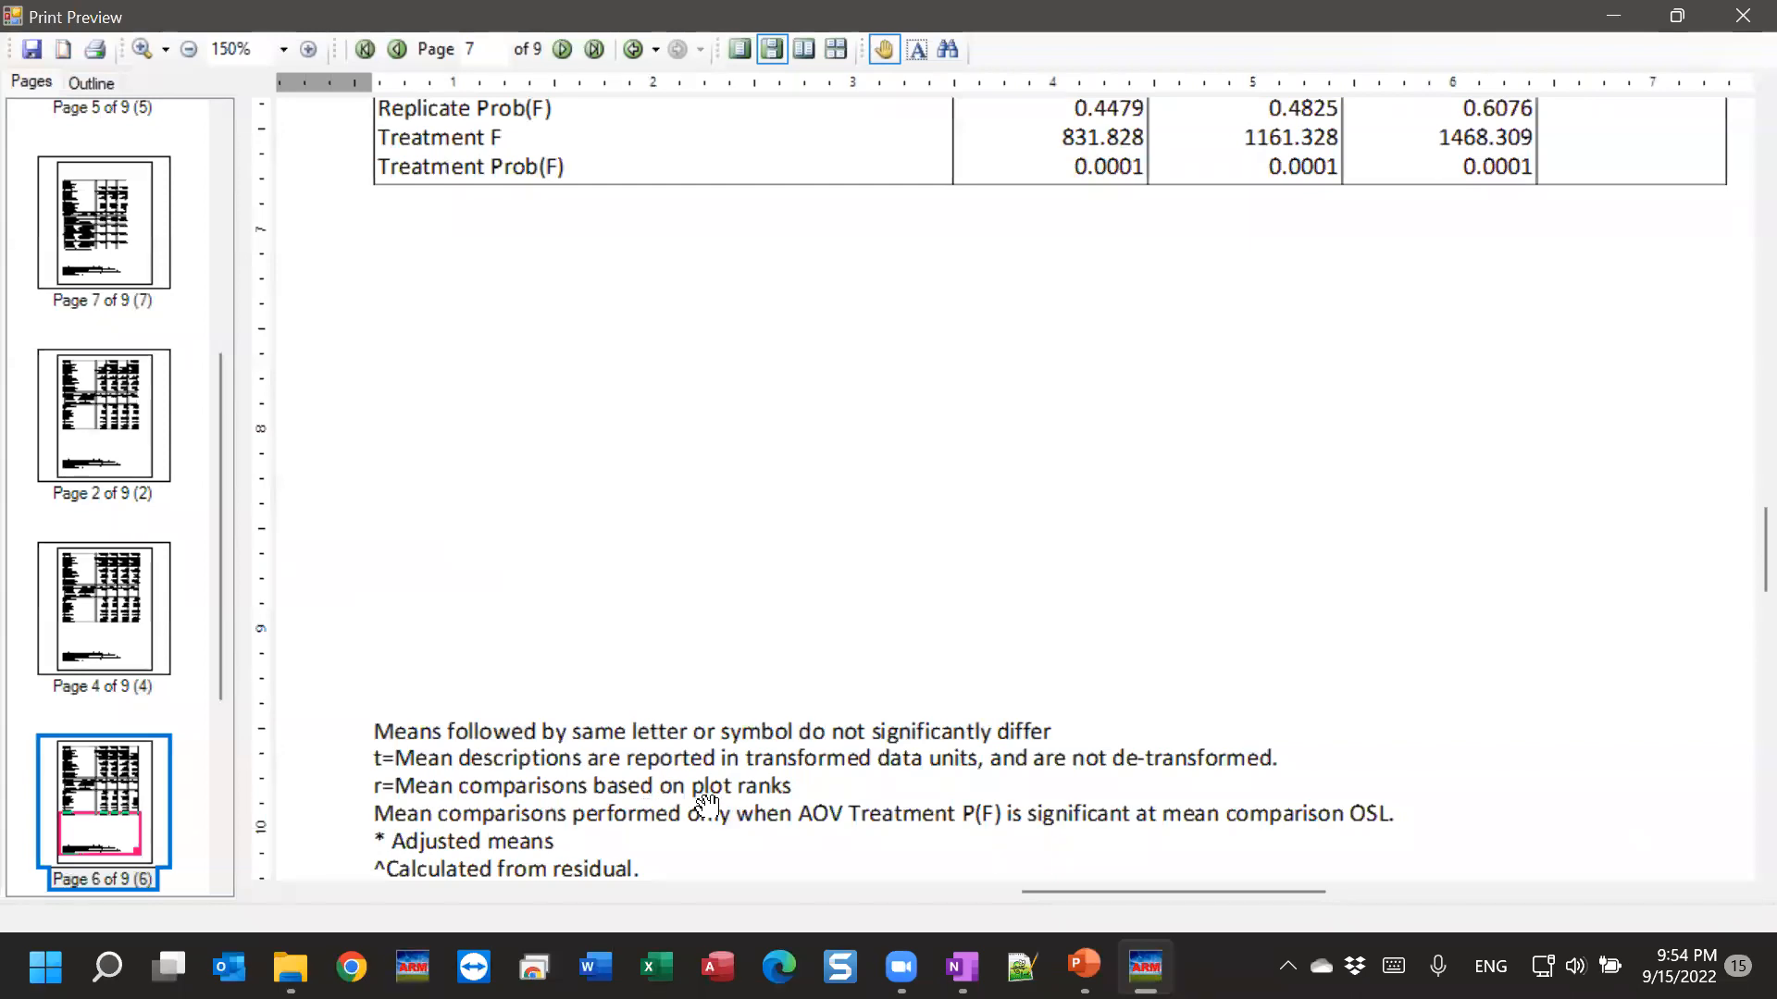
pyautogui.moveTo(1181, 551); pyautogui.dragTo(1146, 944)
pyautogui.moveTo(1171, 373); pyautogui.dragTo(1191, 630)
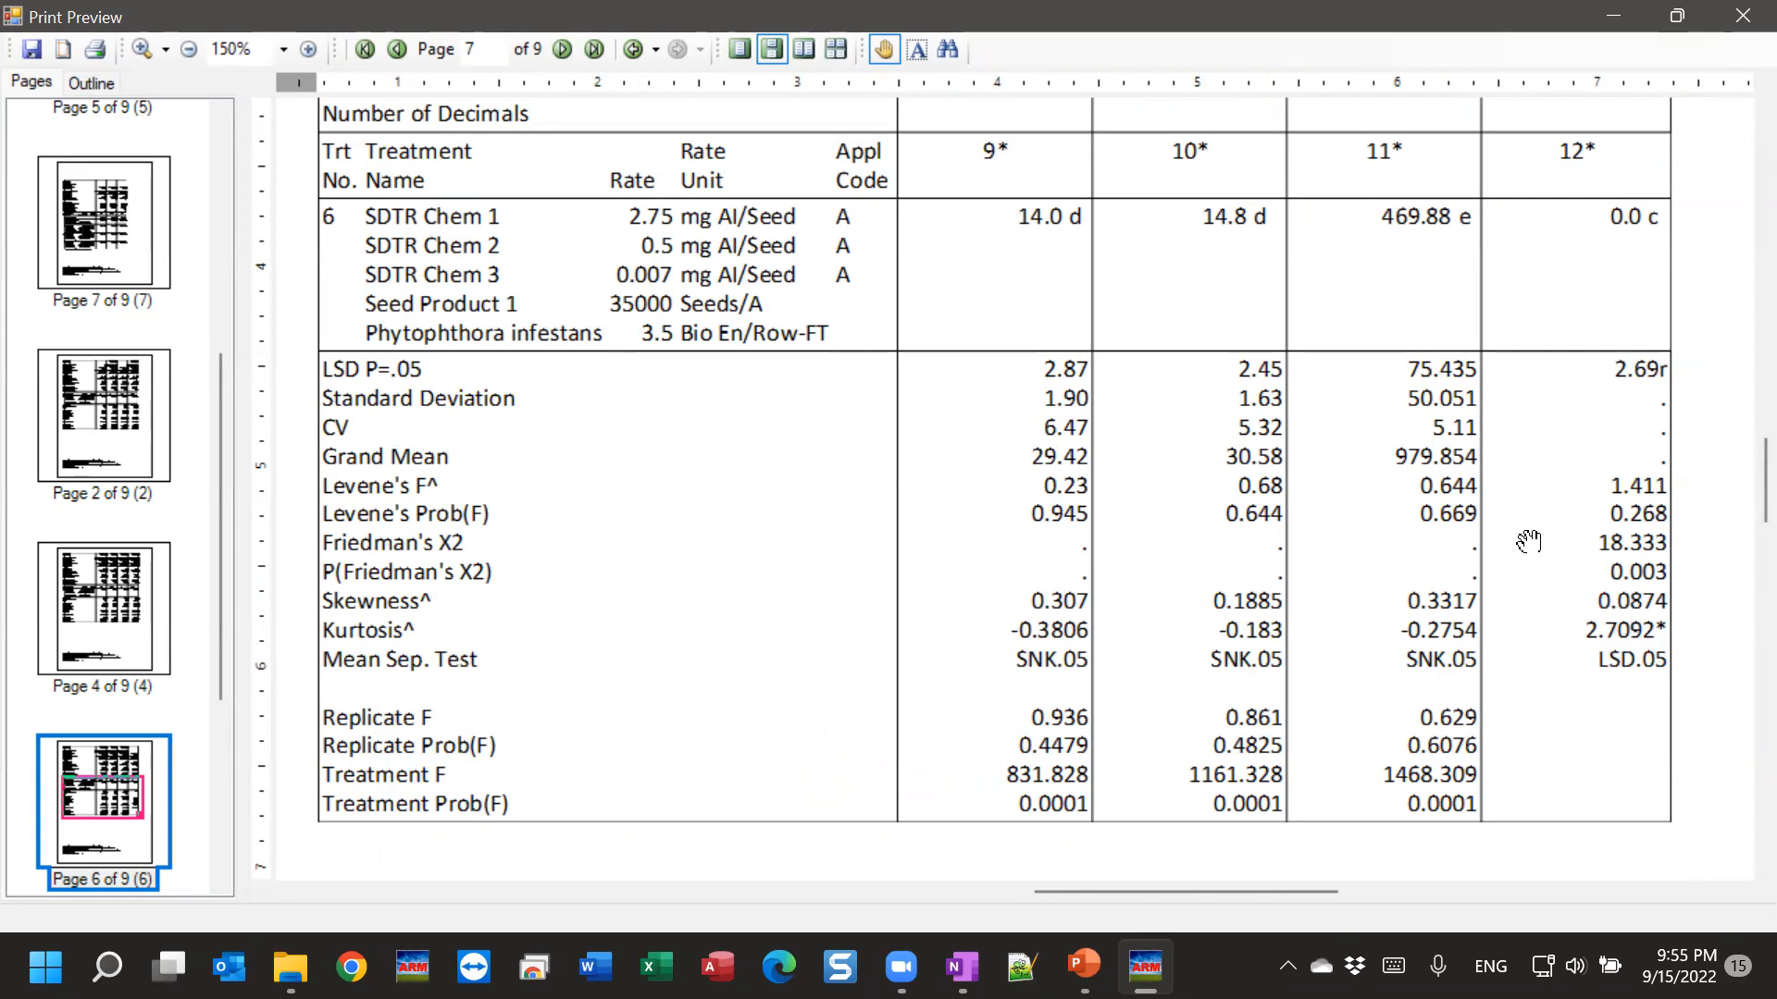
# Recheck the means of columns 9 to 12, close the report preview and print setup, and collapse the column diagnostics.
pyautogui.scroll(3, 1550, 567)
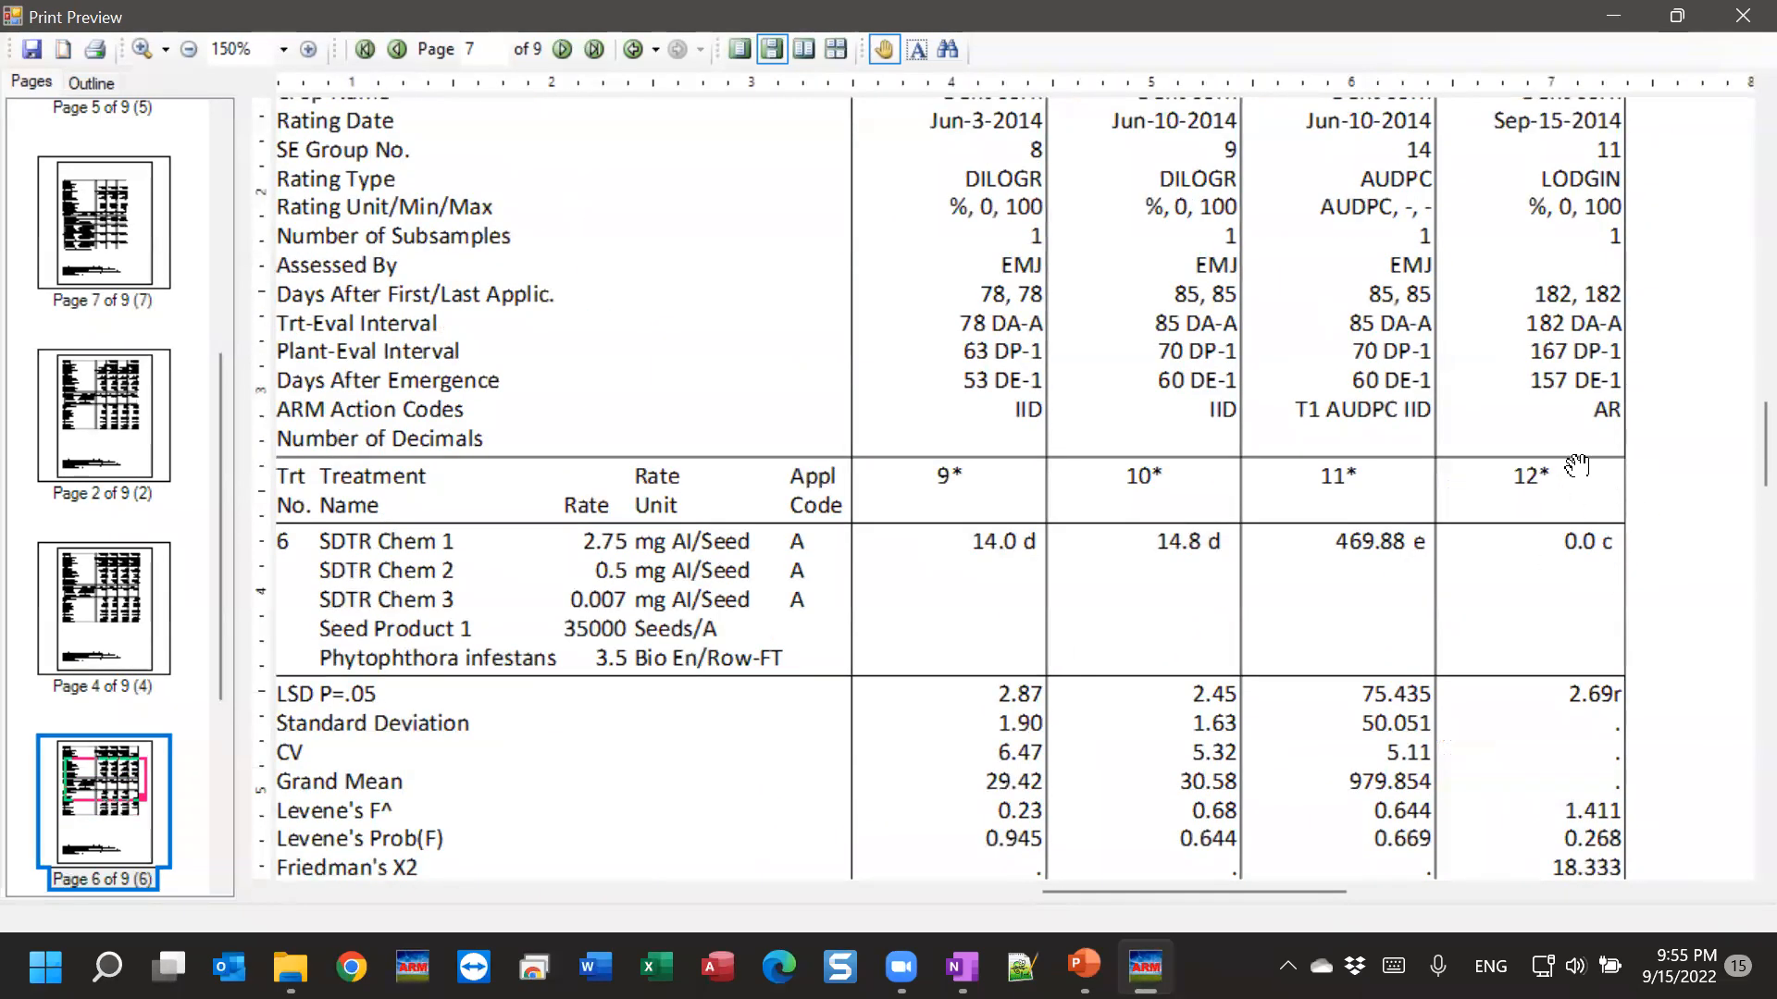
pyautogui.scroll(12, 1575, 465)
pyautogui.scroll(5, 1456, 251)
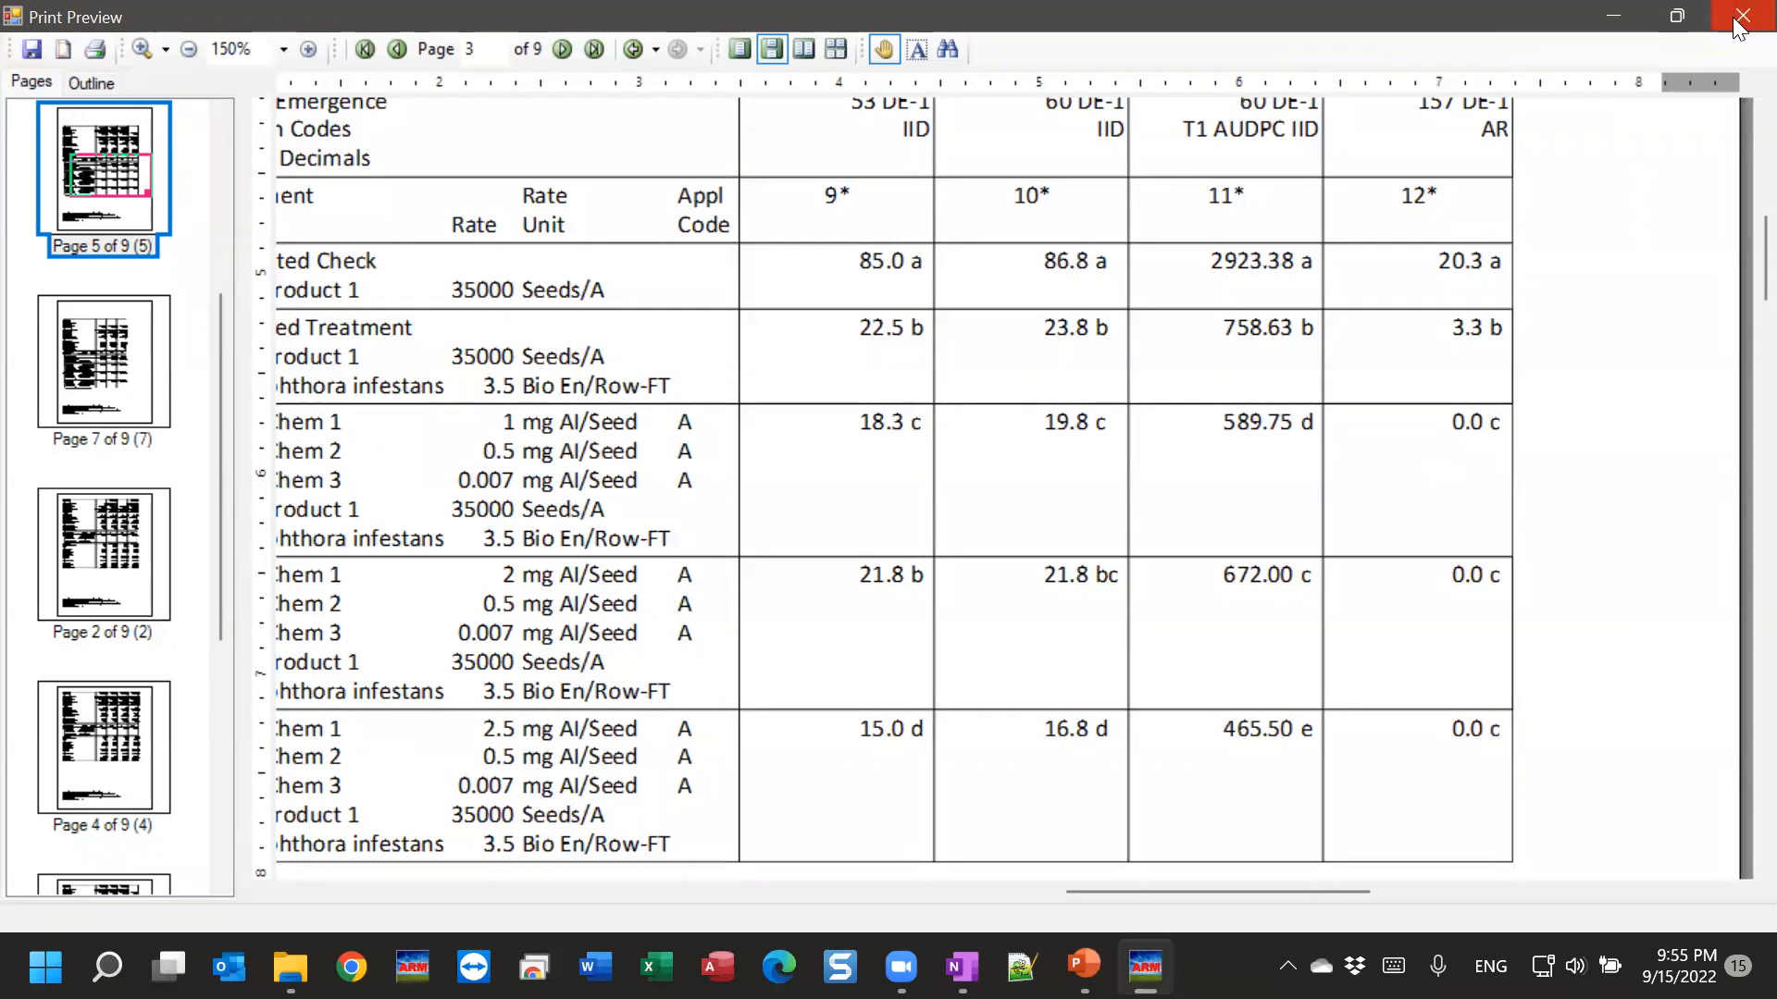
pyautogui.click(1739, 16)
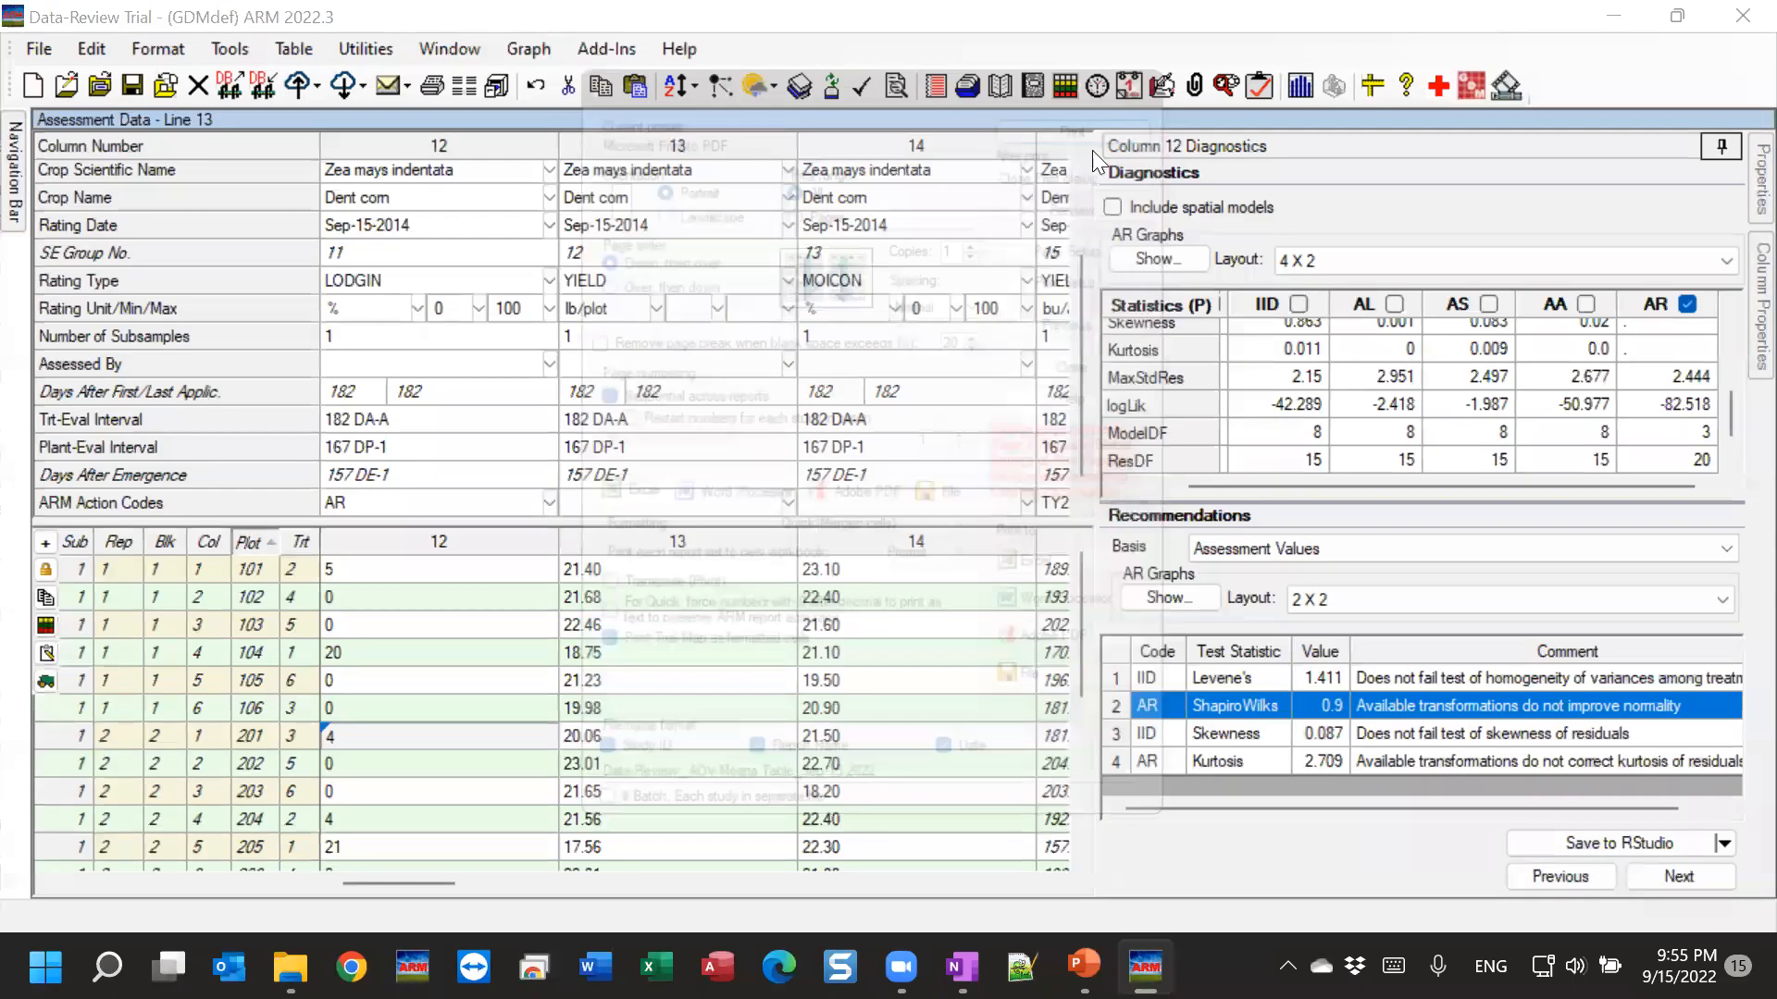
pyautogui.click(1187, 59)
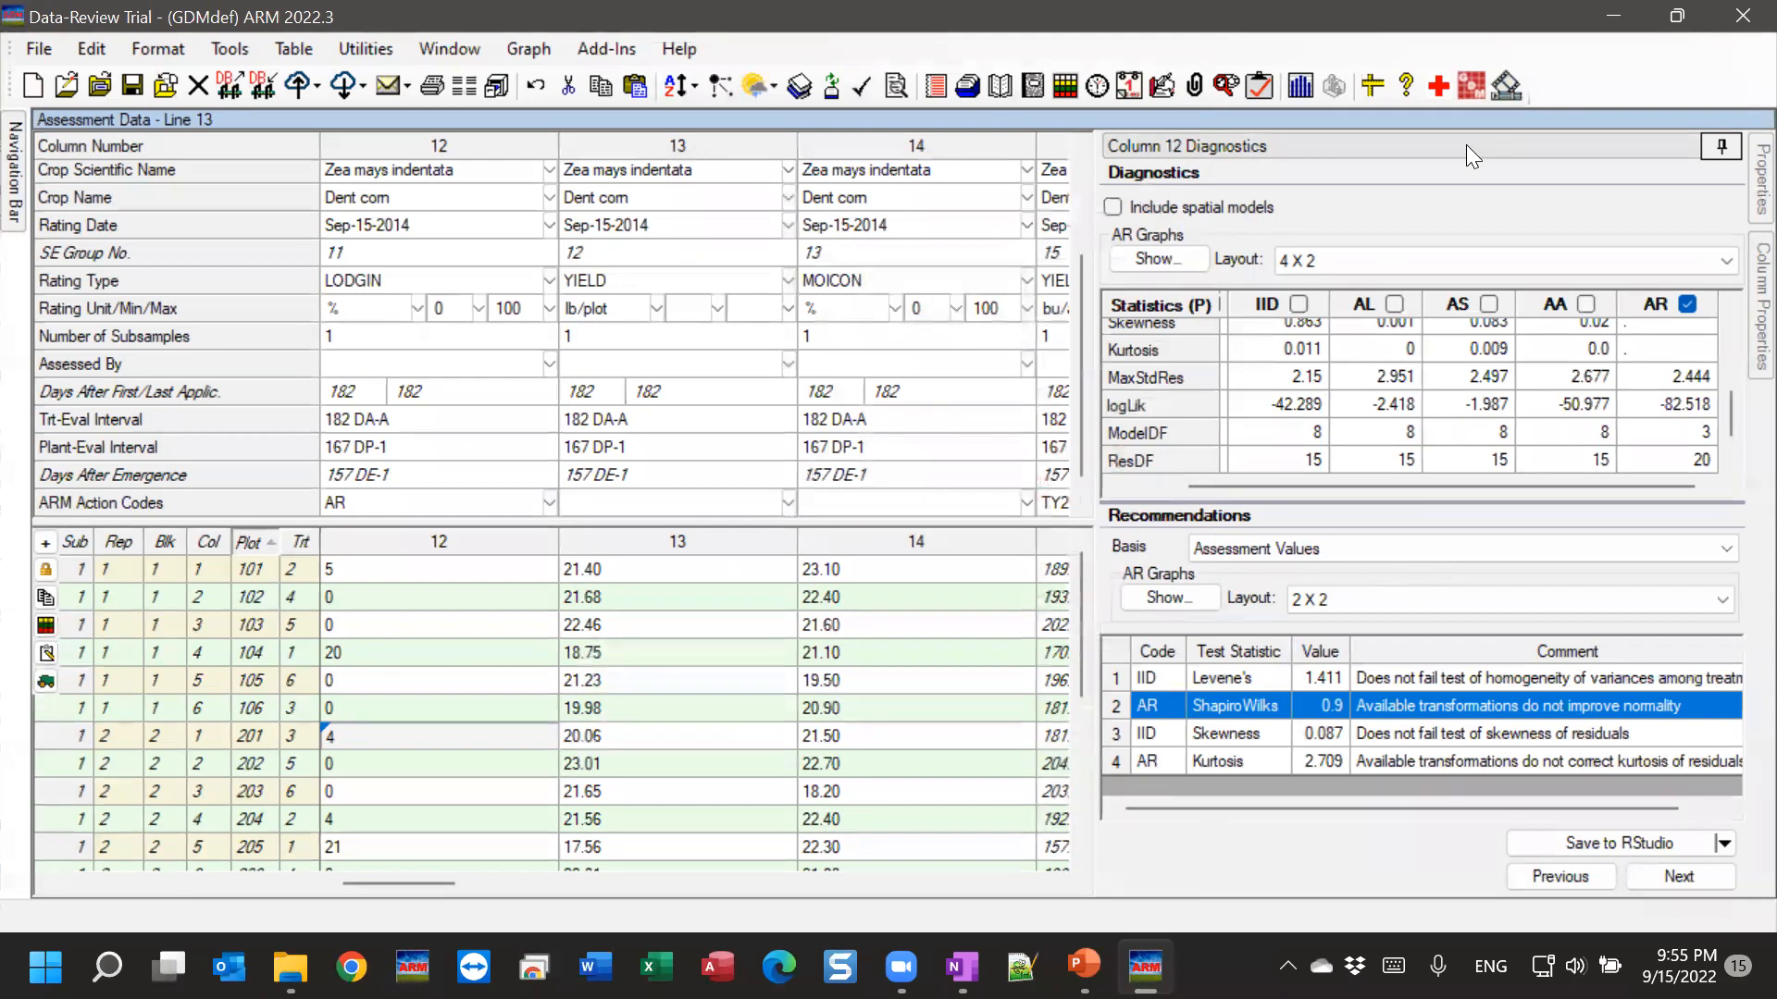
pyautogui.click(1720, 149)
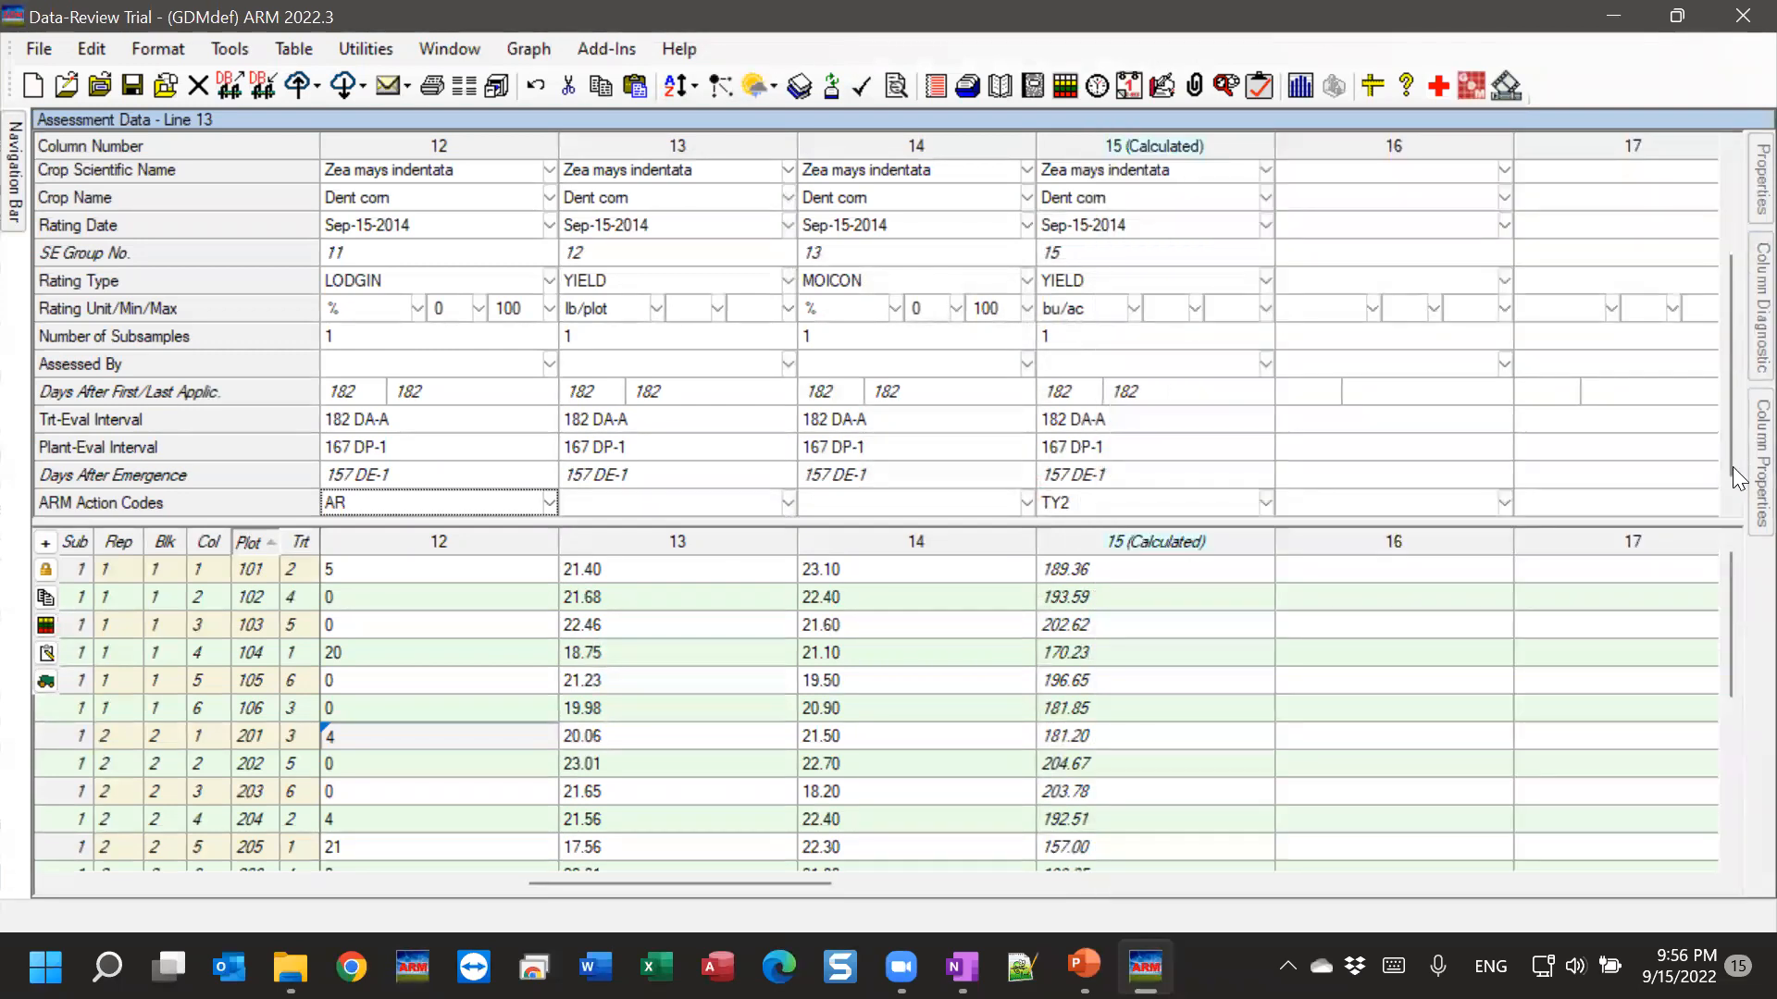
# Display the column properties for YIELD column 13 and pin them open.
pyautogui.moveTo(1733, 467)
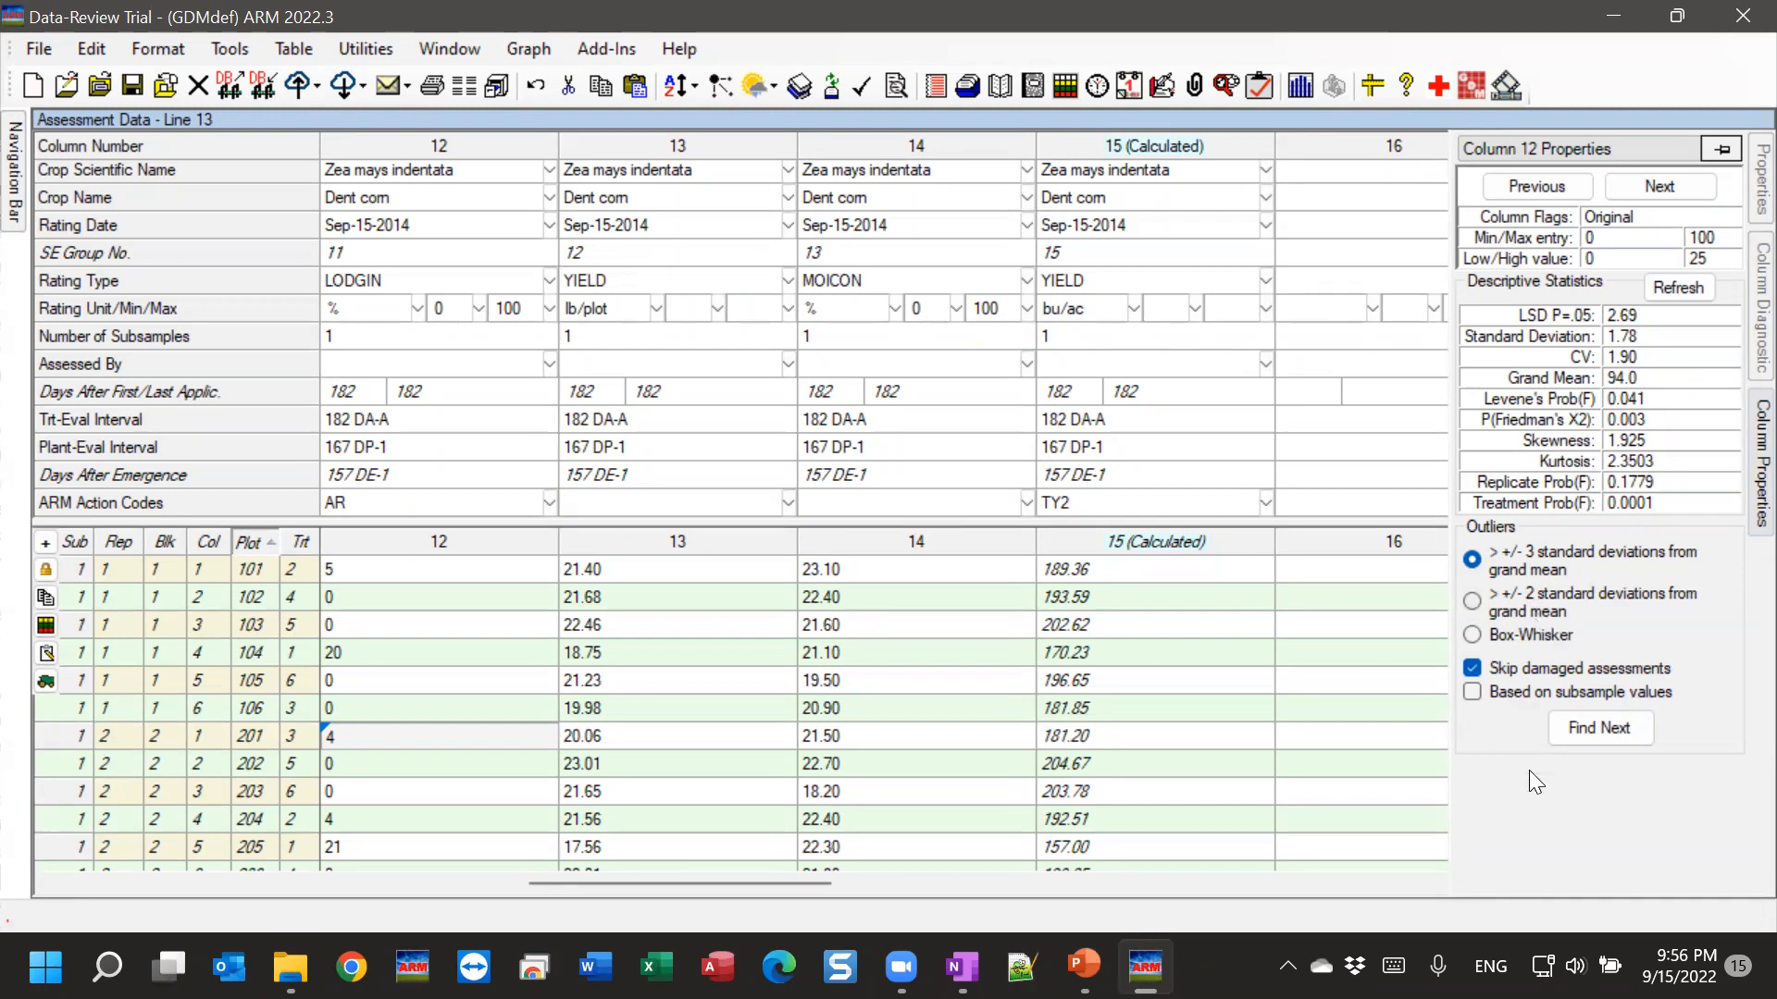
pyautogui.click(646, 720)
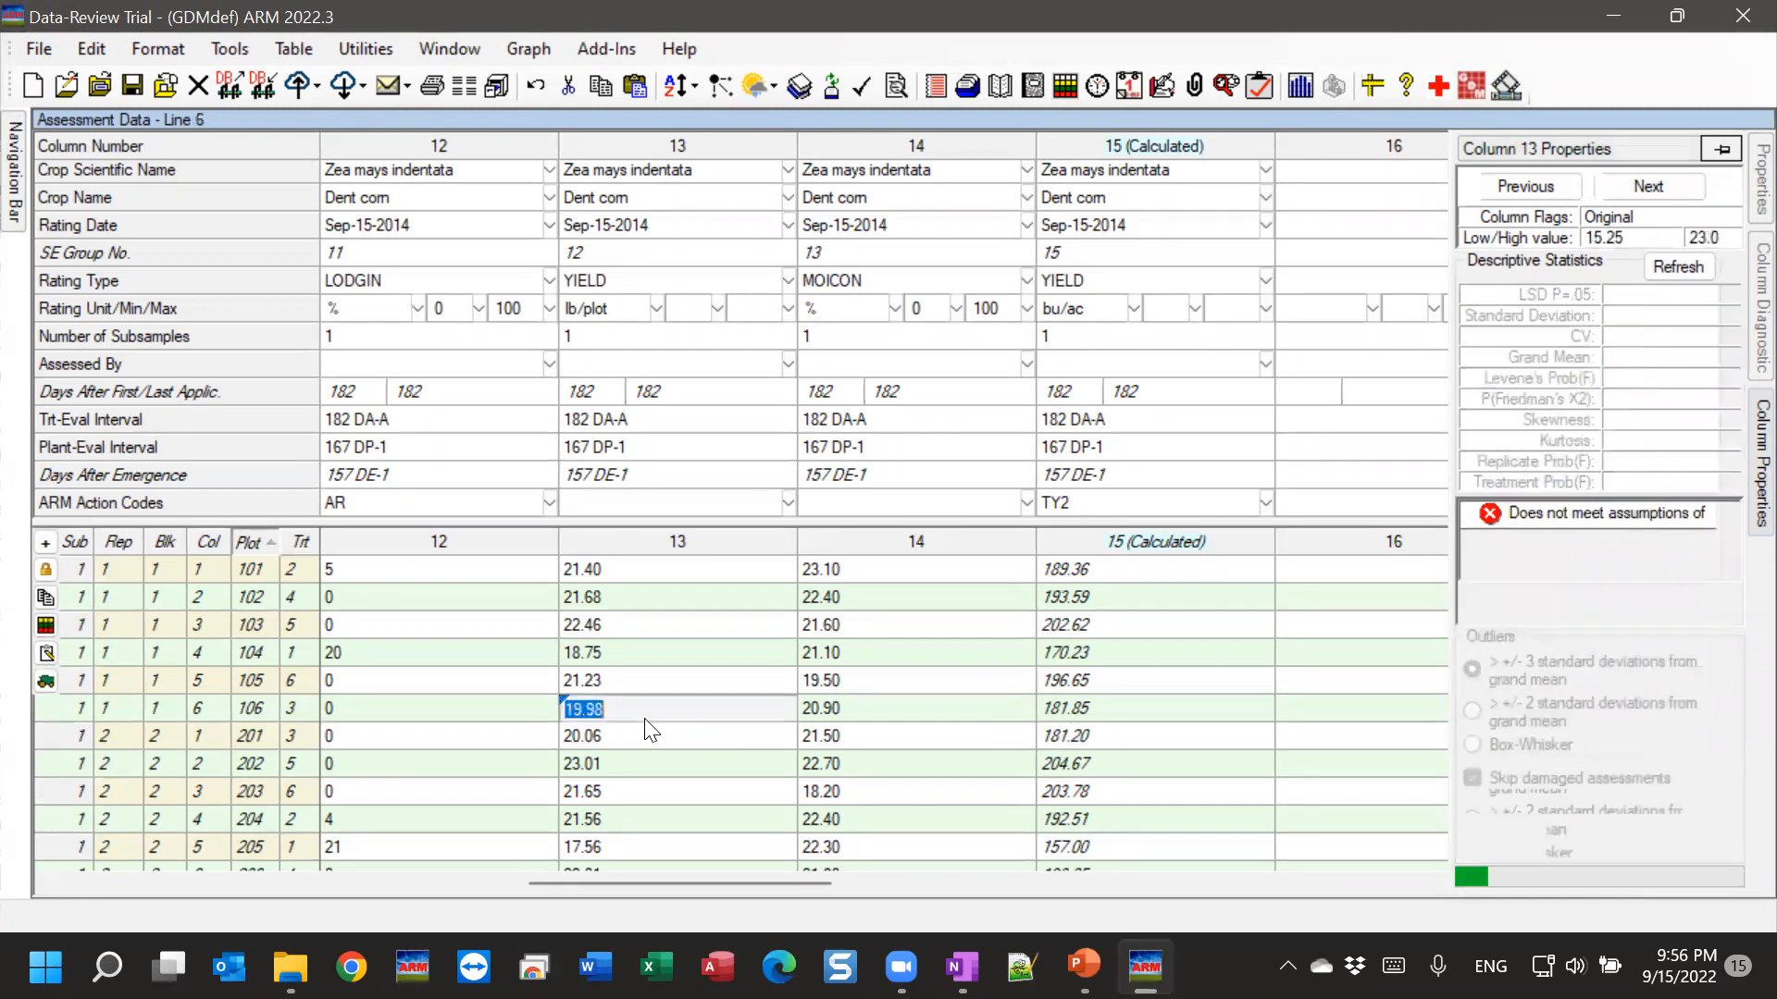
pyautogui.click(1738, 454)
pyautogui.click(1717, 145)
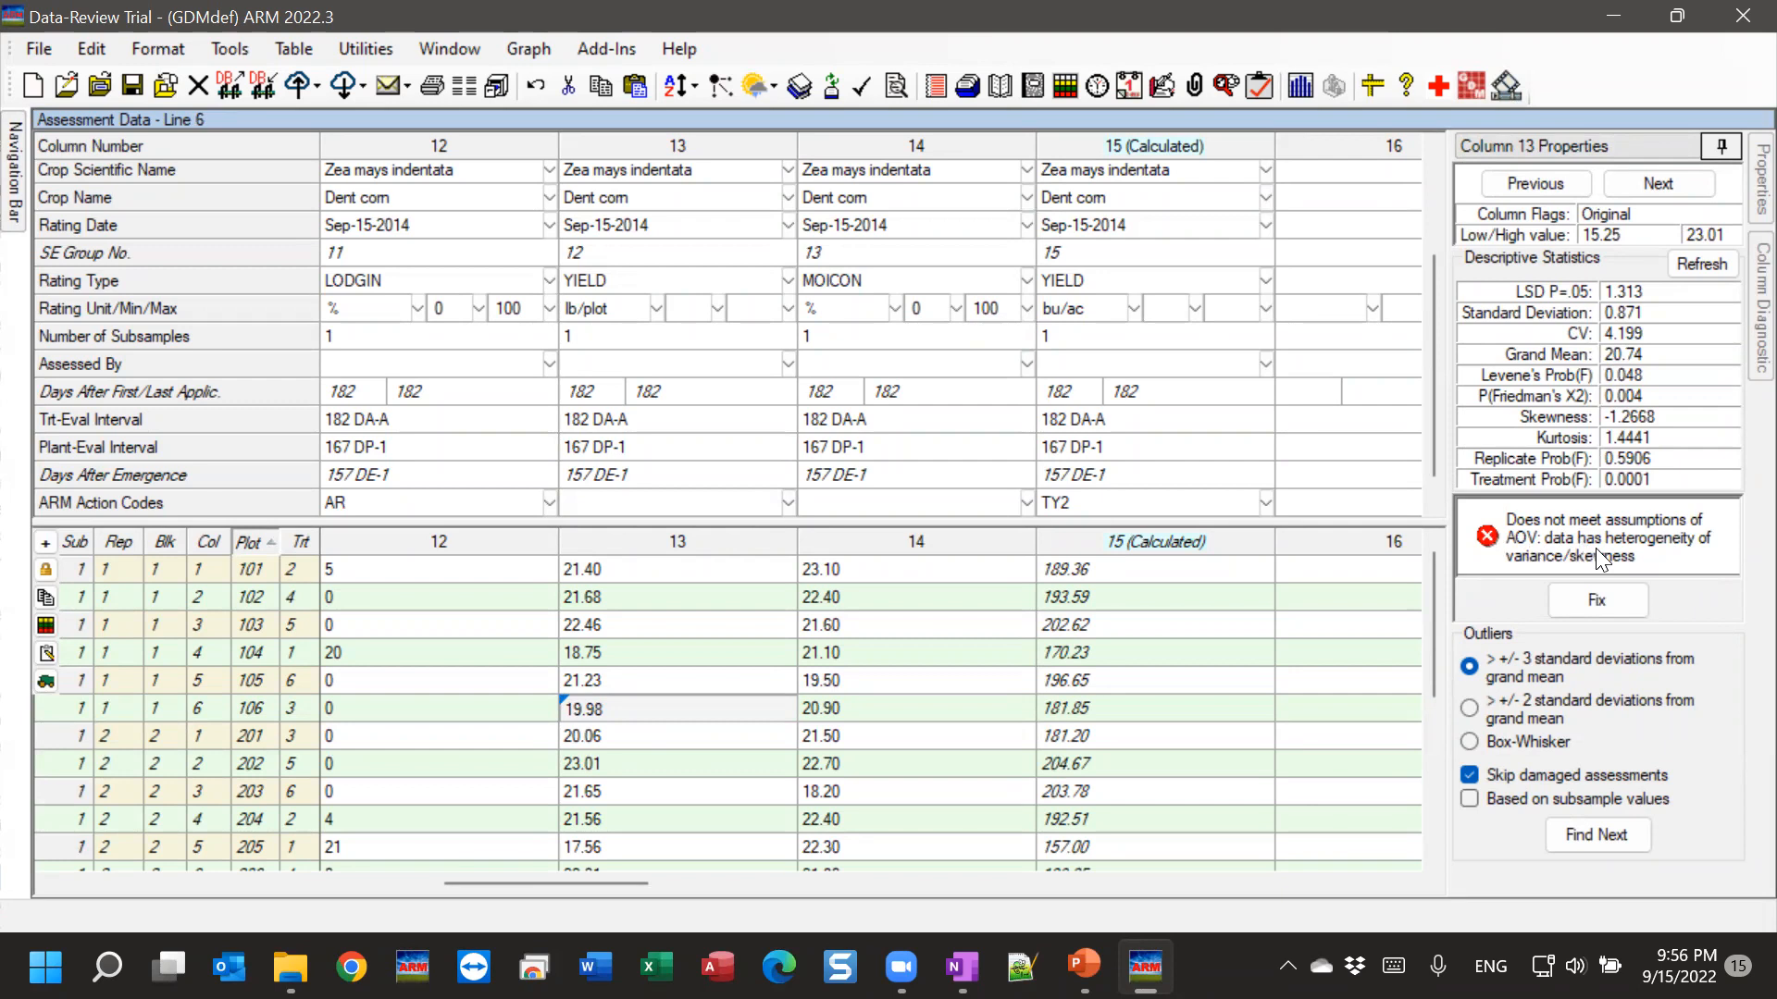
# Review the automatic fix offered for column 13's AOV assumption violation, and decline excluding treatment 1.
pyautogui.click(1591, 602)
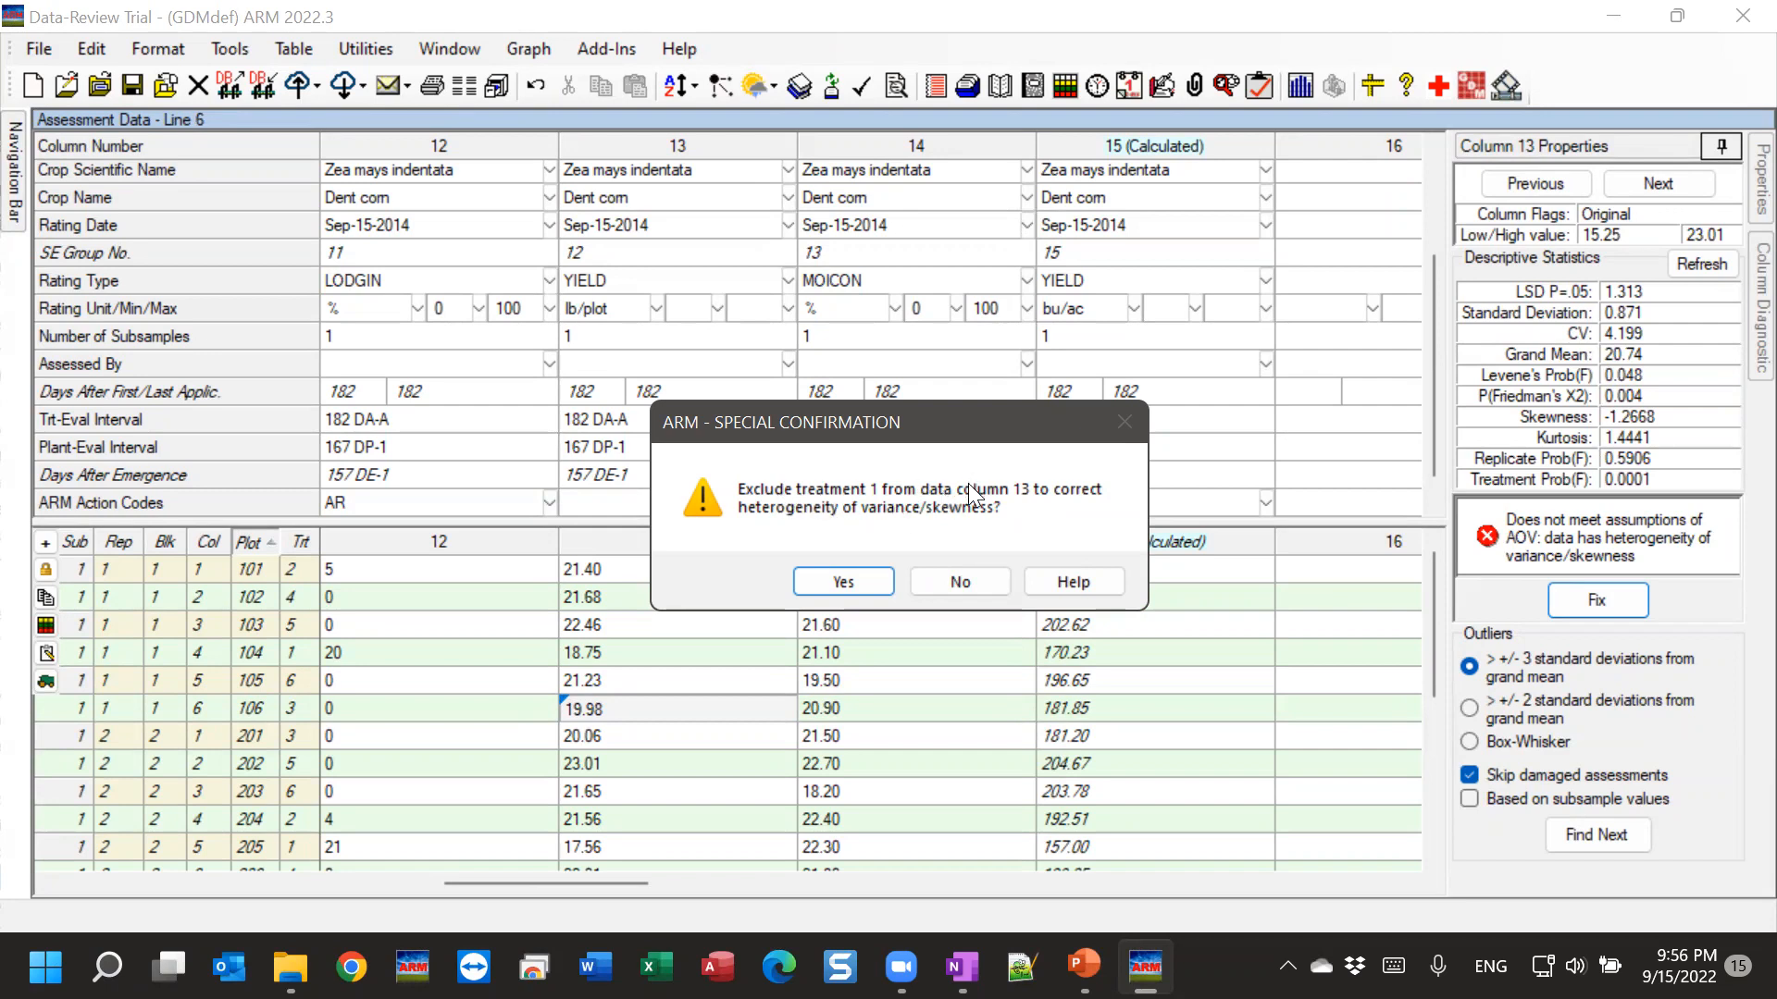
pyautogui.click(959, 581)
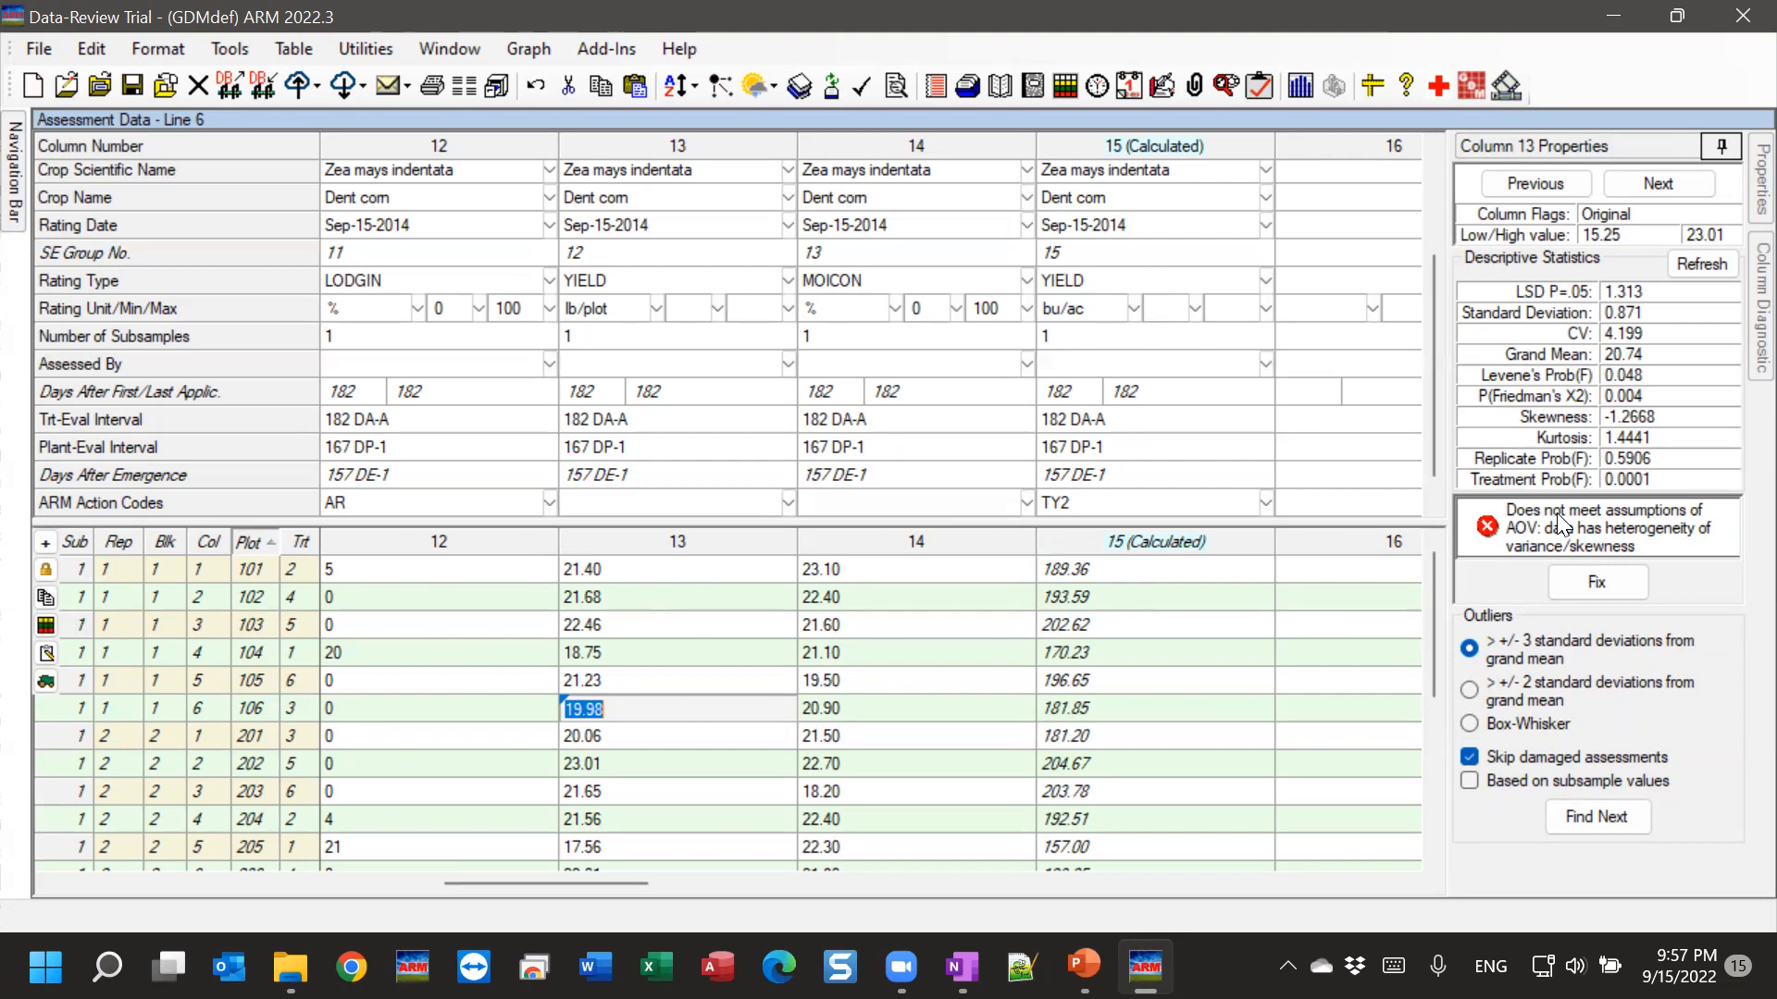
pyautogui.click(1553, 148)
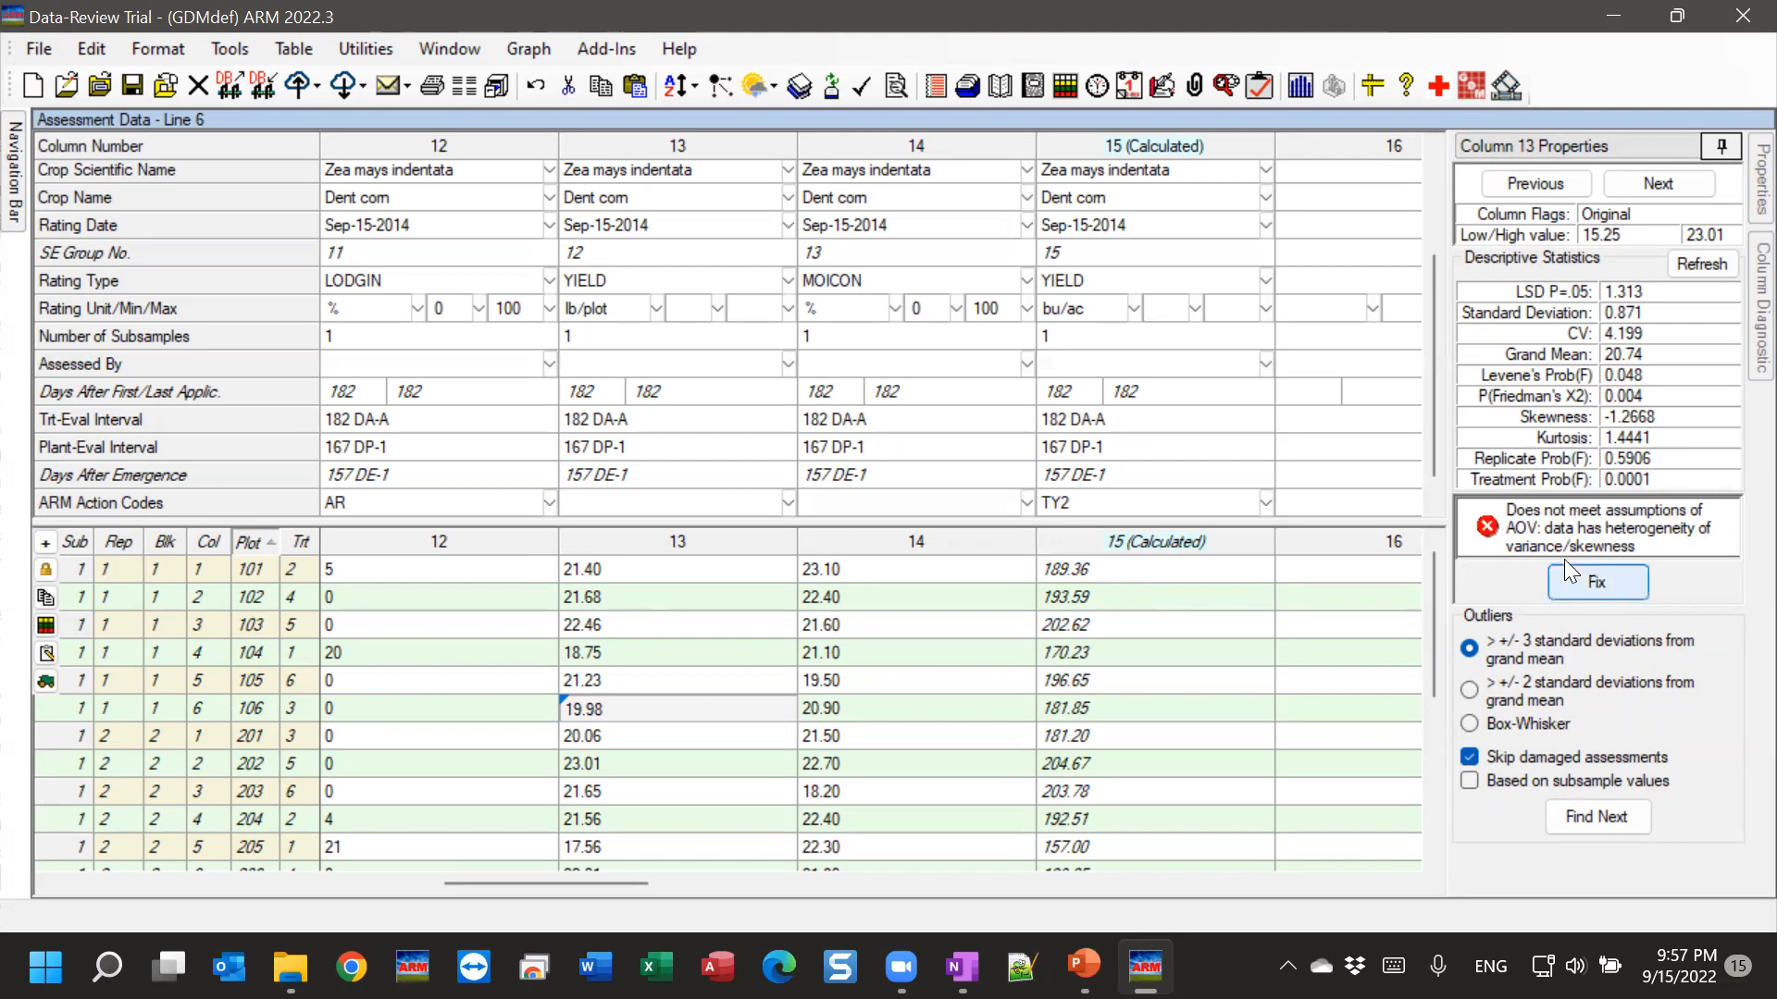
# Open the print report setup and look through the AOV Means Table report options.
pyautogui.click(39, 52)
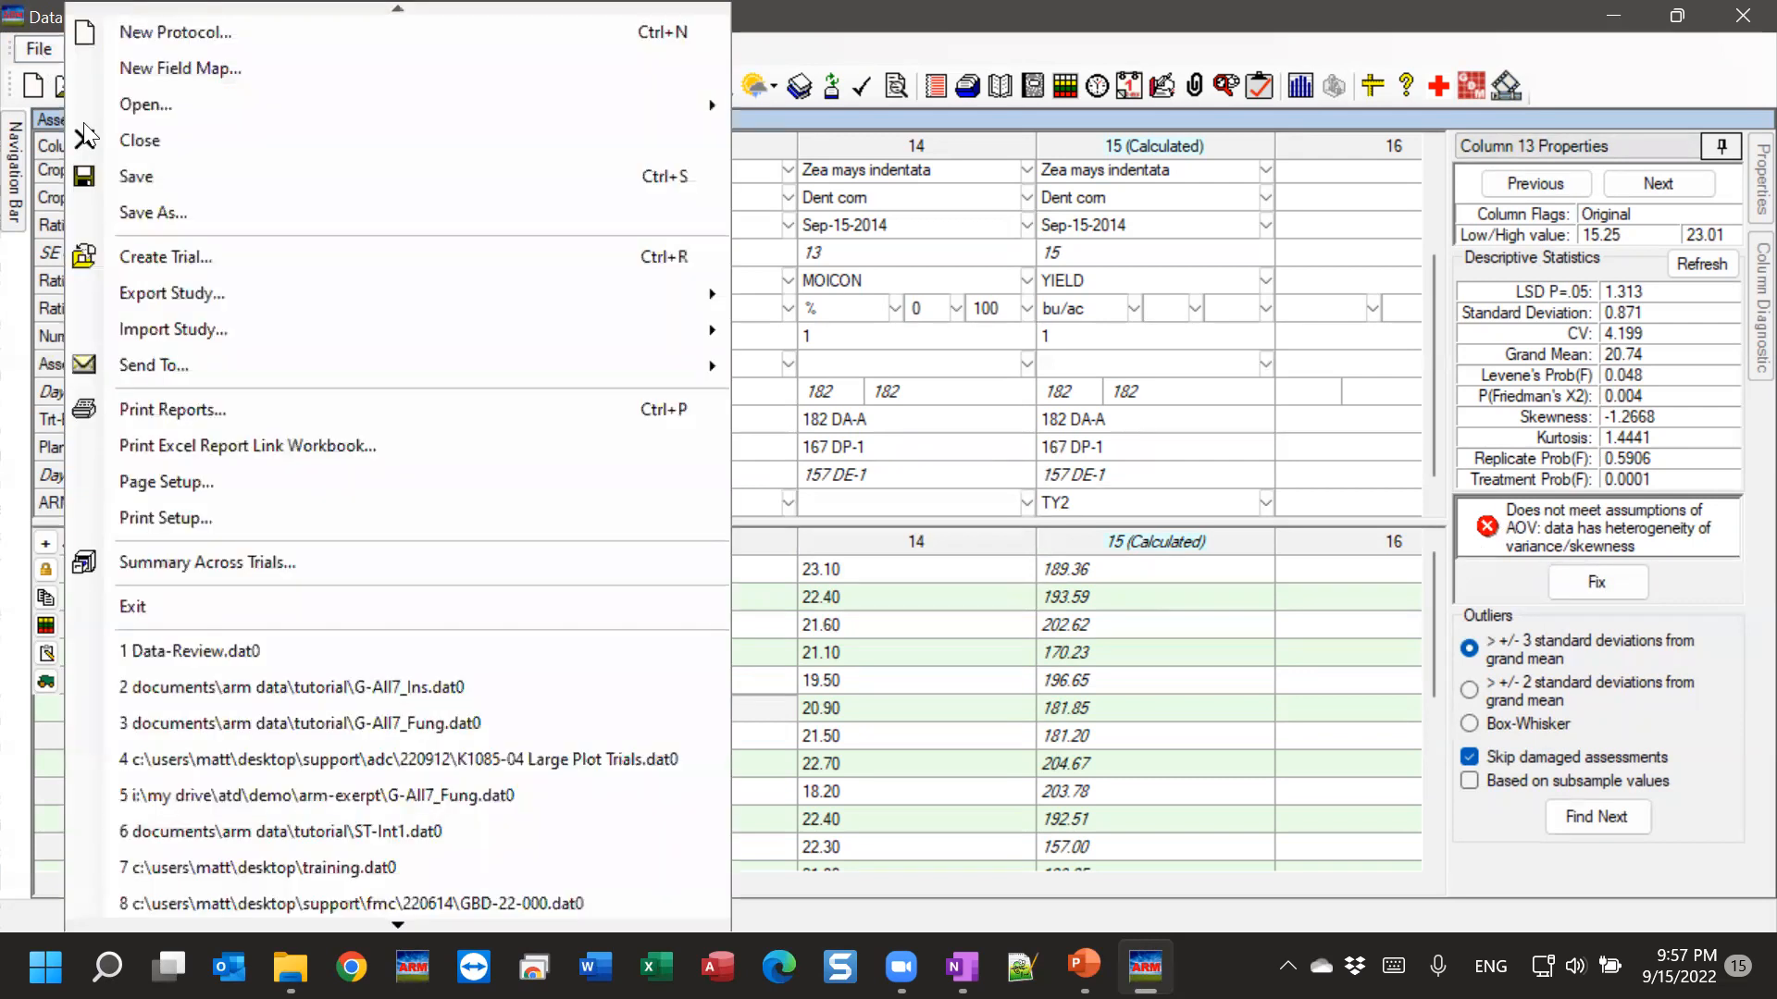
pyautogui.click(158, 409)
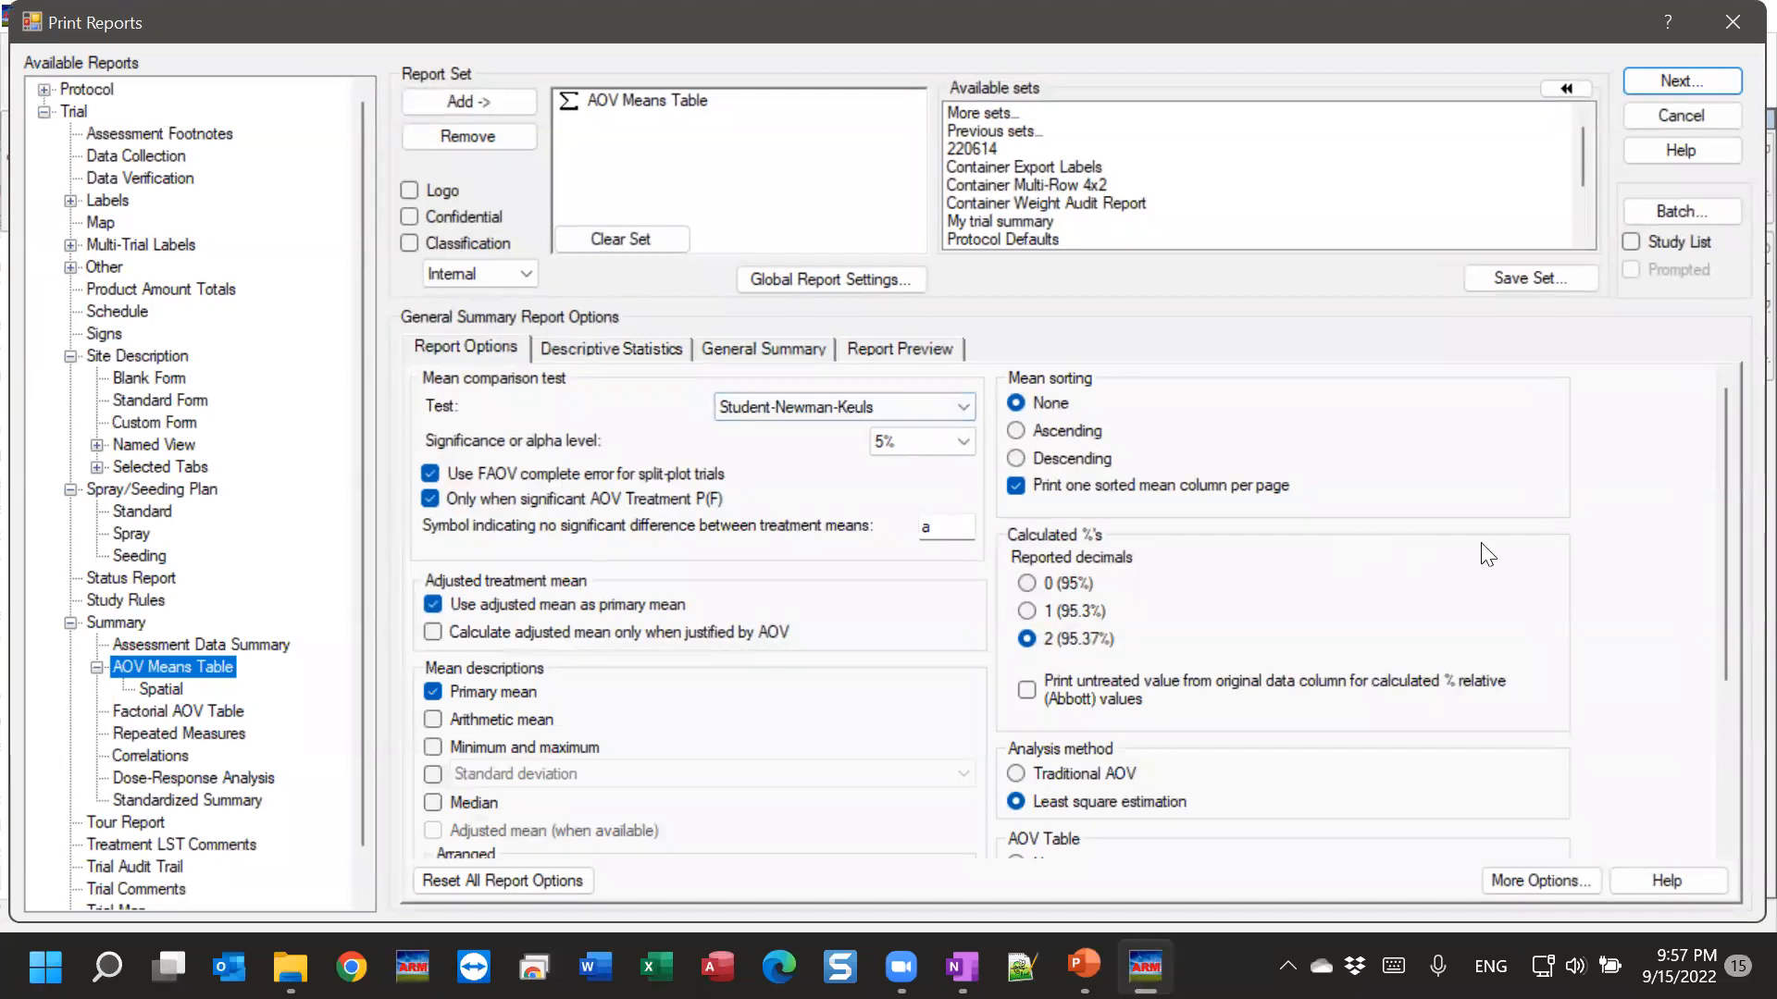
pyautogui.scroll(-3, 1527, 555)
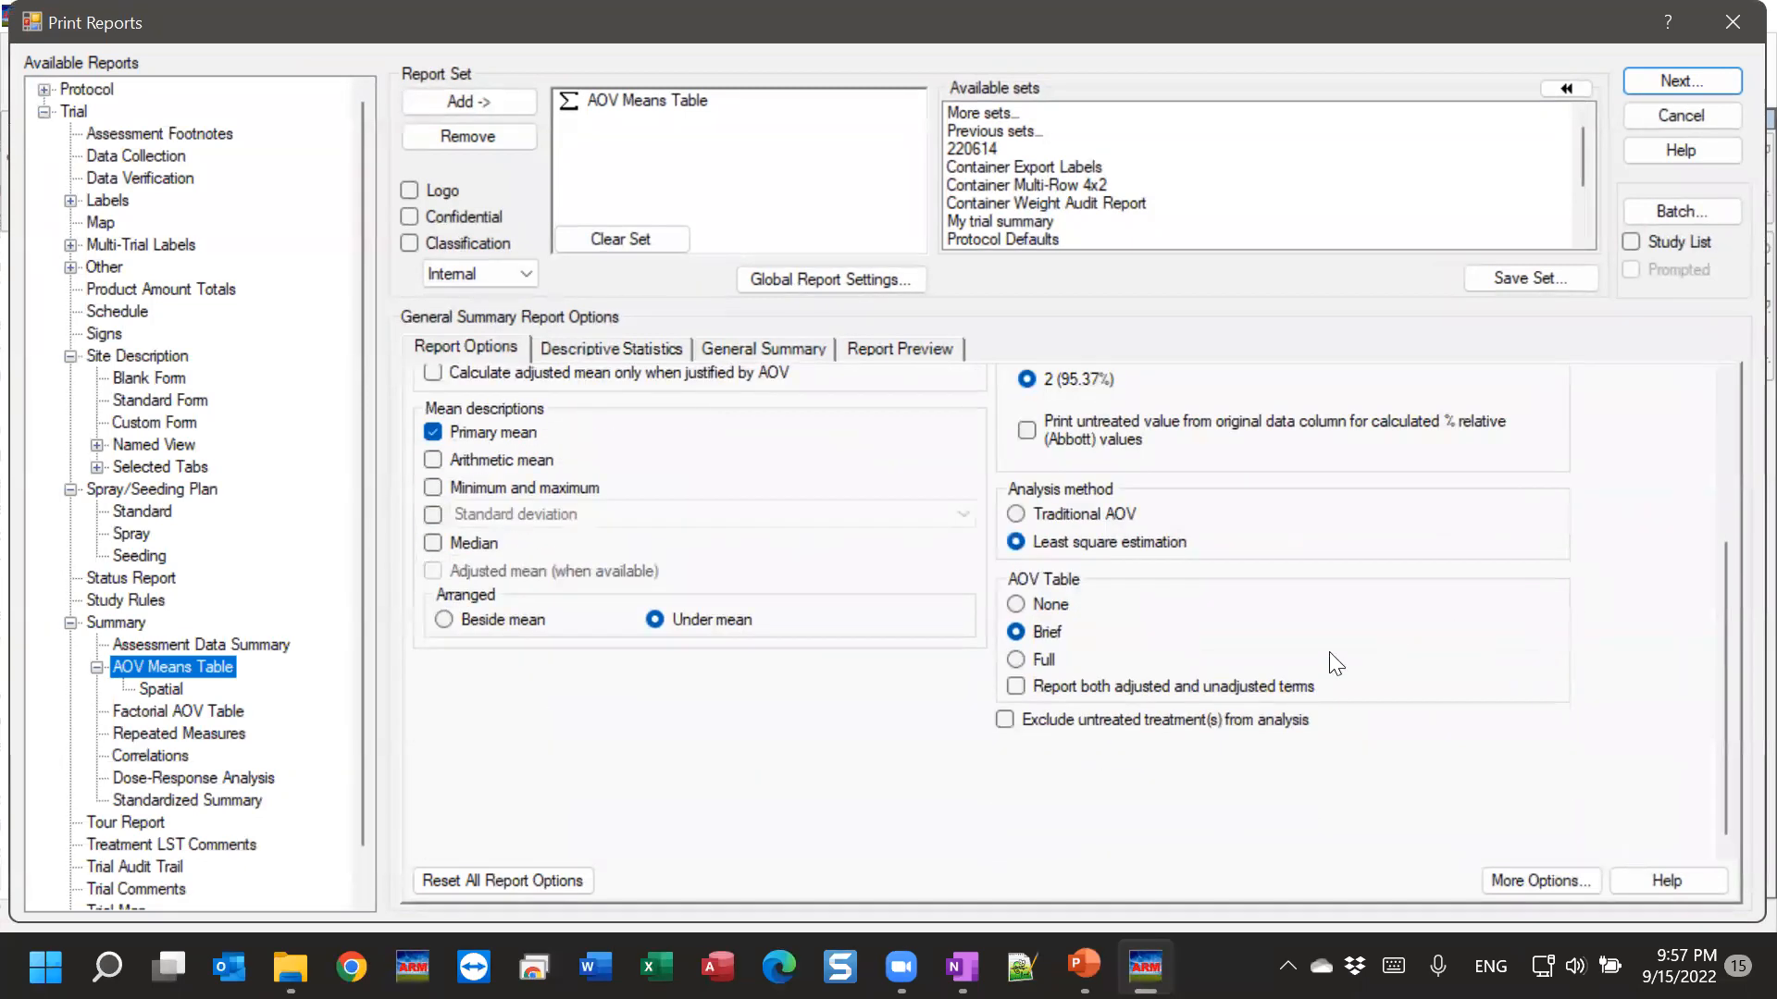
pyautogui.scroll(3, 1434, 627)
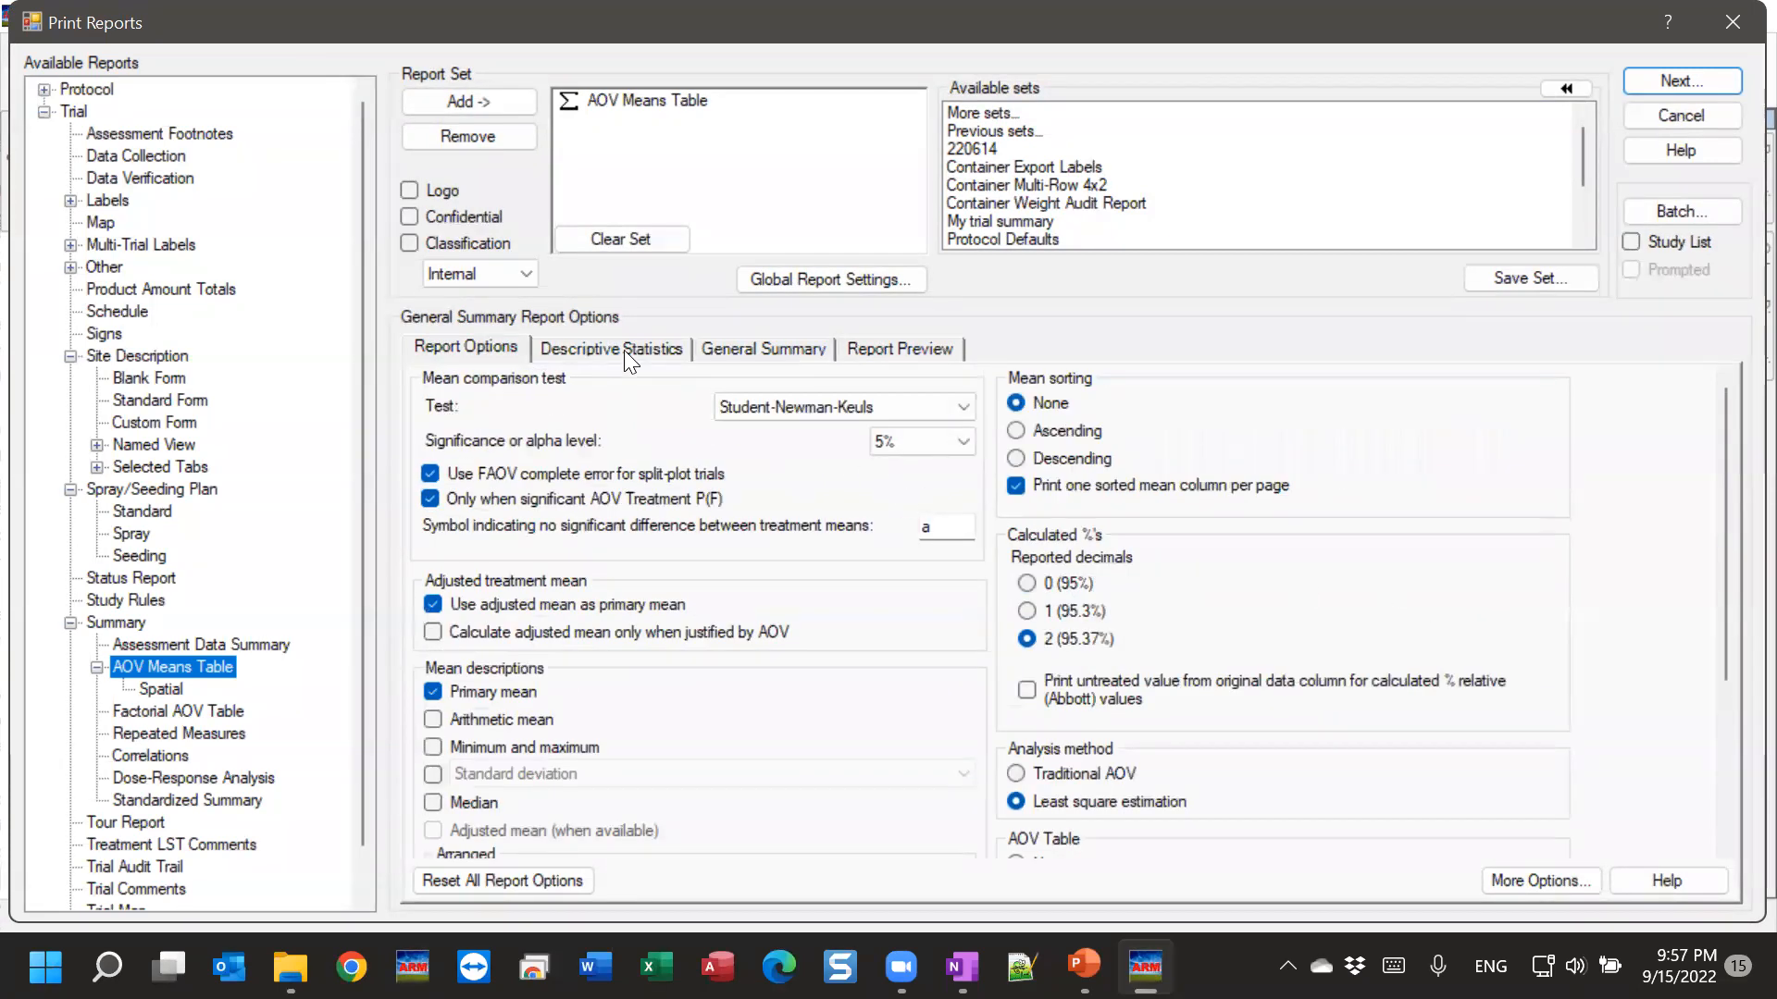
# Try Prompt for applying automatic transformations or treatment exclusions to columns violating AOV assumptions, and close the report setup without printing.
pyautogui.click(773, 348)
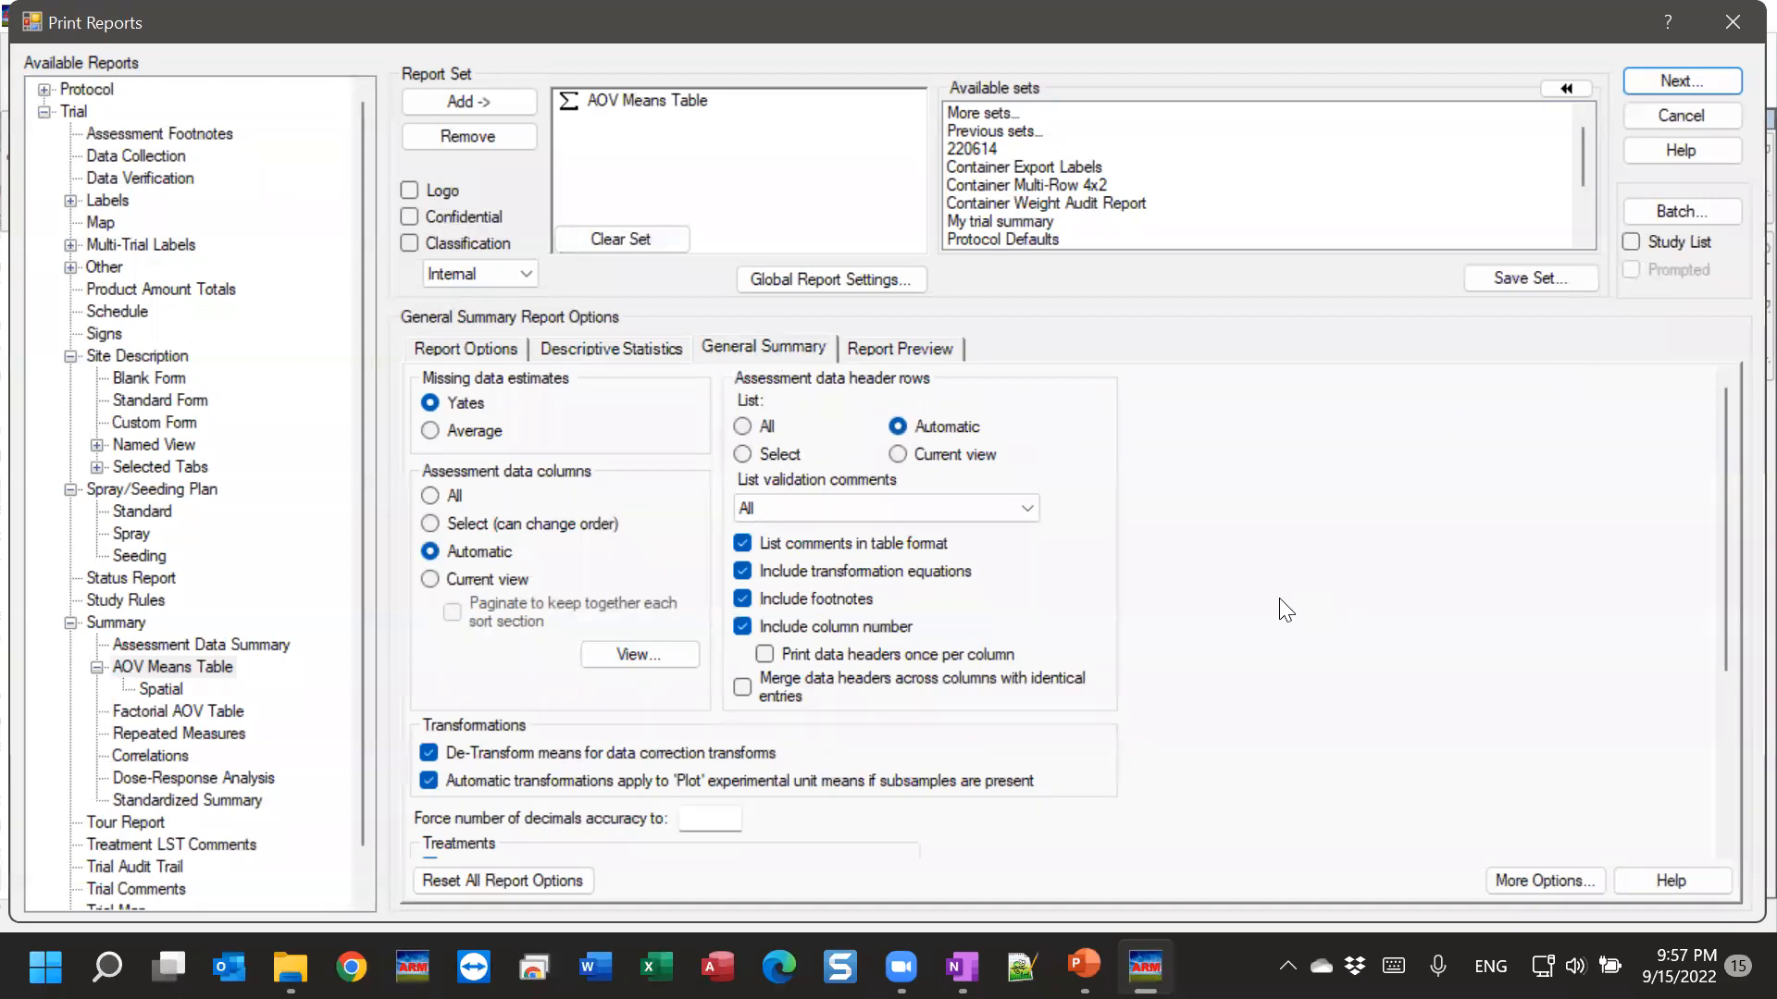
pyautogui.scroll(-5, 1152, 609)
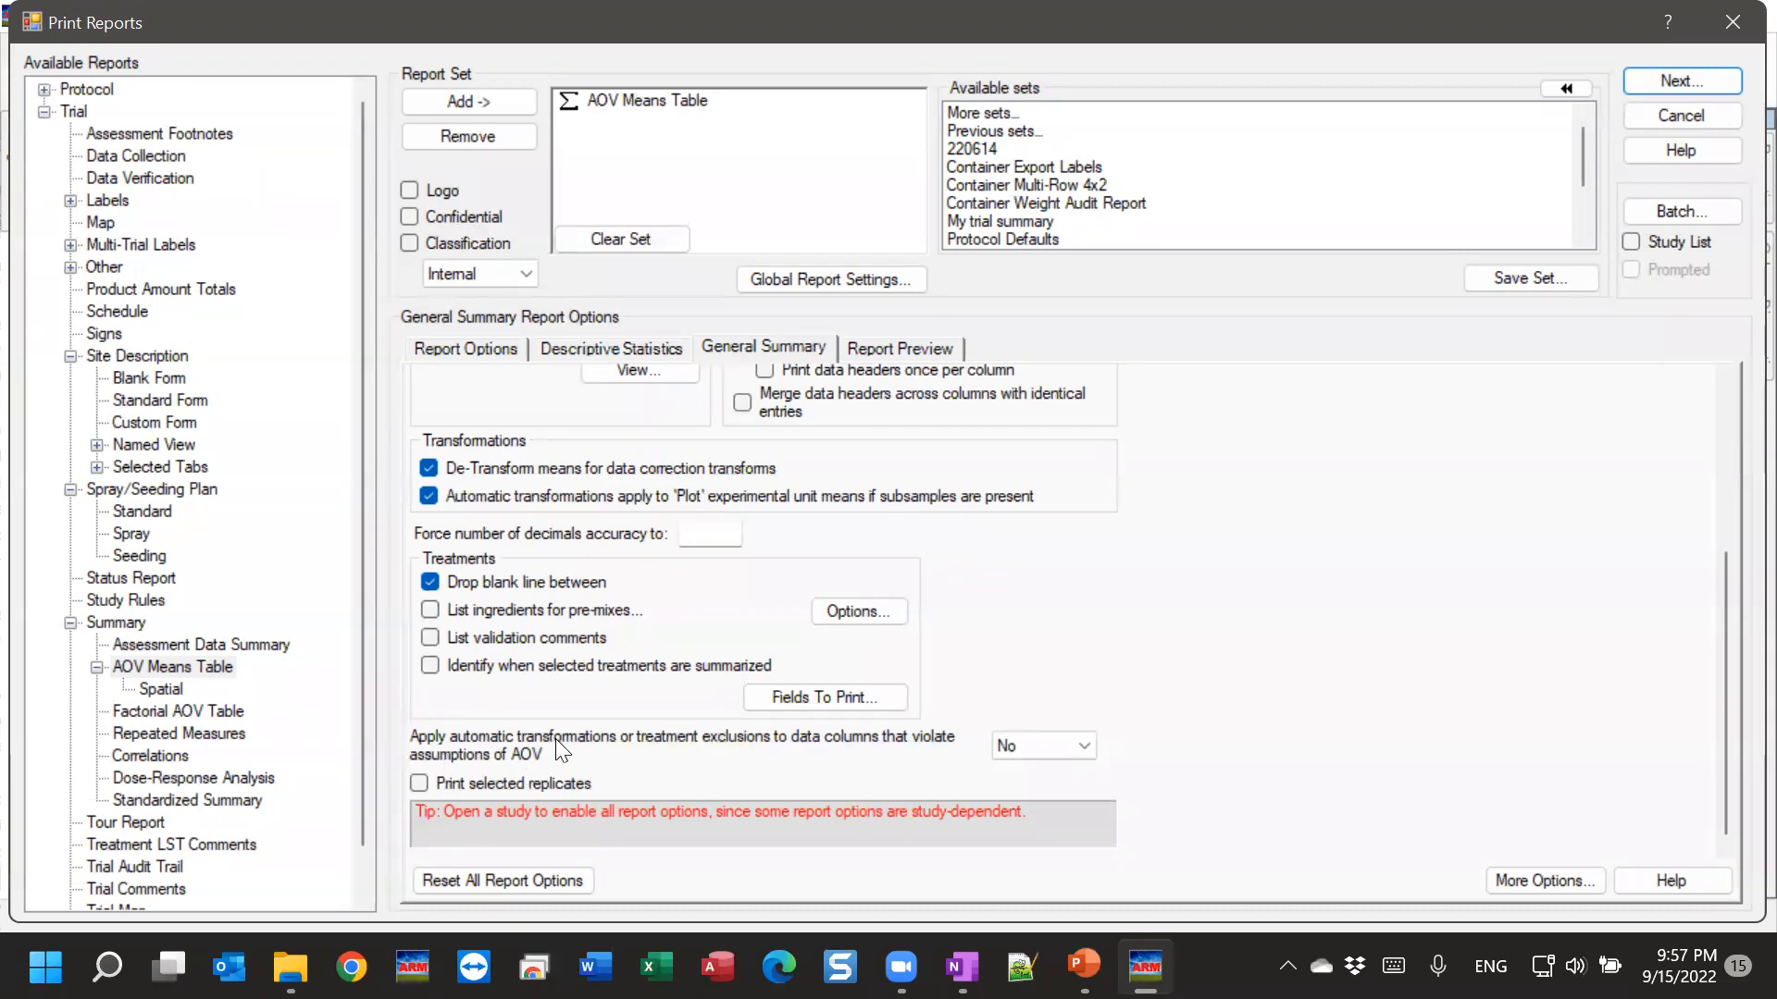
pyautogui.click(1083, 746)
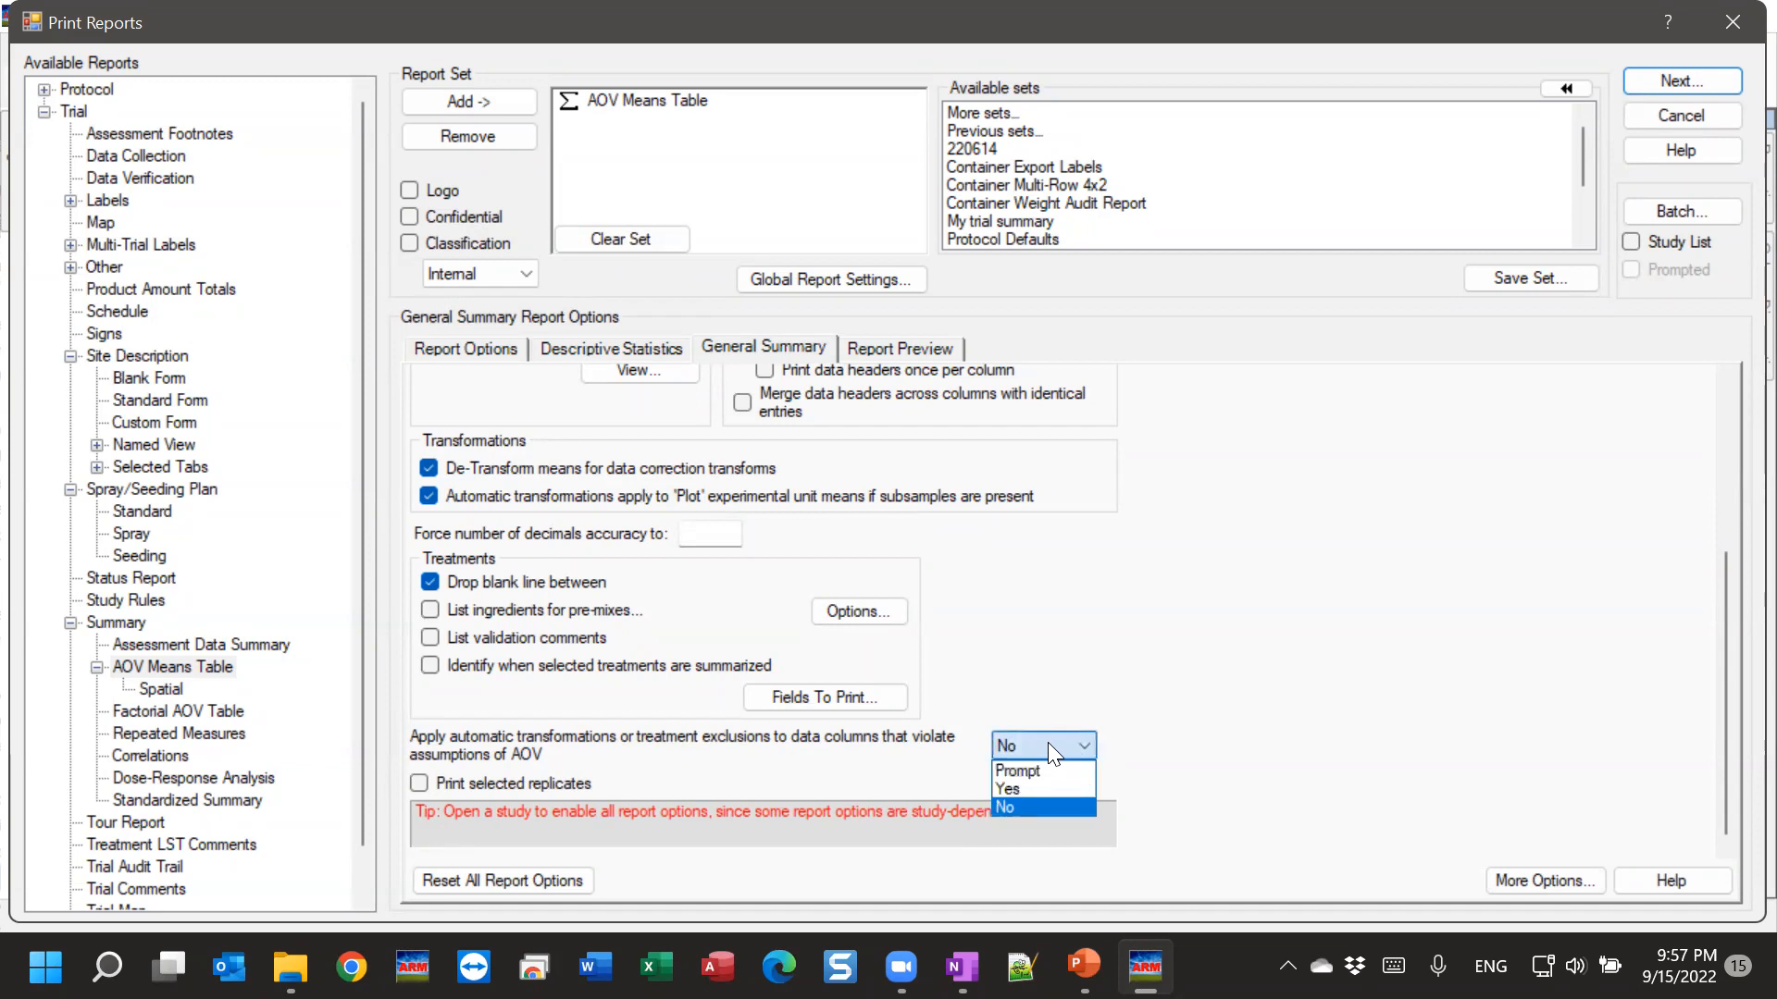
pyautogui.click(1029, 771)
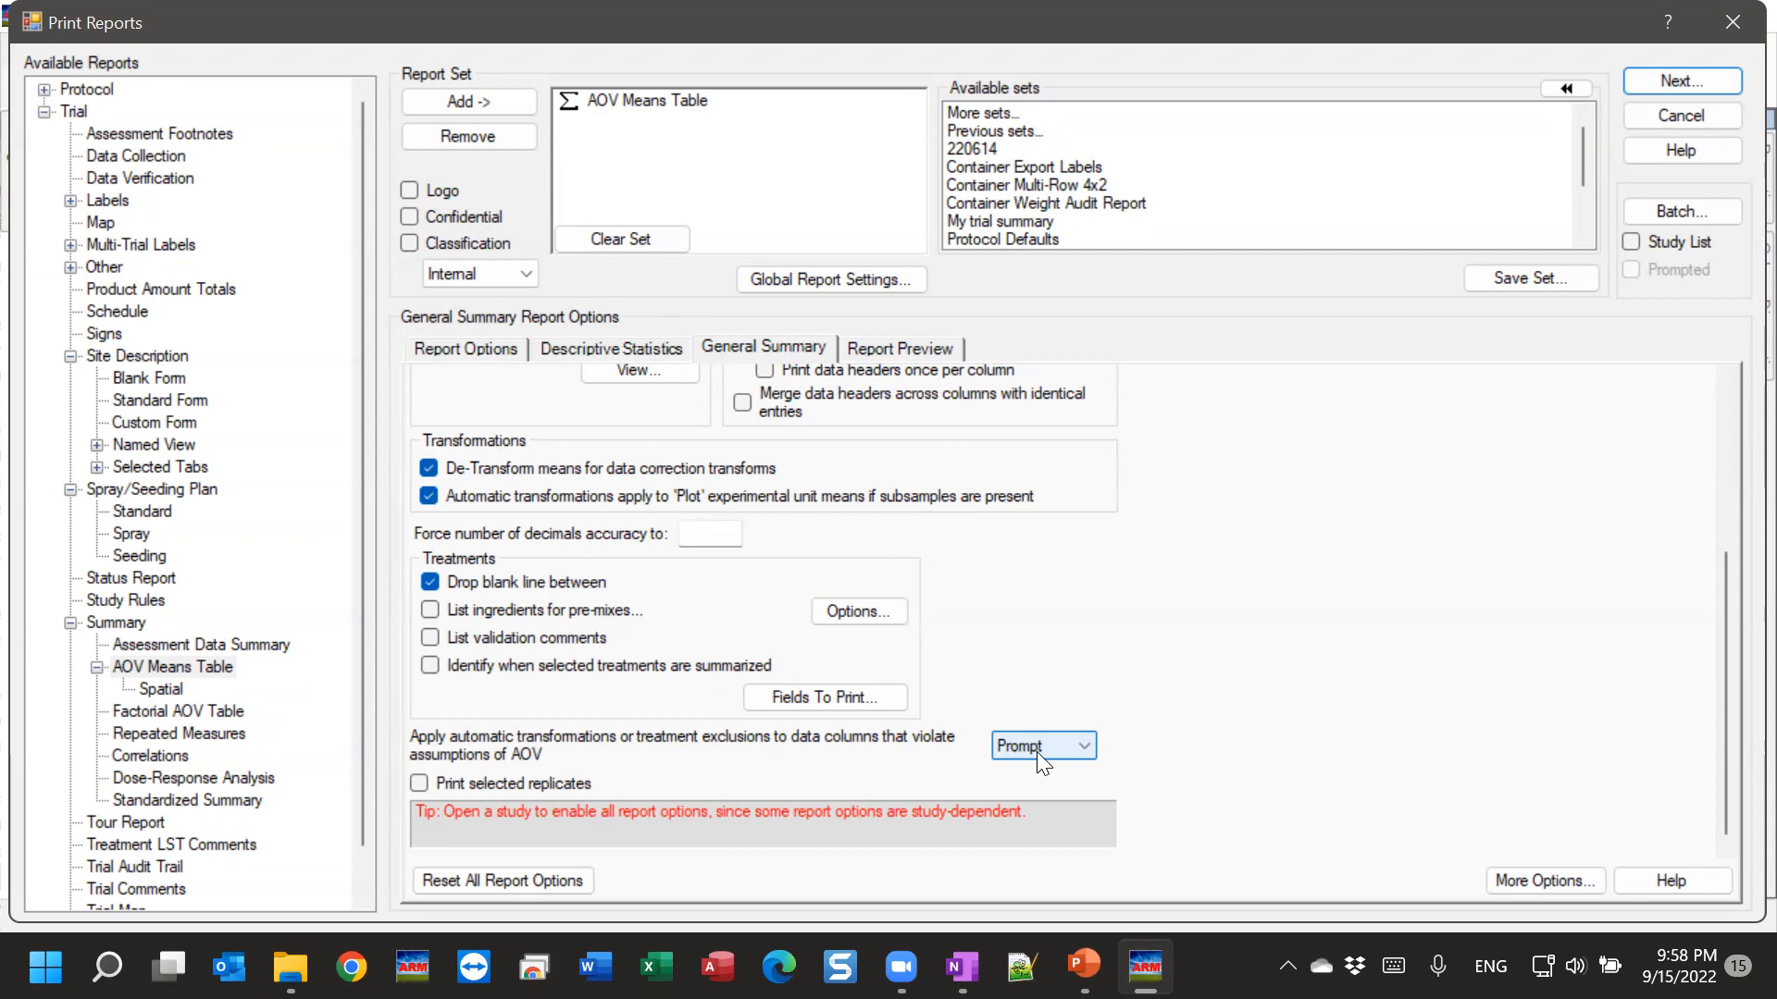
pyautogui.click(1731, 22)
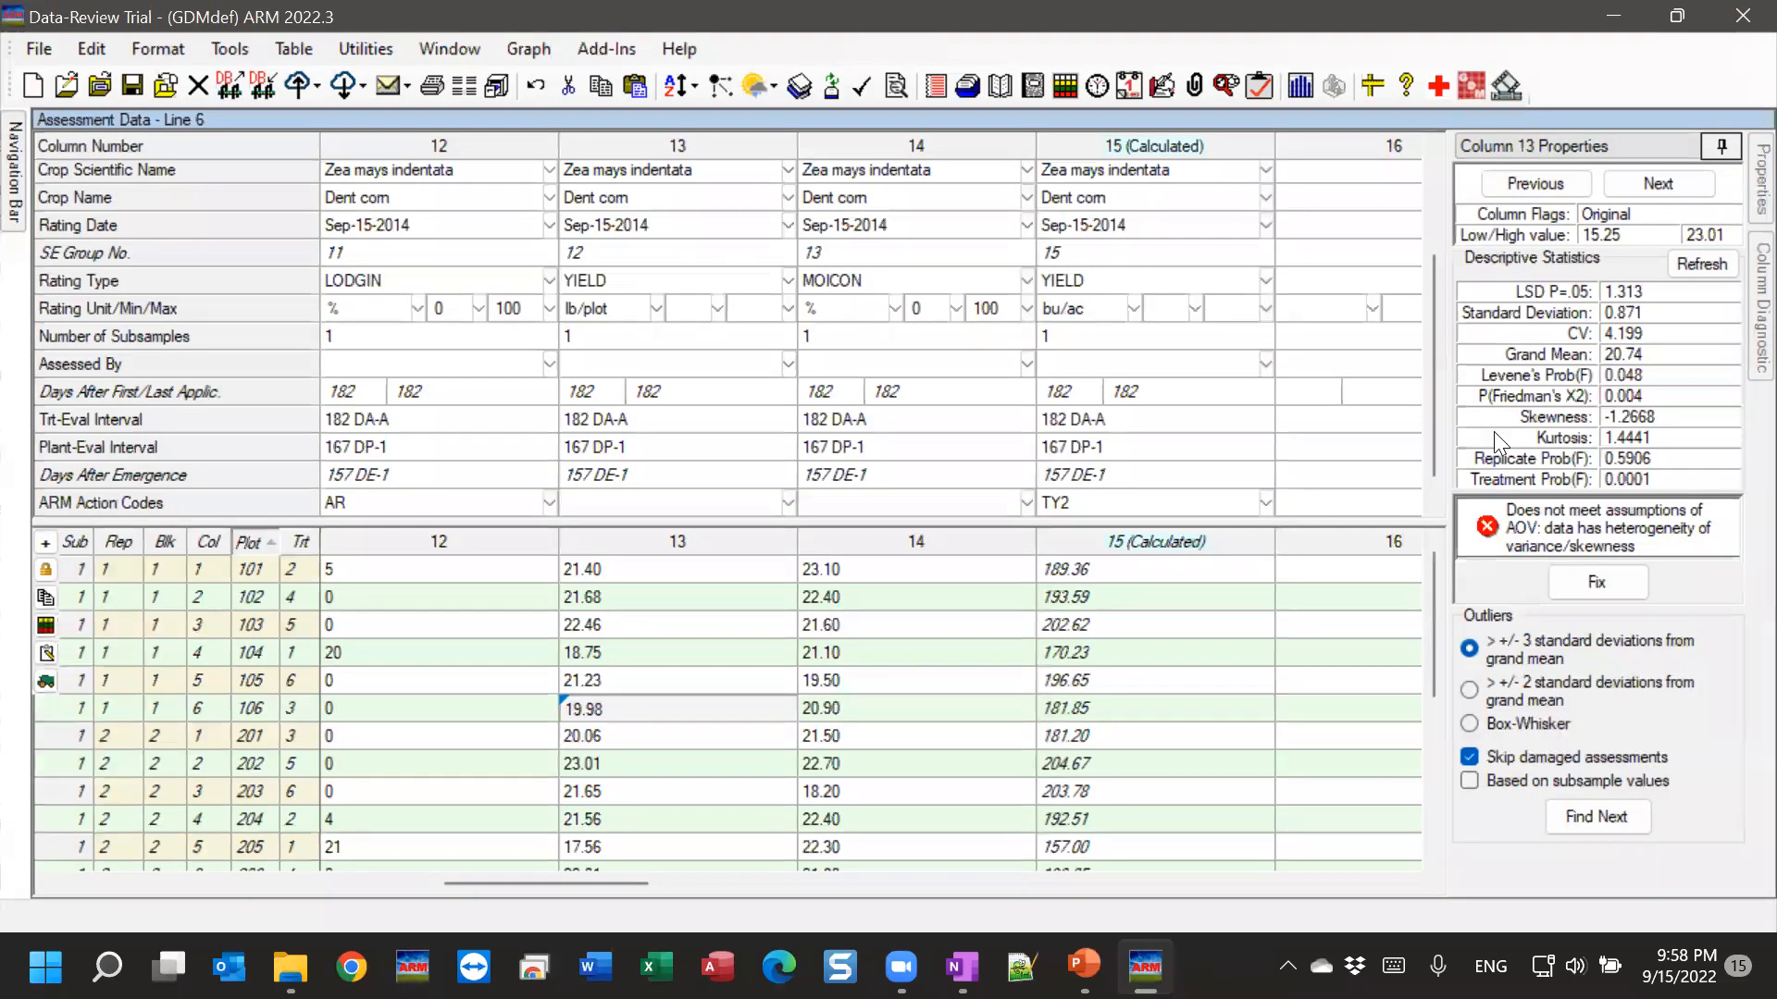
# Switch from column 13's properties to its diagnostics and compare the Raw and IID statistics for Levene's, ShapiroWilks, skewness and kurtosis.
pyautogui.click(1710, 152)
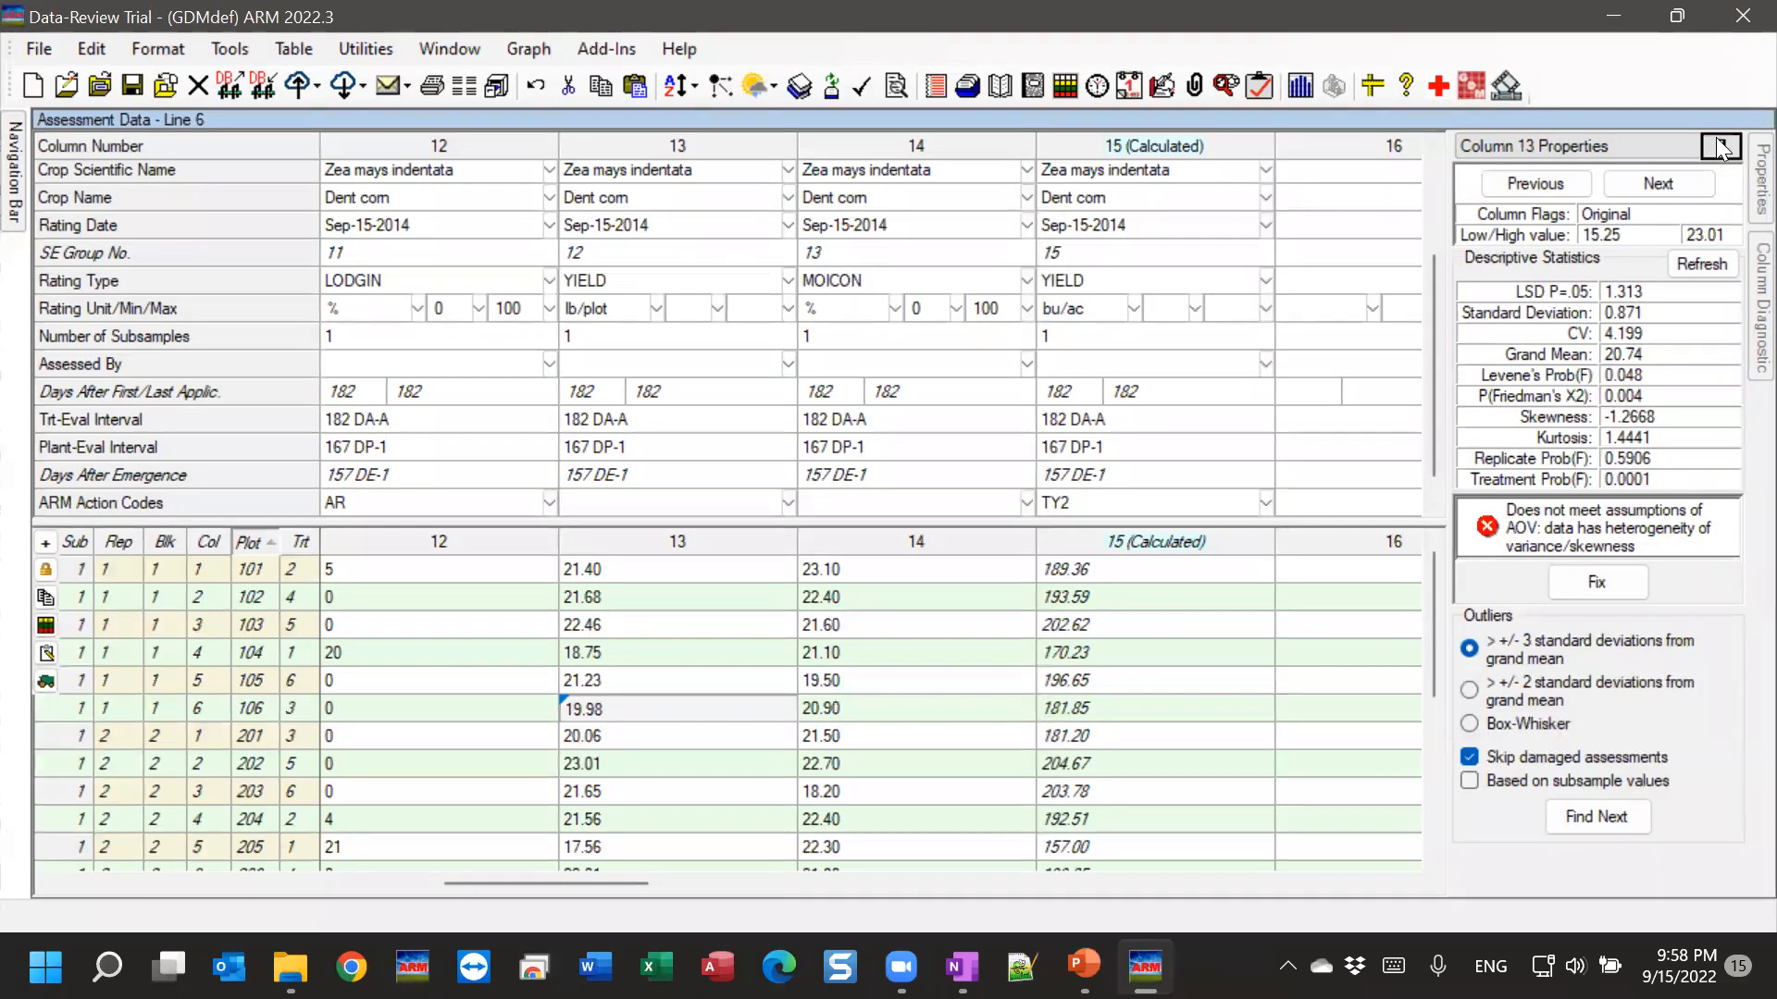
pyautogui.click(1748, 310)
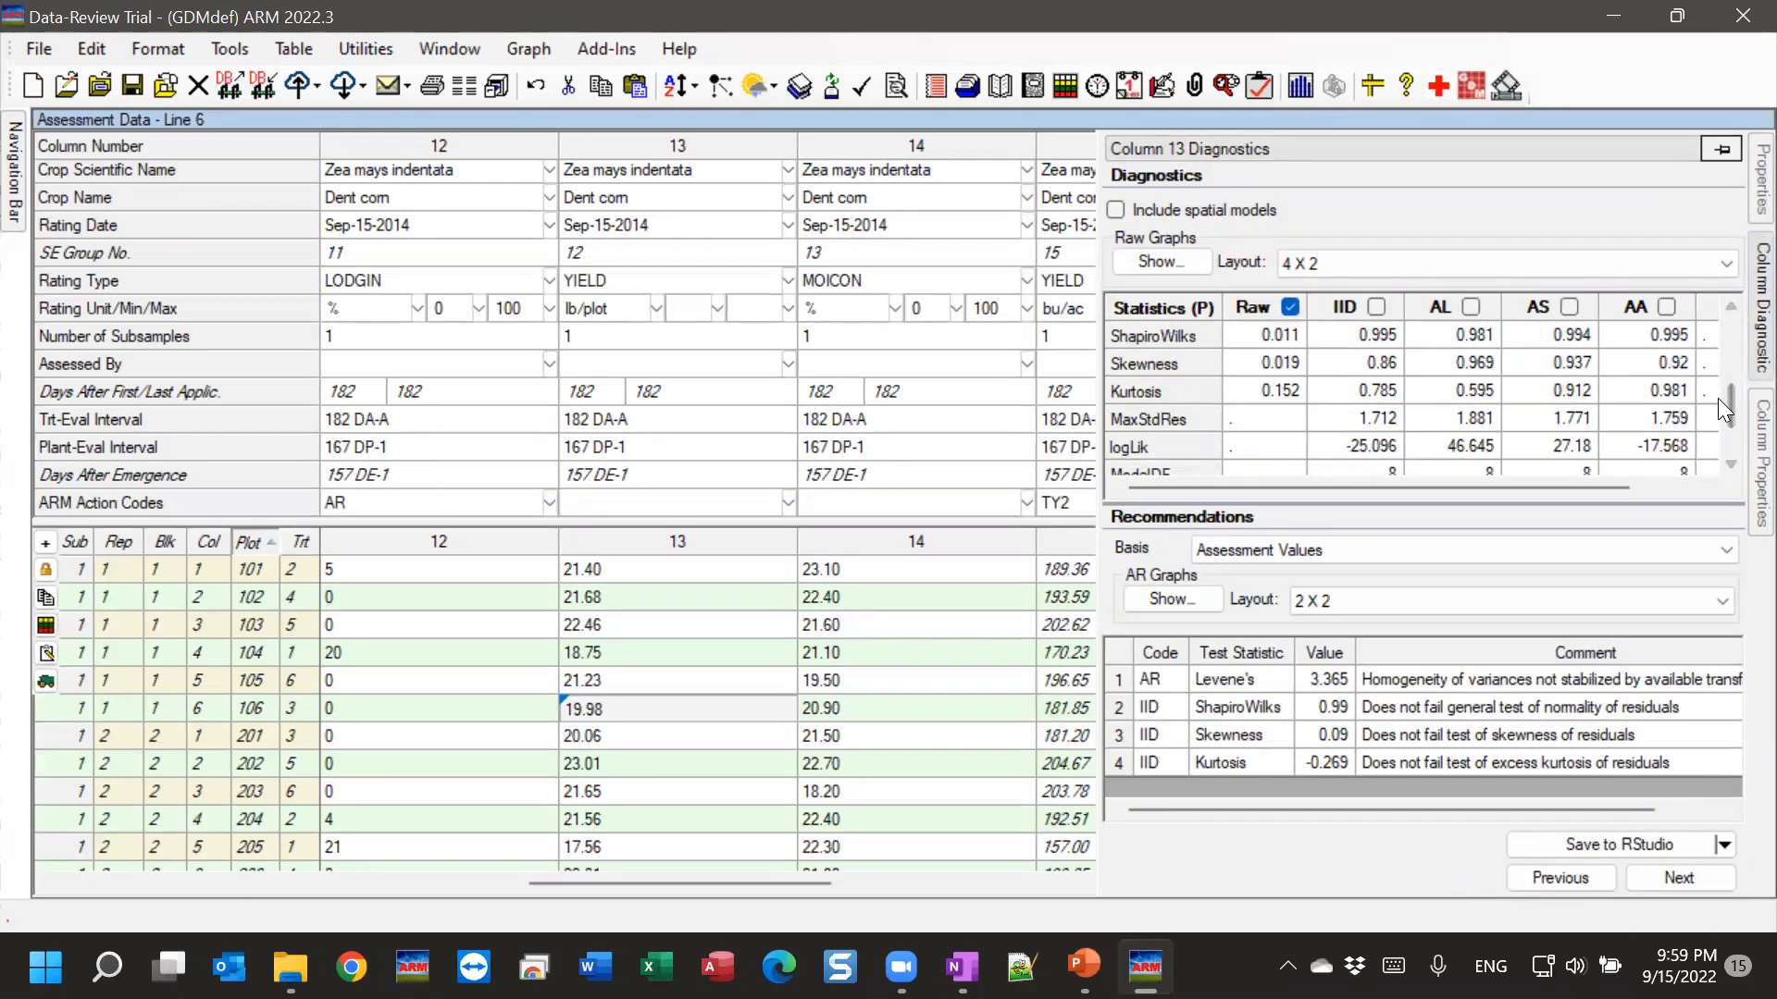
pyautogui.moveTo(1733, 400); pyautogui.dragTo(1733, 391)
pyautogui.click(1254, 433)
pyautogui.click(1384, 355)
pyautogui.click(1378, 381)
pyautogui.click(1375, 406)
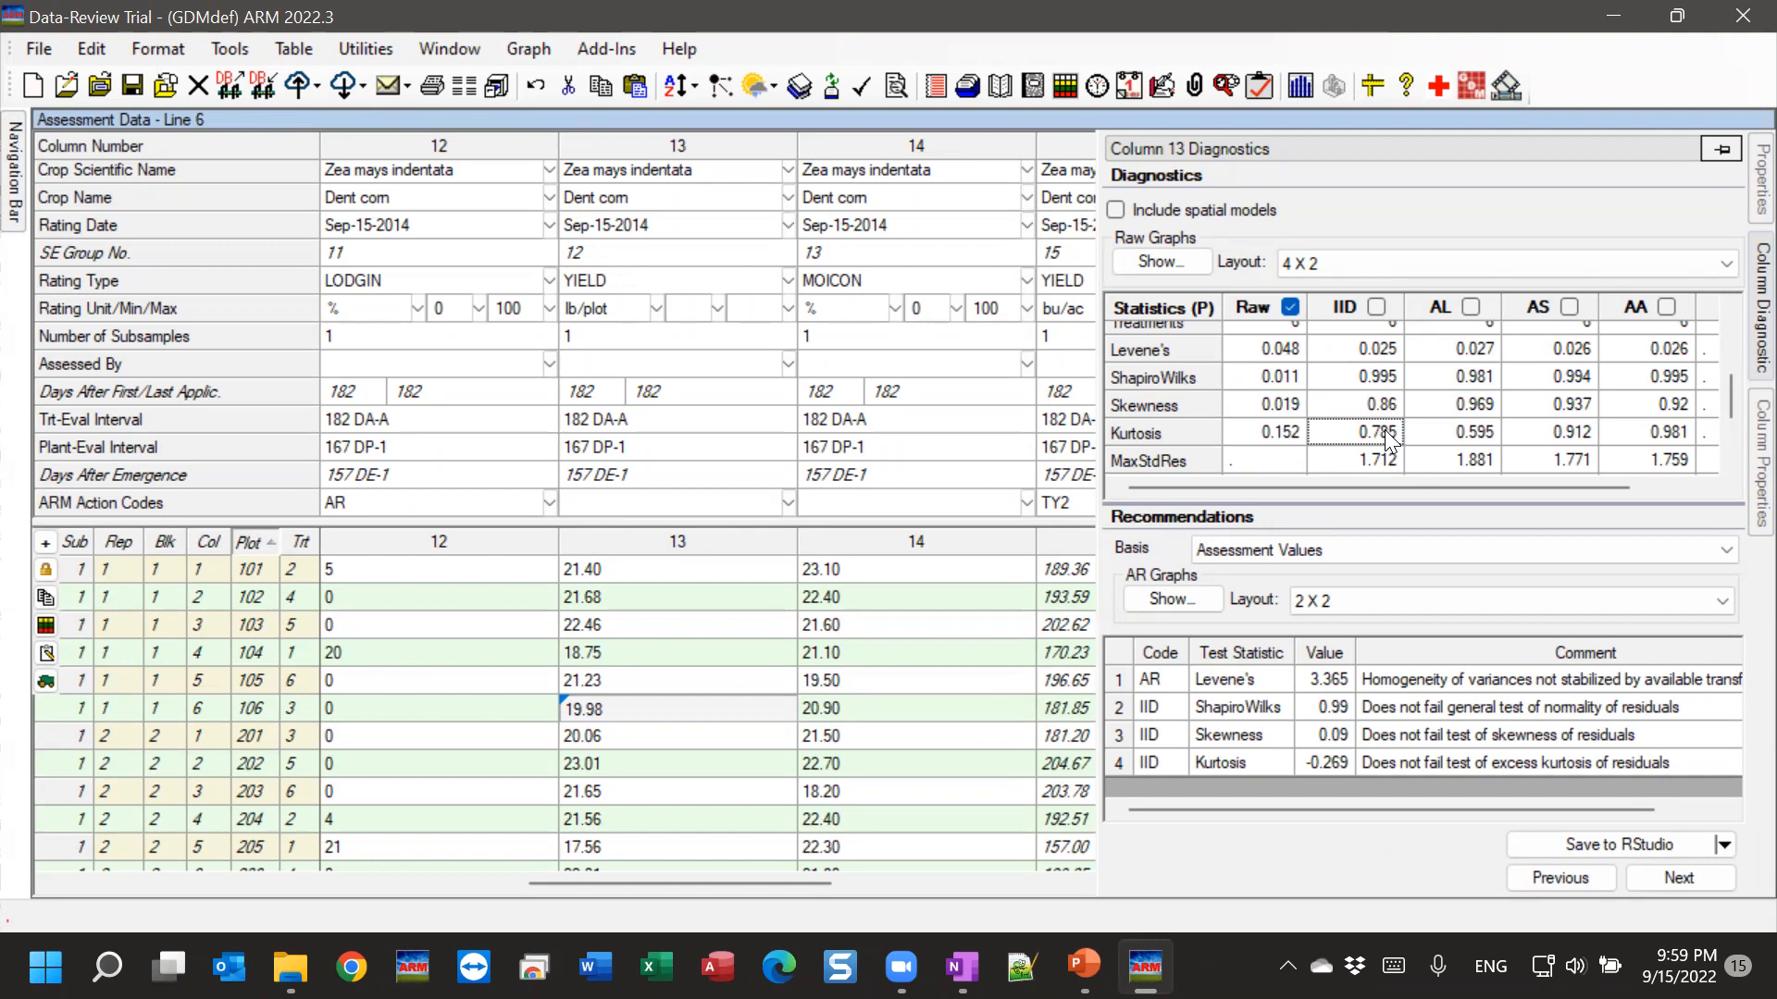
pyautogui.click(1251, 407)
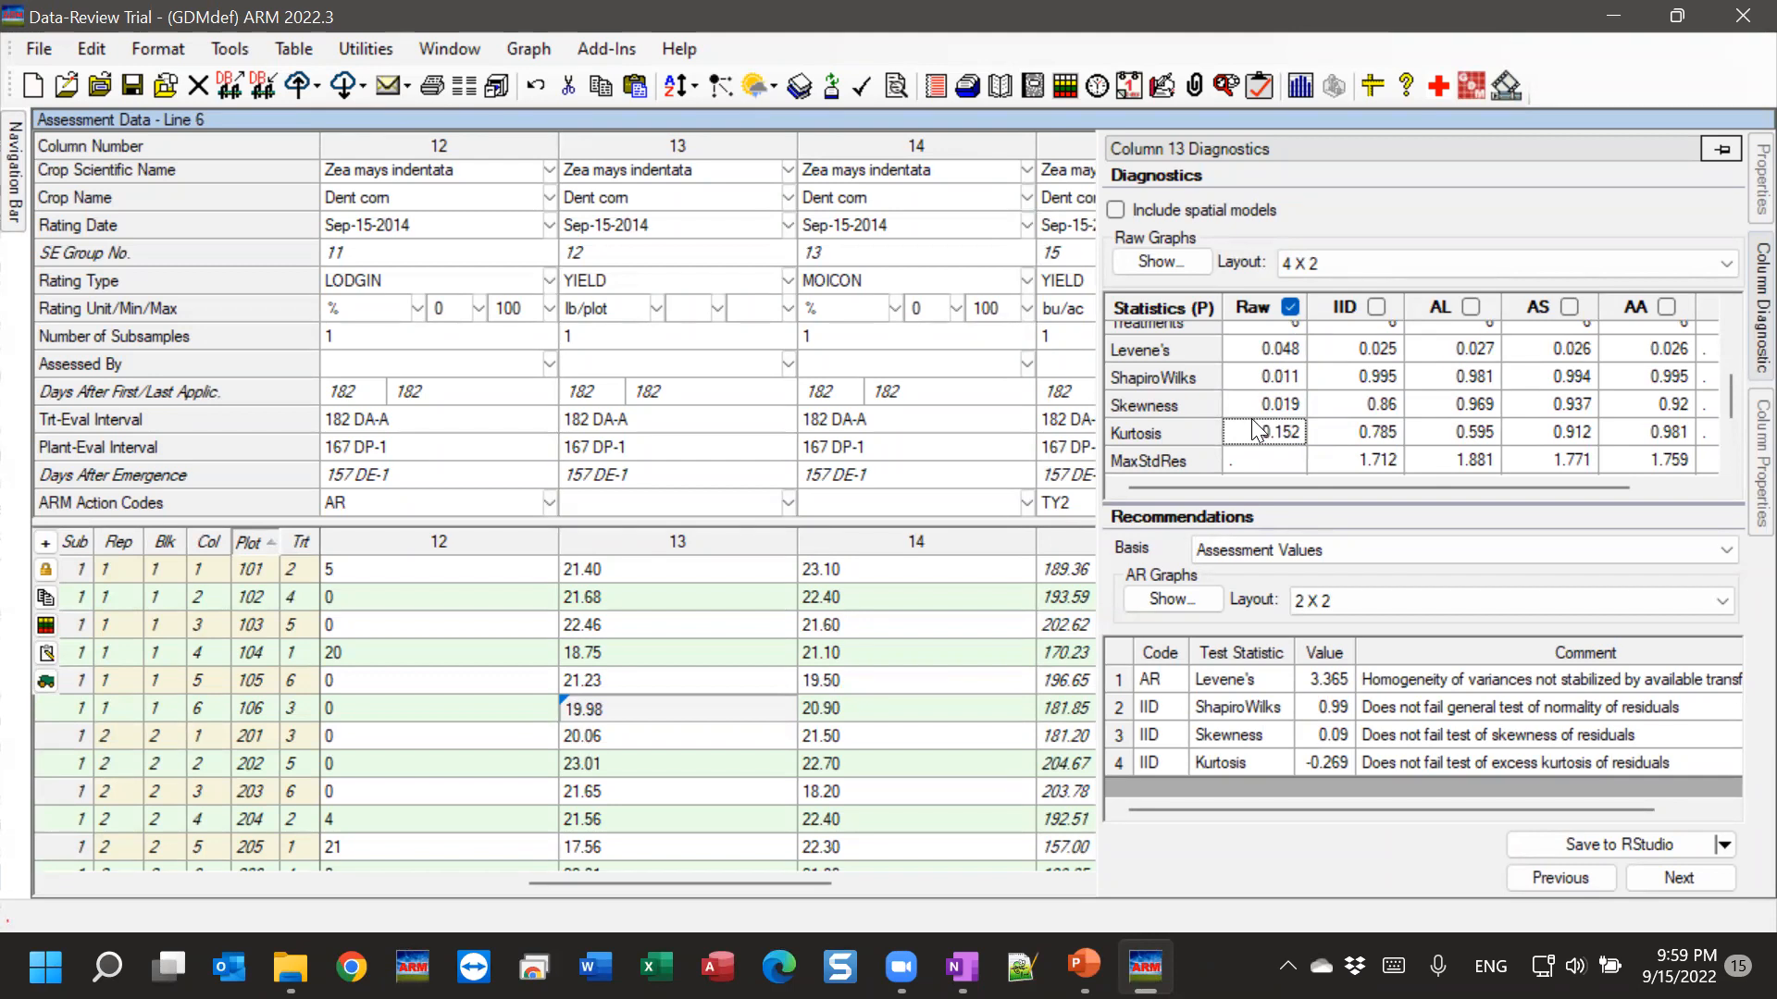
# Compare column 13's descriptive statistics in its properties with the Raw and IID values in its diagnostics.
pyautogui.click(1735, 468)
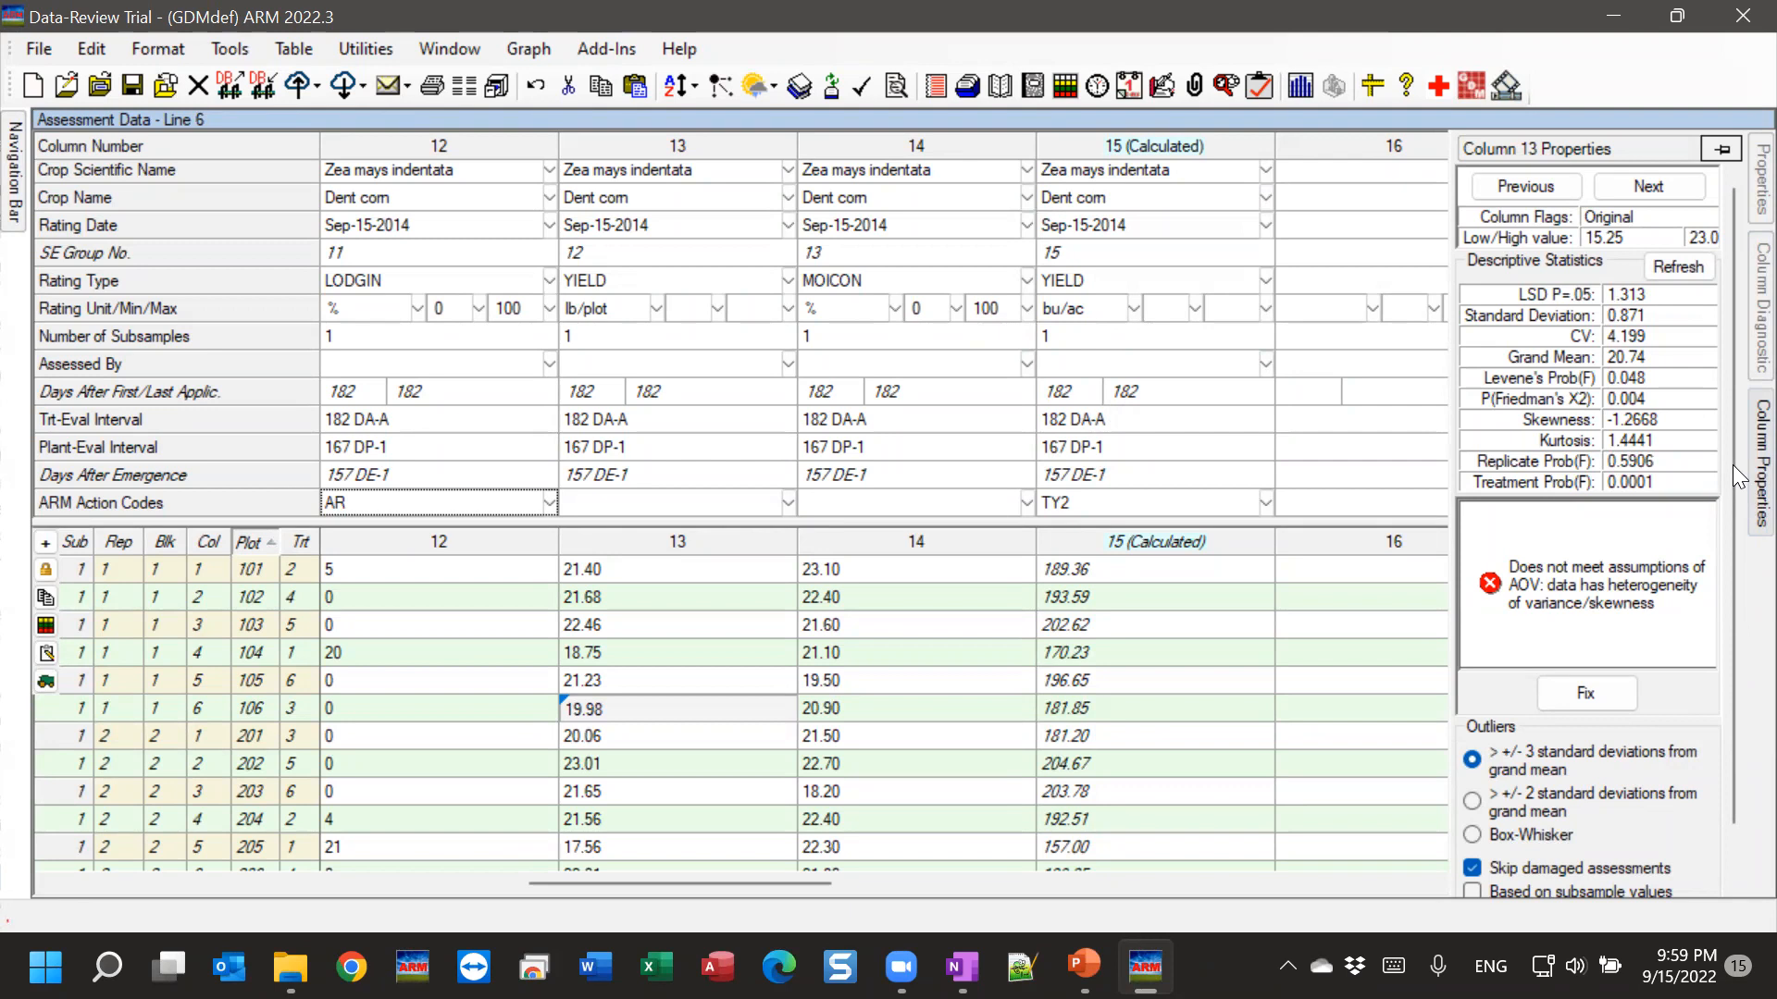
pyautogui.click(1732, 306)
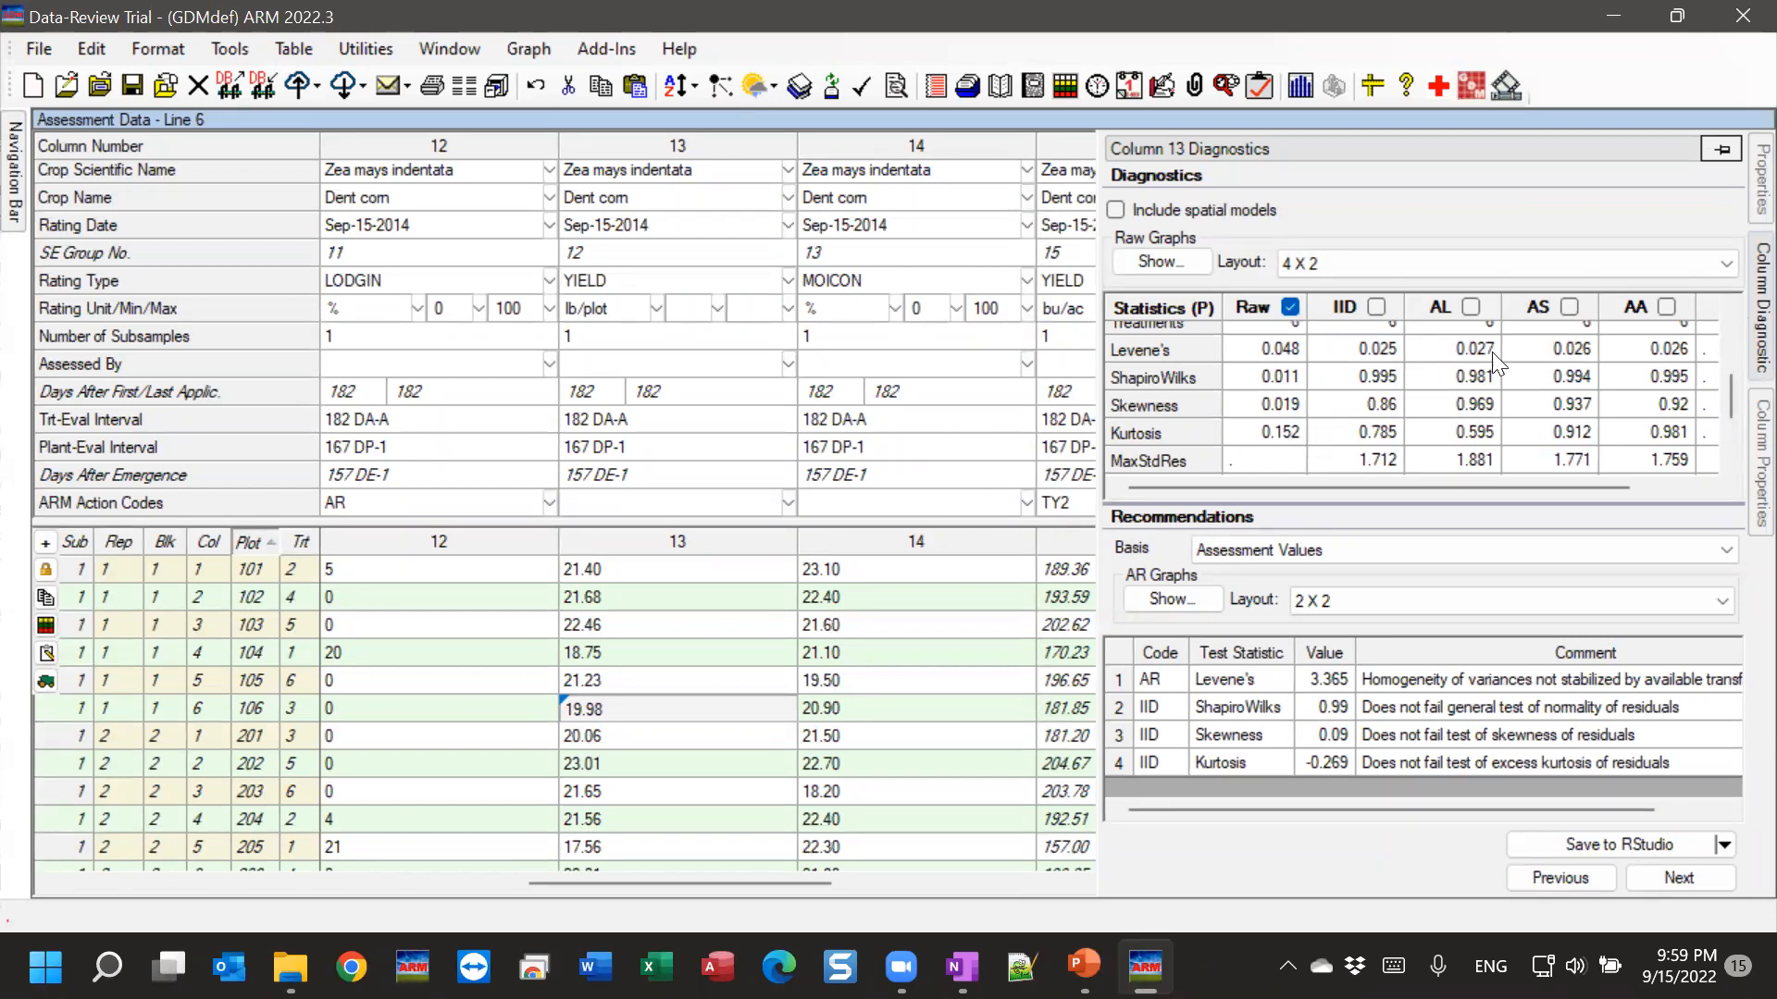
pyautogui.click(1377, 432)
# Reopen the AOV Means Table report setup, leave automatic transformations or treatment exclusions set to No, and close it without printing.
pyautogui.click(34, 51)
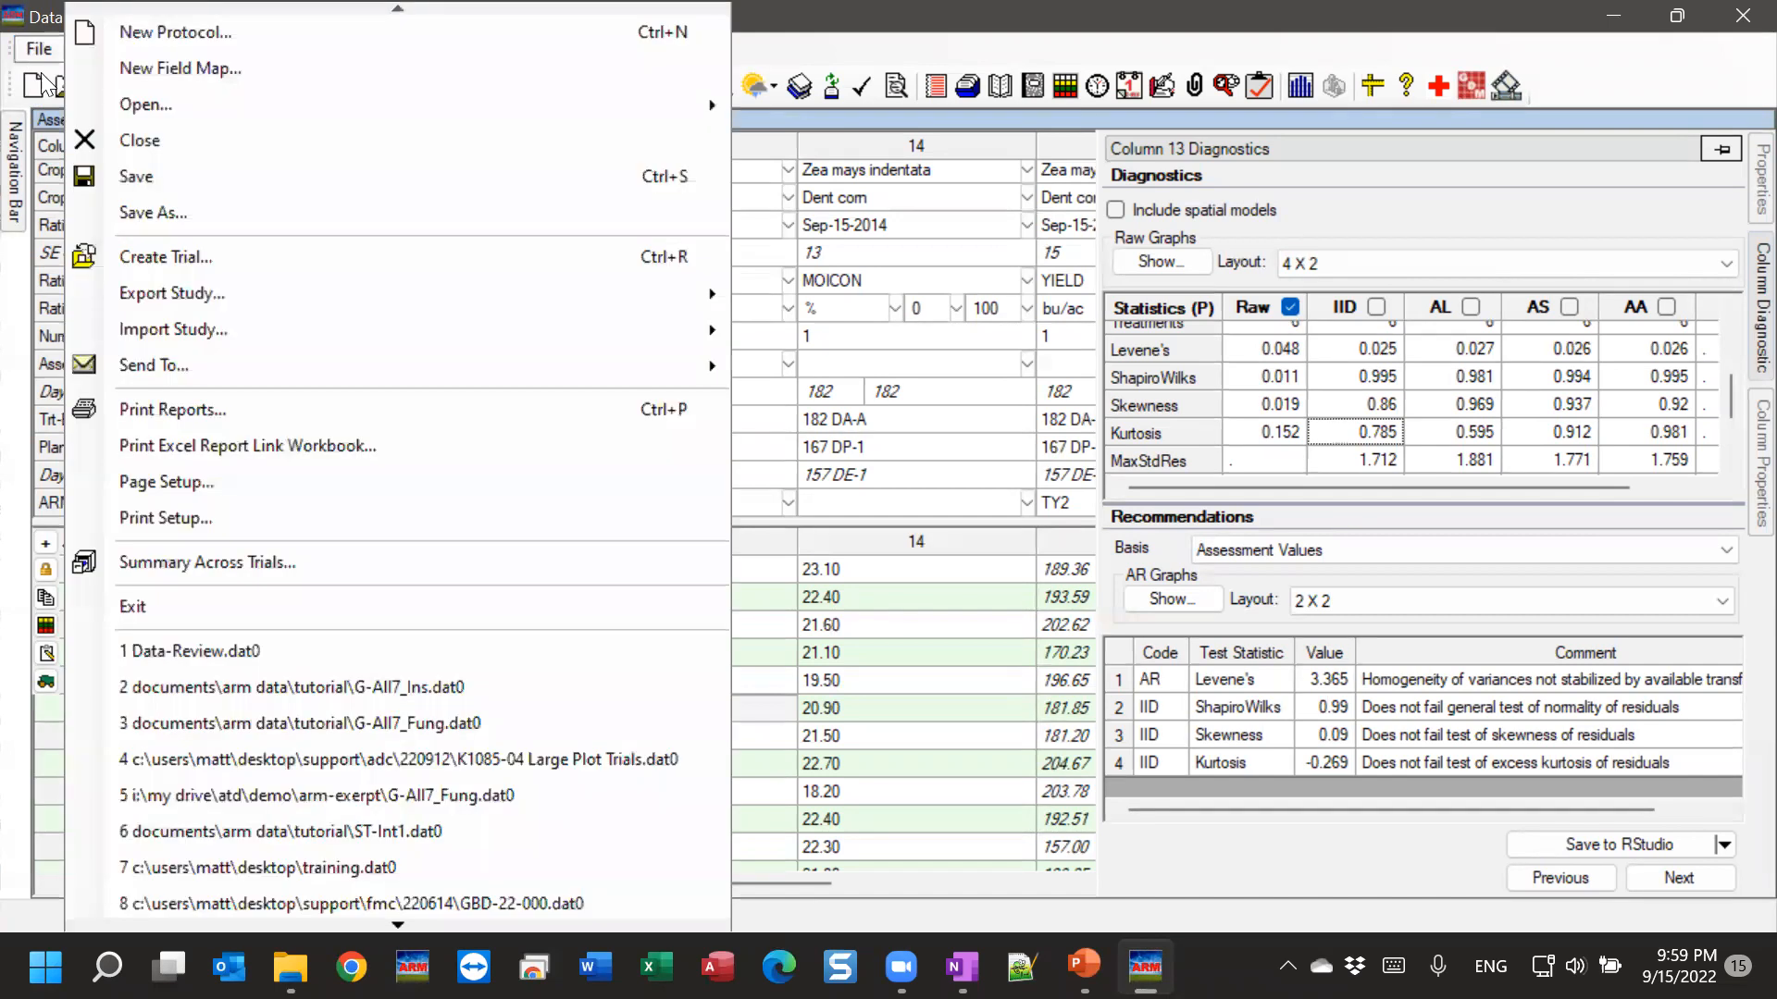
pyautogui.click(256, 403)
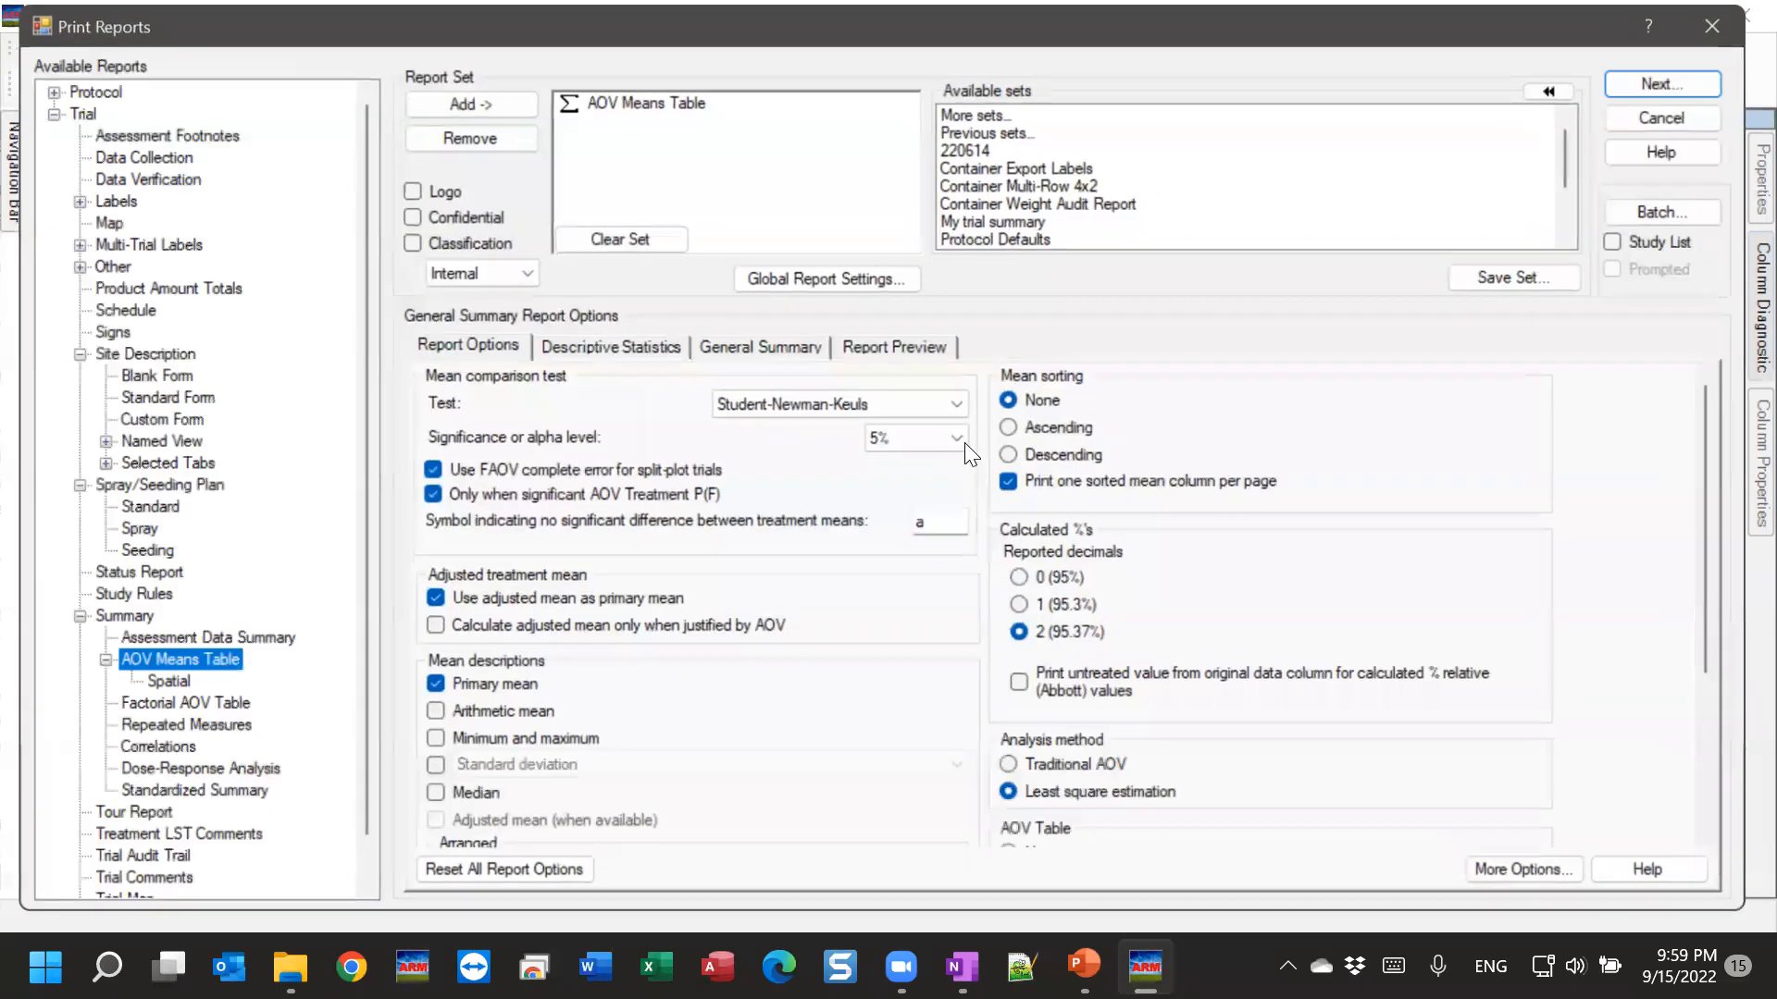
pyautogui.click(710, 344)
pyautogui.scroll(-5, 648, 755)
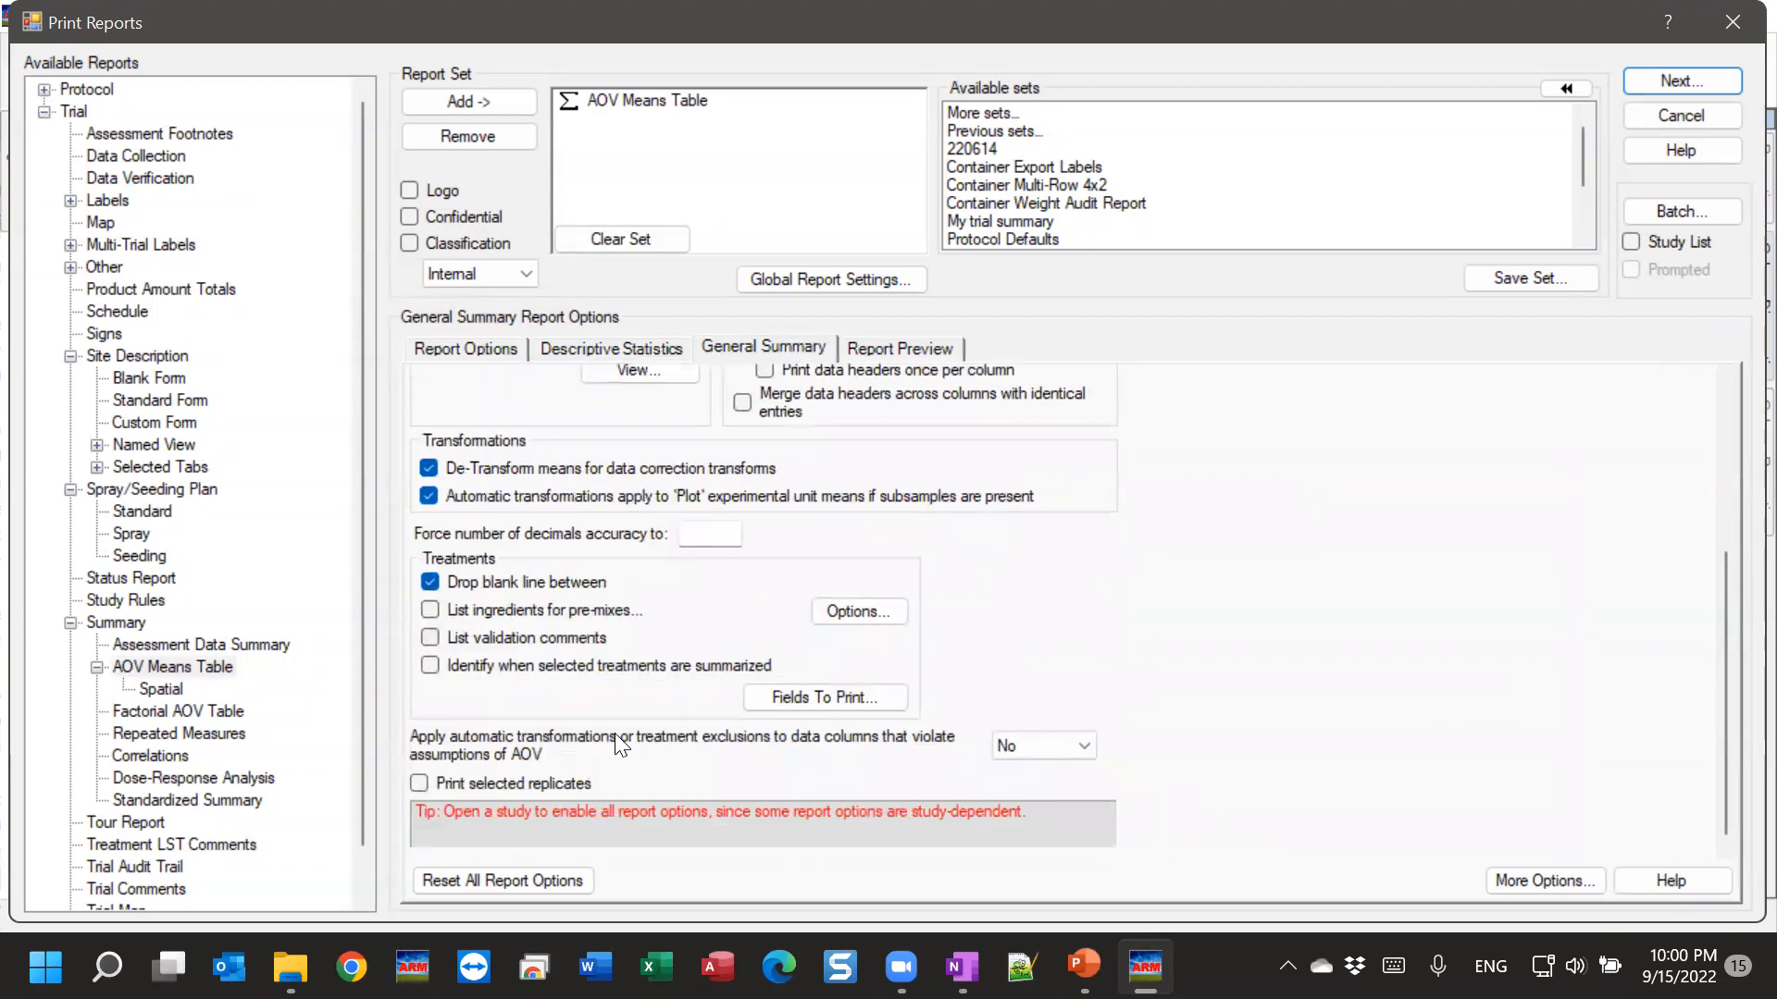
pyautogui.click(1040, 746)
pyautogui.click(1025, 805)
pyautogui.click(1729, 24)
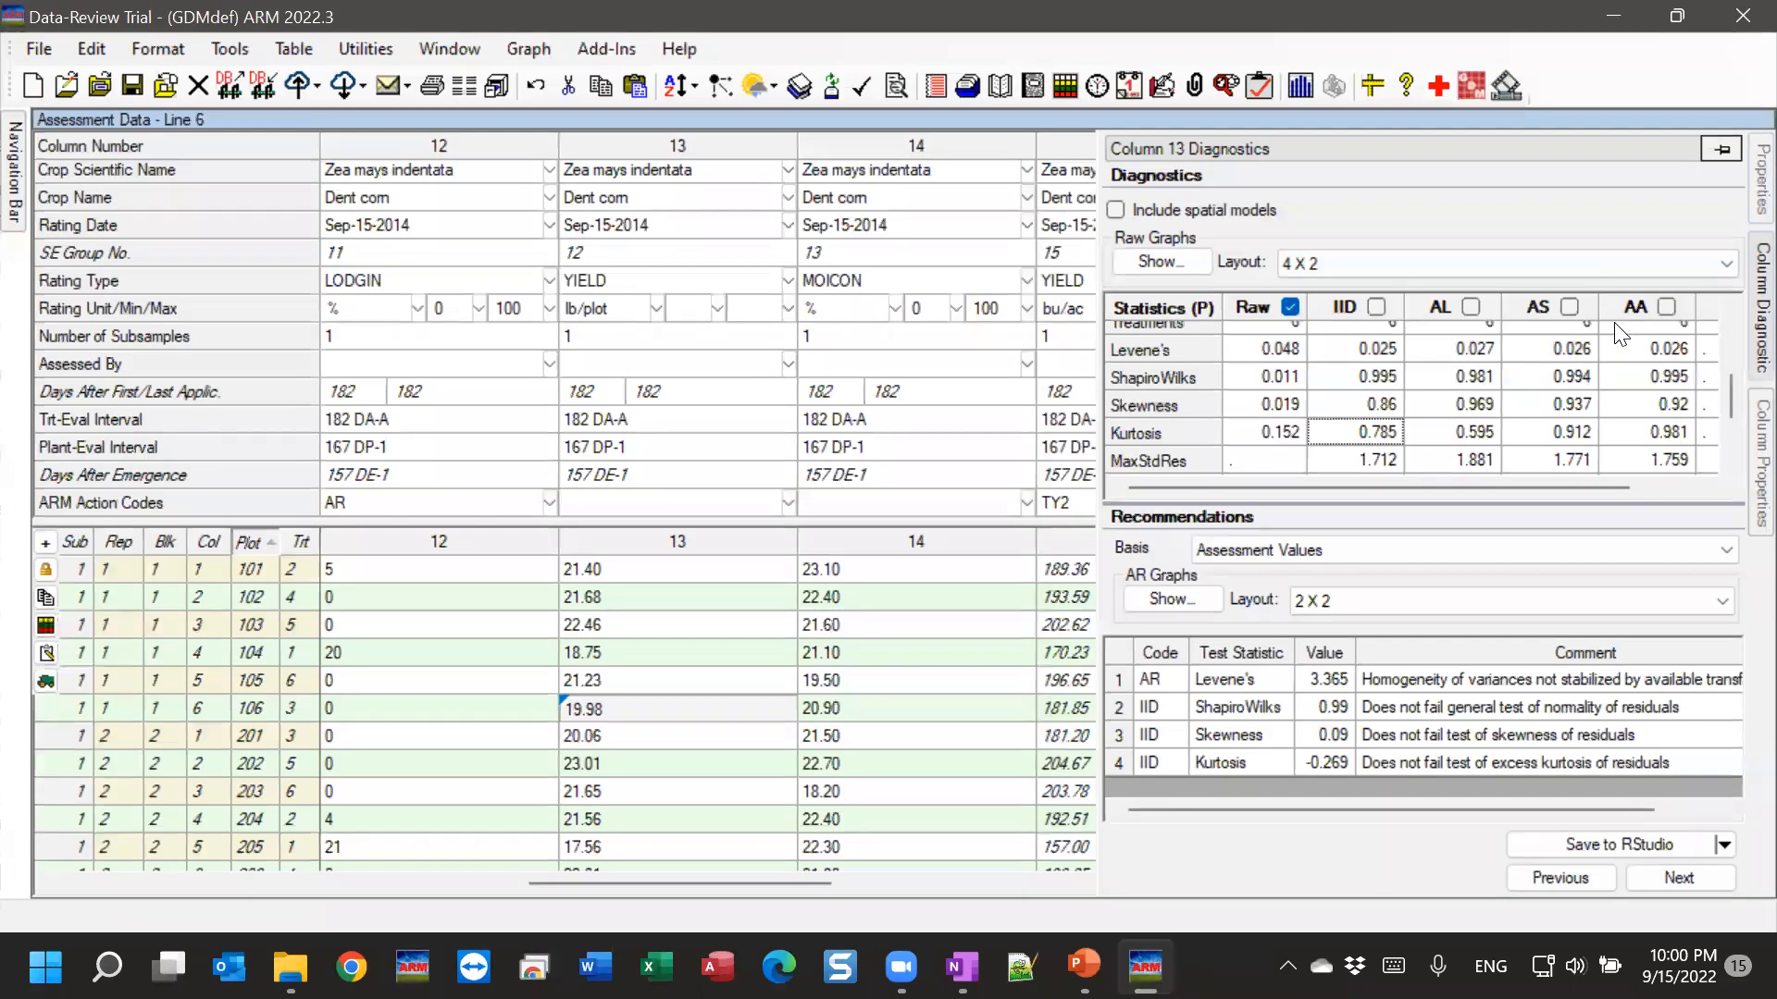